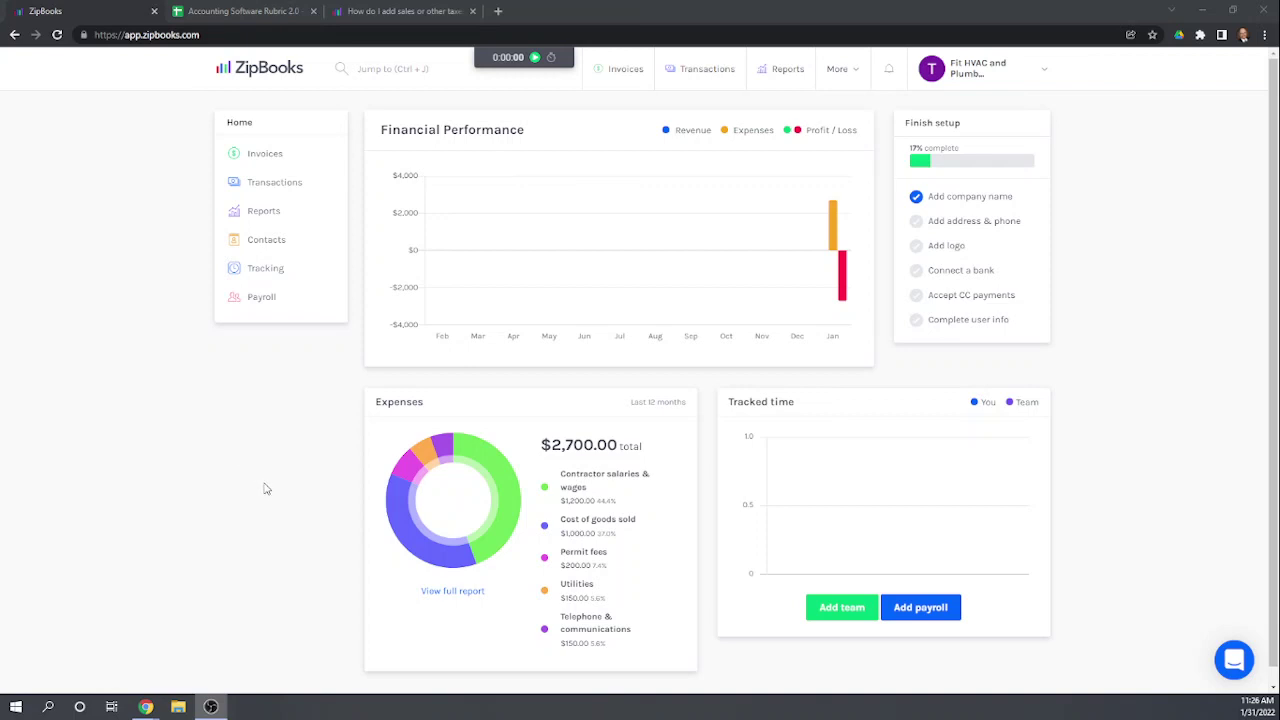
Step: Create a new invoice from the Invoices section and review the empty $0.00 form
click(263, 158)
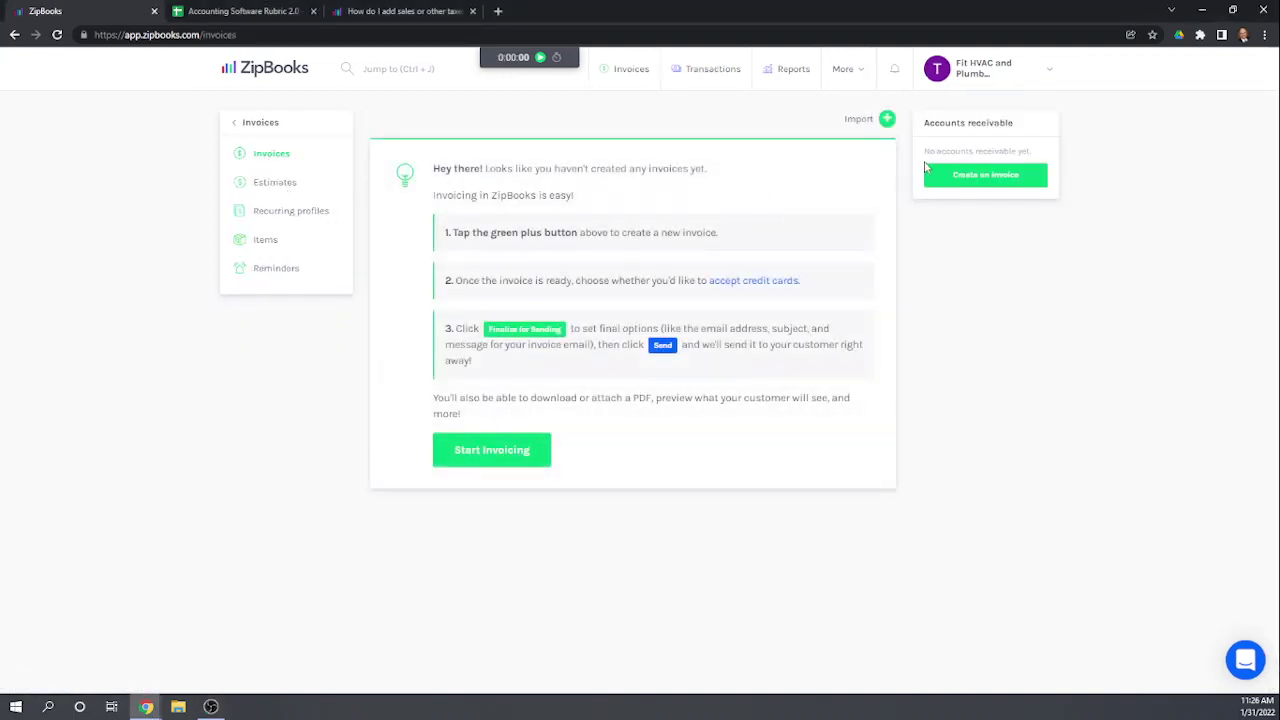
click(887, 120)
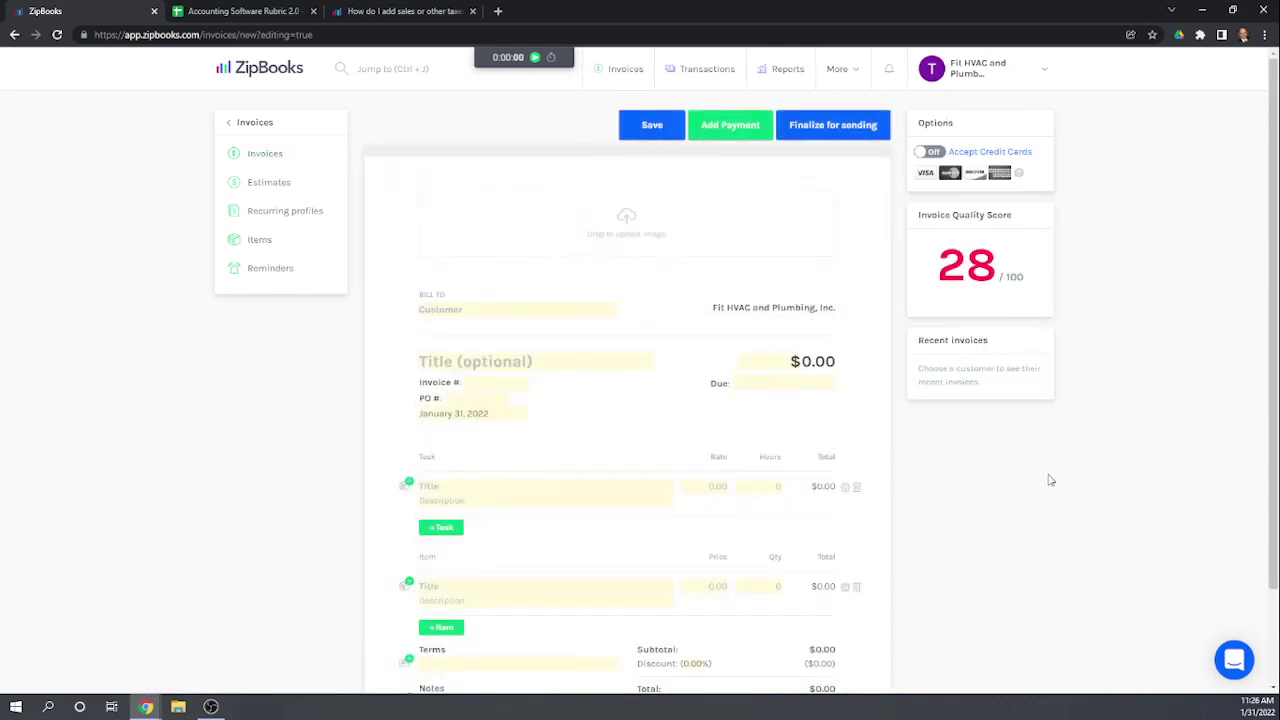
scroll(1050, 480, down, 2)
scroll(1050, 480, up, 2)
scroll(640, 255, down, 2)
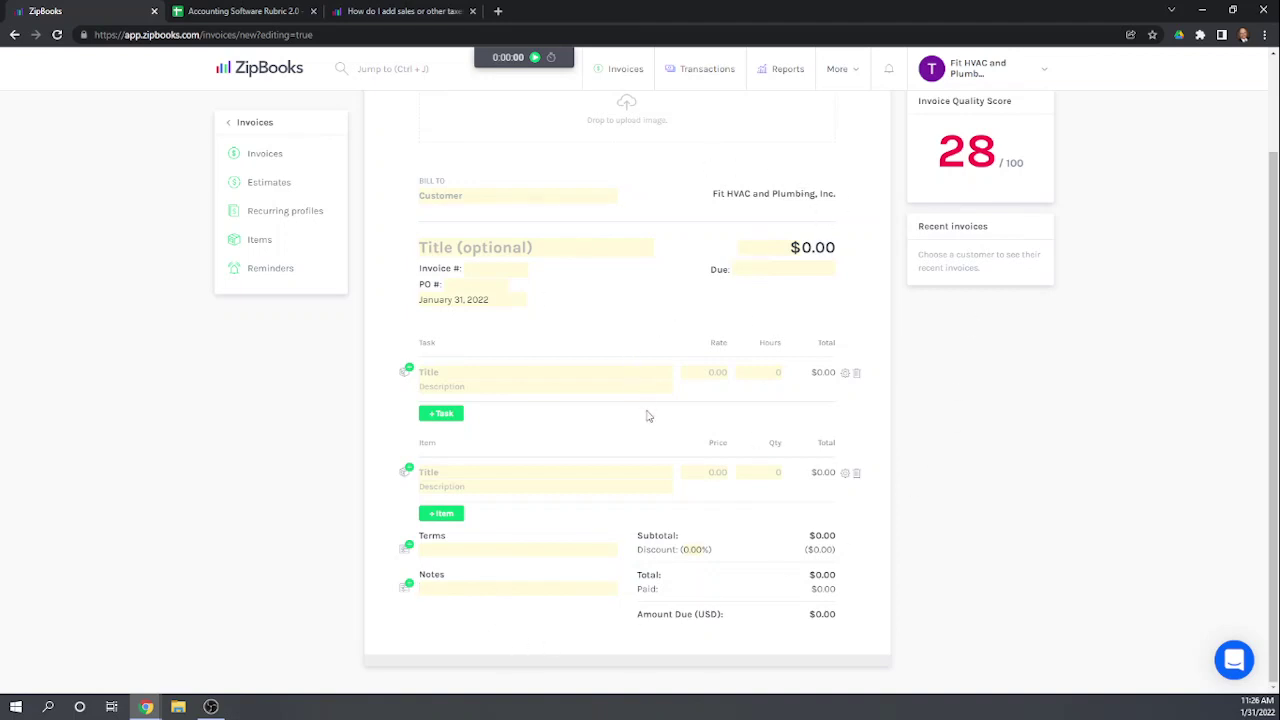
scroll(654, 437, up, 2)
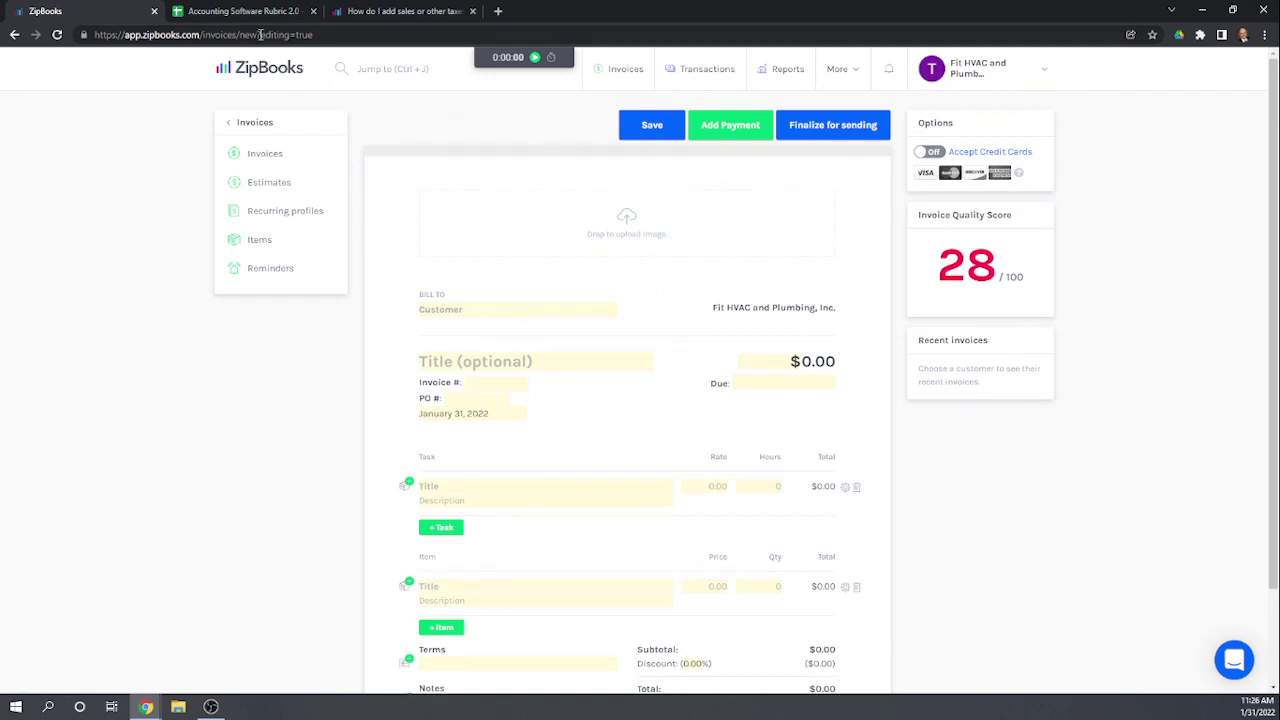
Step: Enter rubric scores 0, 1, 0, 1 into cells Q61 to Q64 of the spreadsheet
click(236, 11)
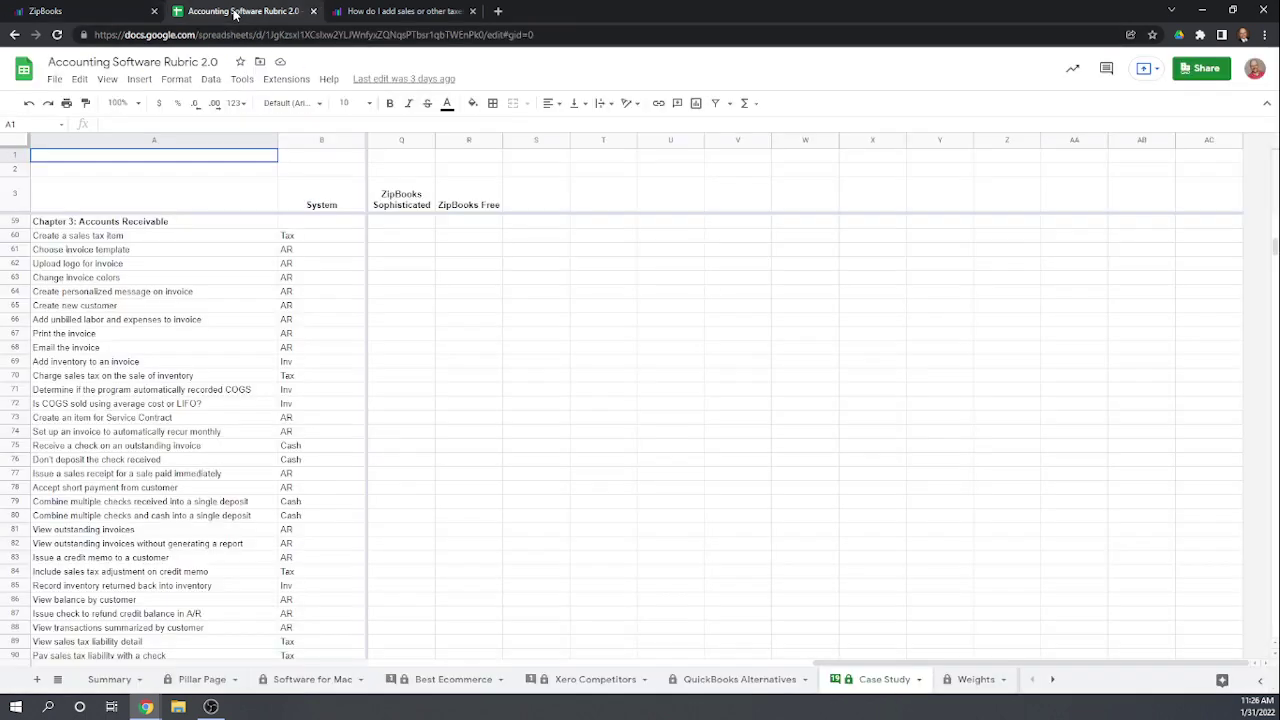
click(392, 251)
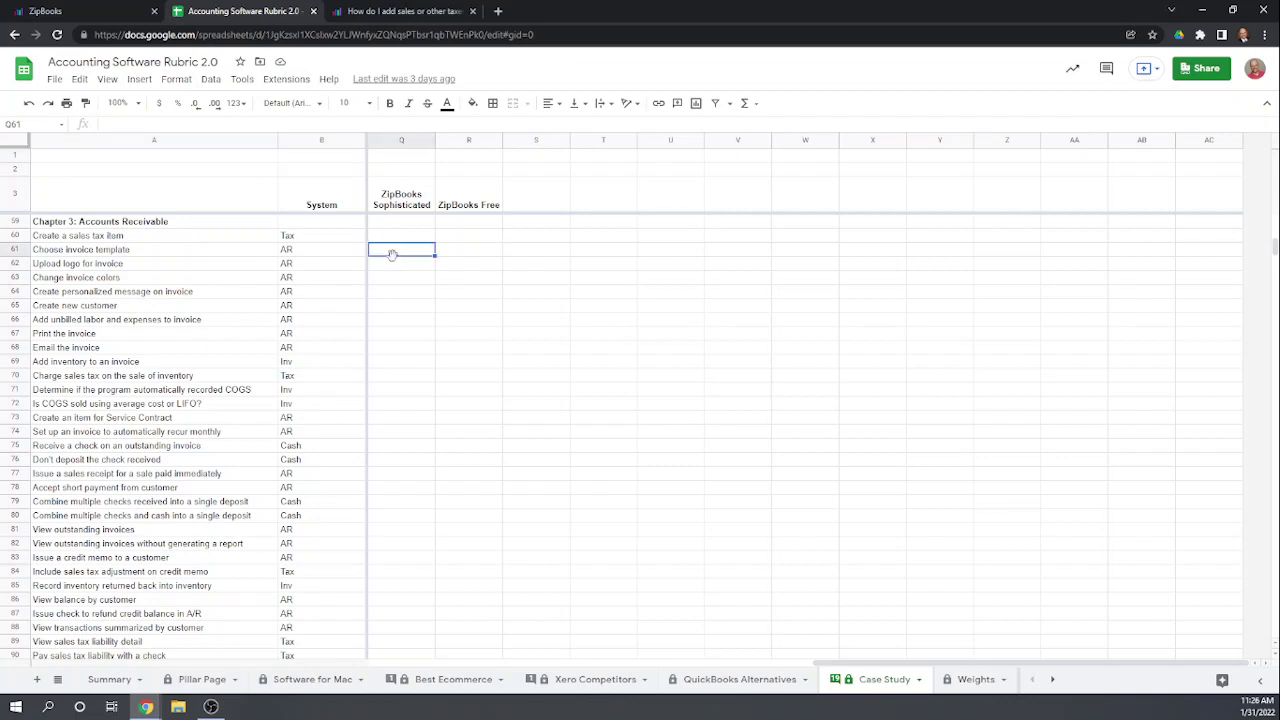
text(0)
key(Return)
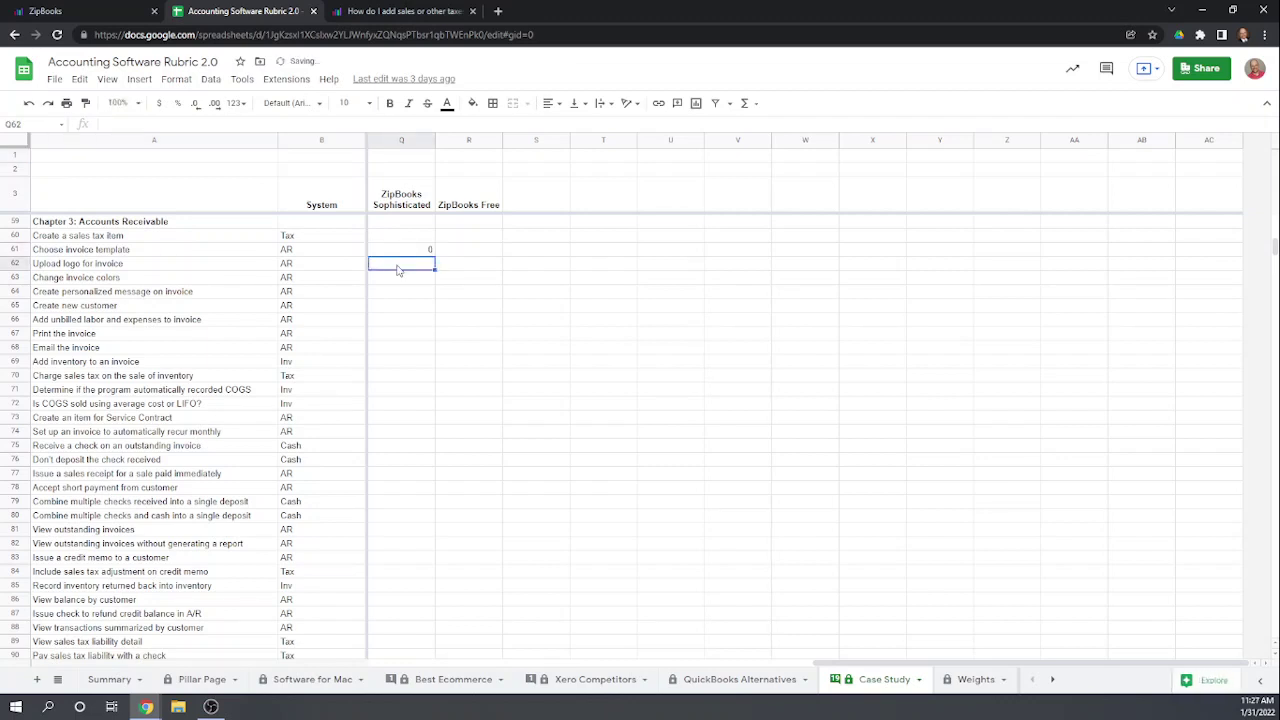
text(0)
key(BackSpace)
text(1)
key(Return)
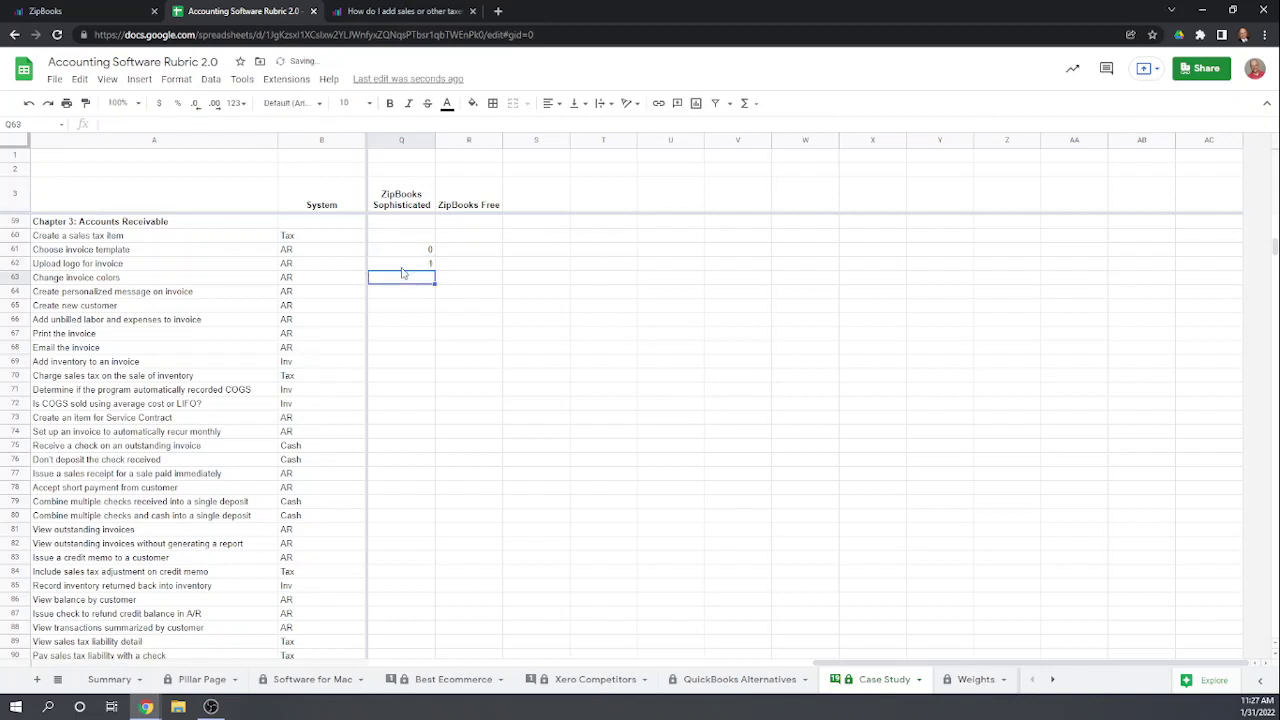
text(0)
key(Return)
text(1)
key(Return)
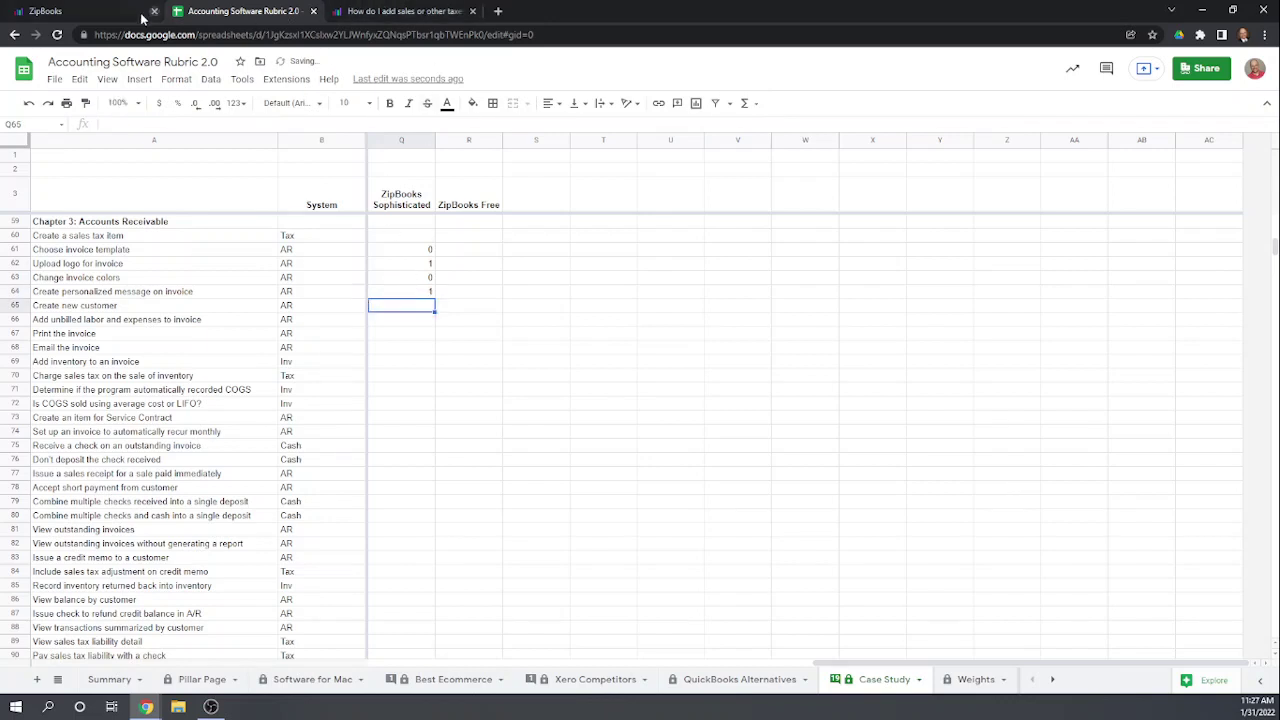
Step: Back in ZipBooks, choose Family Bowling as the invoice's customer
click(110, 10)
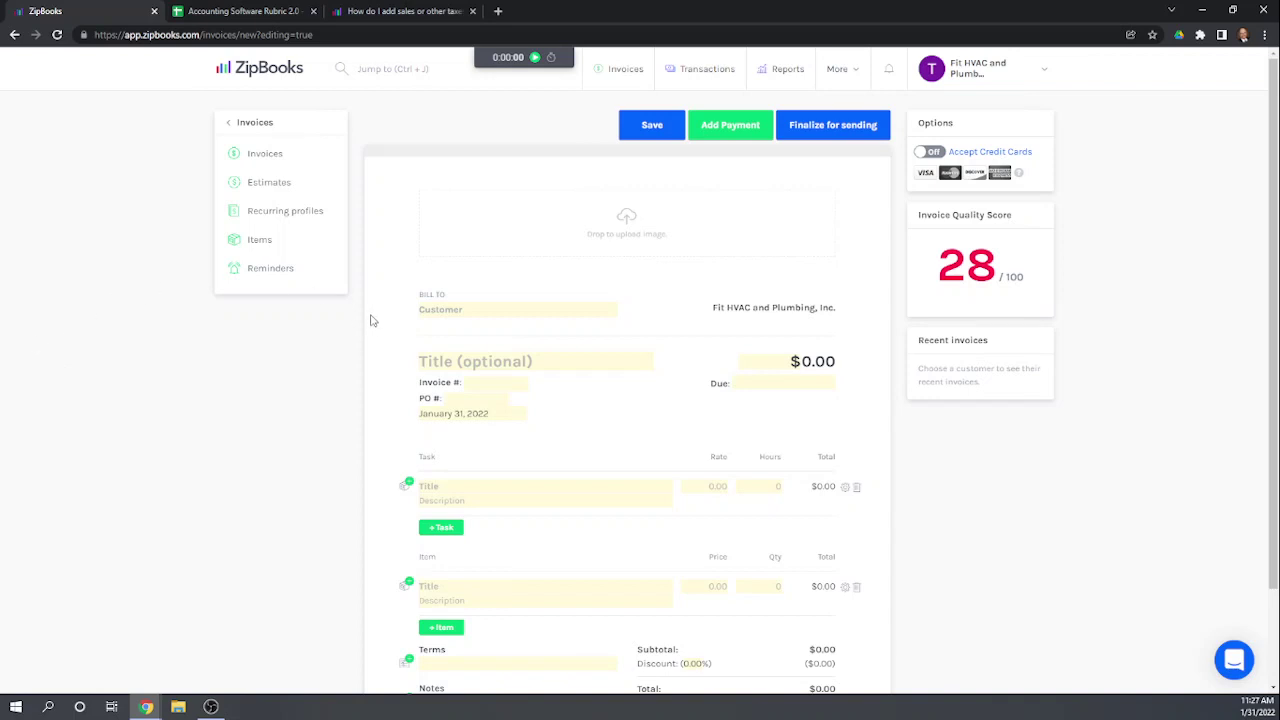
click(438, 312)
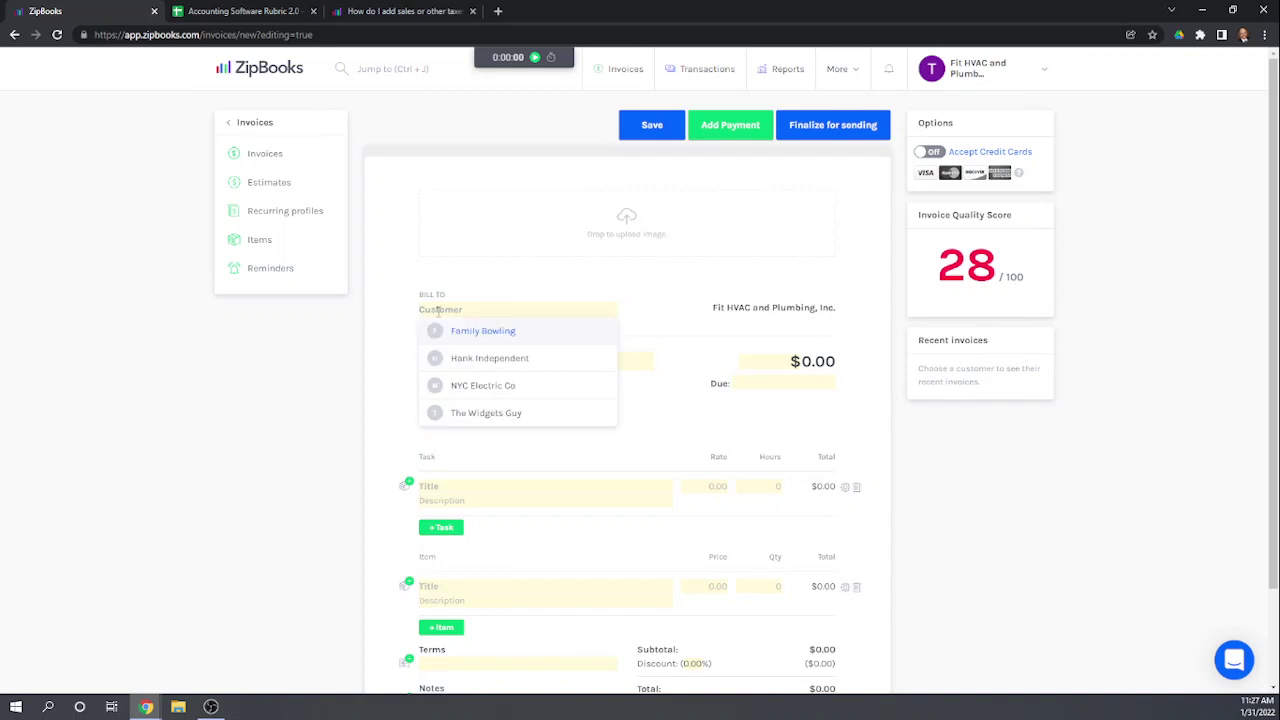
click(484, 333)
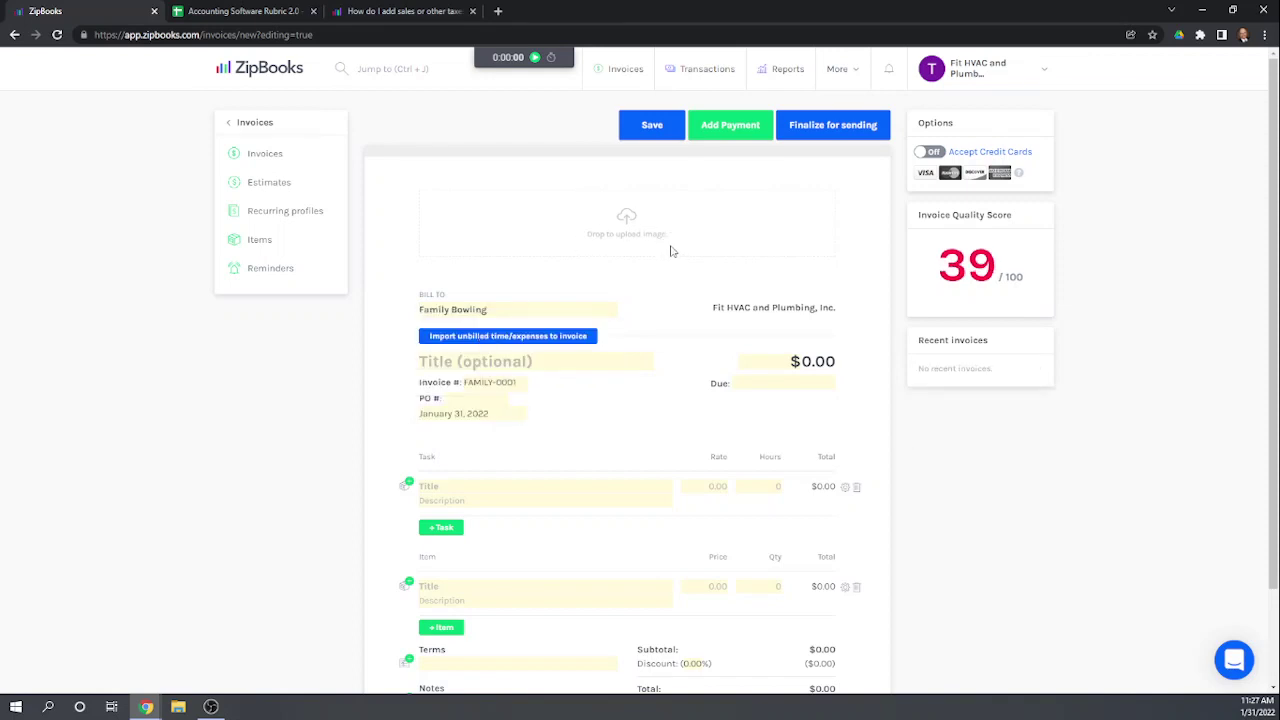
scroll(673, 248, down, 1)
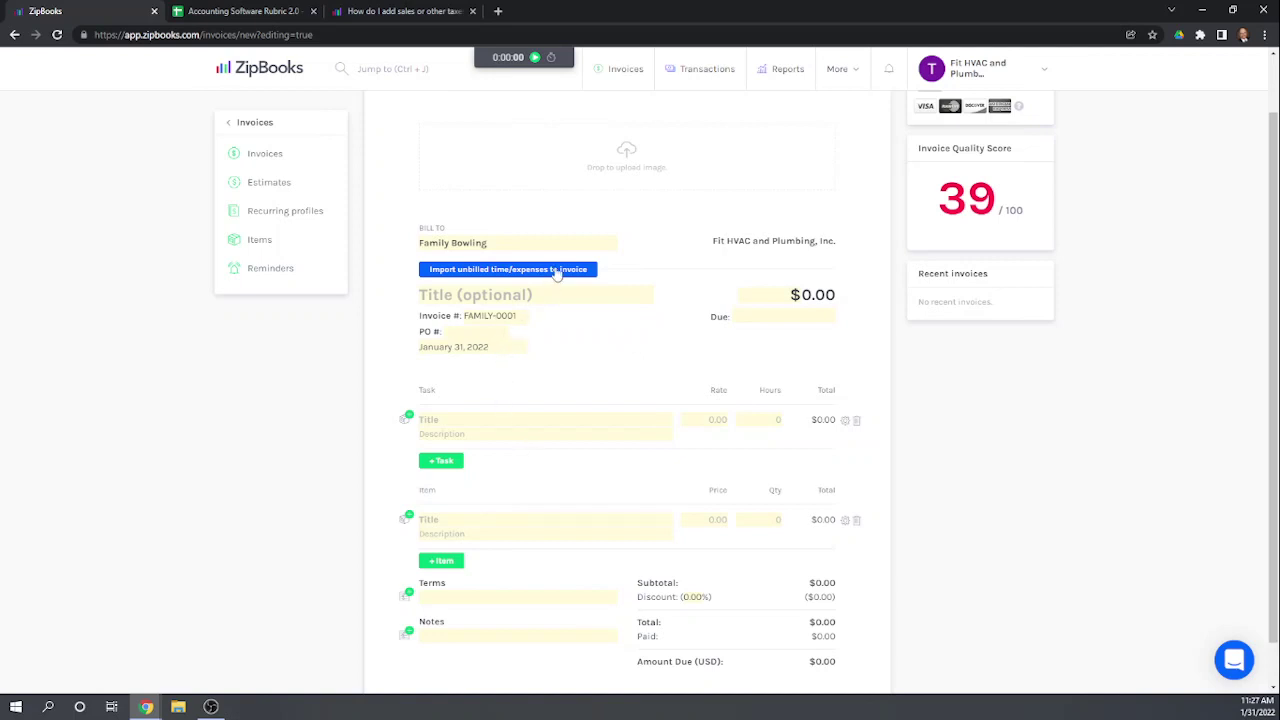
Step: Import unbilled time and expenses, keeping All time entries and unbilled expenses included
click(487, 271)
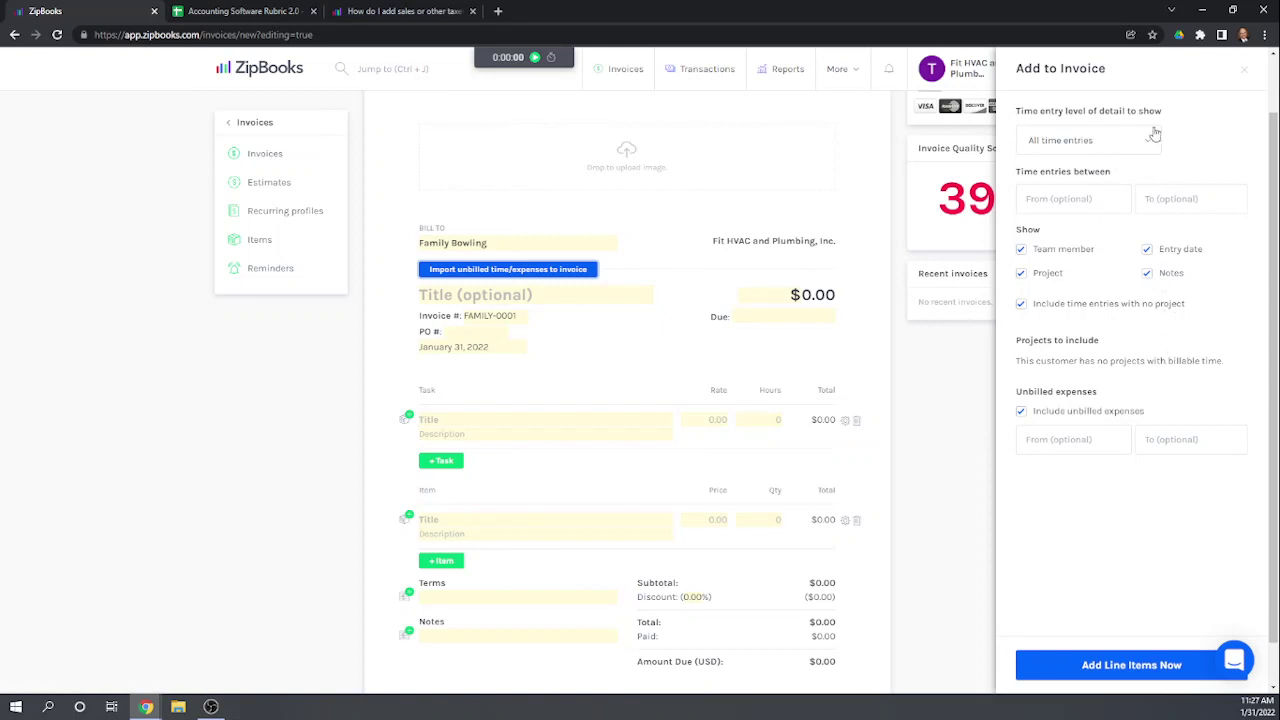
click(1152, 141)
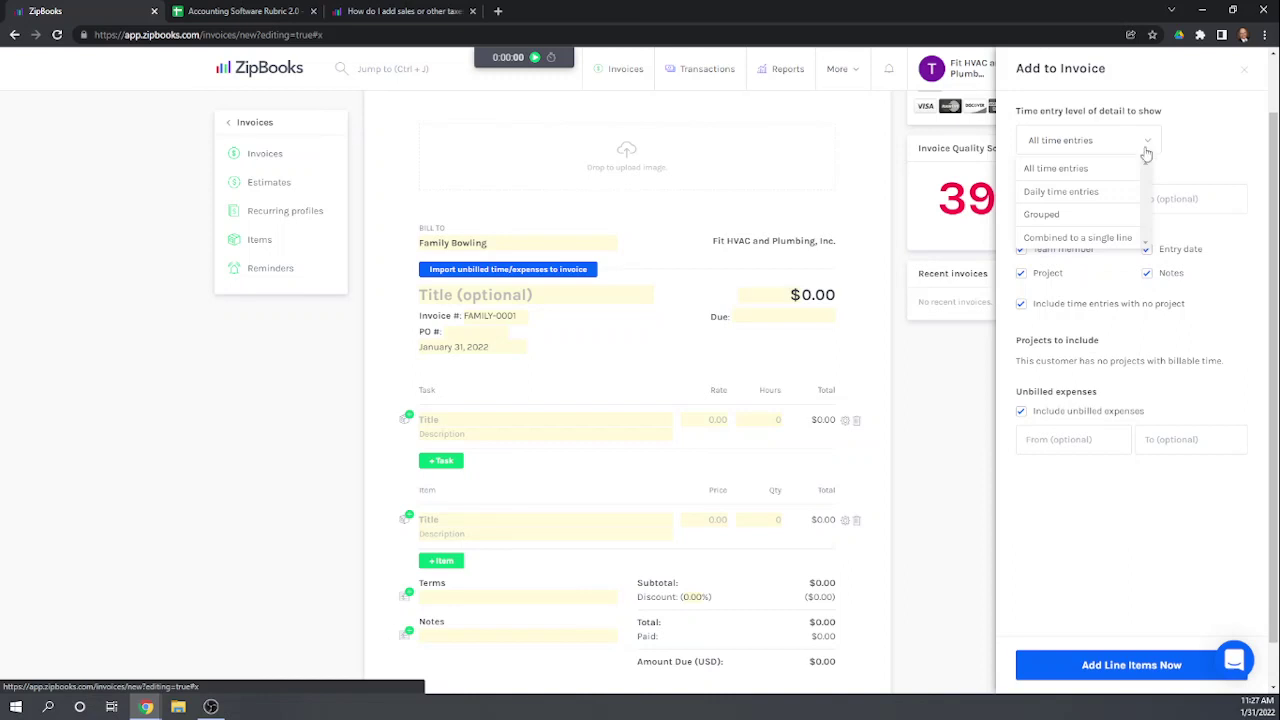
scroll(1114, 172, down, 1)
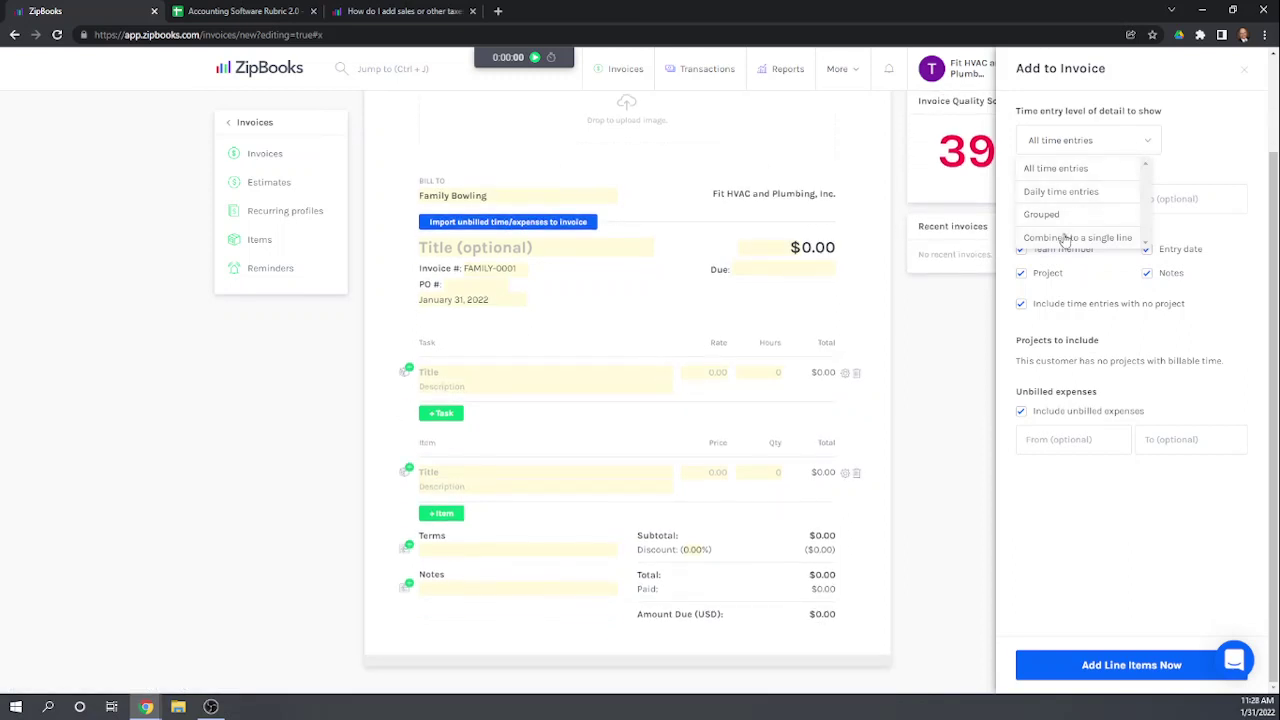
click(1234, 124)
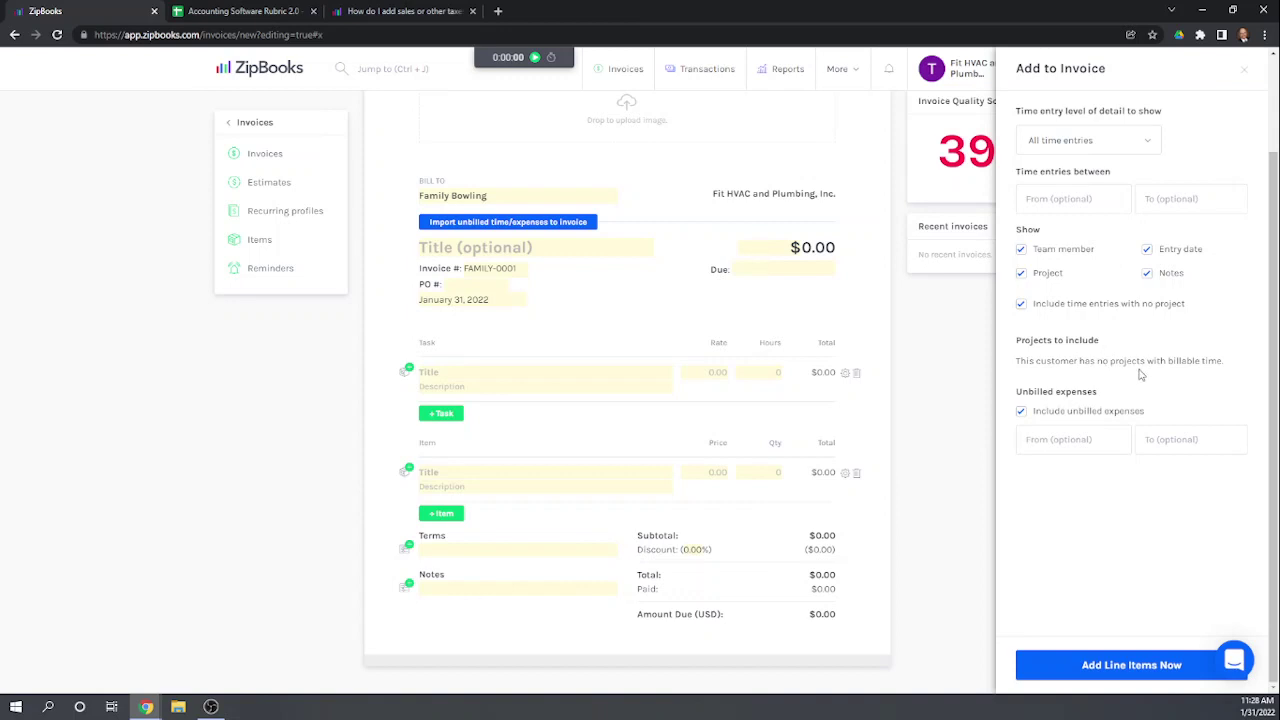
click(1021, 412)
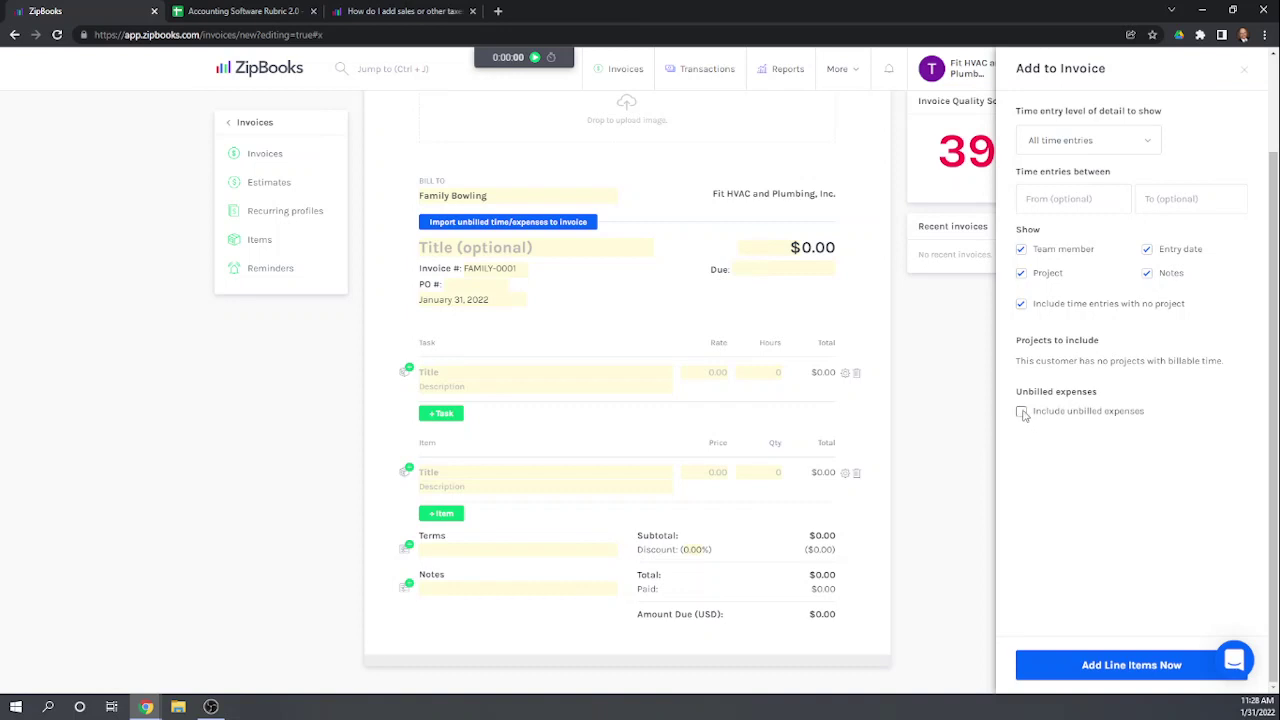
click(1021, 412)
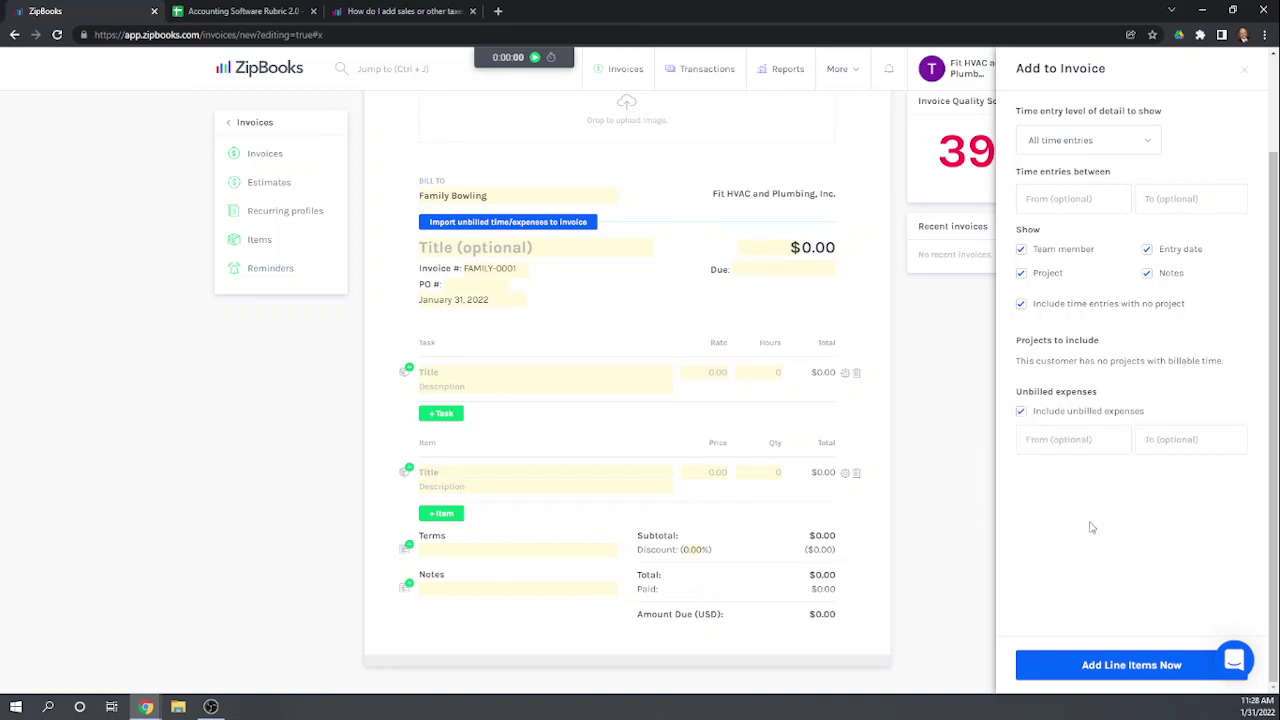
Step: Add the imported line items and respell 'Contract Labour' as 'Contract Labor'
click(1131, 666)
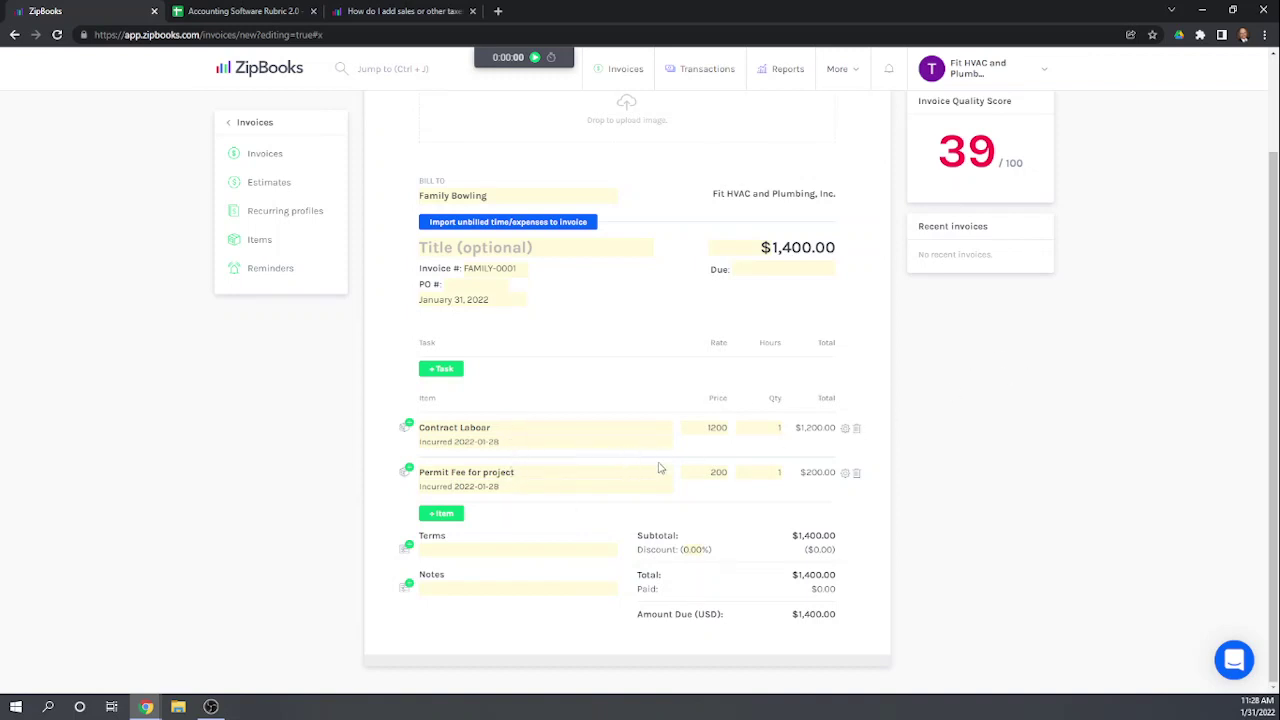
click(490, 428)
key(BackSpace)
key(BackSpace)
text(r)
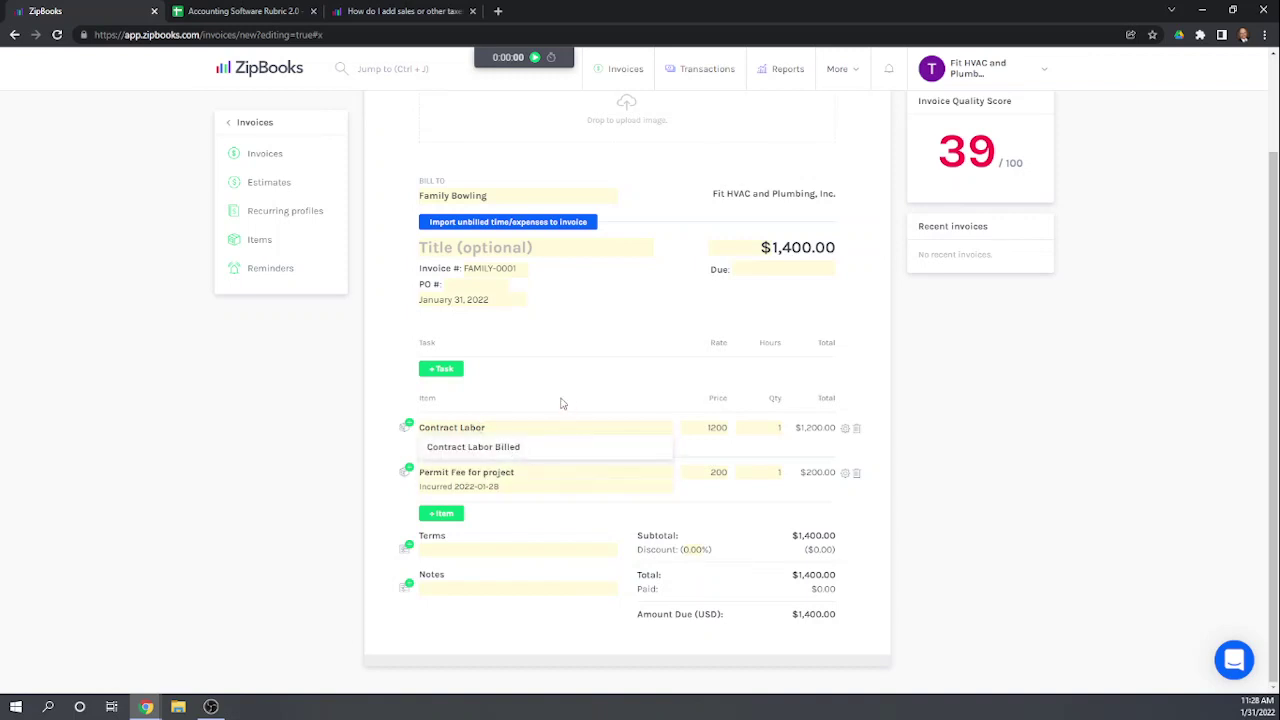
click(560, 397)
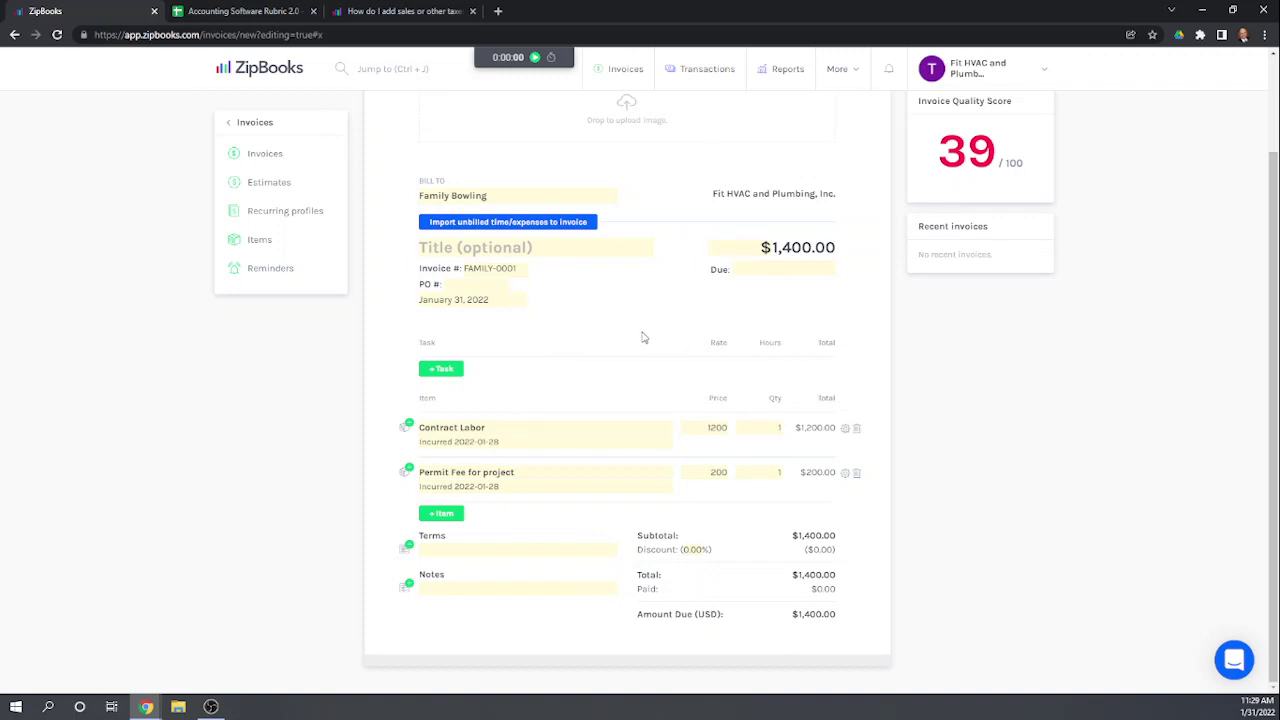
Step: Save the $1,400.00 invoice as a draft and download it as a PDF
scroll(664, 400, up, 2)
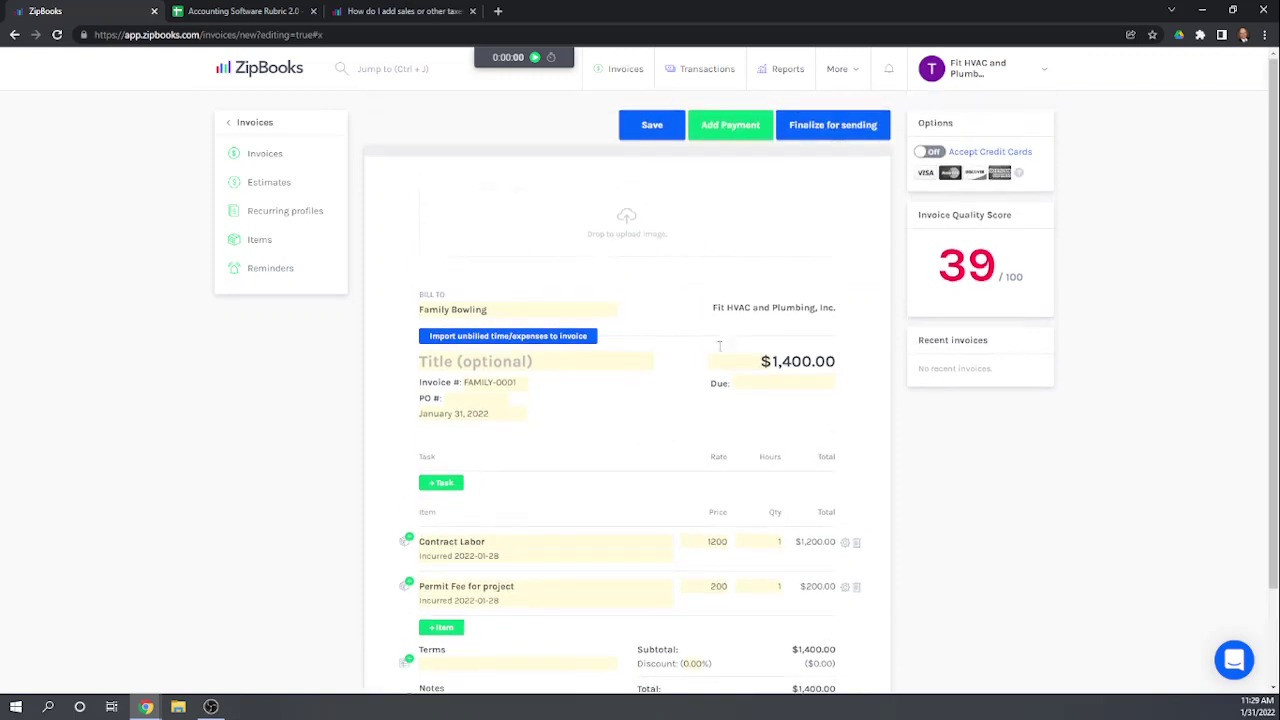
click(649, 130)
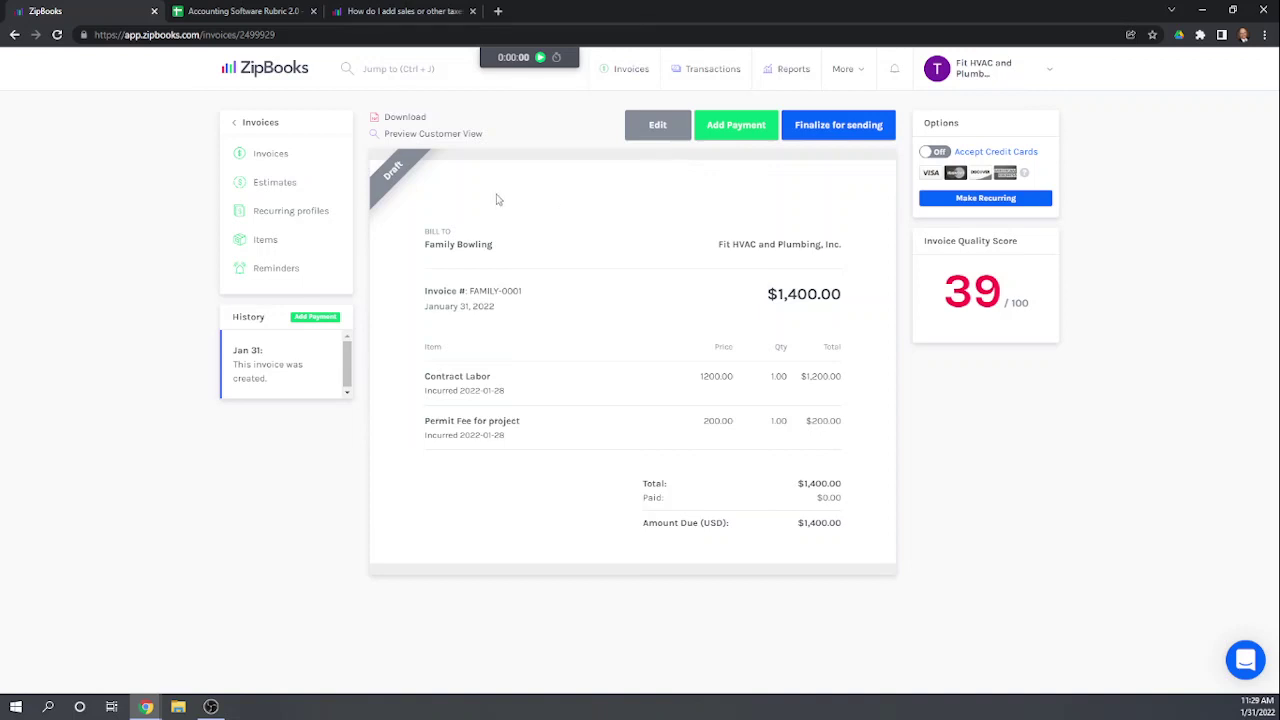
click(404, 118)
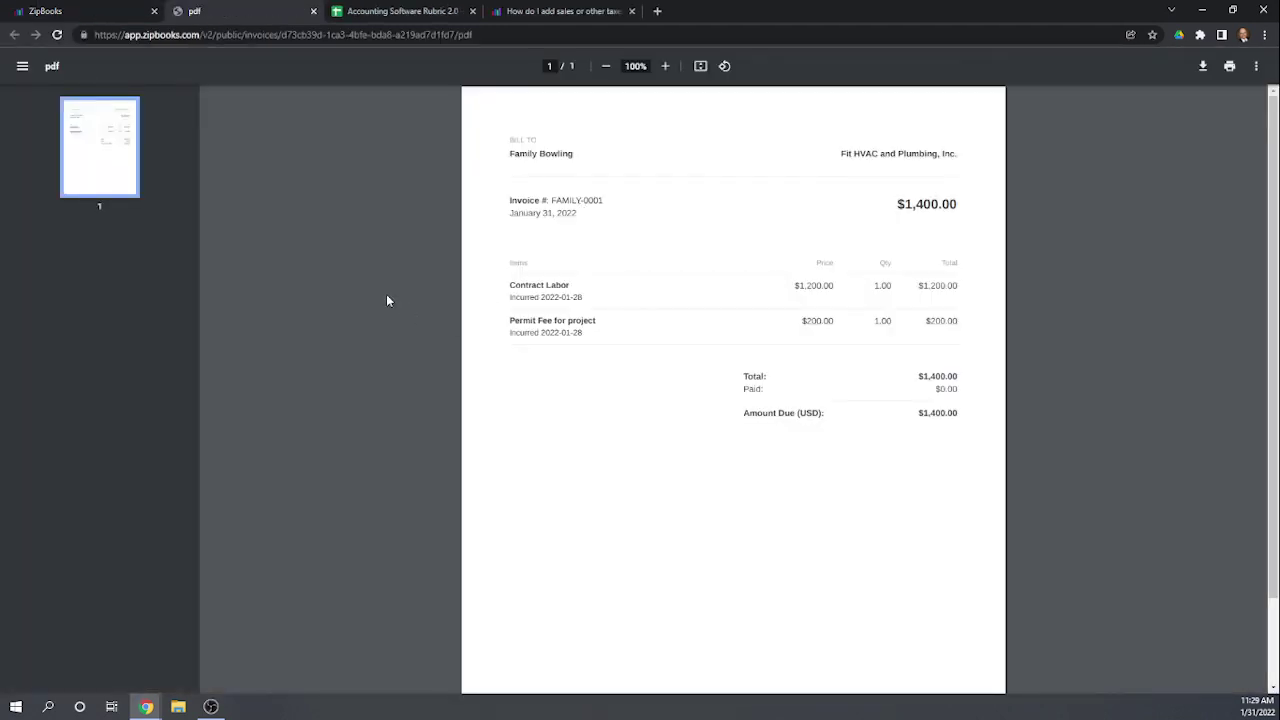
scroll(388, 300, down, 1)
scroll(388, 300, up, 1)
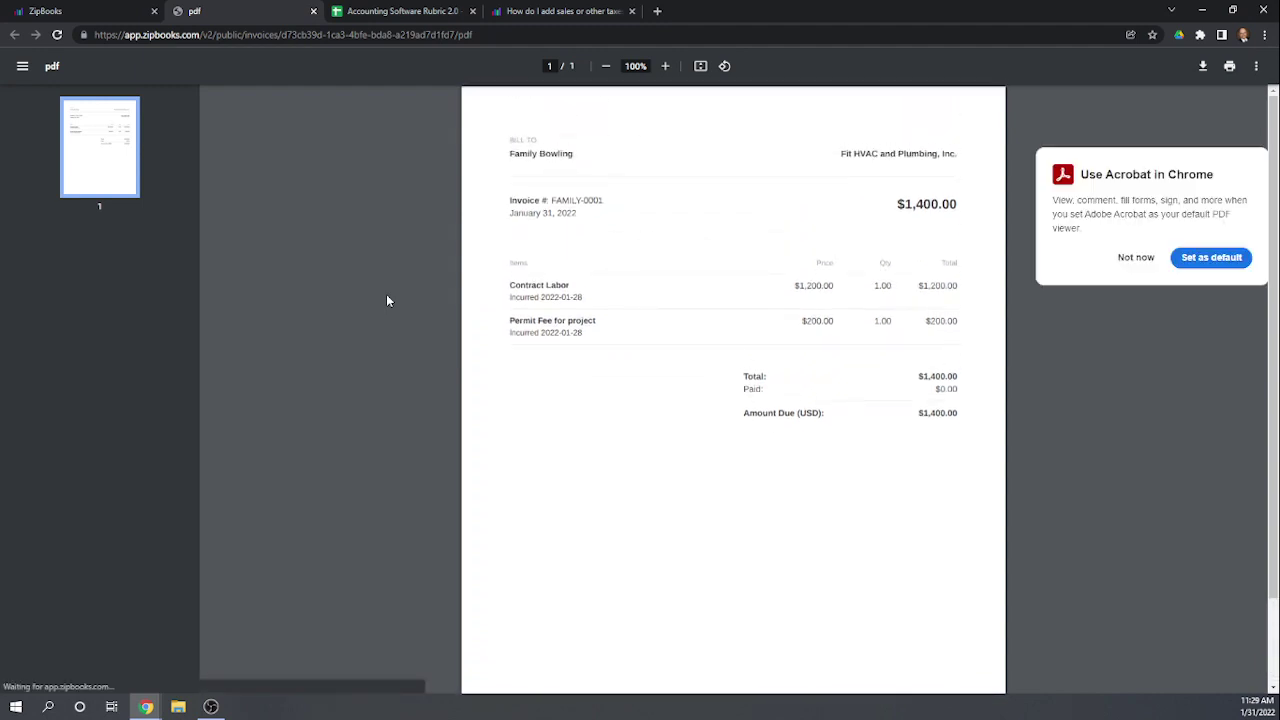
click(1134, 258)
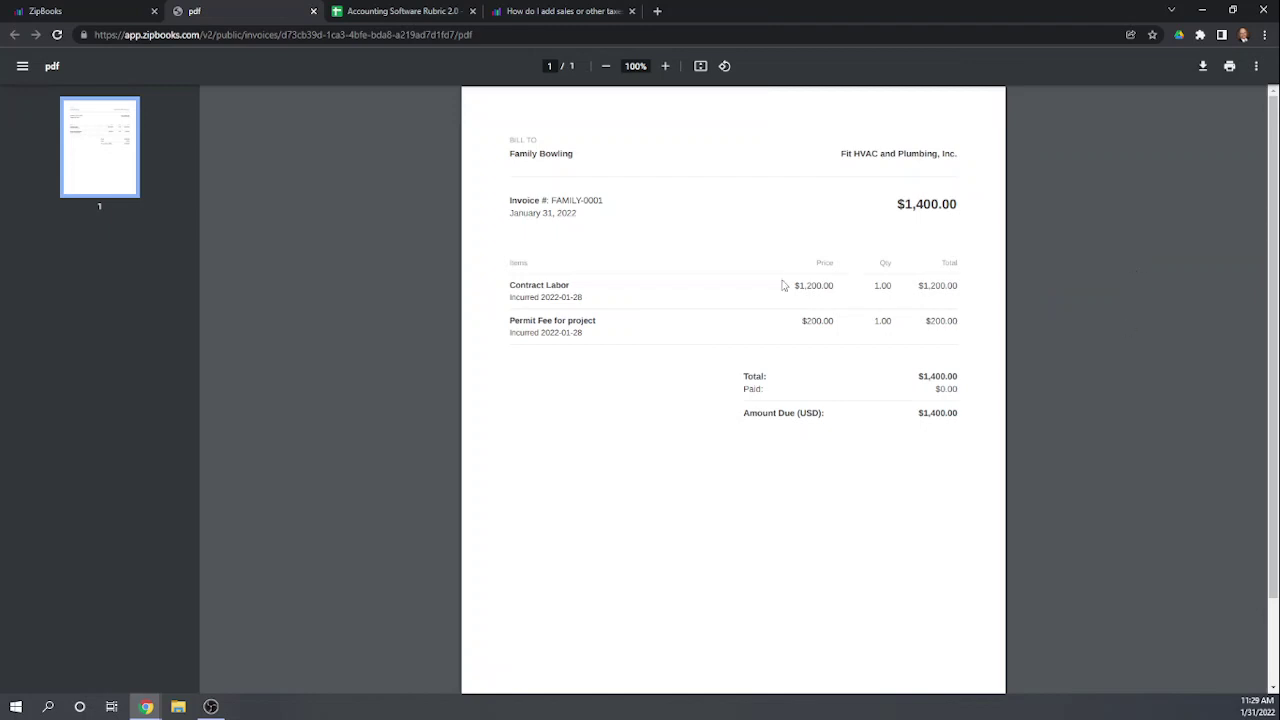
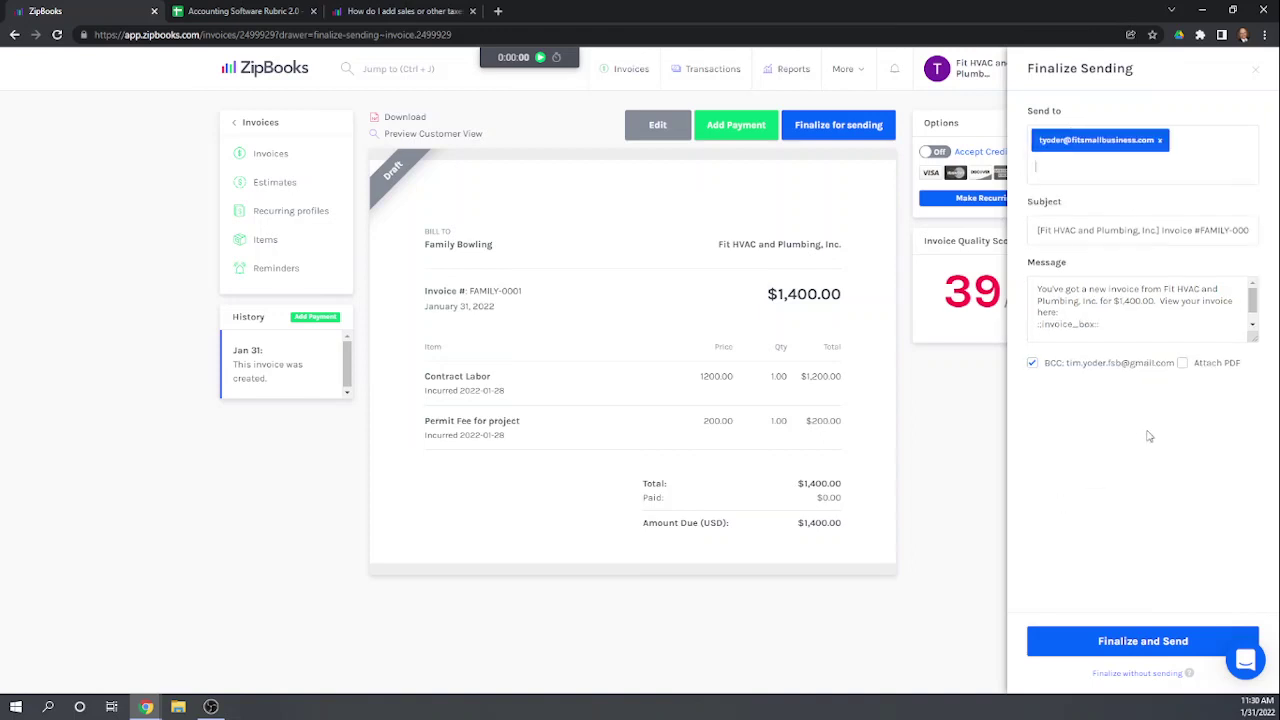
Step: Enable Attach PDF on the Family Bowling invoice, try sending it, and resend the verification email
click(1183, 363)
click(1147, 646)
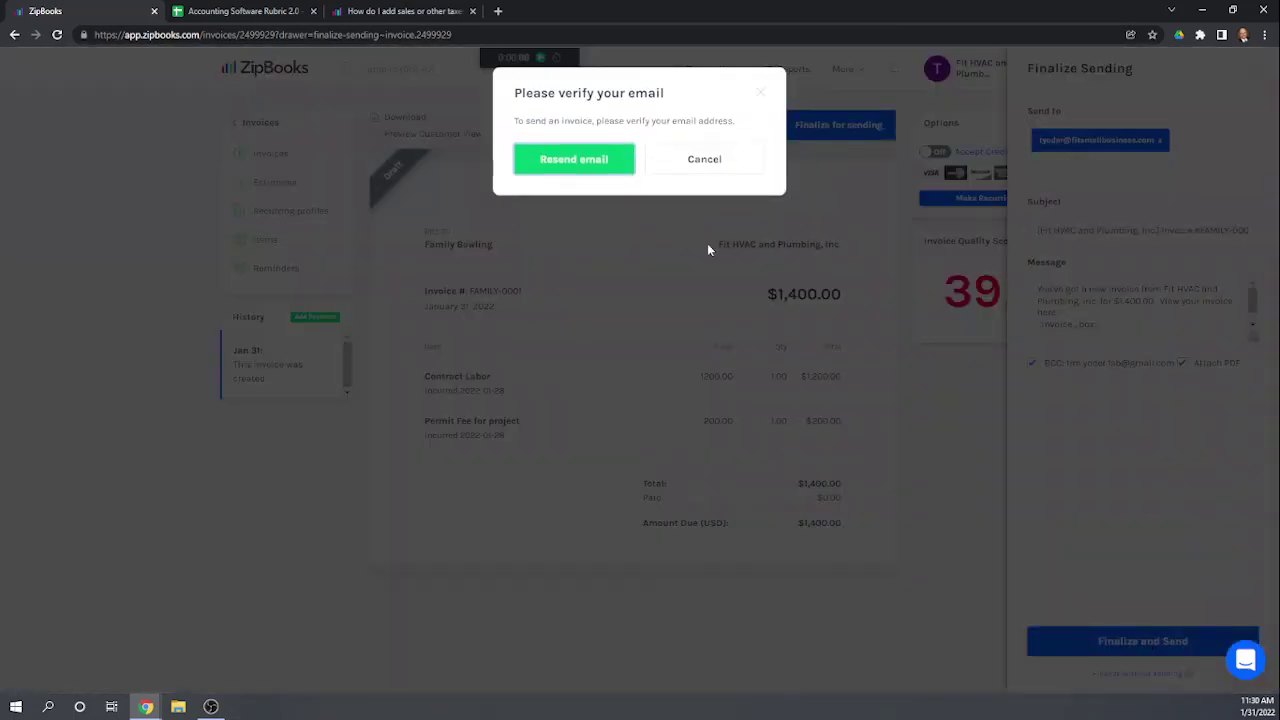
click(576, 160)
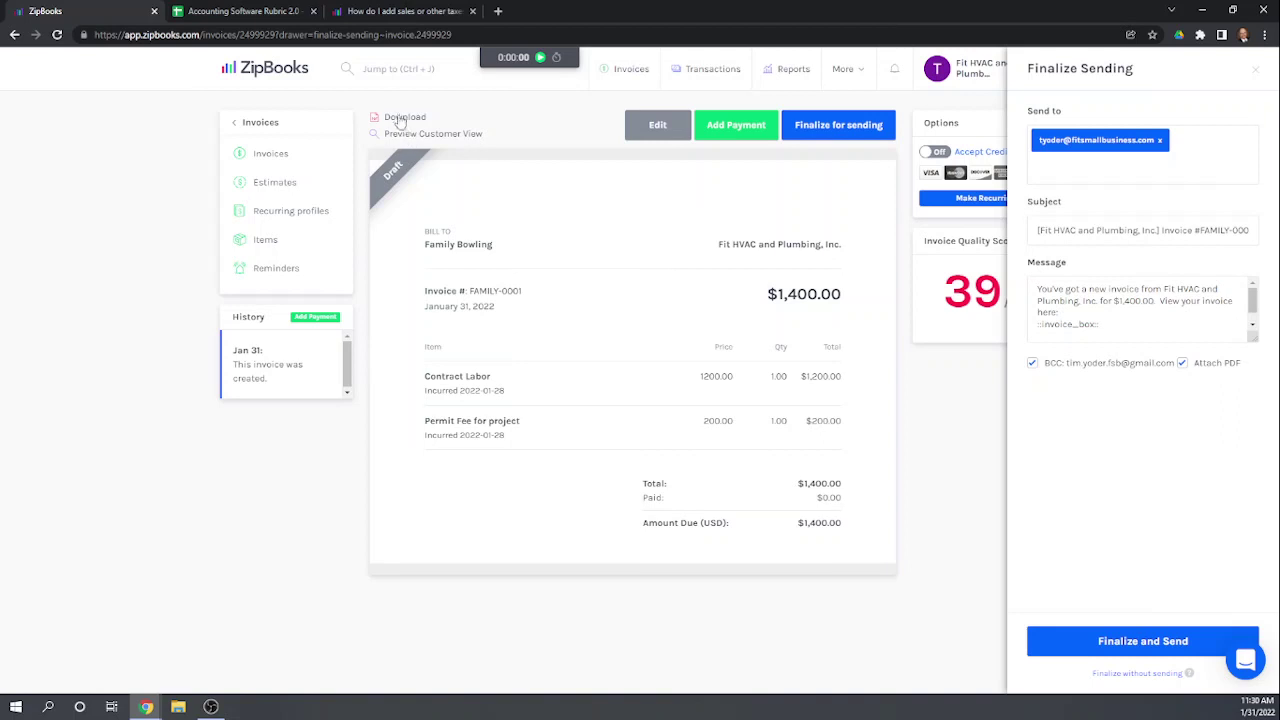
Step: Preview the Family Bowling invoice in customer view, close it, and switch to the Accounting Software Rubric 2.0 sheet
click(440, 137)
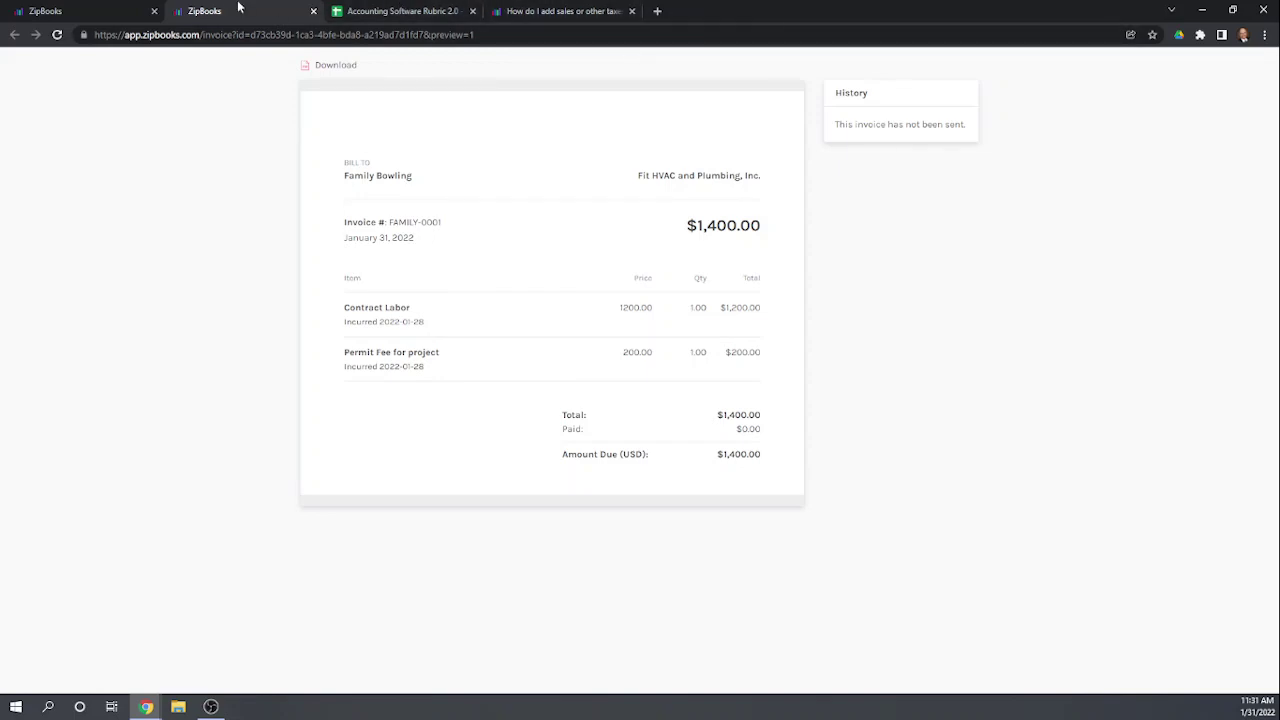
click(313, 12)
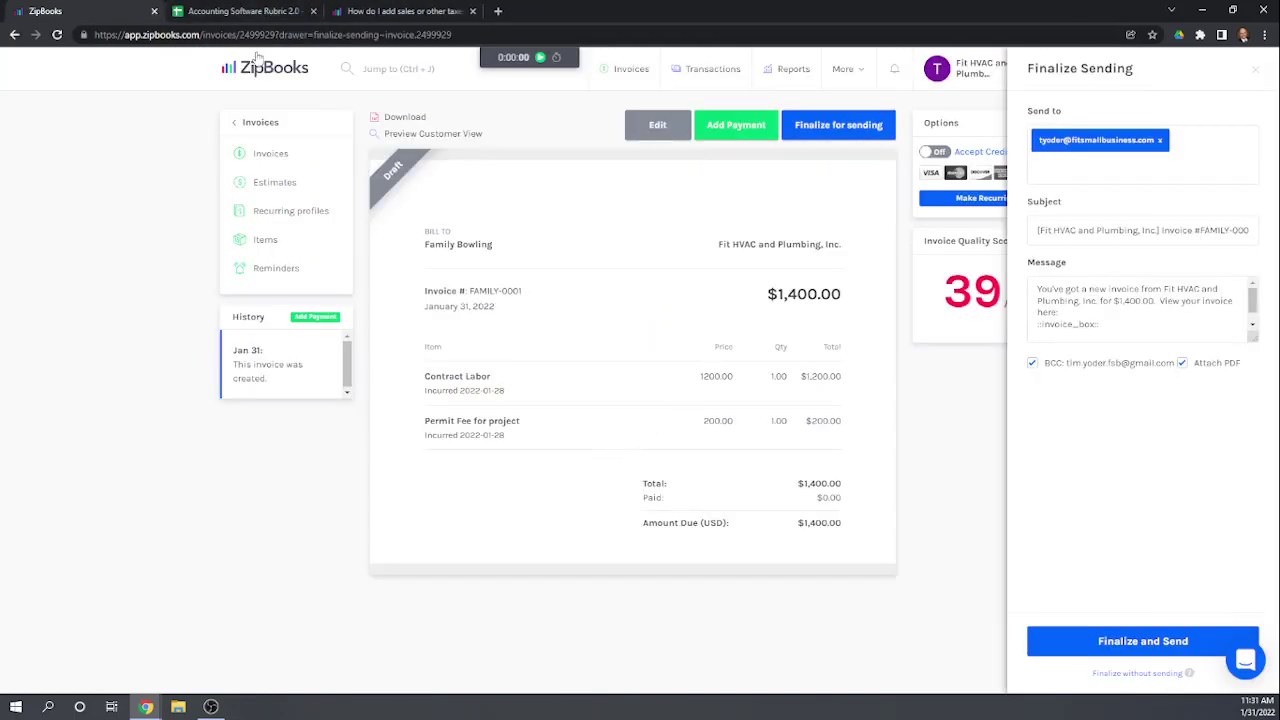
click(230, 12)
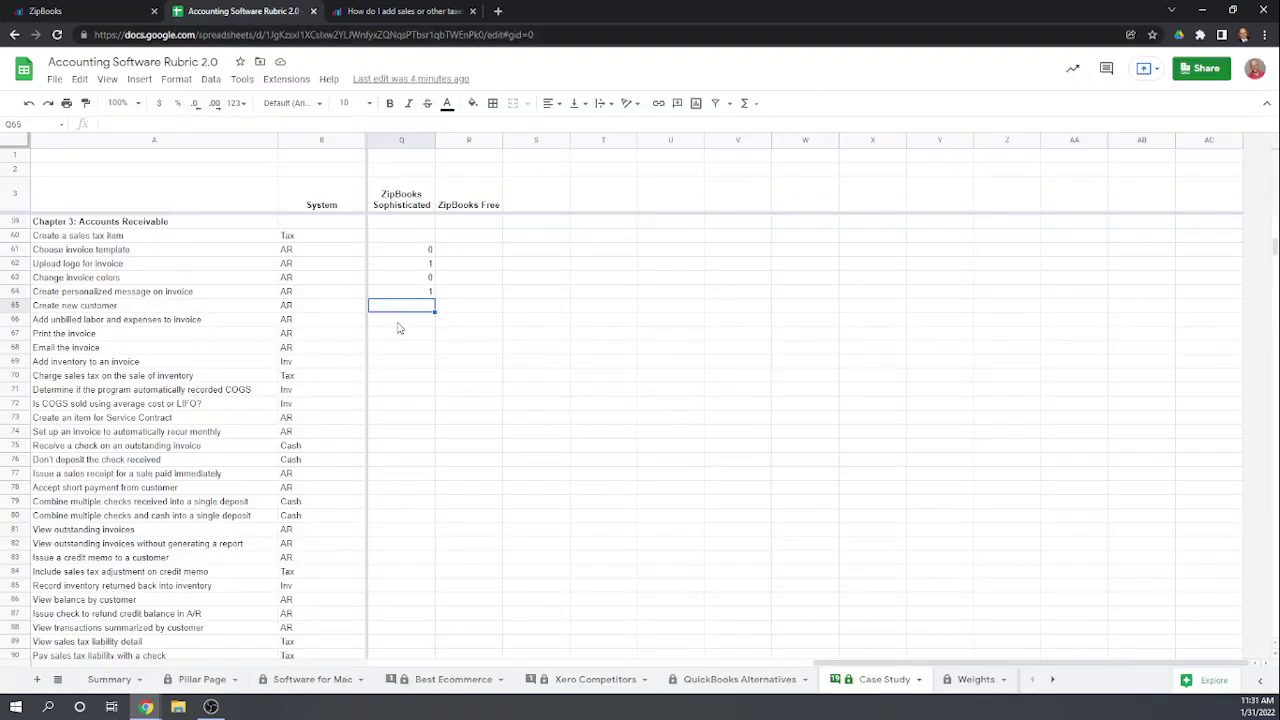
Step: Enter a score of 1 in each ZipBooks Sophisticated cell from Q65 through Q68
click(398, 325)
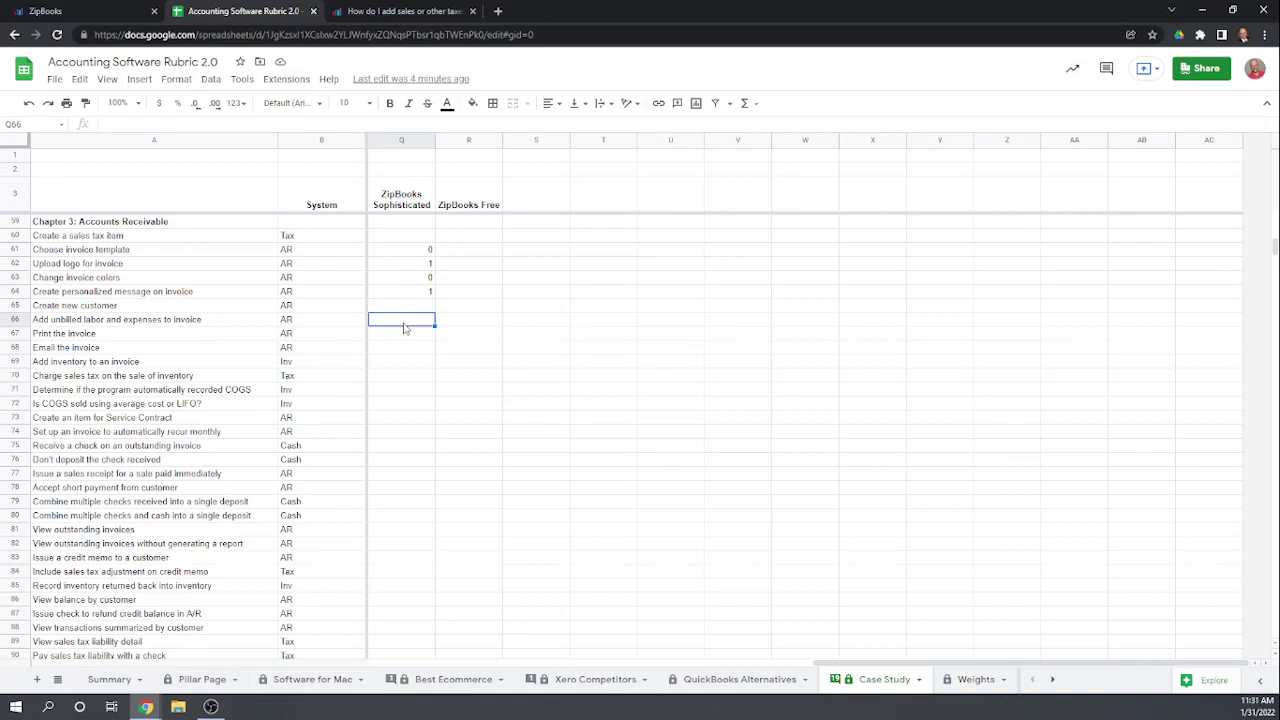
key(Up)
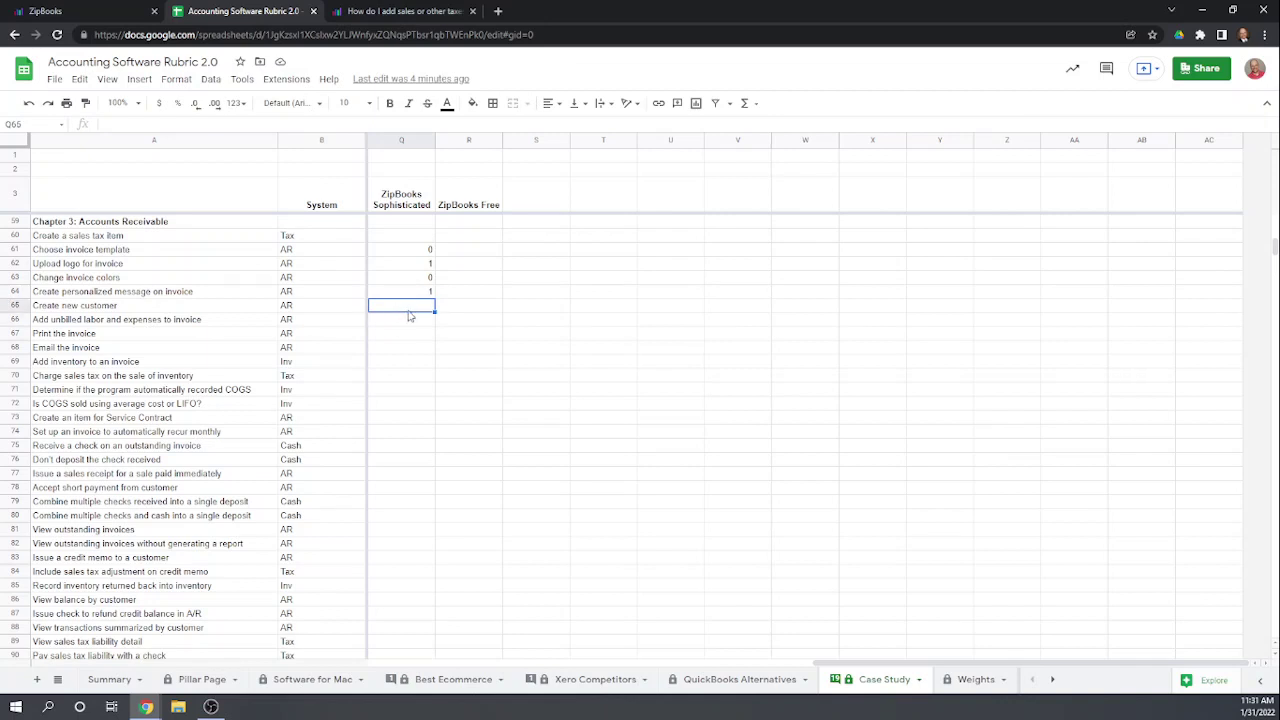
text(1)
key(Return)
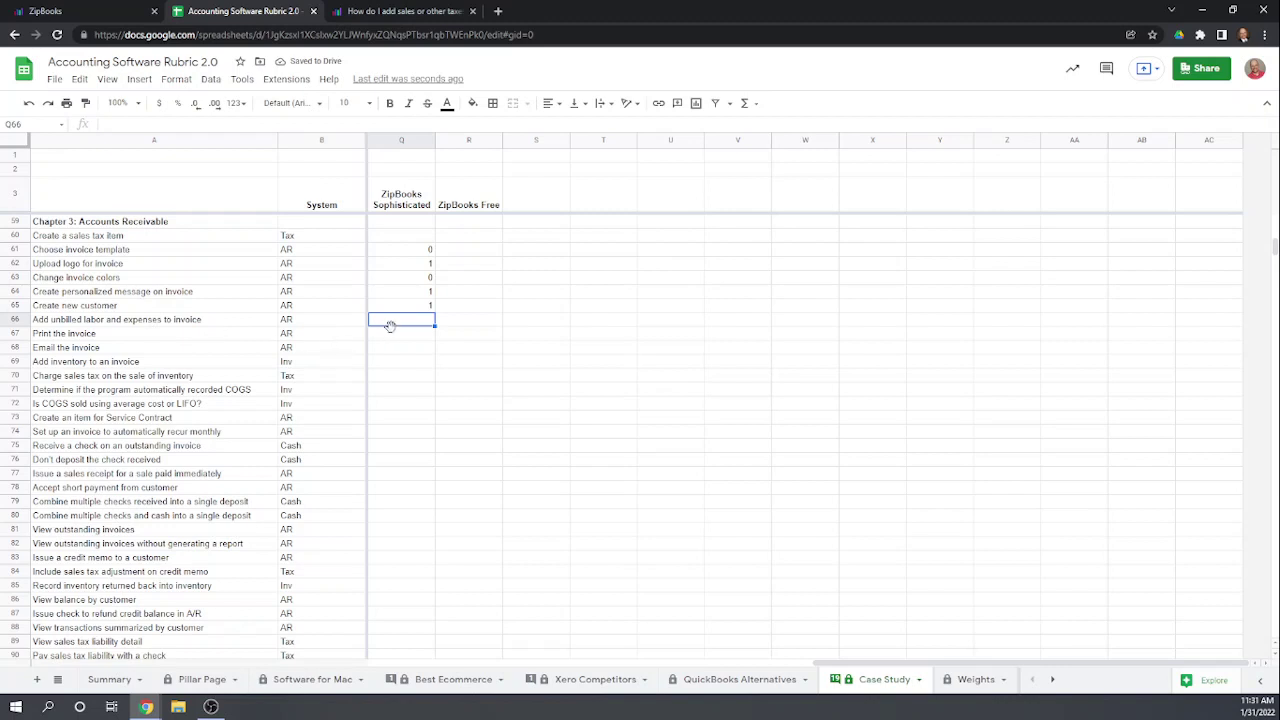
text(1)
key(Return)
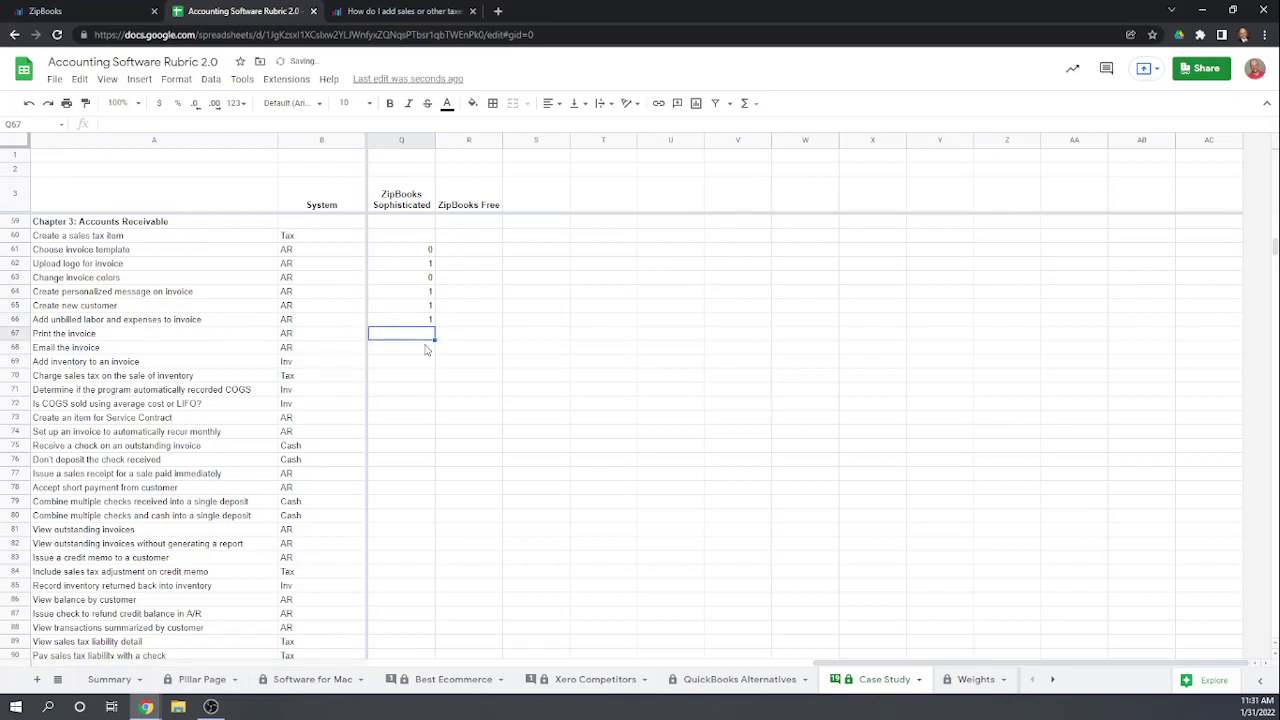
text(1)
key(Return)
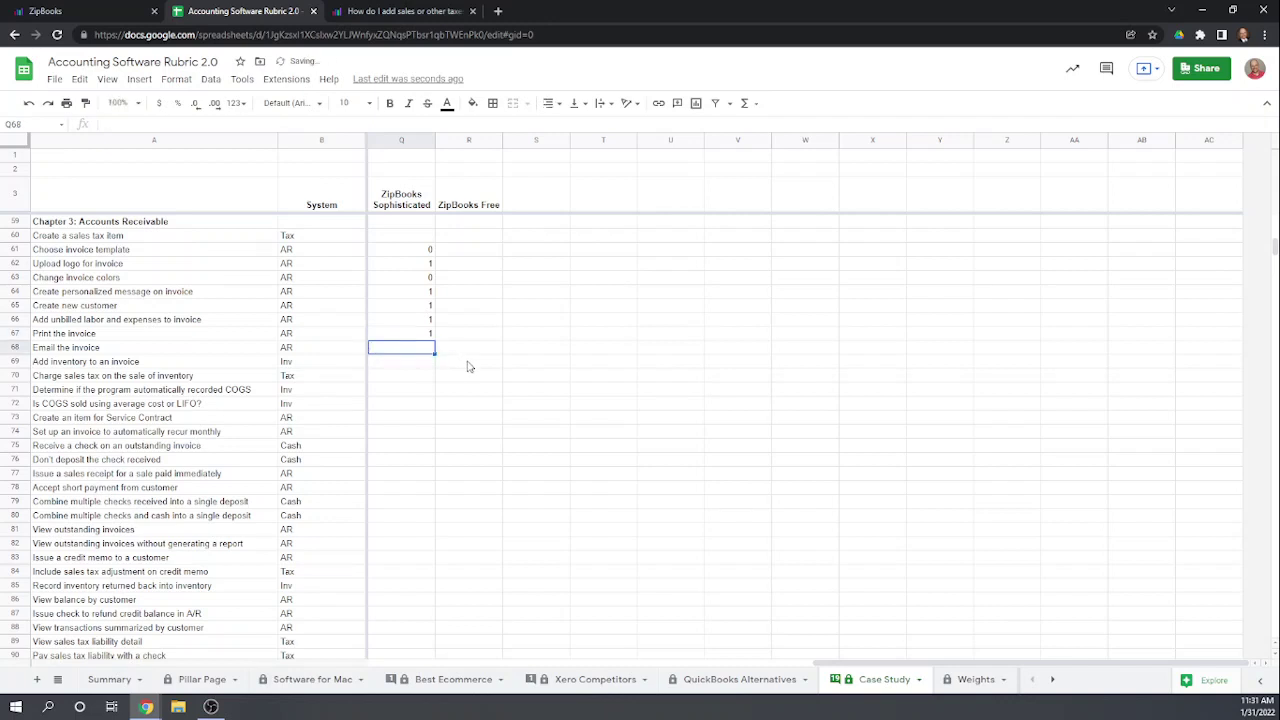
text(1)
key(Return)
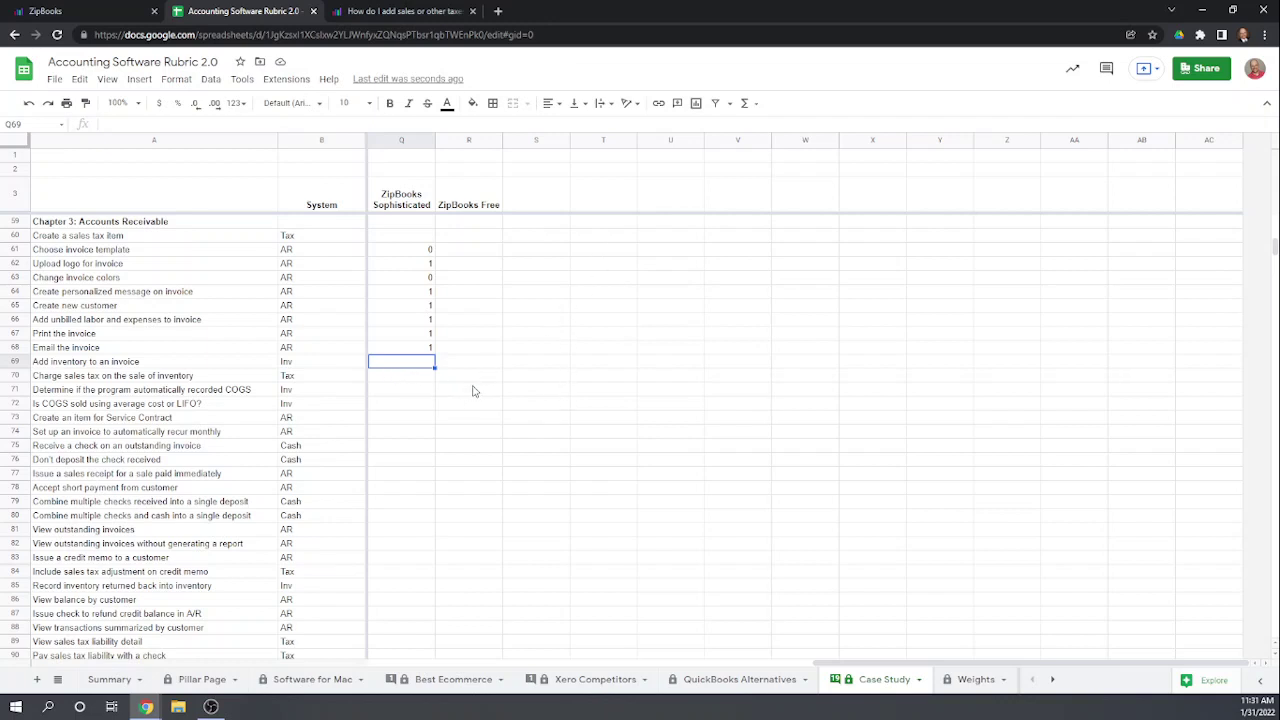
Step: After checking the ZipBooks invoice, enter 1 in Q69 for adding inventory to an invoice
click(122, 14)
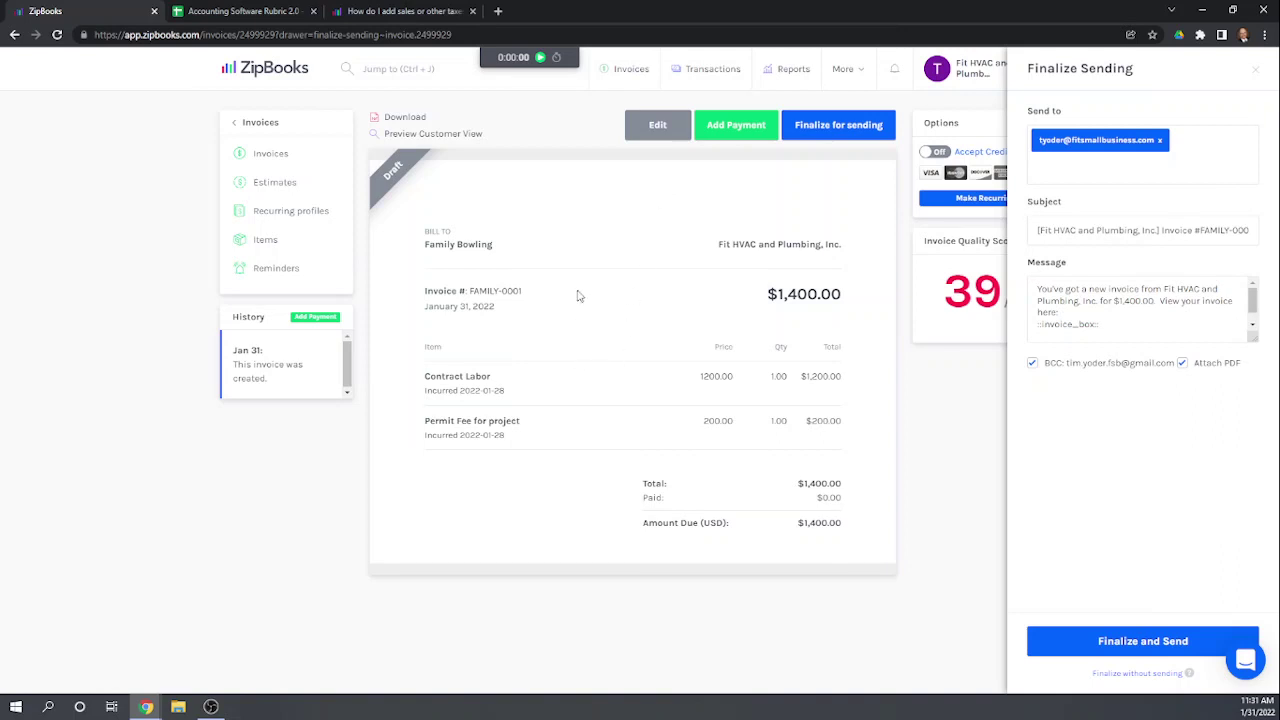
click(259, 12)
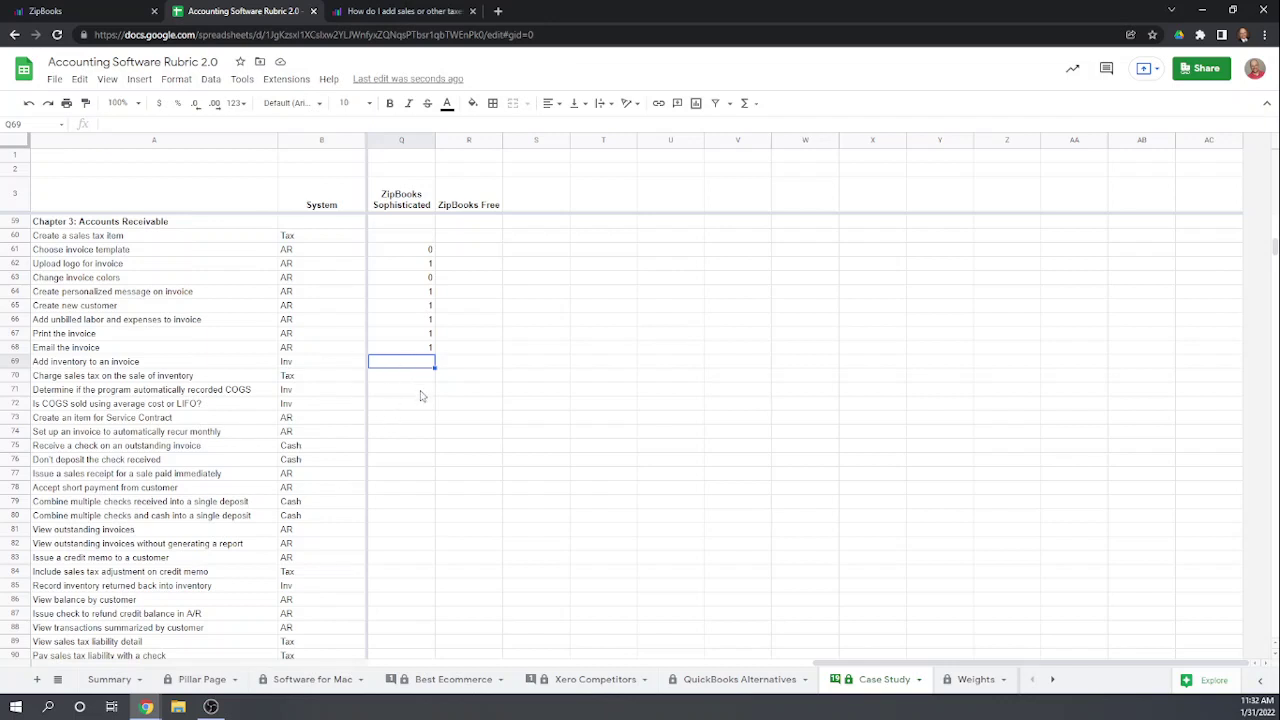
text(1)
key(Return)
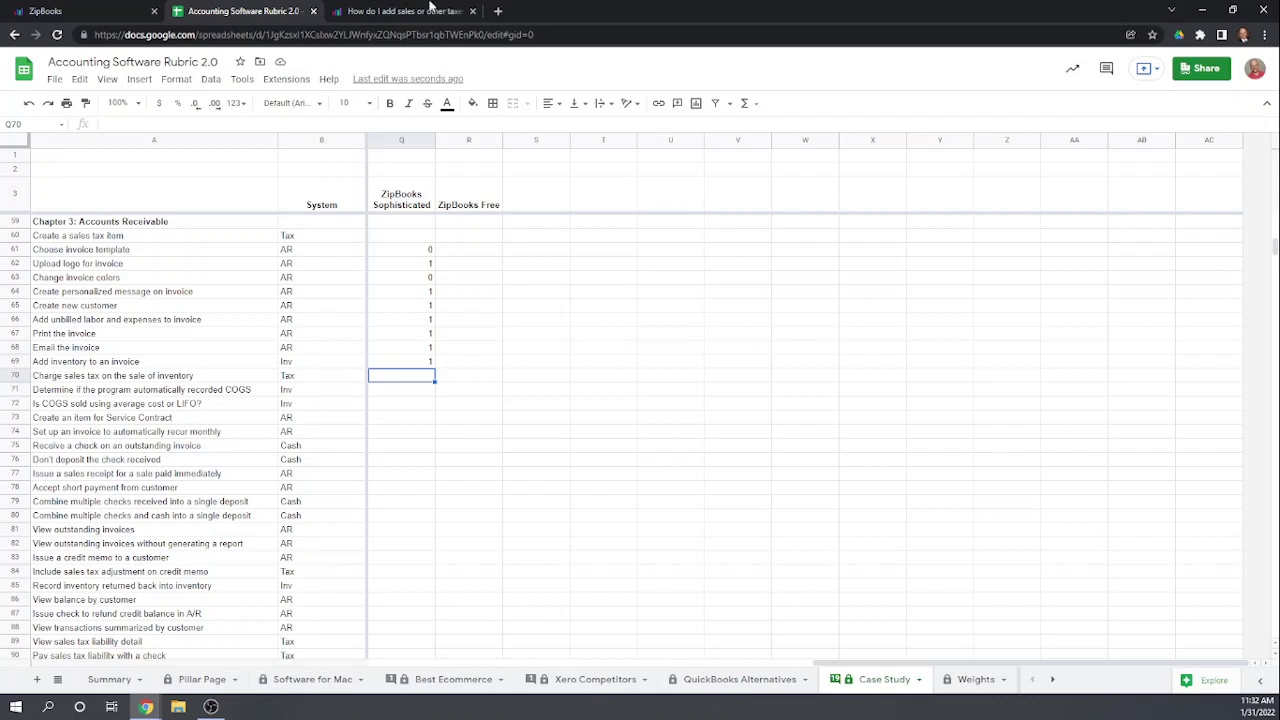
Step: Close the Finalize Sending panel without sending and return to the Invoices list
click(65, 10)
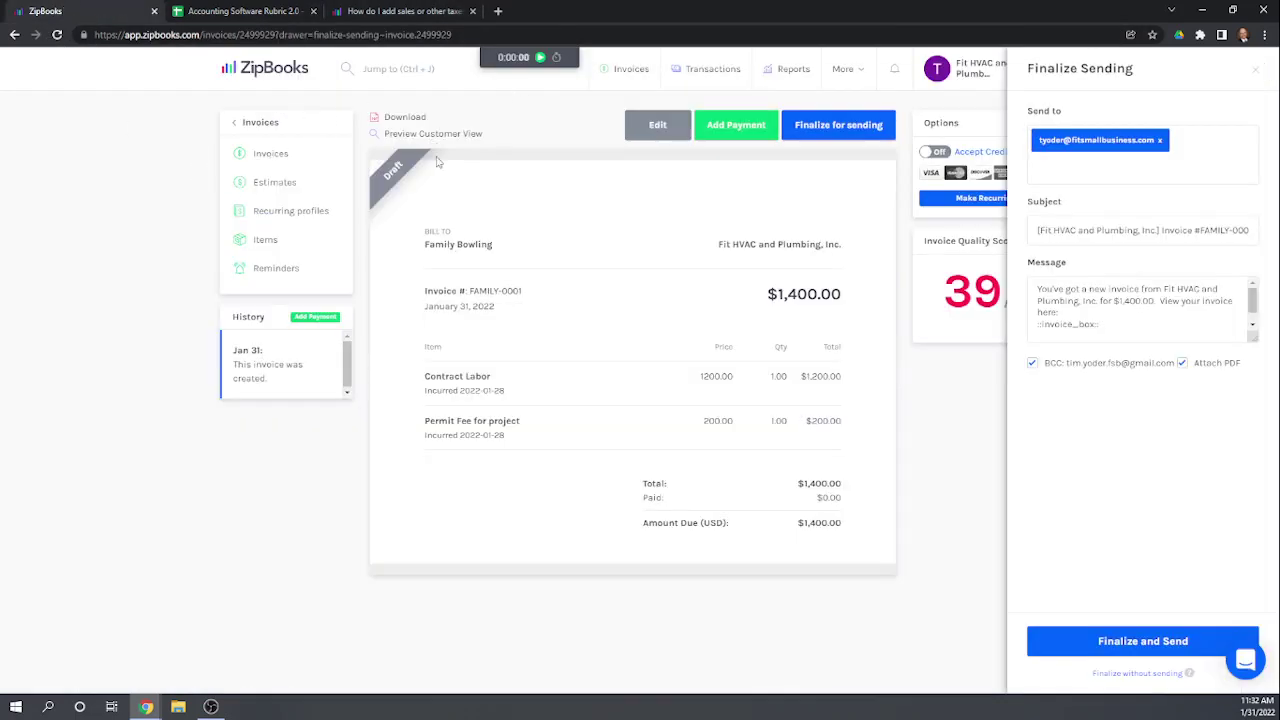
click(866, 133)
click(1254, 70)
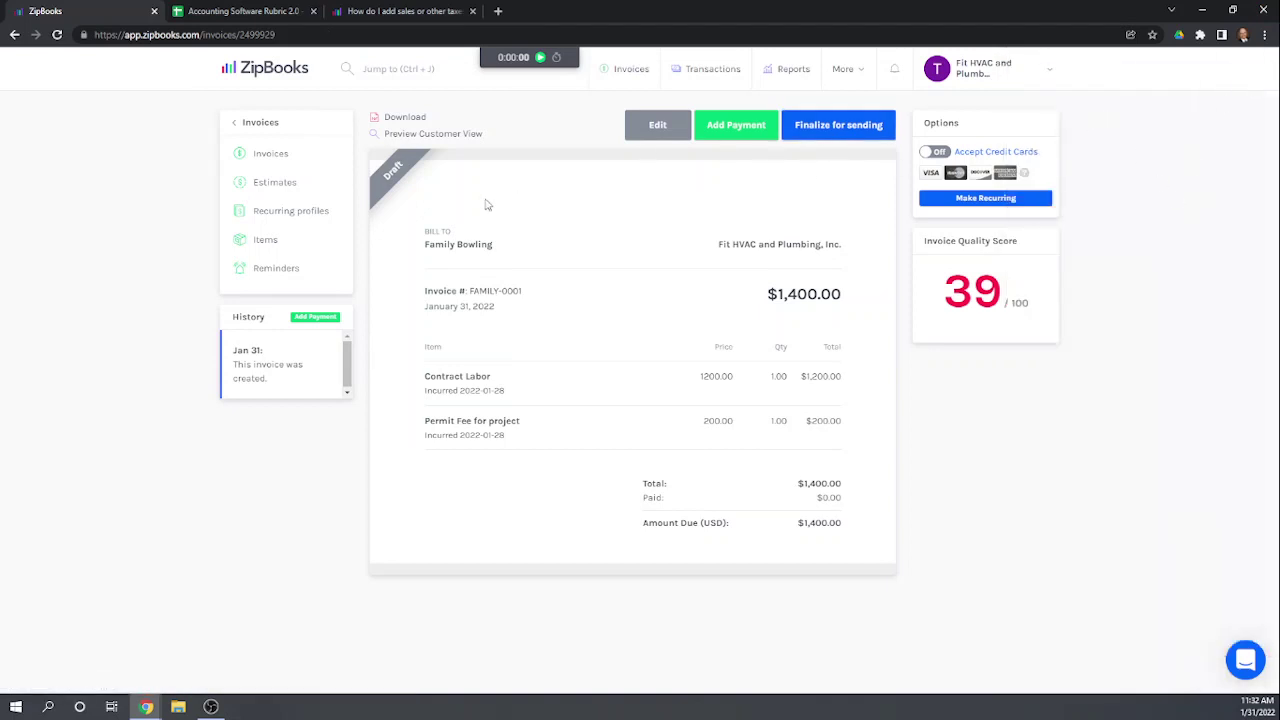
click(270, 158)
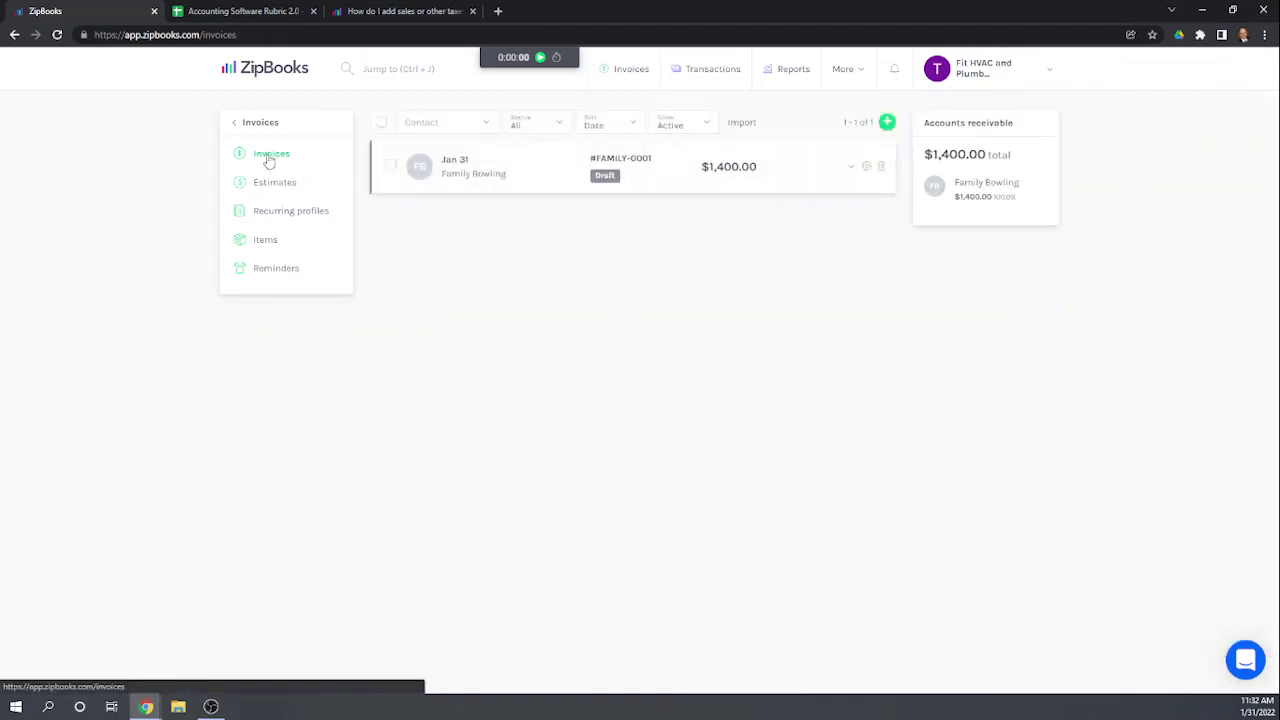
Step: Start a new invoice and add Big-Time Diner as a new customer contact
click(887, 123)
click(468, 308)
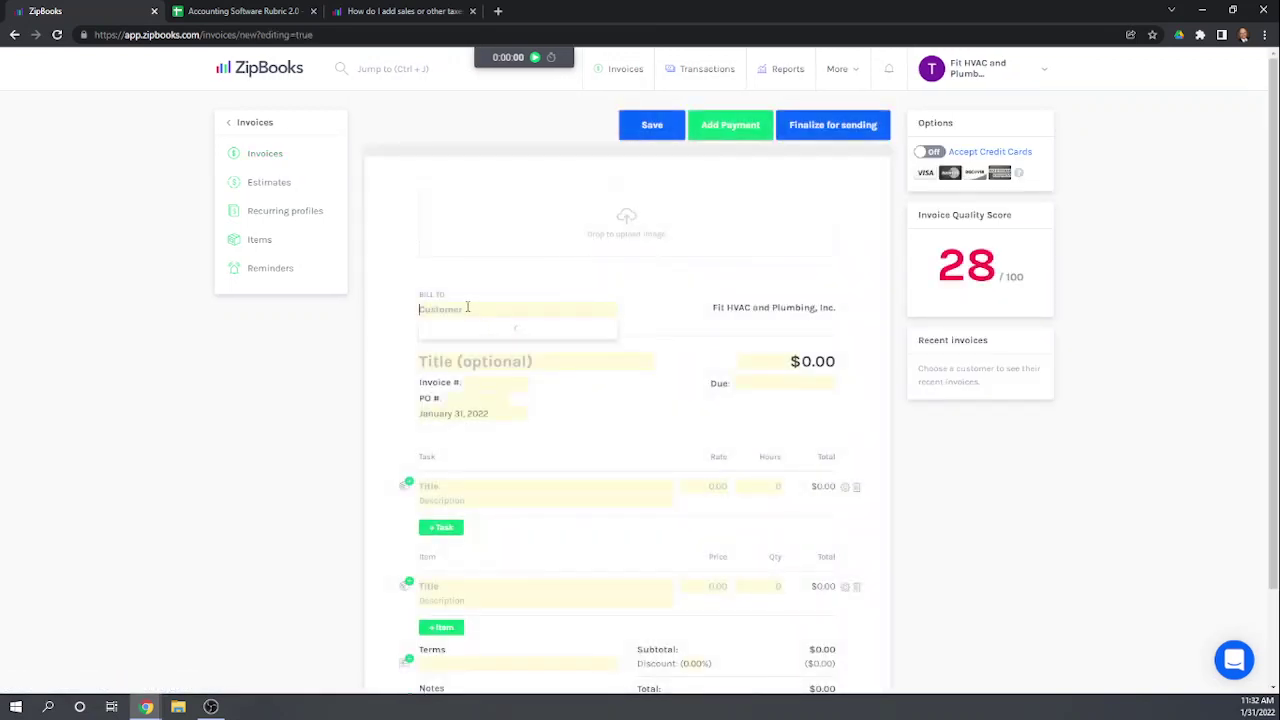
text(Big)
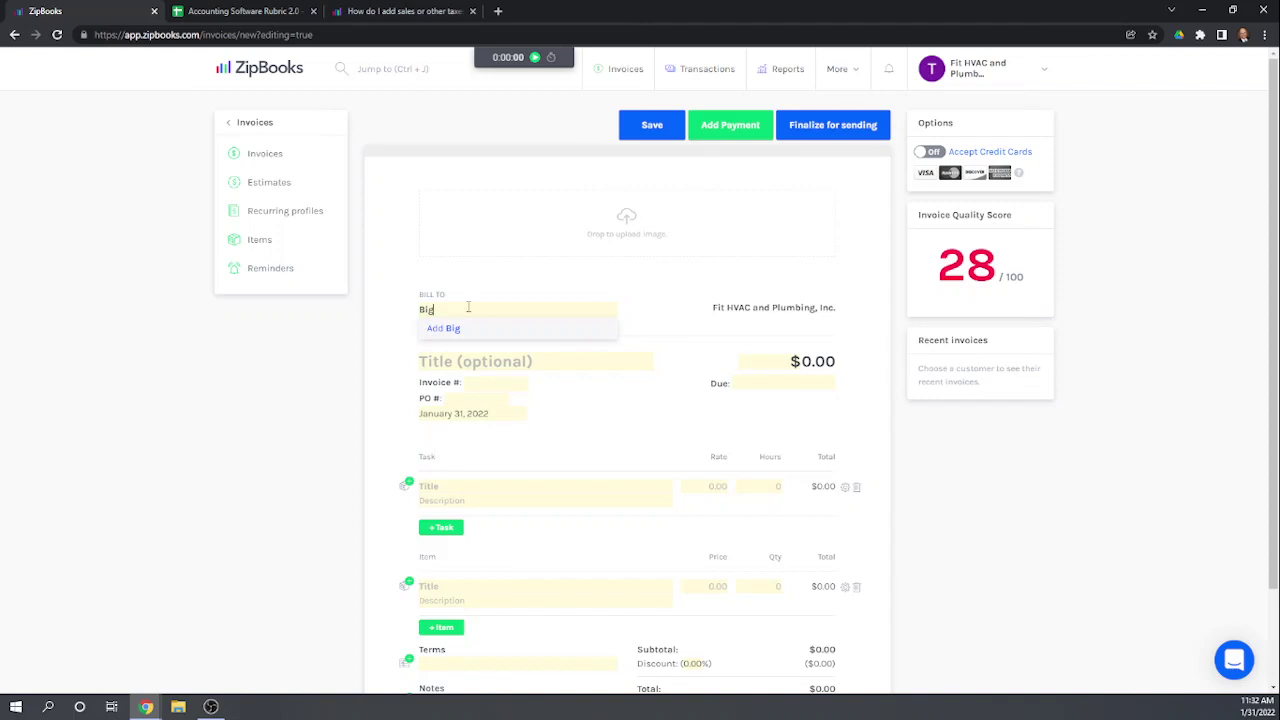
text(-Time)
key(BackSpace)
key(BackSpace)
text(Diner)
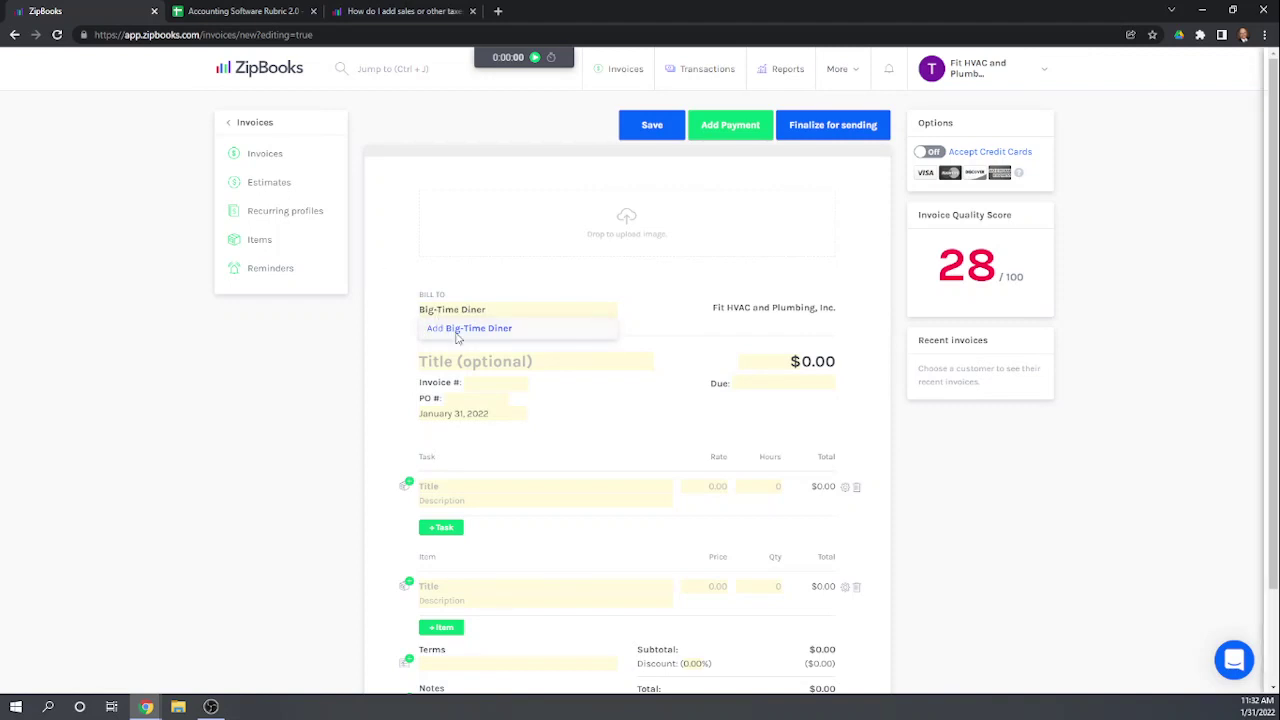
click(460, 332)
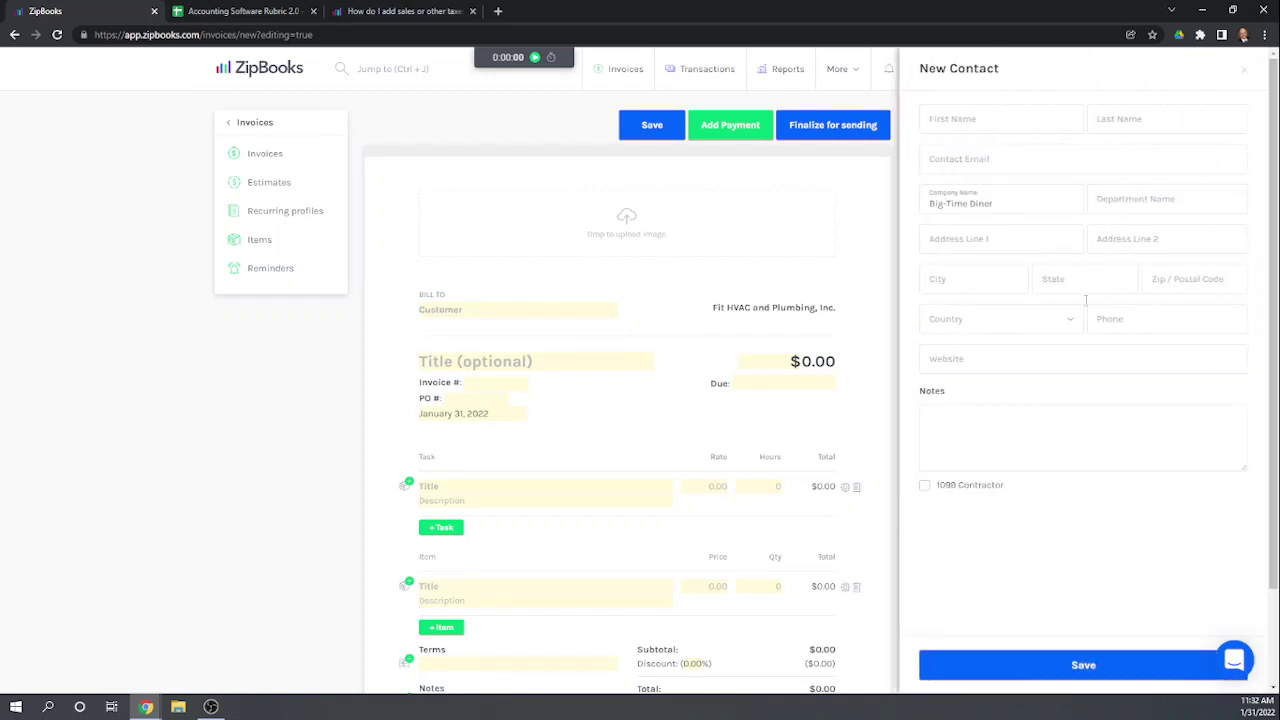
click(1059, 667)
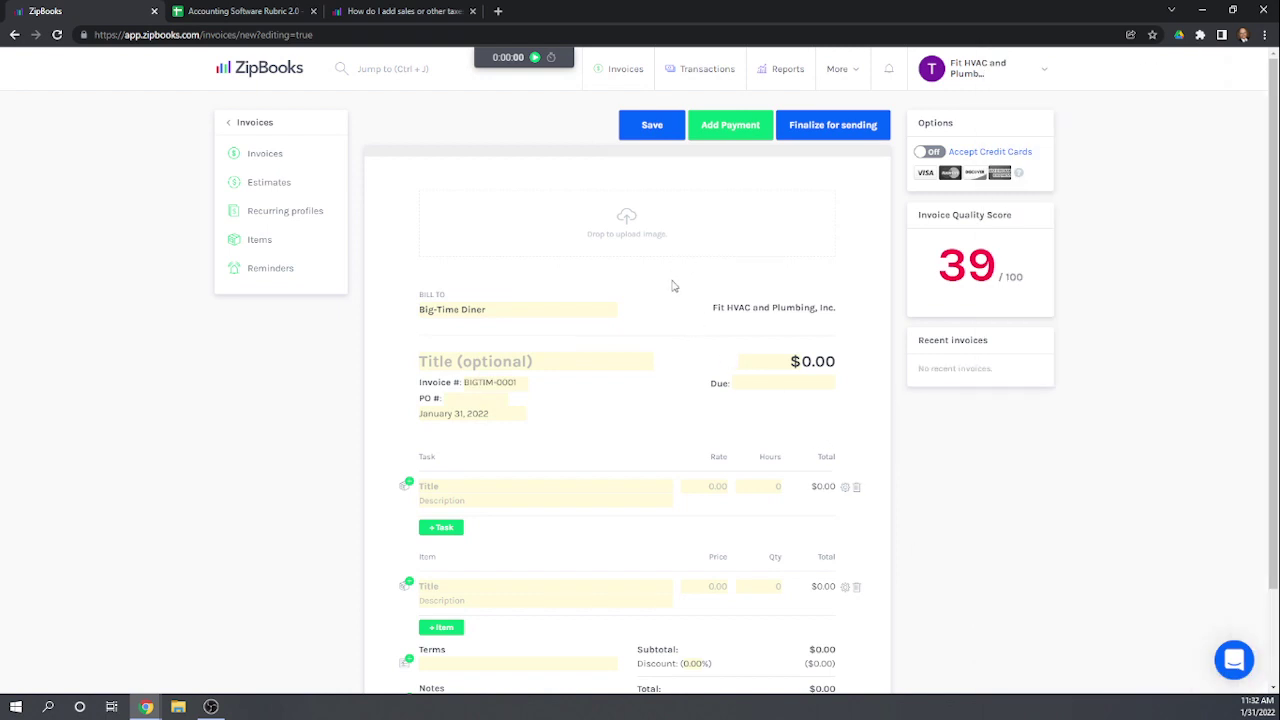
scroll(670, 310, down, 2)
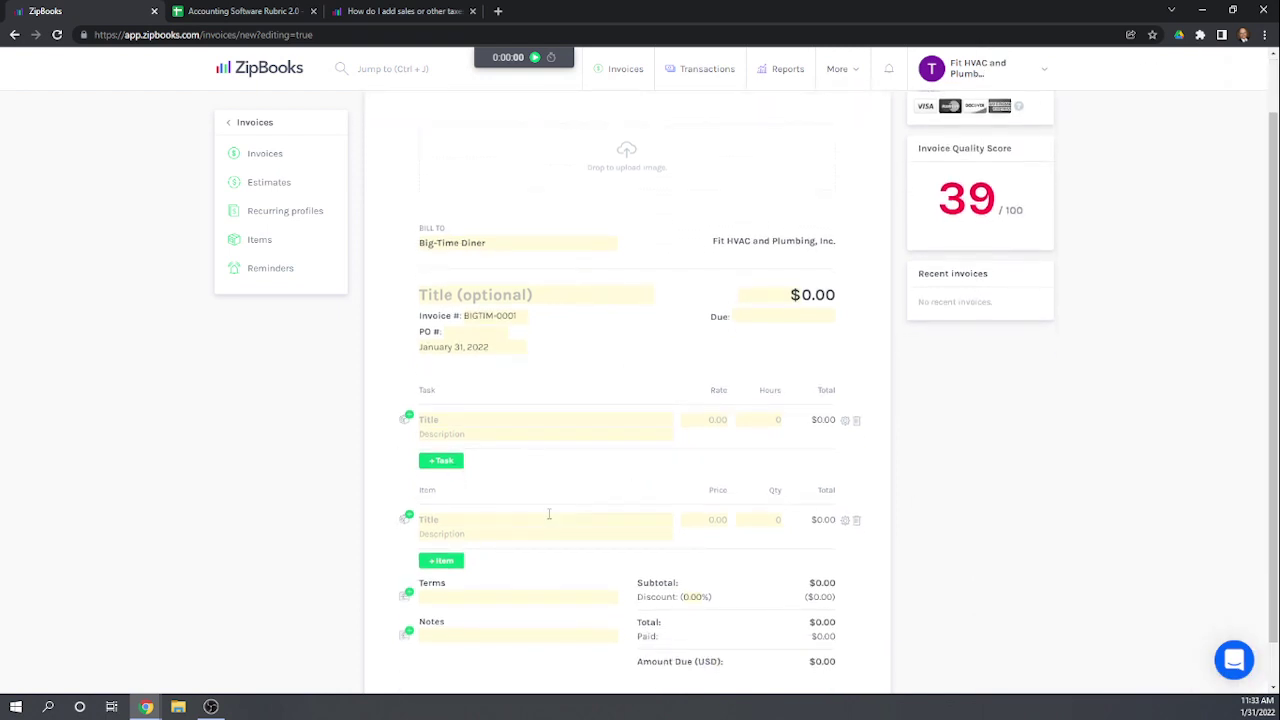
Step: Add a Plumbing Widgets line with quantity 20 at 25 each, totalling $500.00
scroll(514, 517, down, 1)
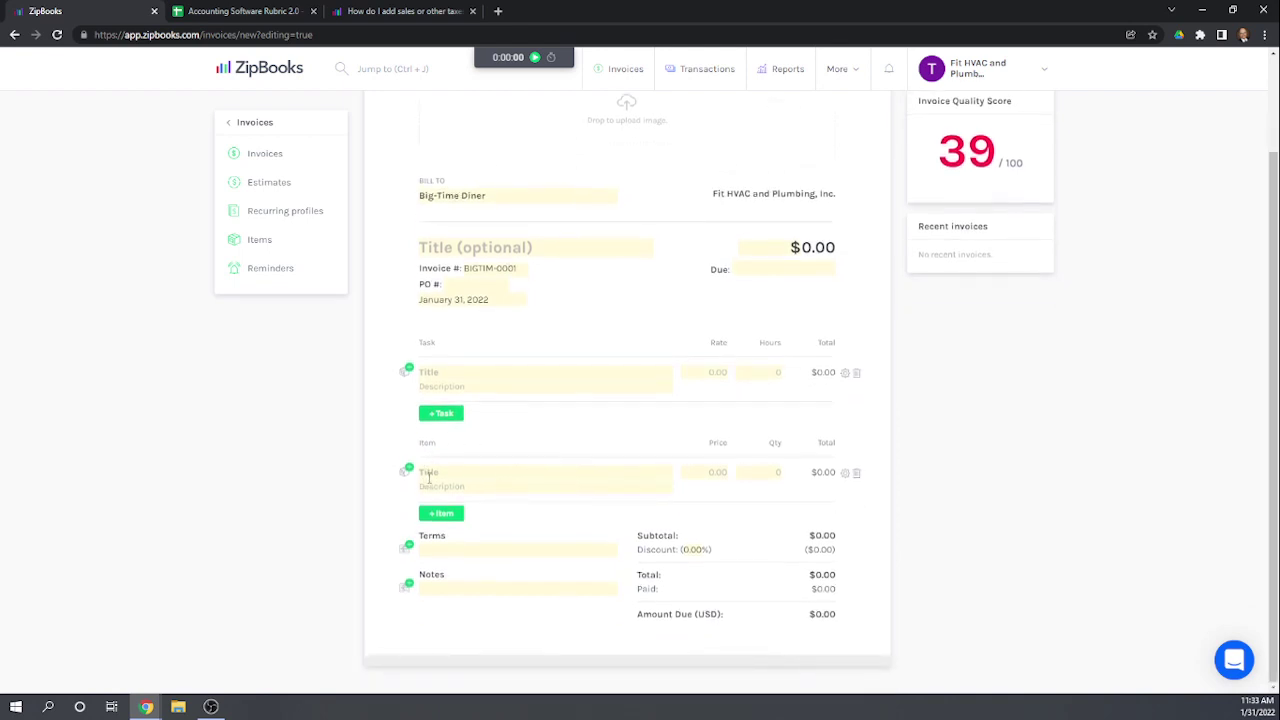
click(430, 473)
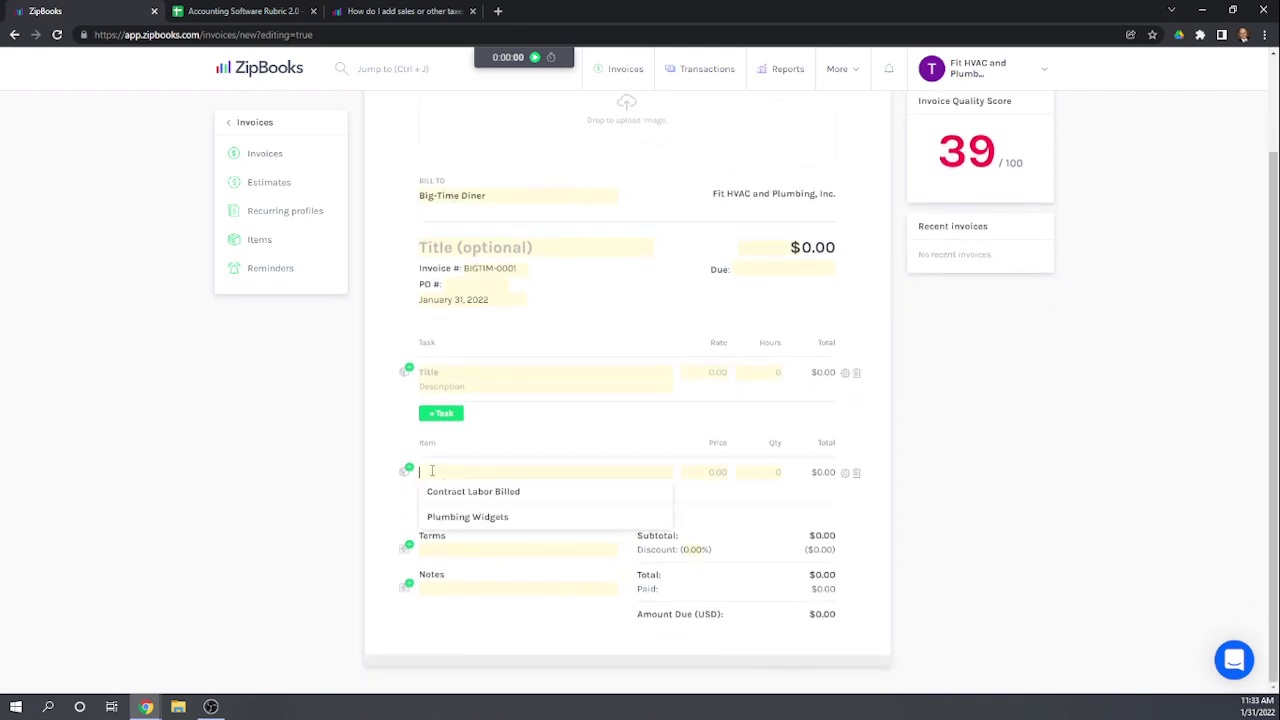
click(481, 517)
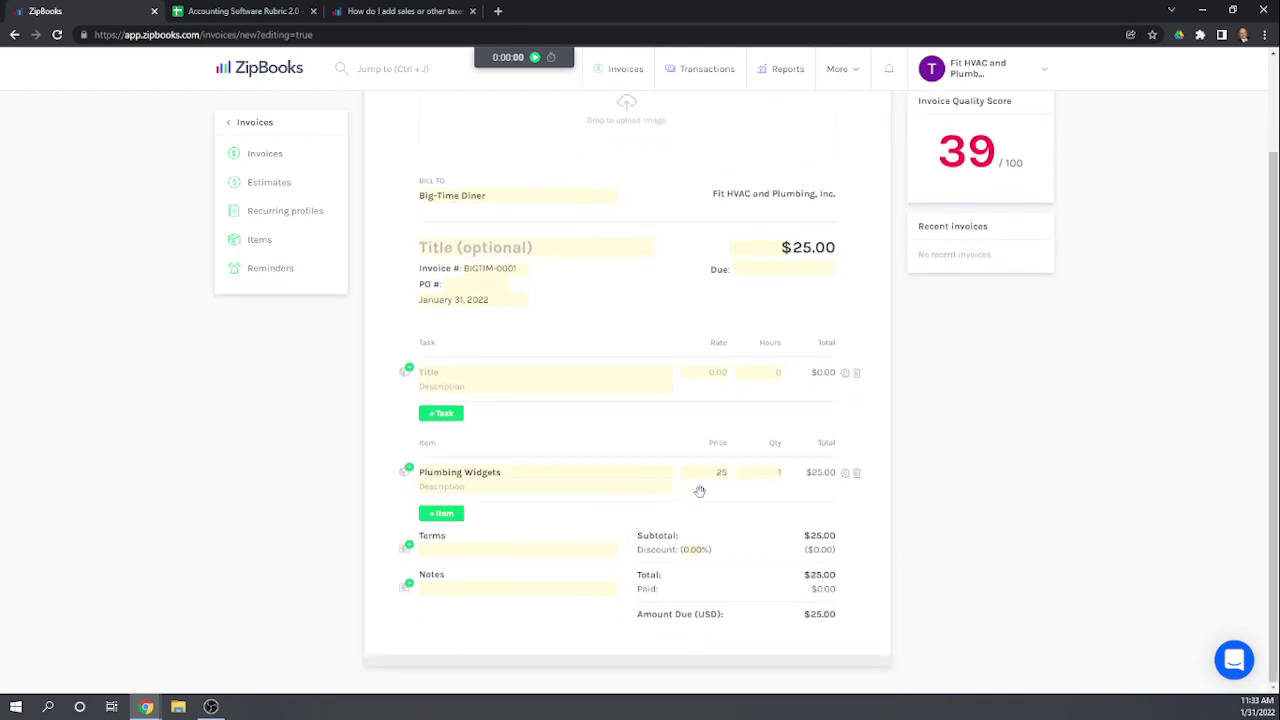
double_click(780, 473)
text(20)
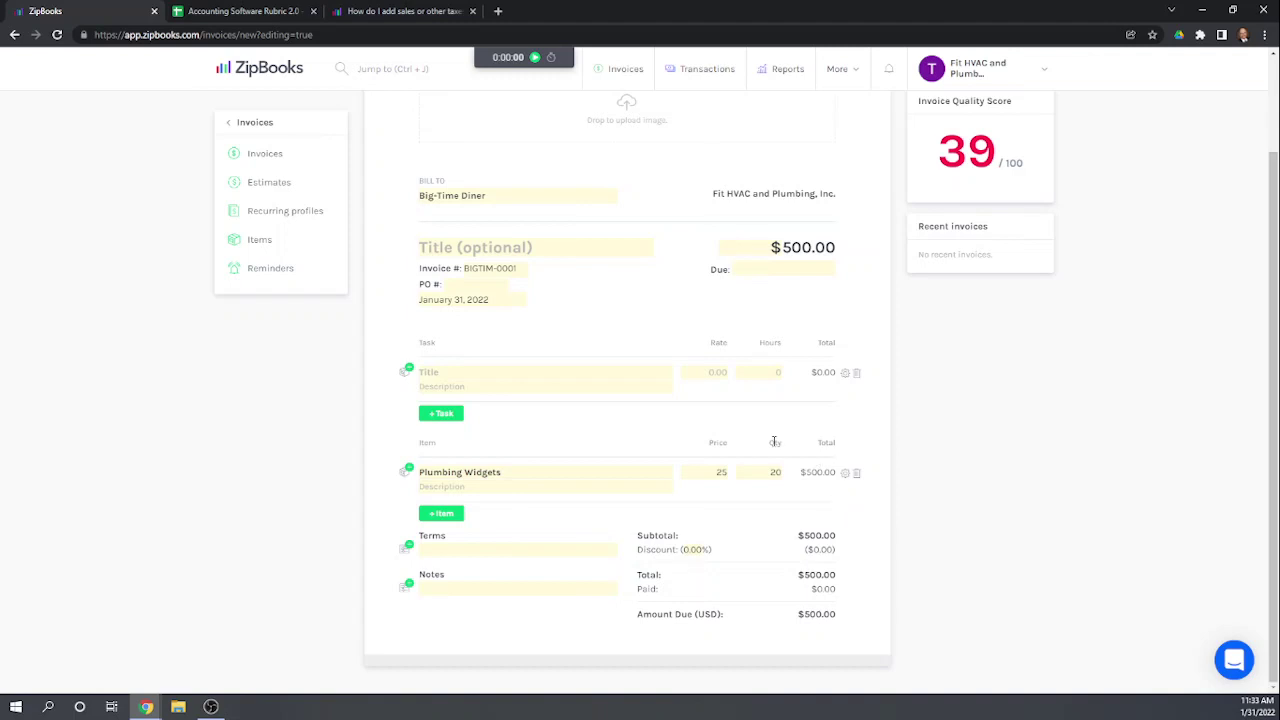
click(845, 474)
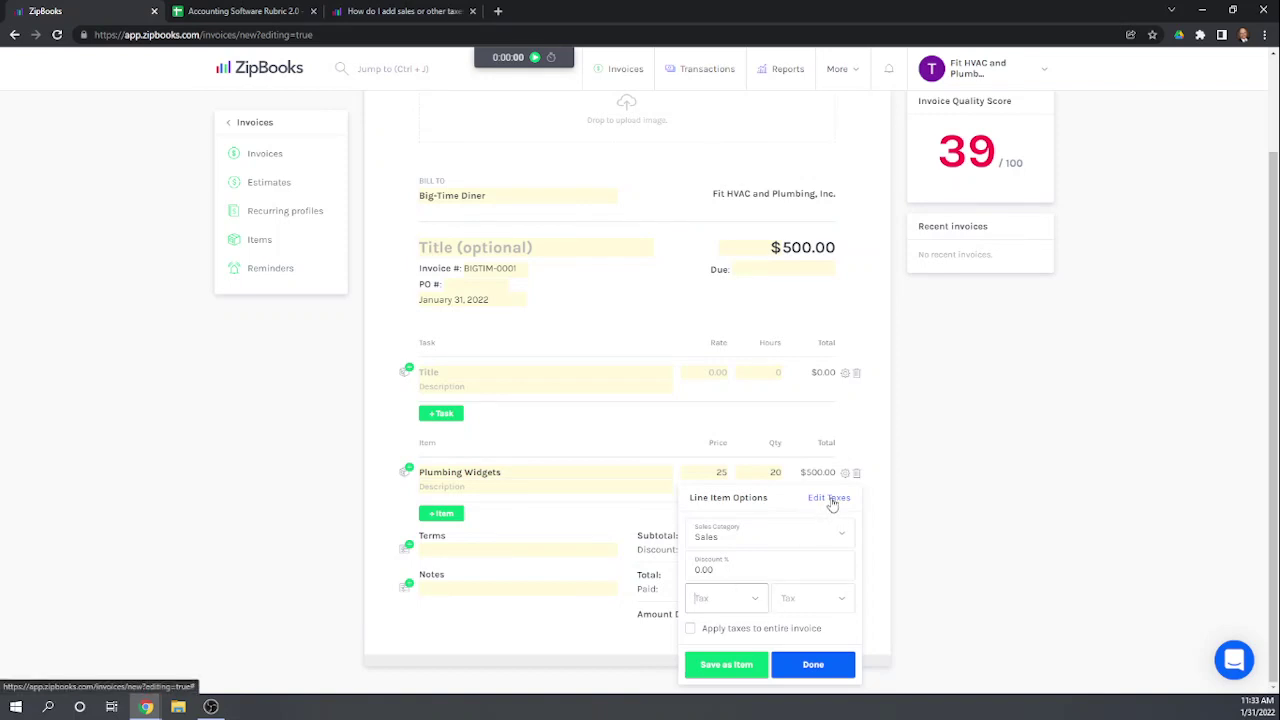
Step: Add a New York tax with a 6% rate in Edit Taxes and save it
click(832, 498)
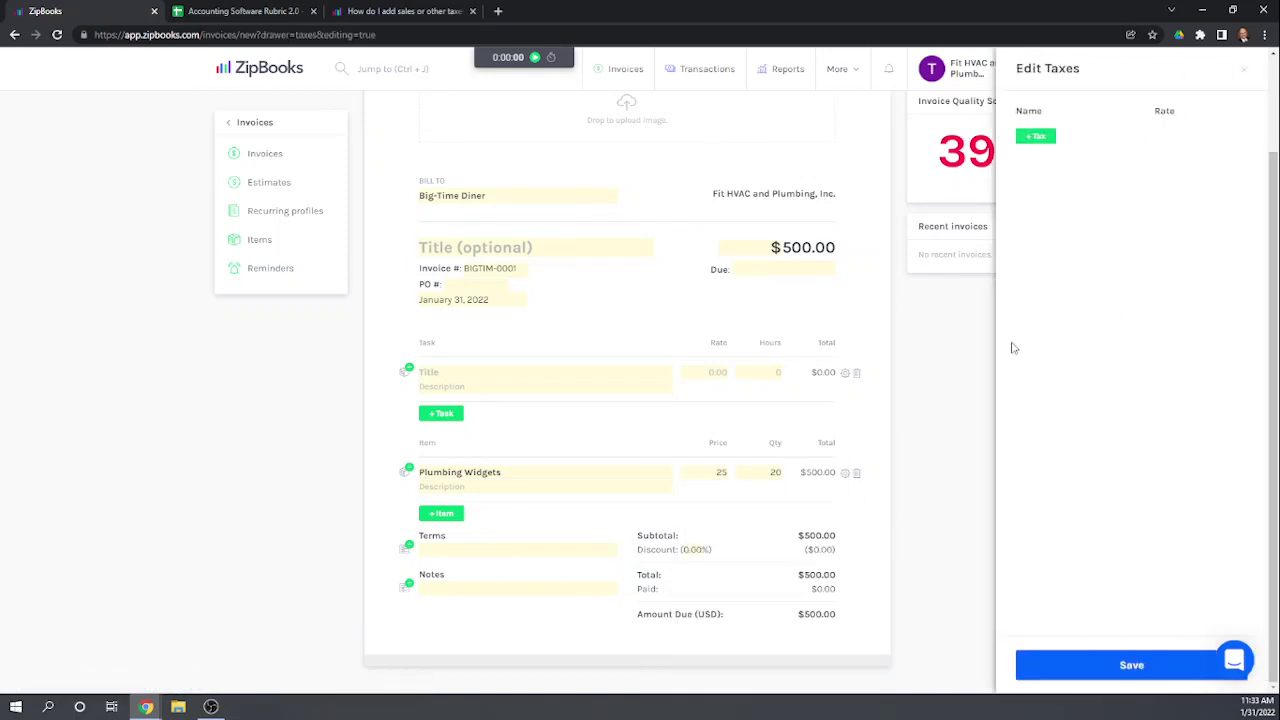
click(1034, 137)
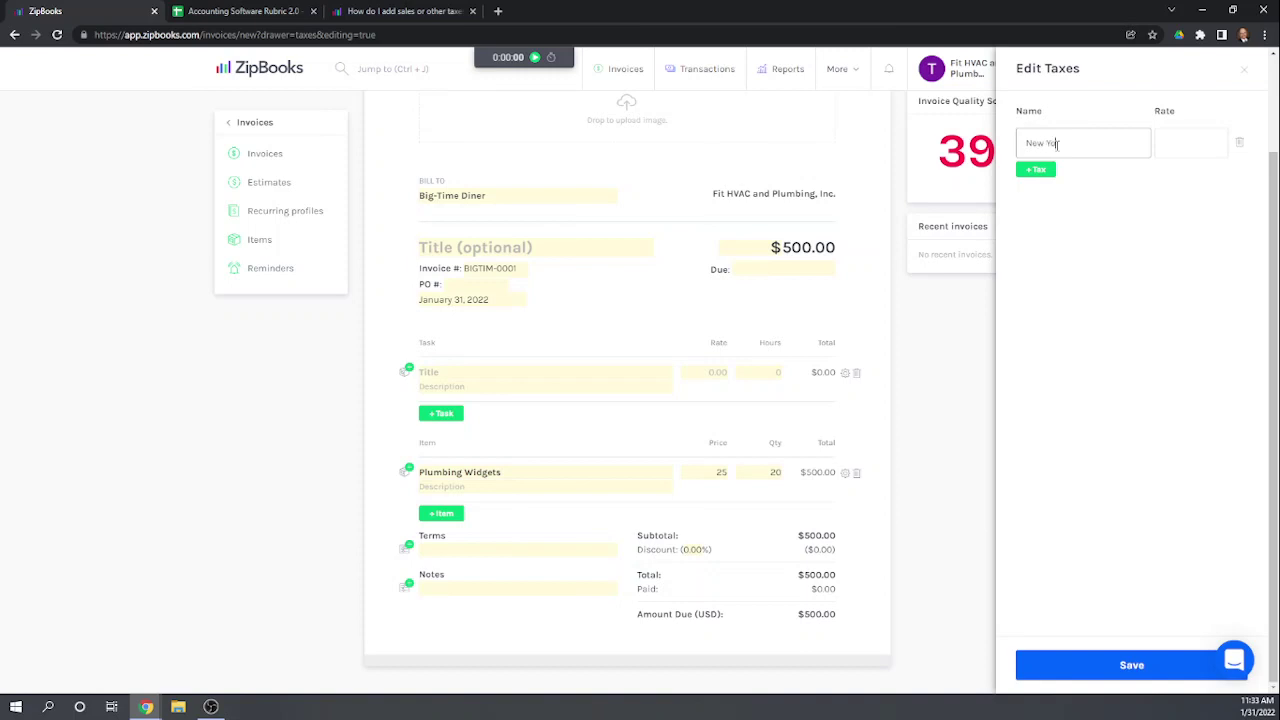
key(Tab)
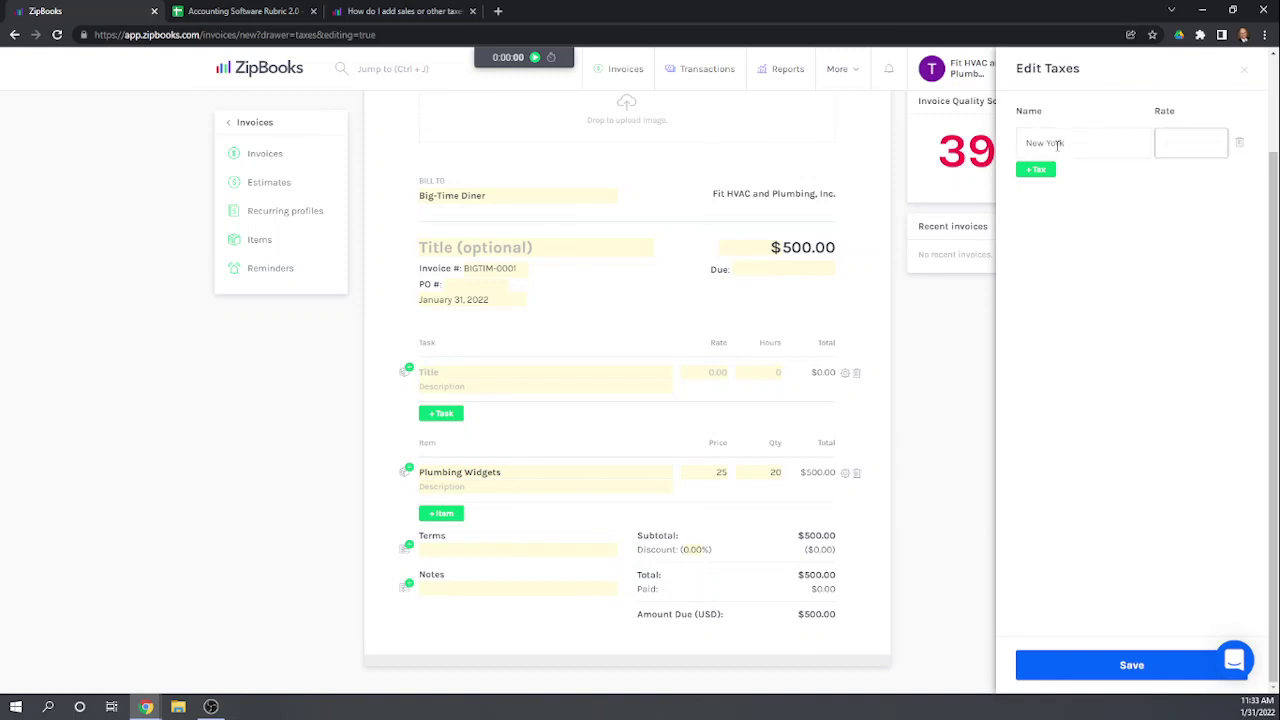
text(6)
key(Tab)
scroll(1128, 294, up, 1)
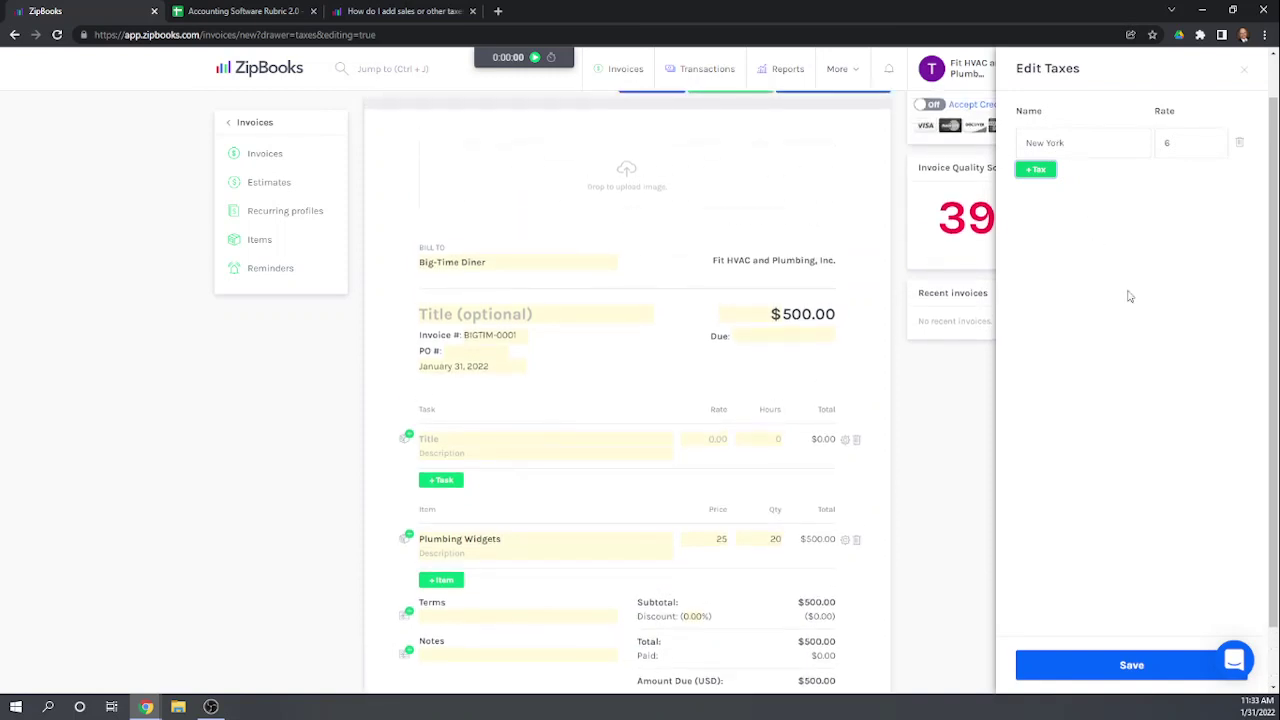
click(1134, 665)
scroll(1040, 440, down, 1)
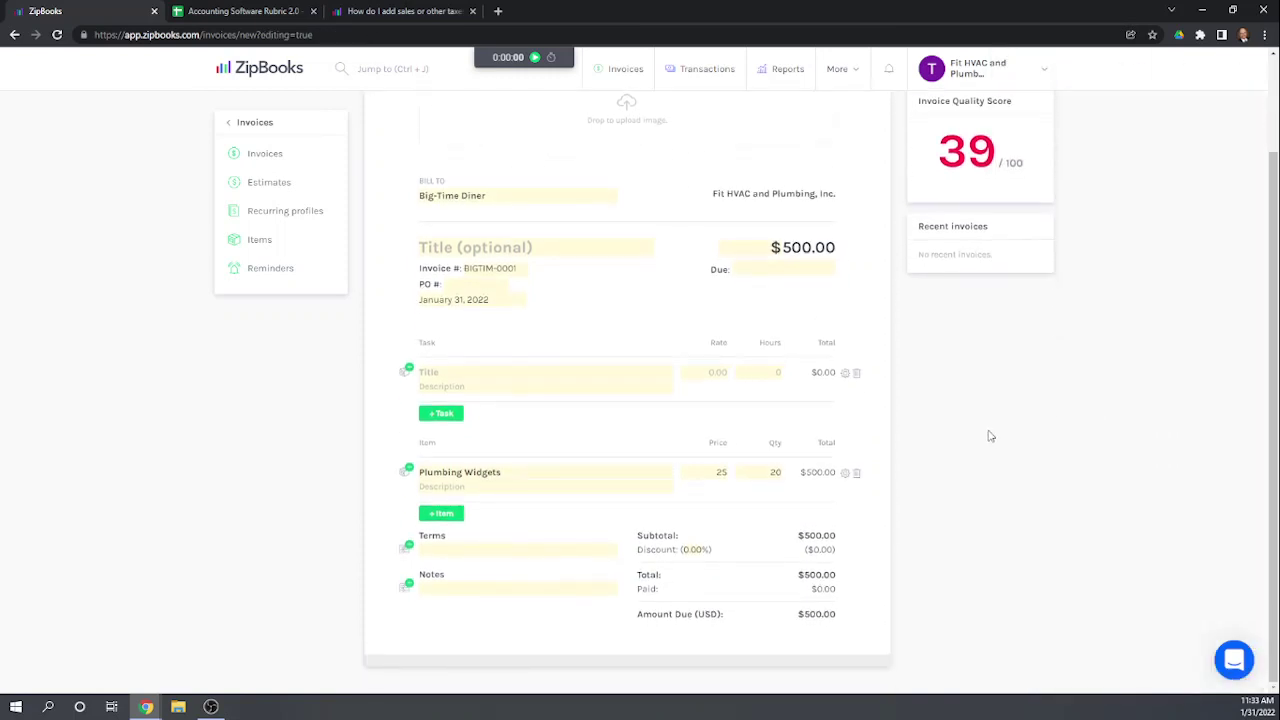
Step: Apply the New York 6% tax to the Plumbing Widgets line and save, bringing the total to $530.00
click(845, 473)
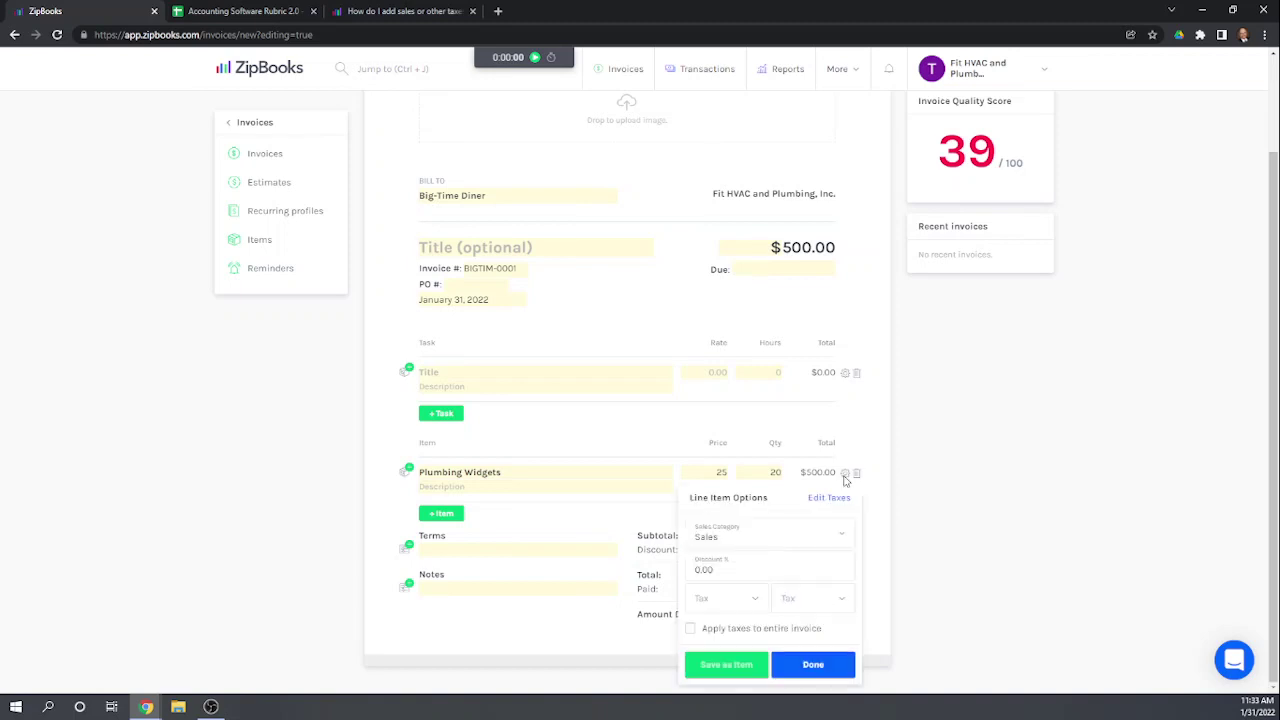
click(747, 600)
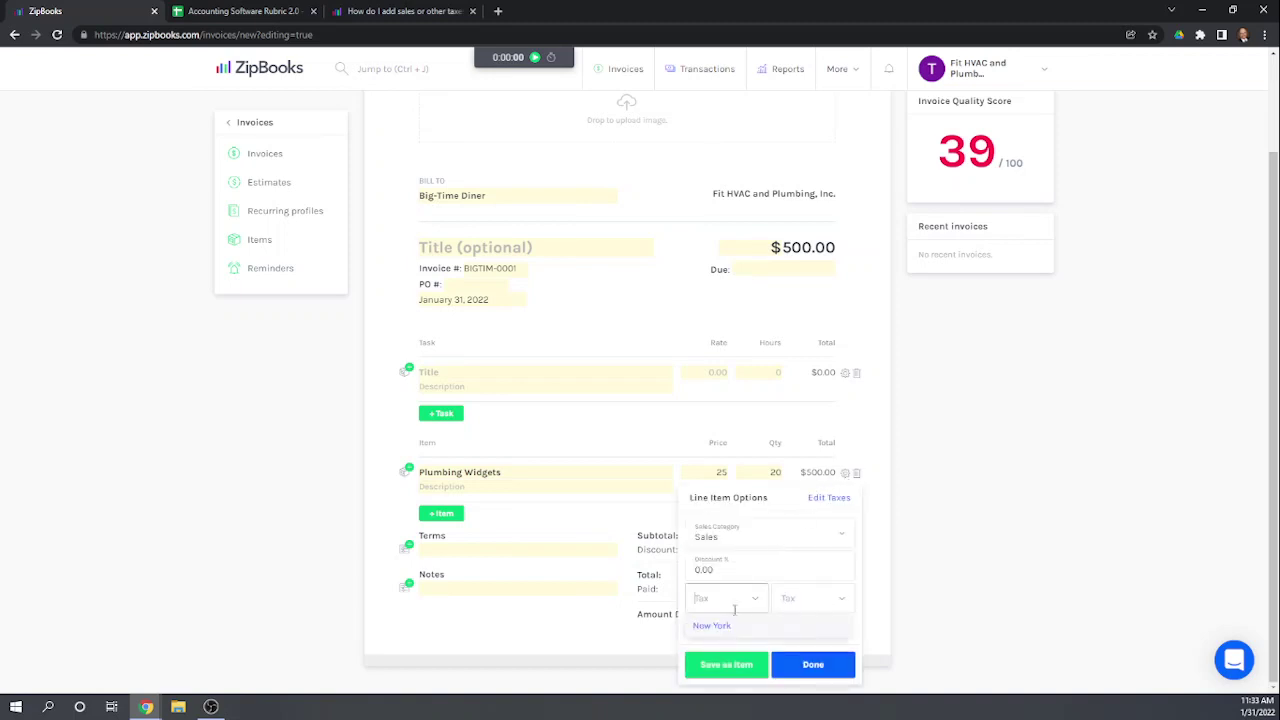
click(712, 626)
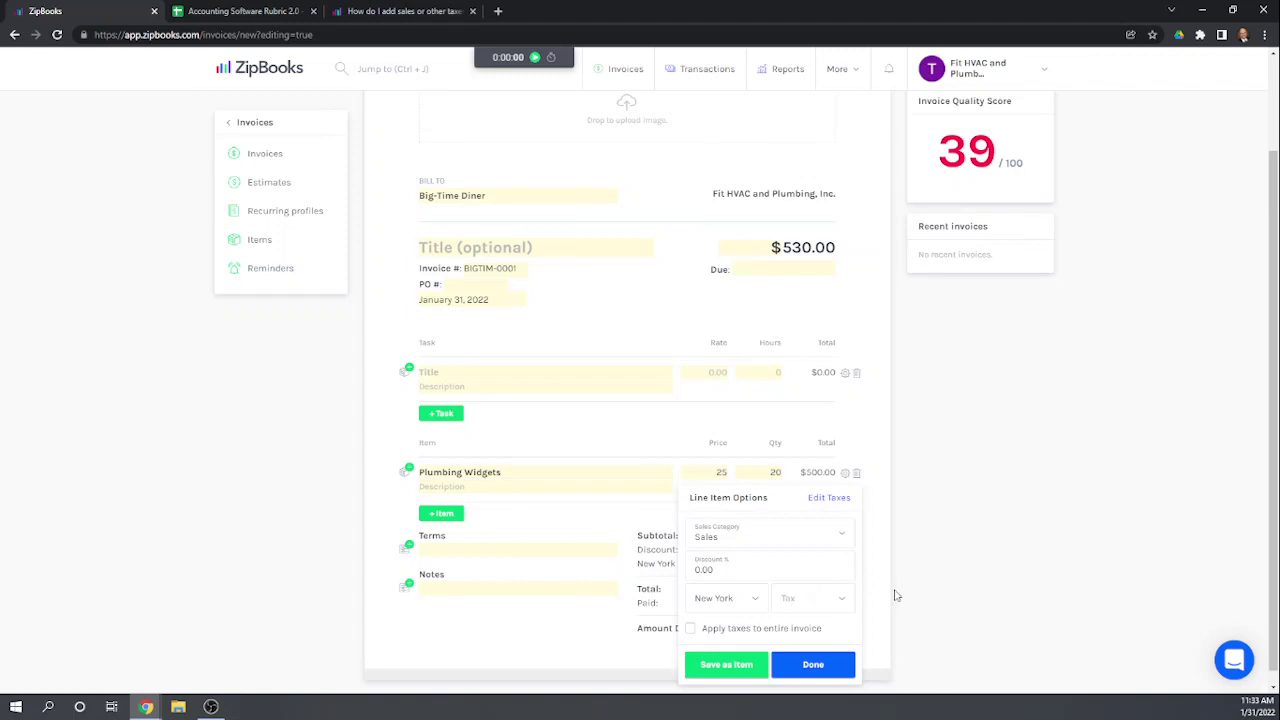
scroll(950, 572, down, 1)
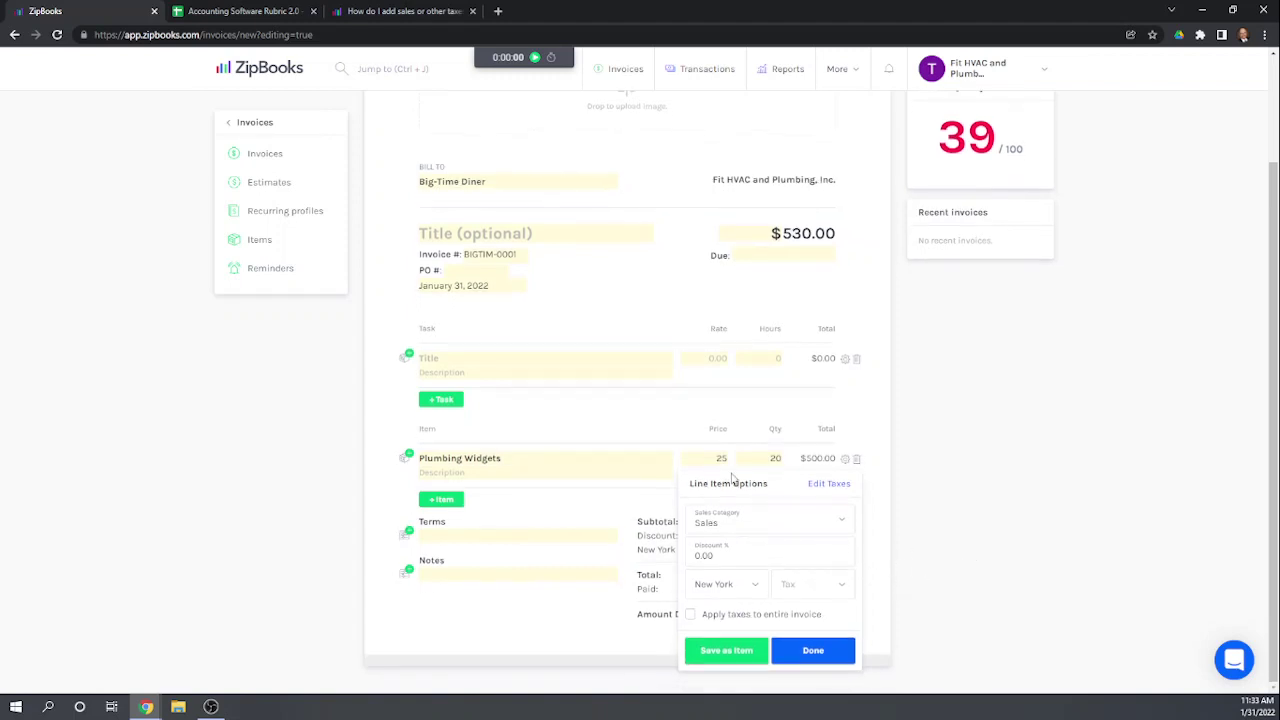
click(824, 651)
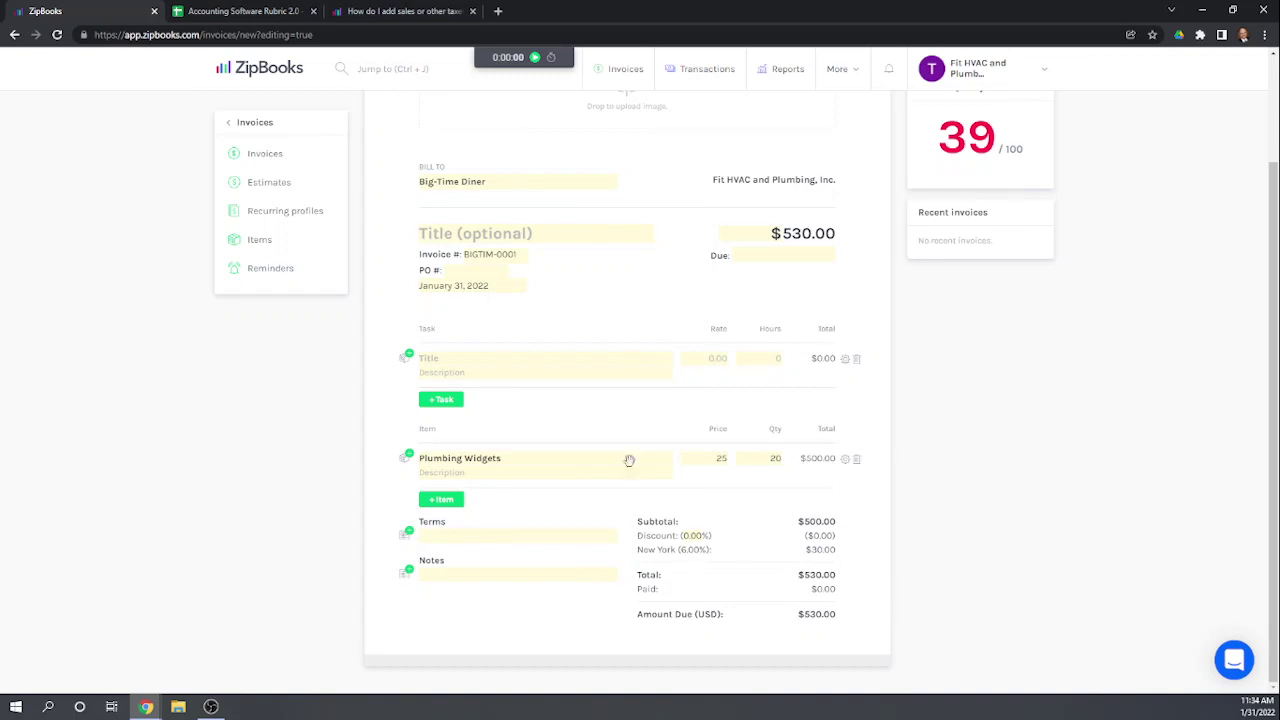
scroll(860, 456, up, 2)
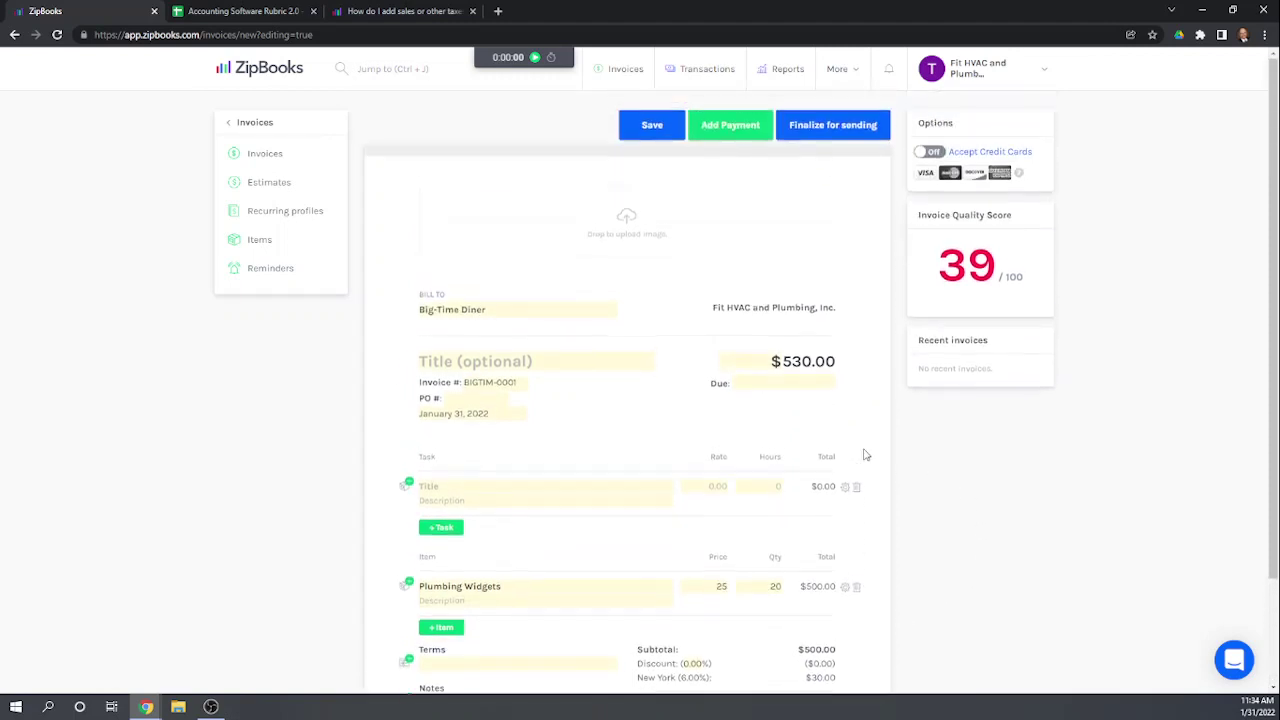
scroll(870, 453, down, 2)
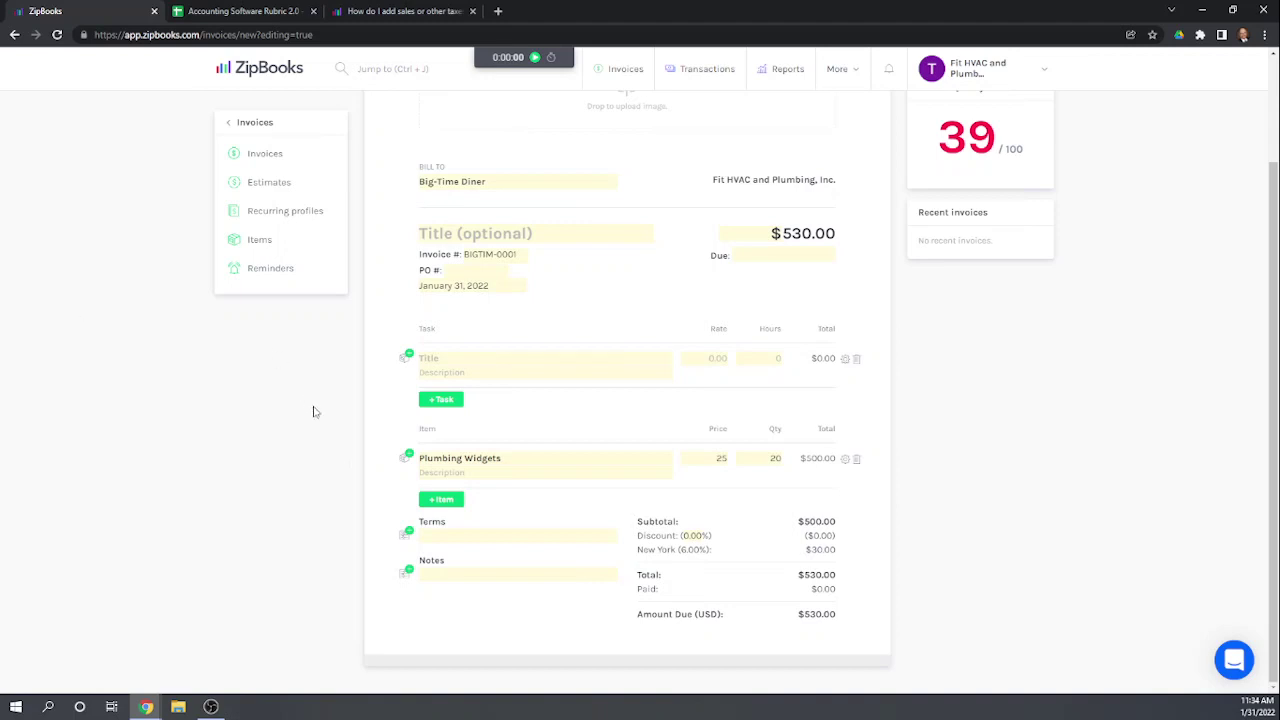
scroll(412, 440, up, 2)
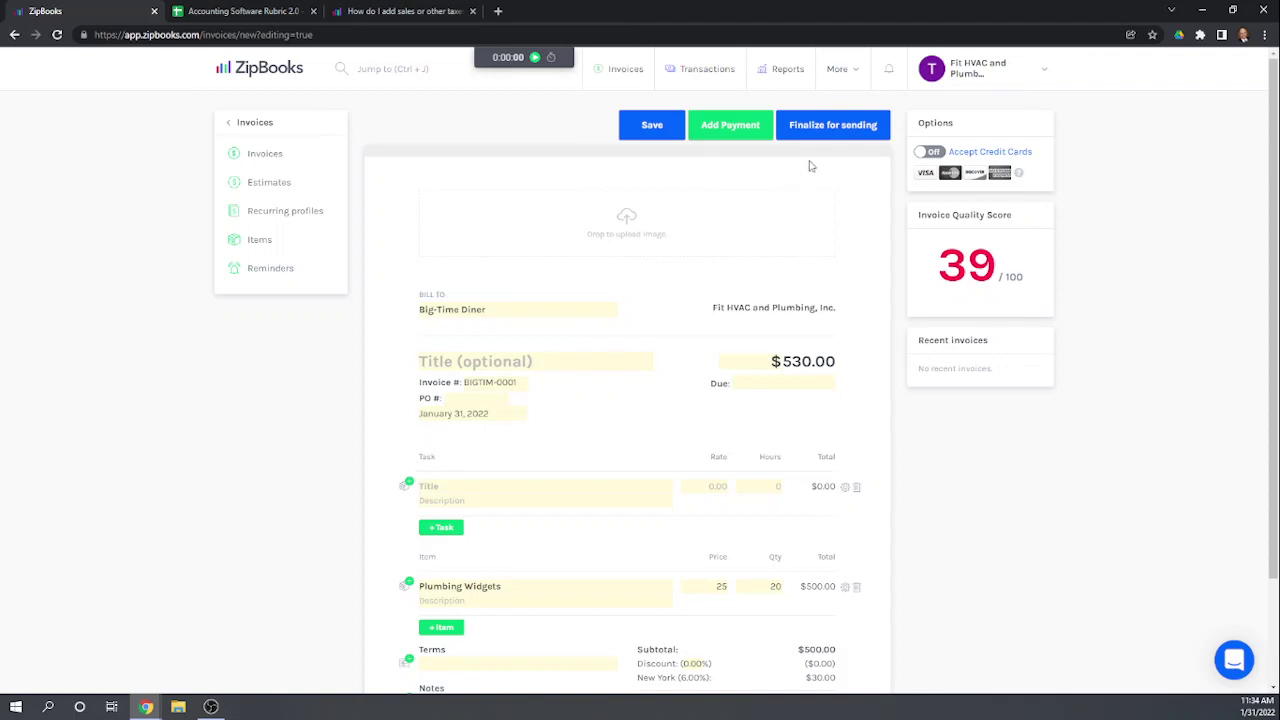
click(645, 136)
click(279, 155)
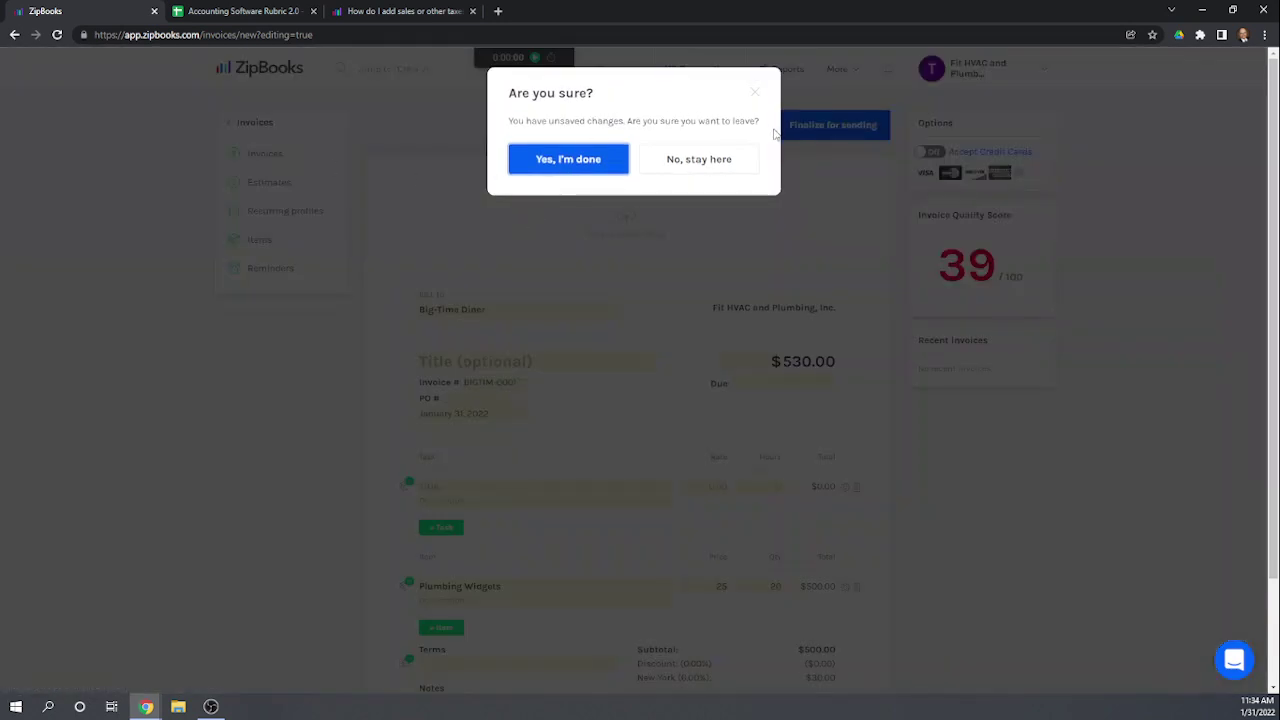
Step: Stay on the Big-Time Diner invoice, save the $530.00 draft, and return to Invoices
click(756, 96)
click(656, 130)
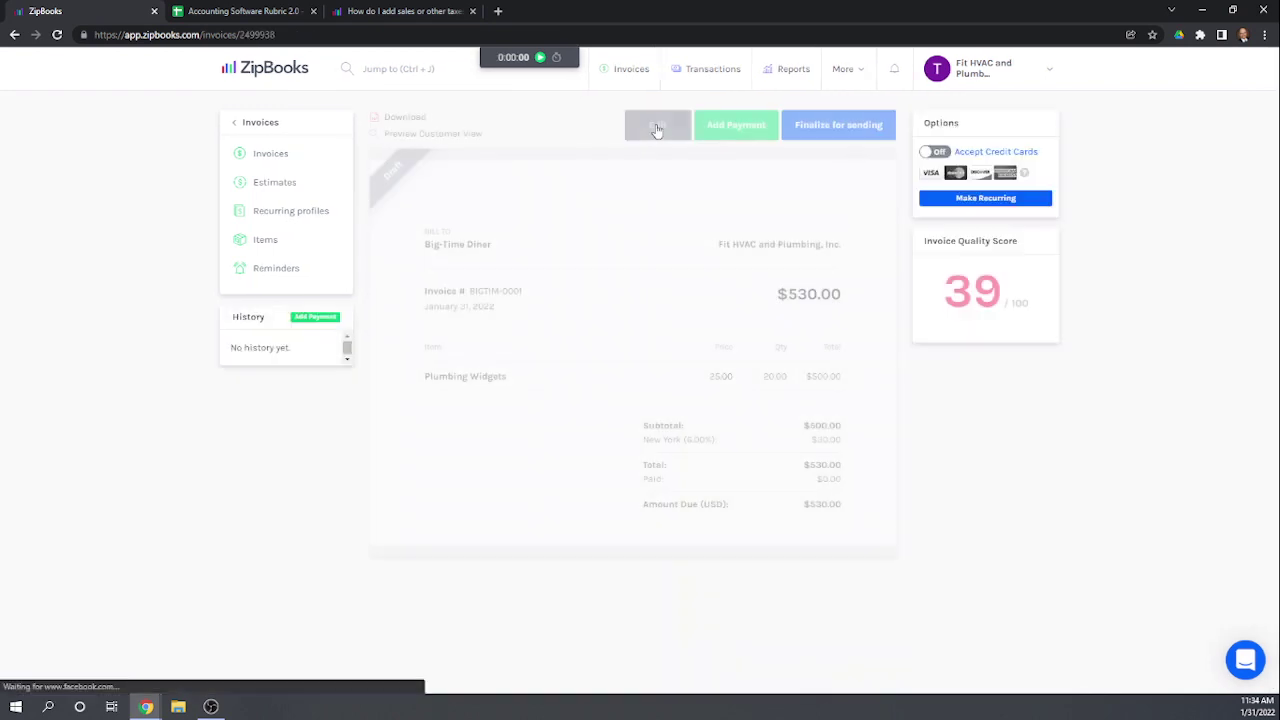
click(274, 155)
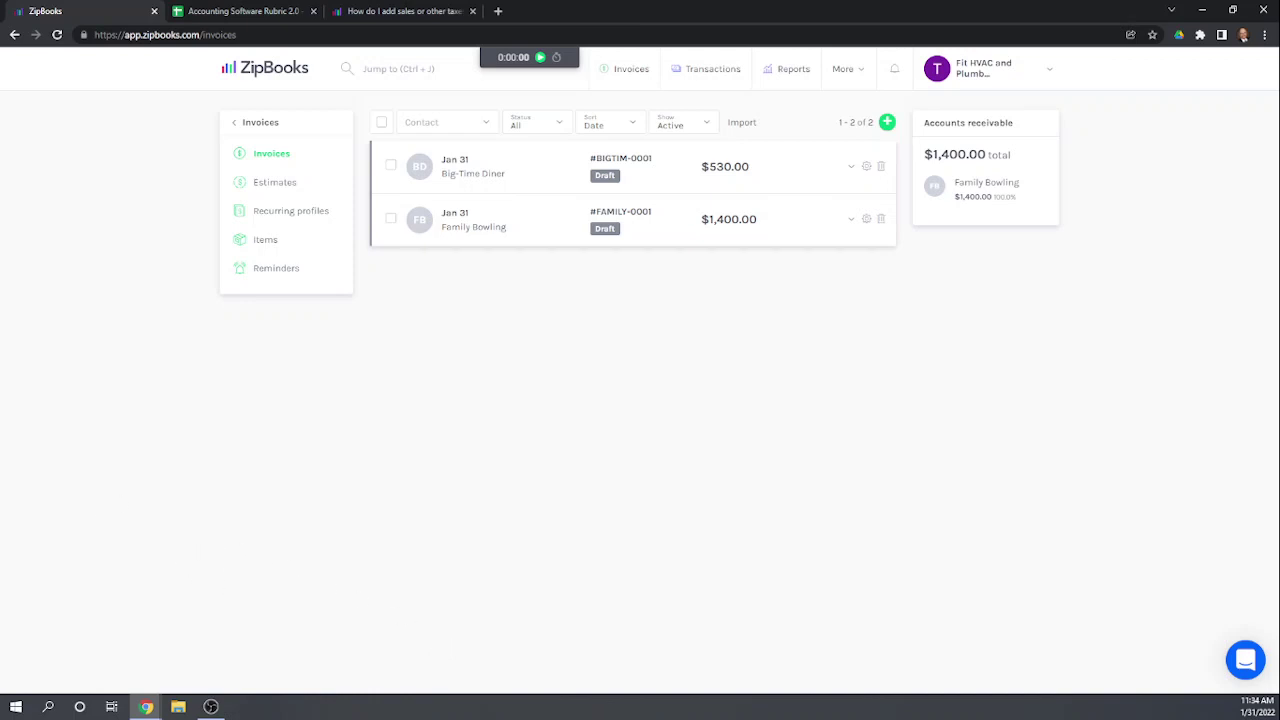
Step: In the rubric, enter 1 in Q70 and 0 in Q71 and Q72, then return to ZipBooks
click(214, 12)
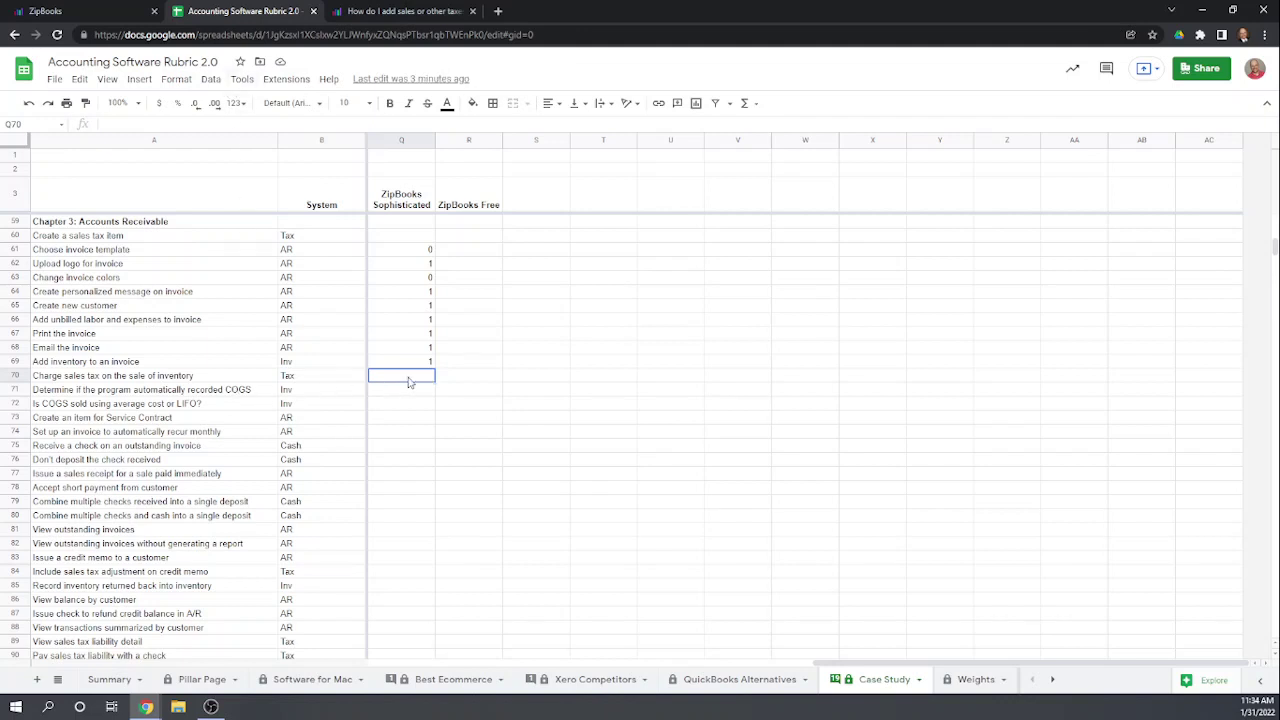
text(1)
key(Return)
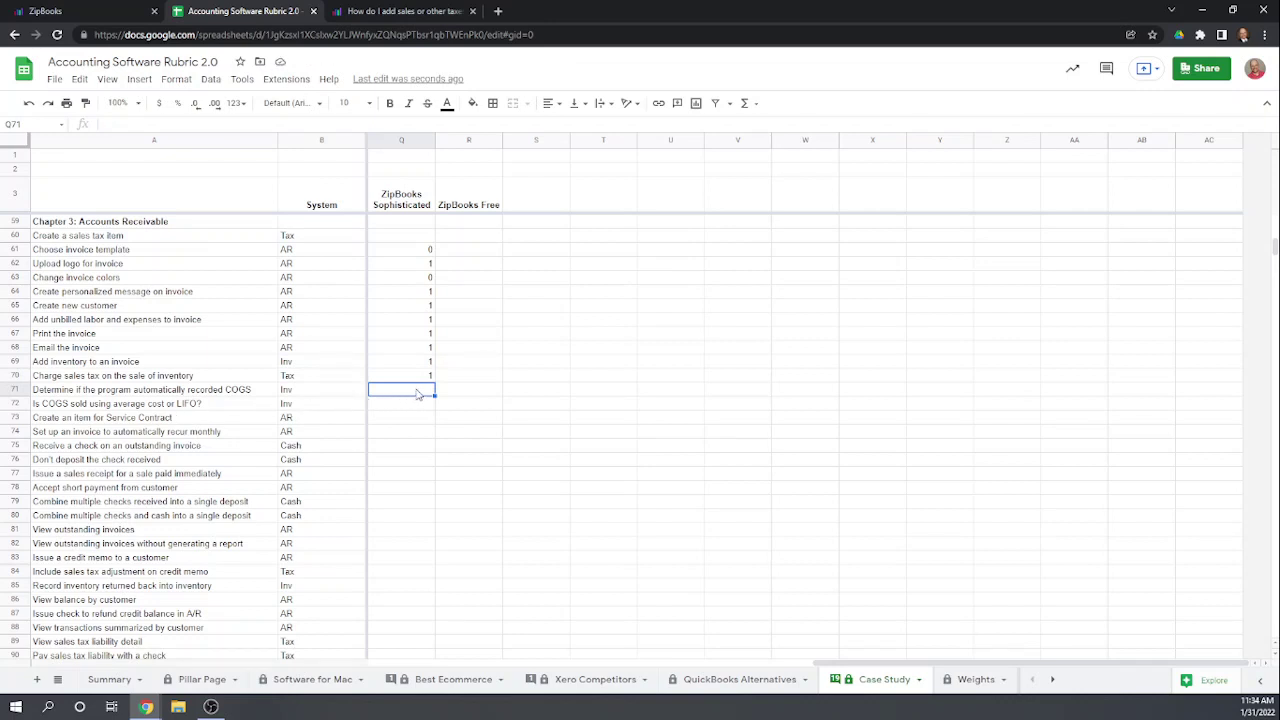
text(0)
key(Return)
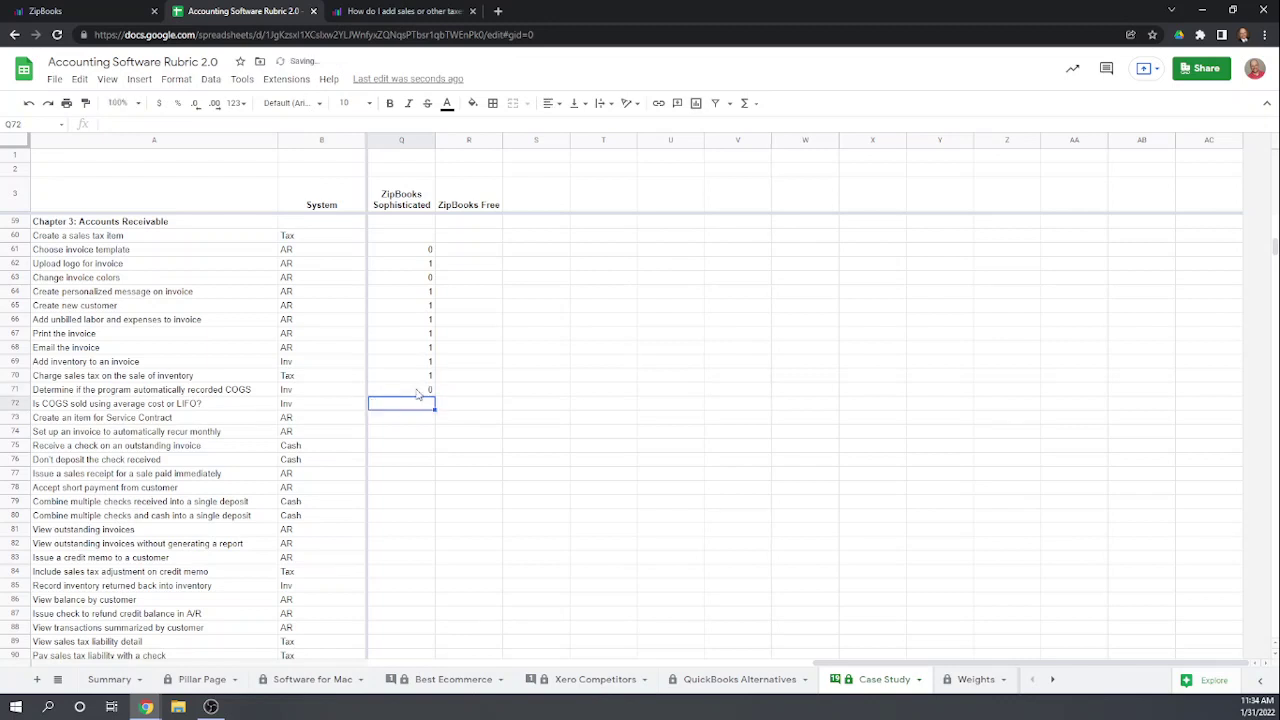
text(0)
key(Return)
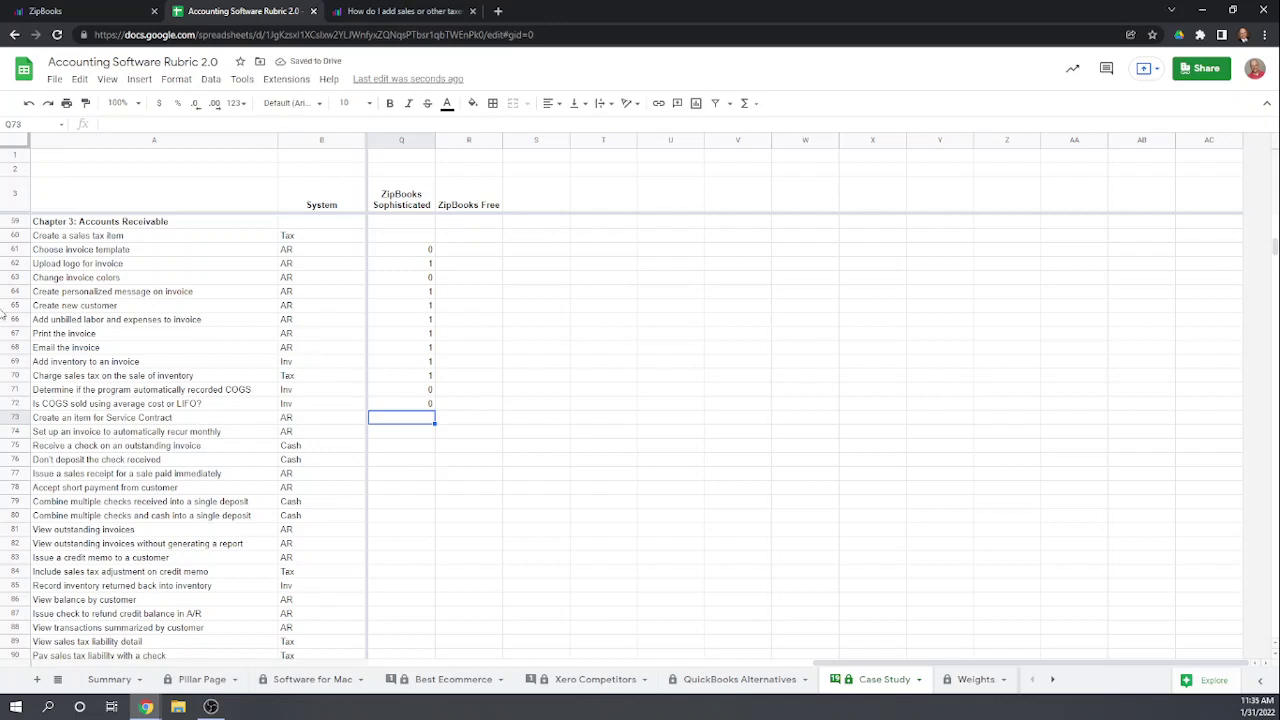
click(29, 12)
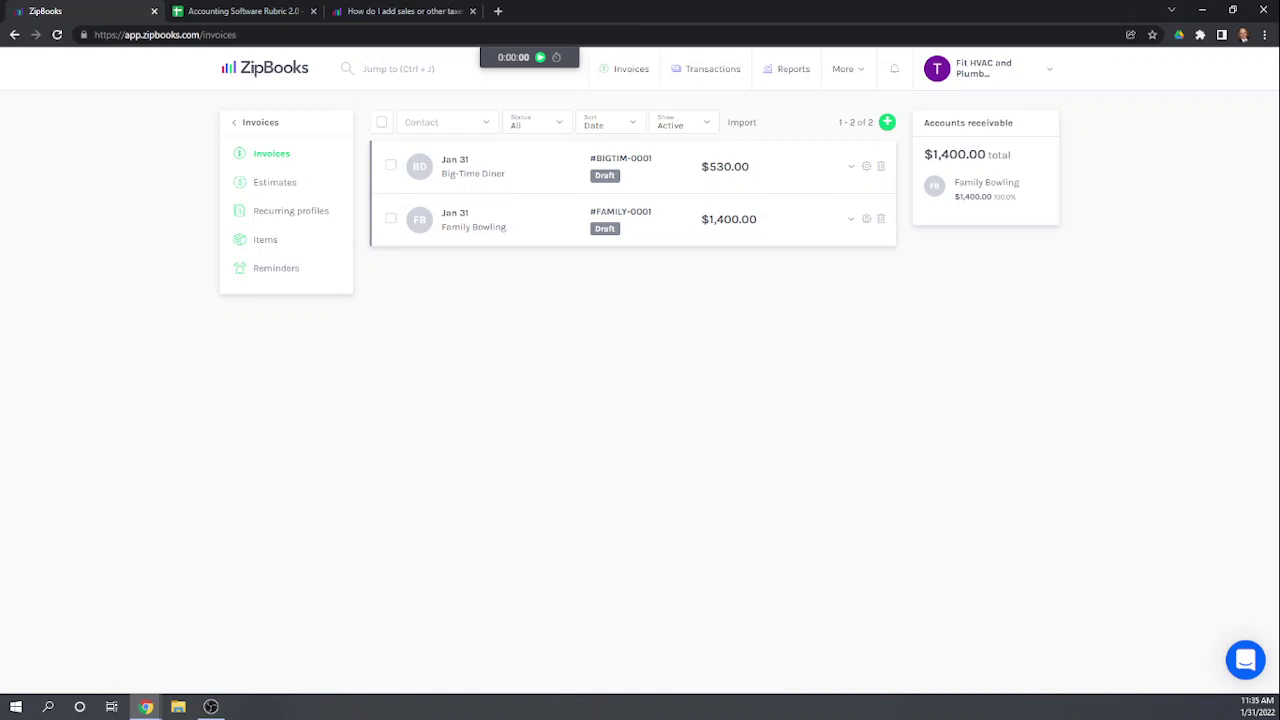
Step: Create a Service Contract item priced at $100.00, then go to Recurring profiles
click(284, 242)
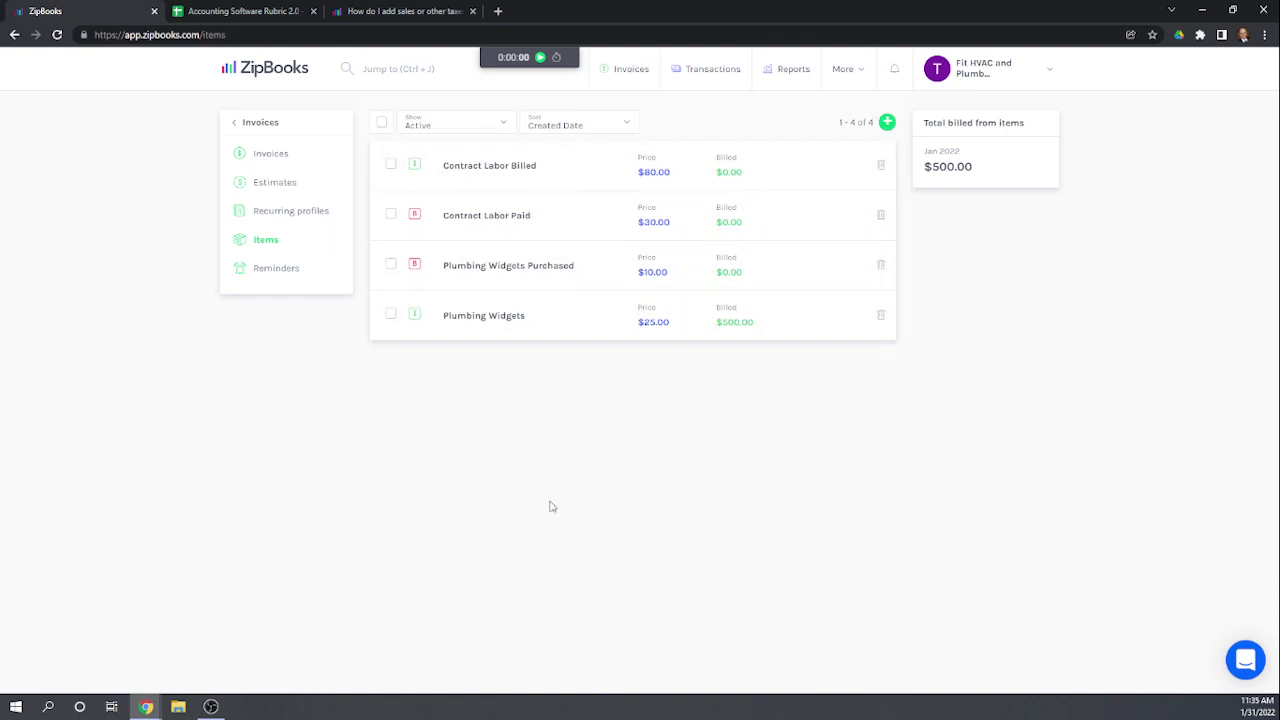
click(887, 122)
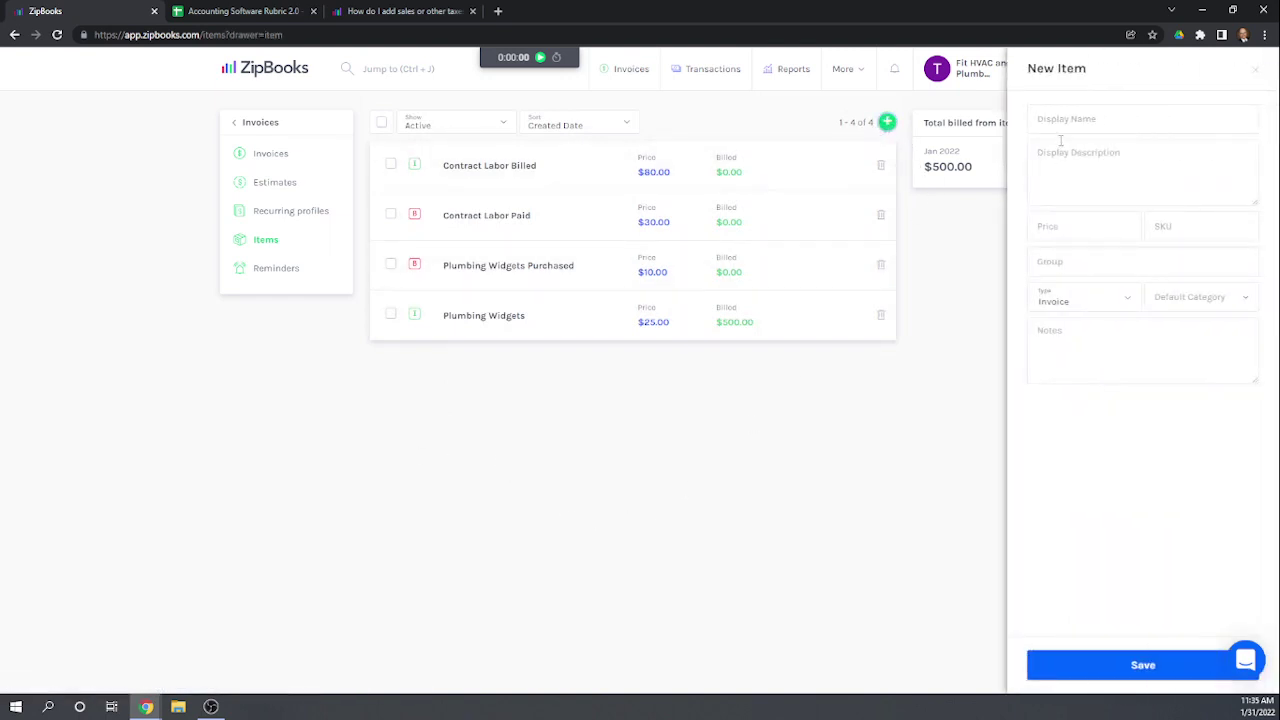
click(1062, 120)
text(Service Contract)
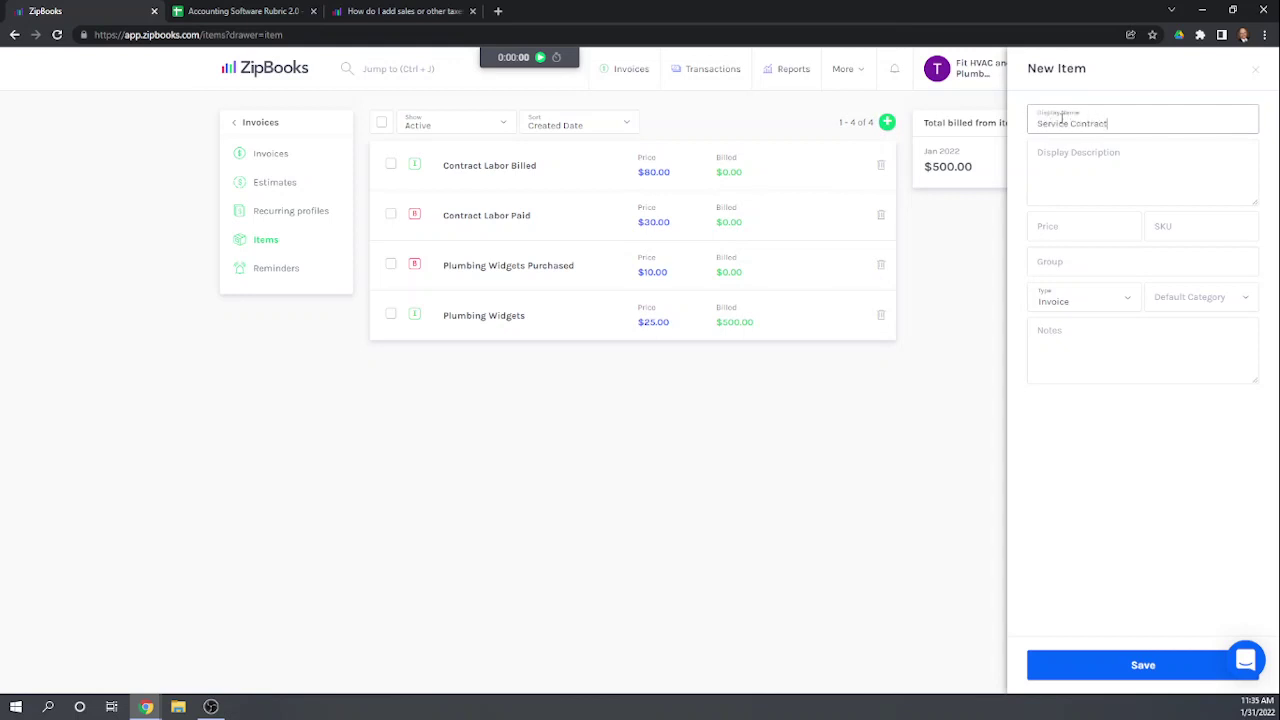
click(1060, 235)
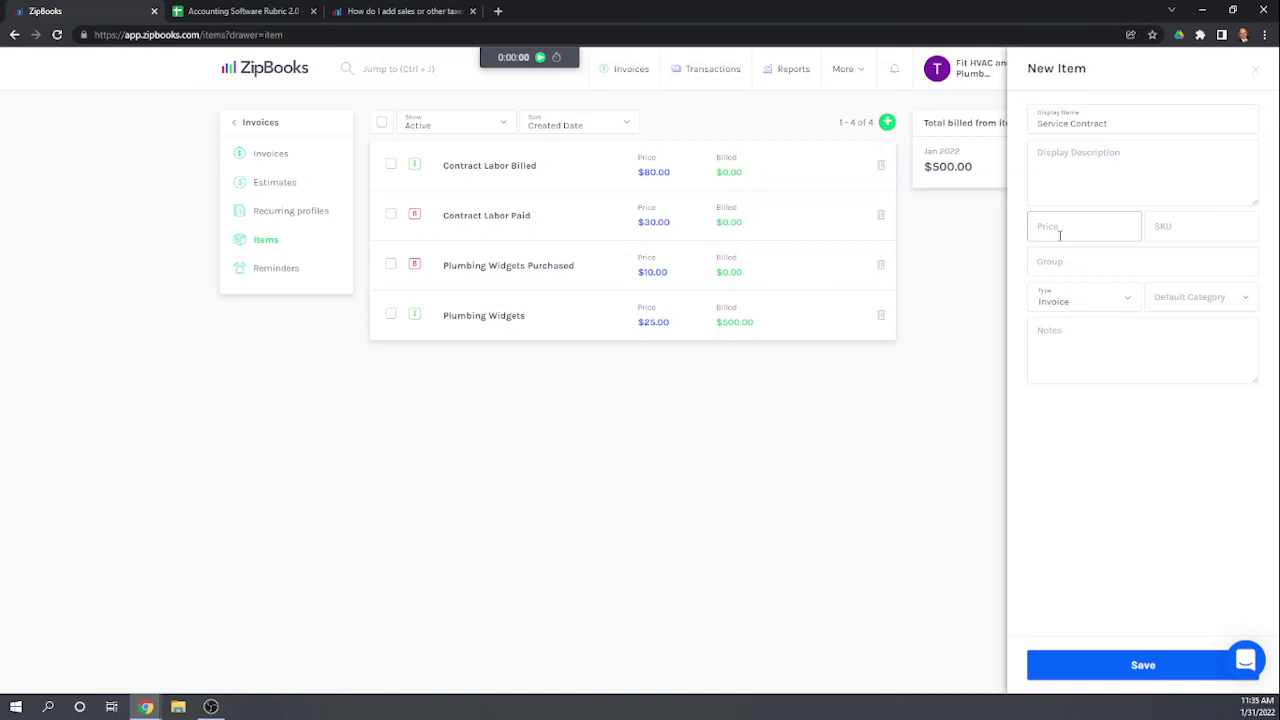
text(100)
click(1097, 265)
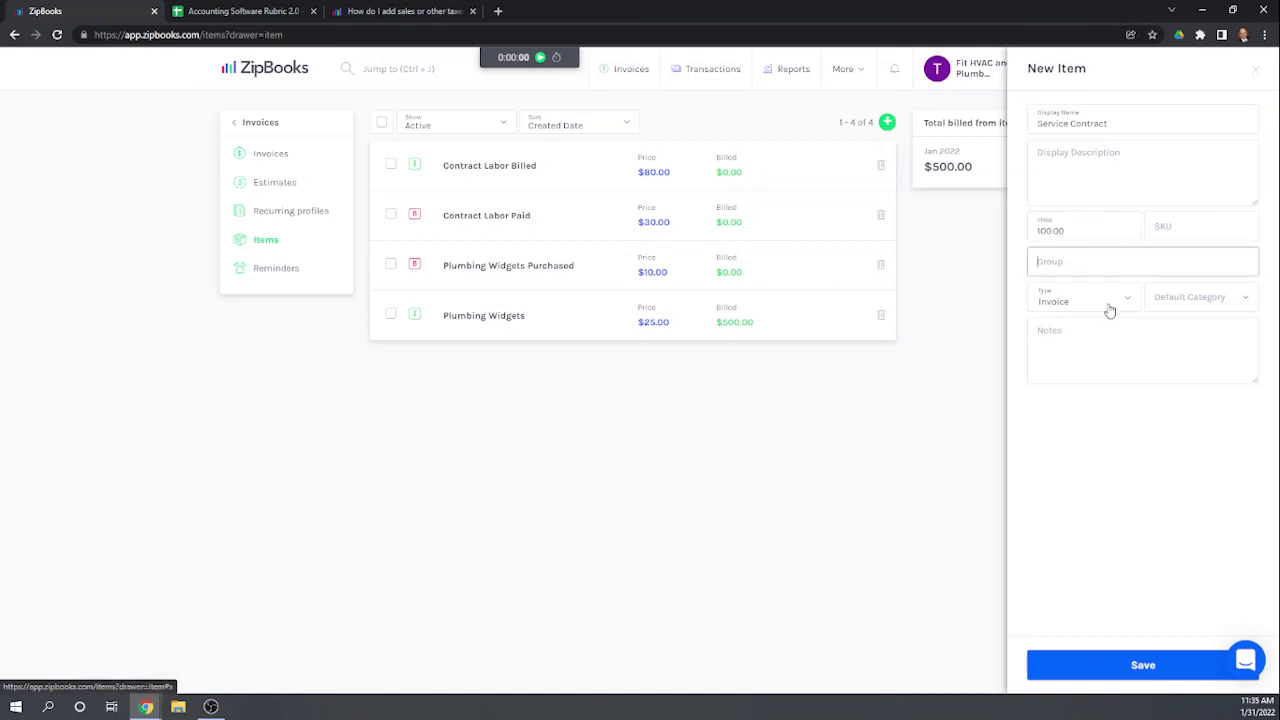
click(1155, 673)
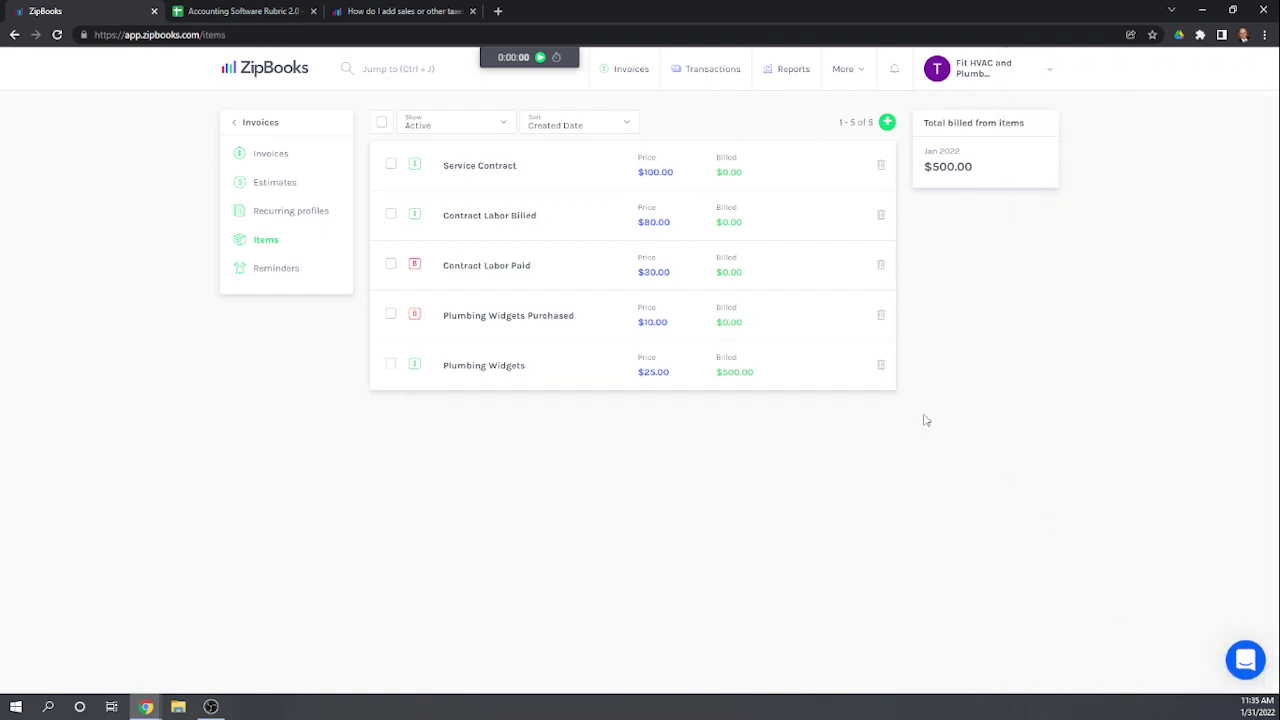
click(273, 213)
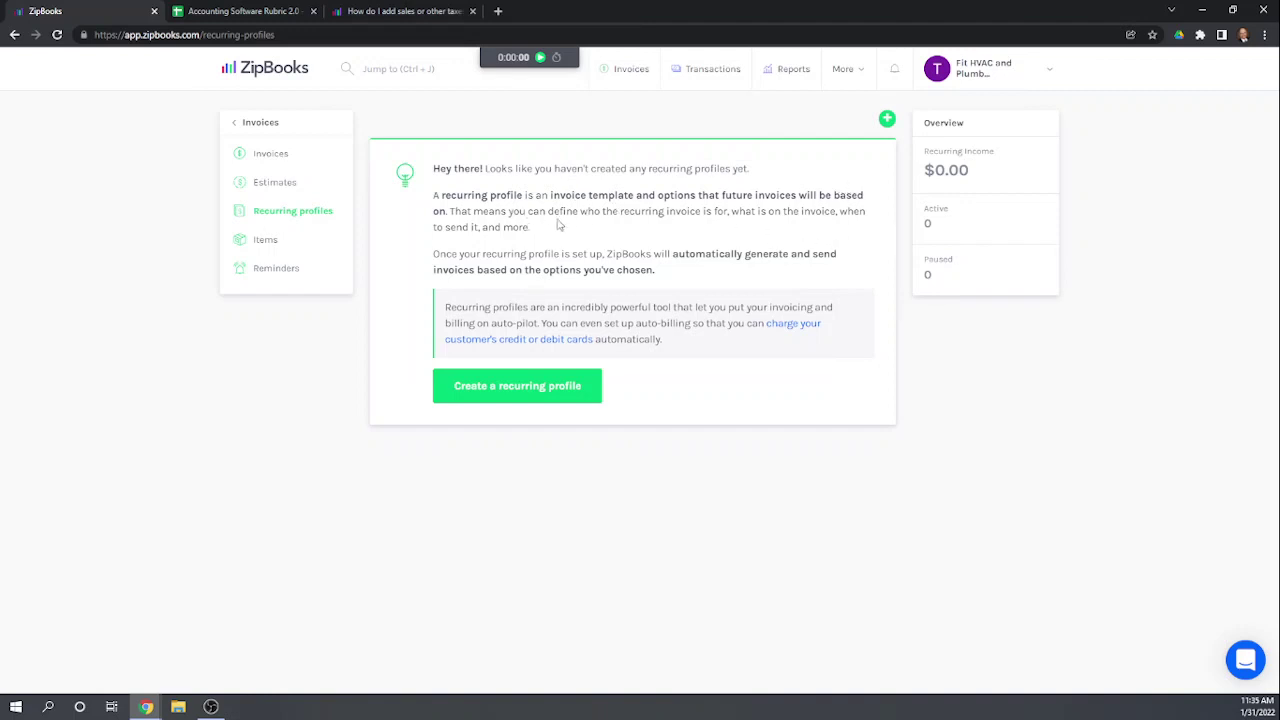
Step: Start a new recurring profile and add Trampoline City as its new bill-to customer
click(549, 390)
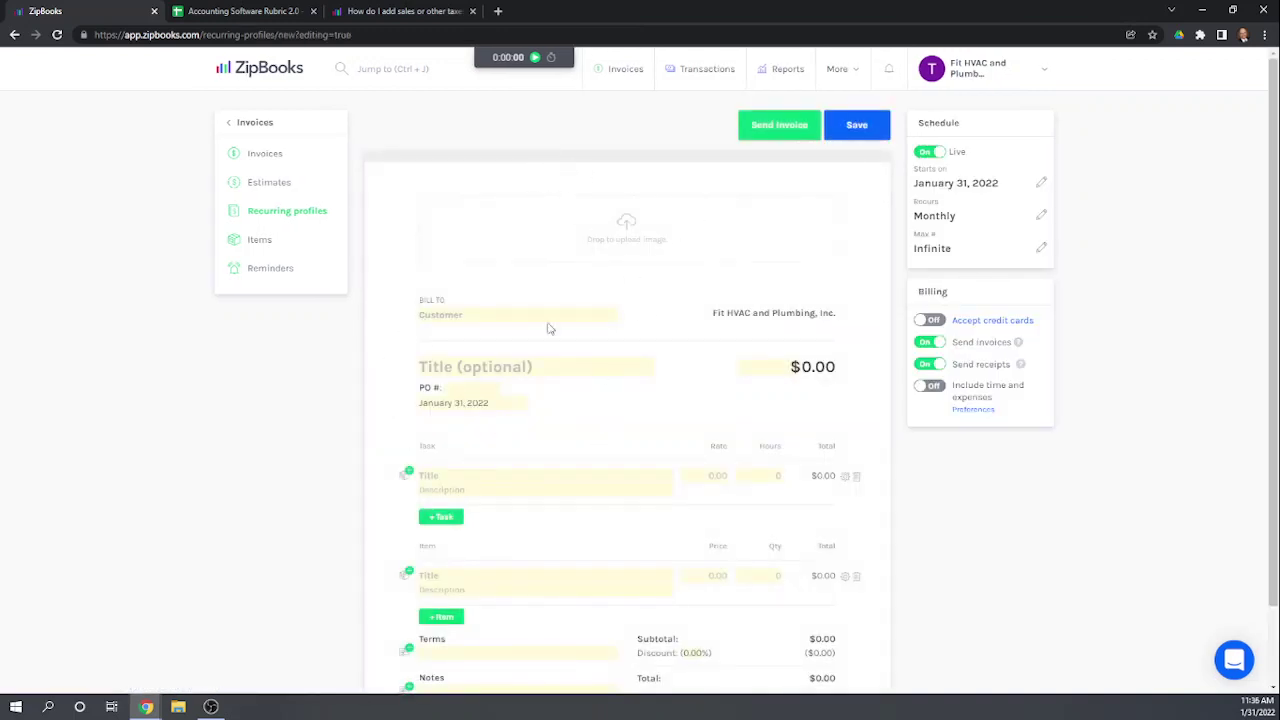
click(491, 314)
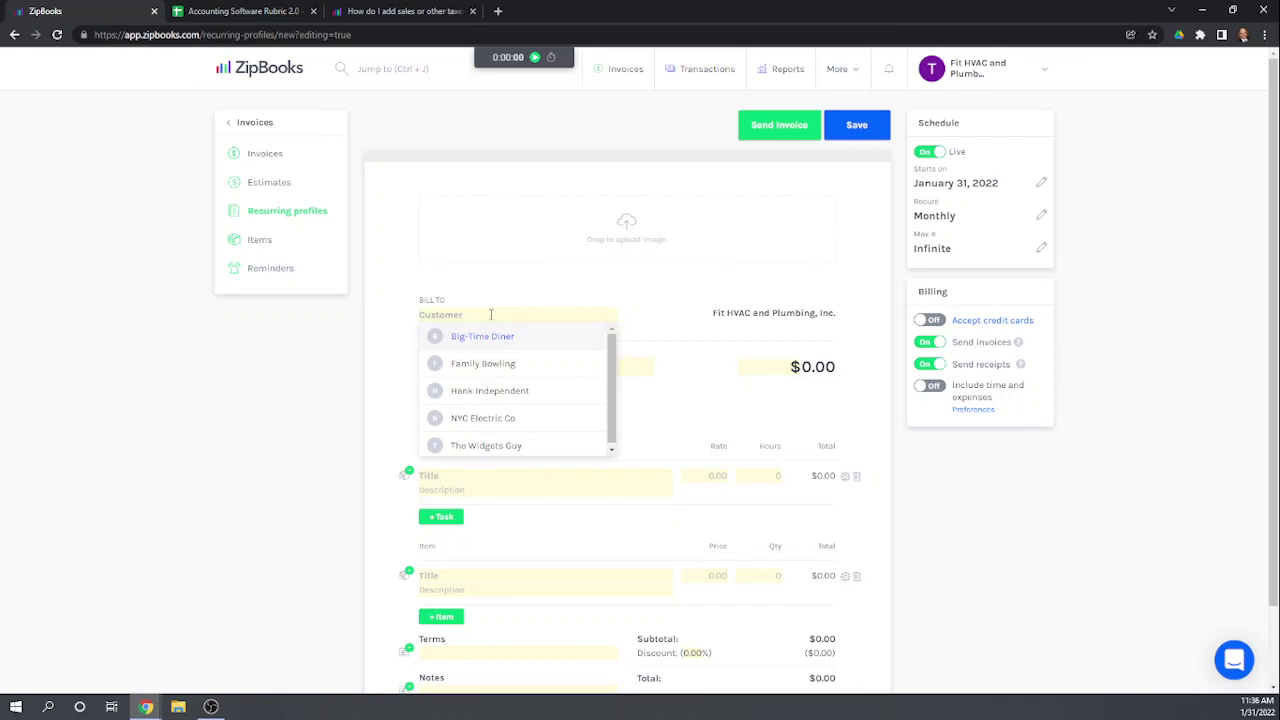
text(Tra)
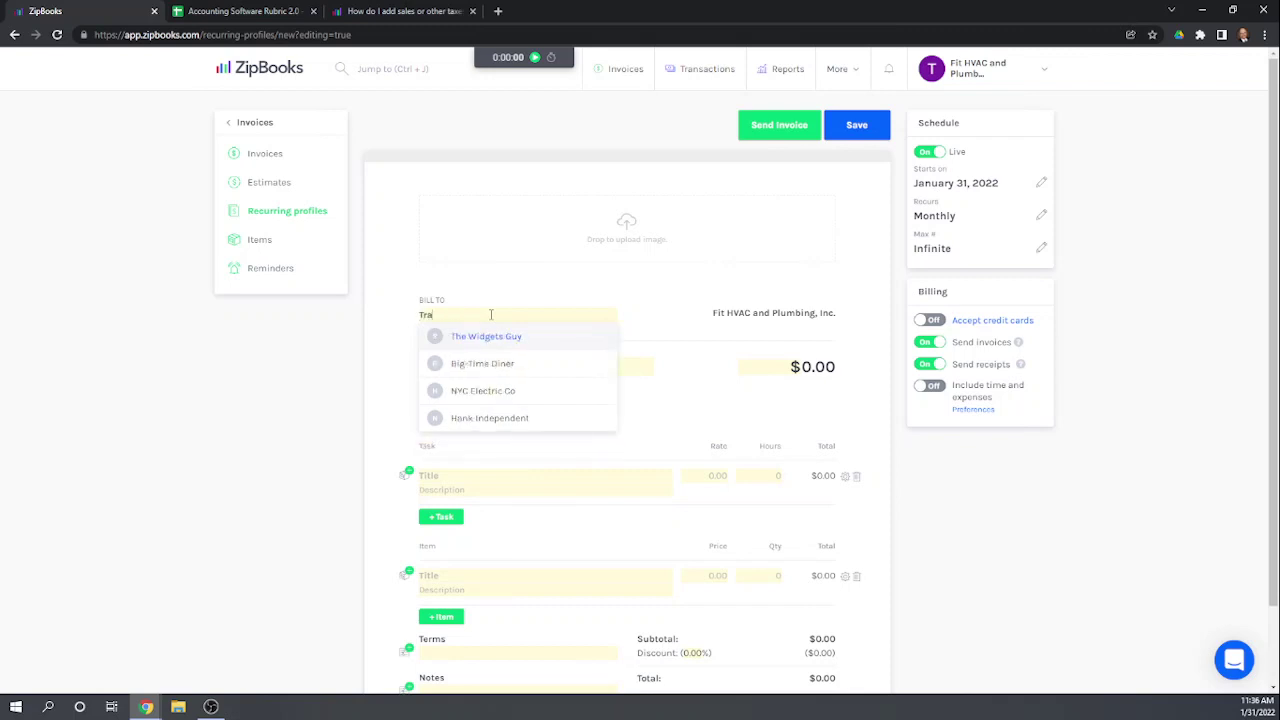
text(mpolin)
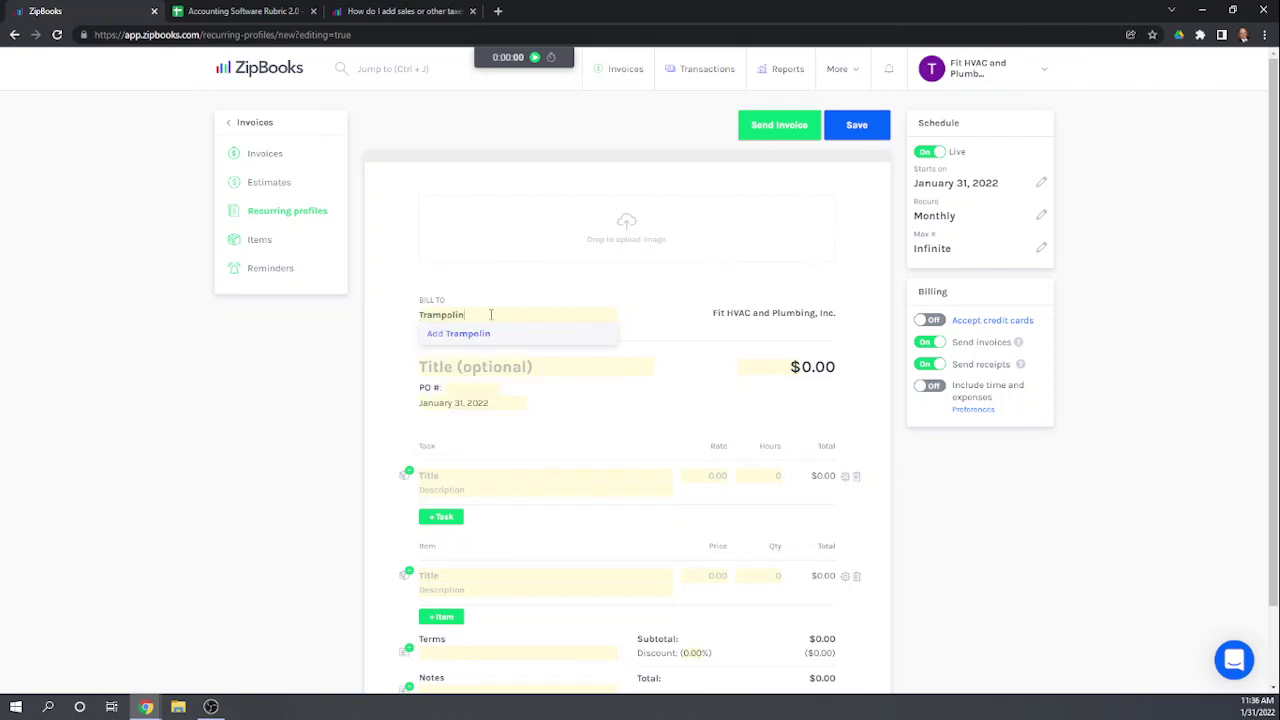
text(e City)
click(497, 334)
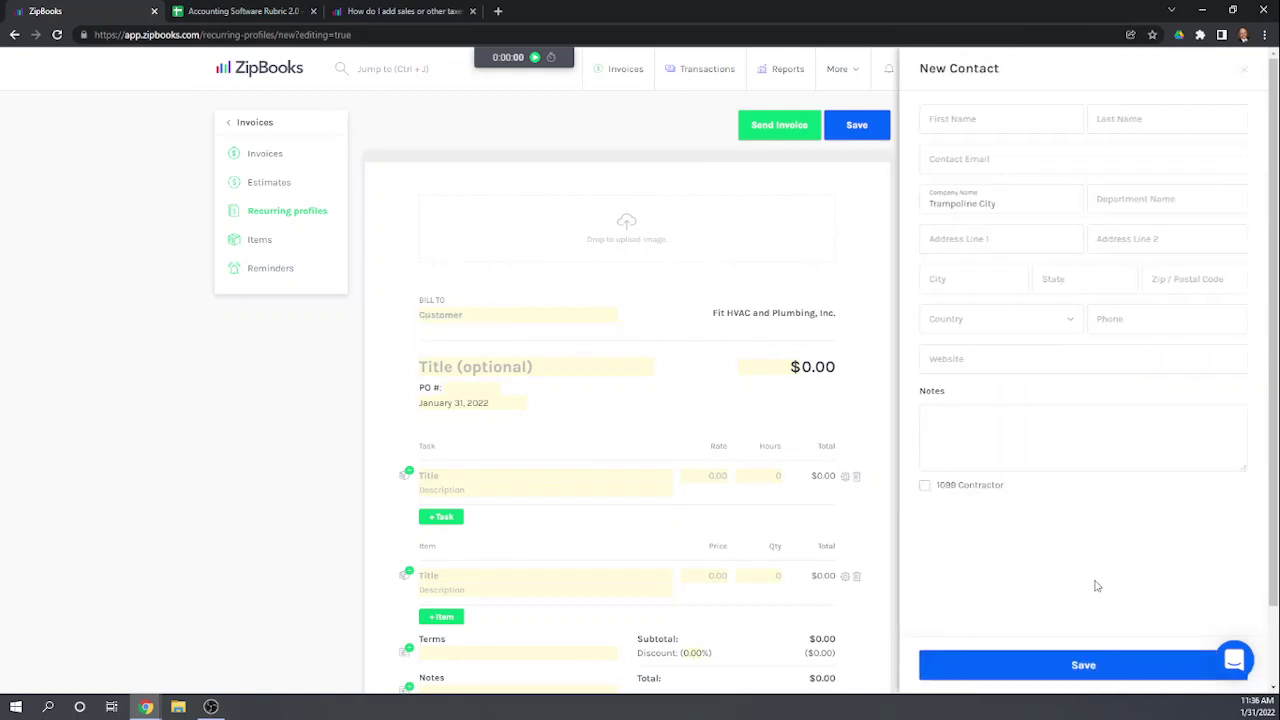
click(1072, 668)
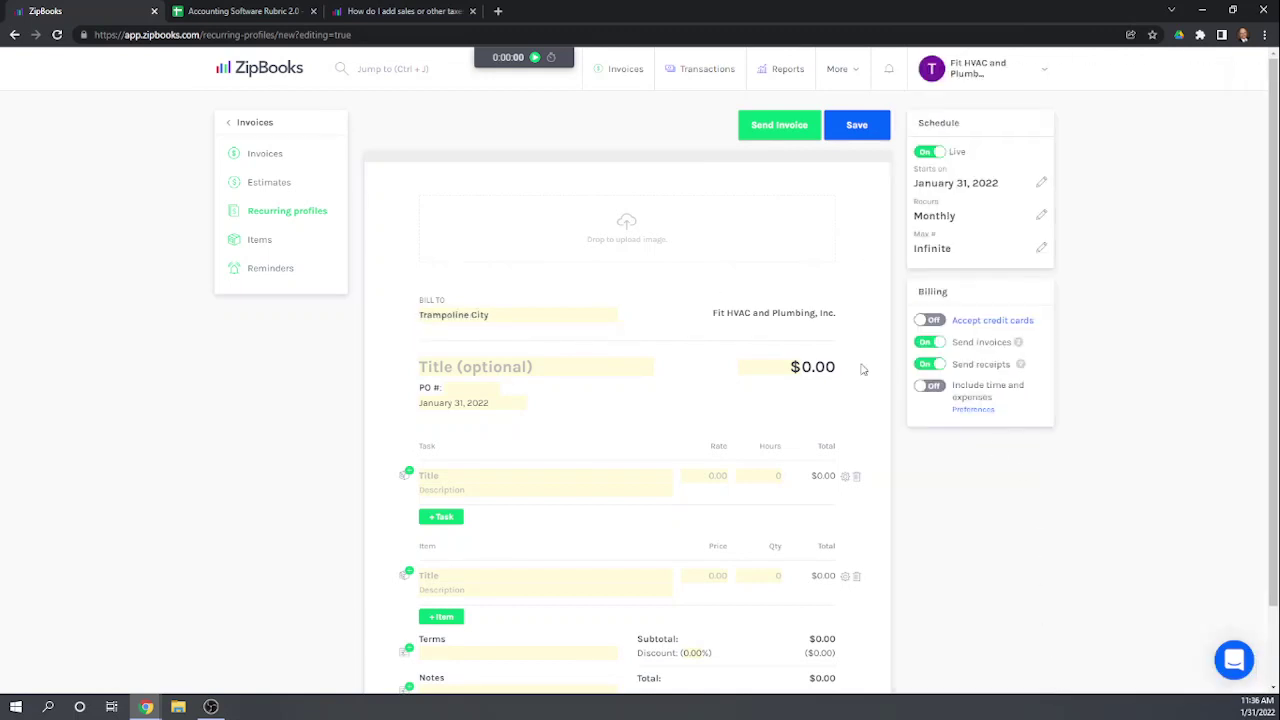
scroll(648, 345, down, 1)
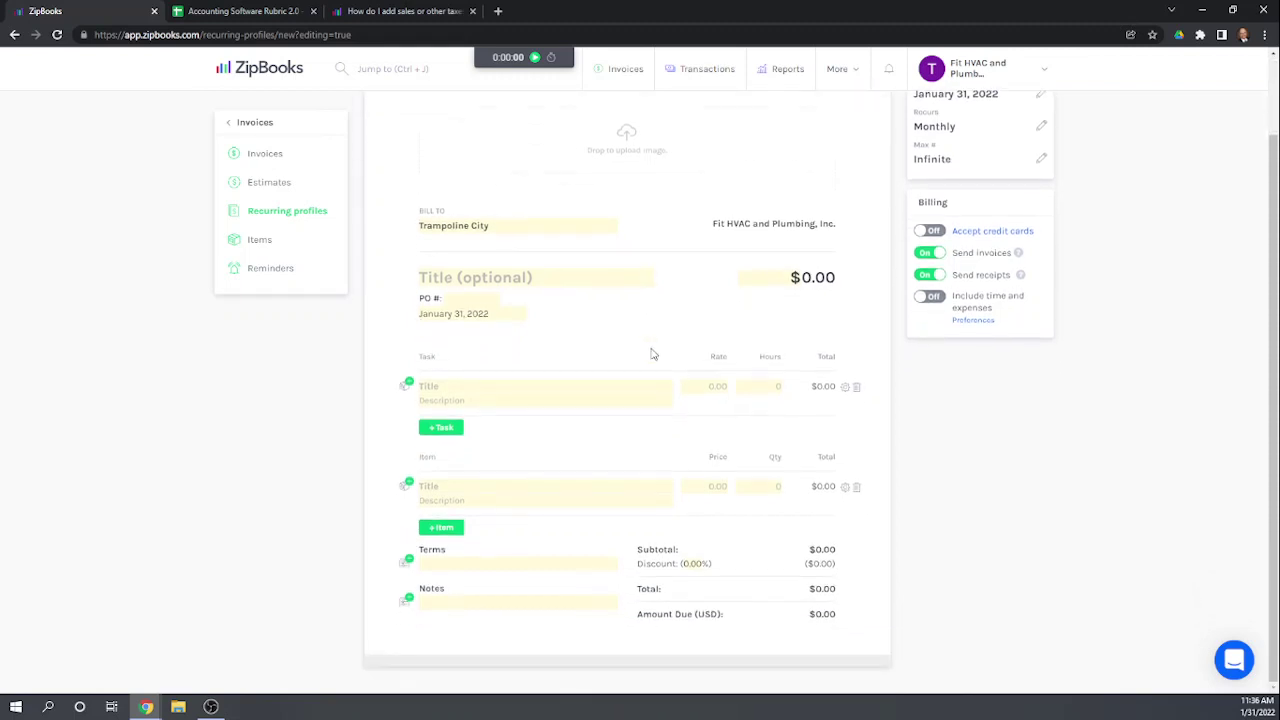
Step: Add the saved Service Contract item as a line at 1 × $100, totalling $100.00
click(449, 485)
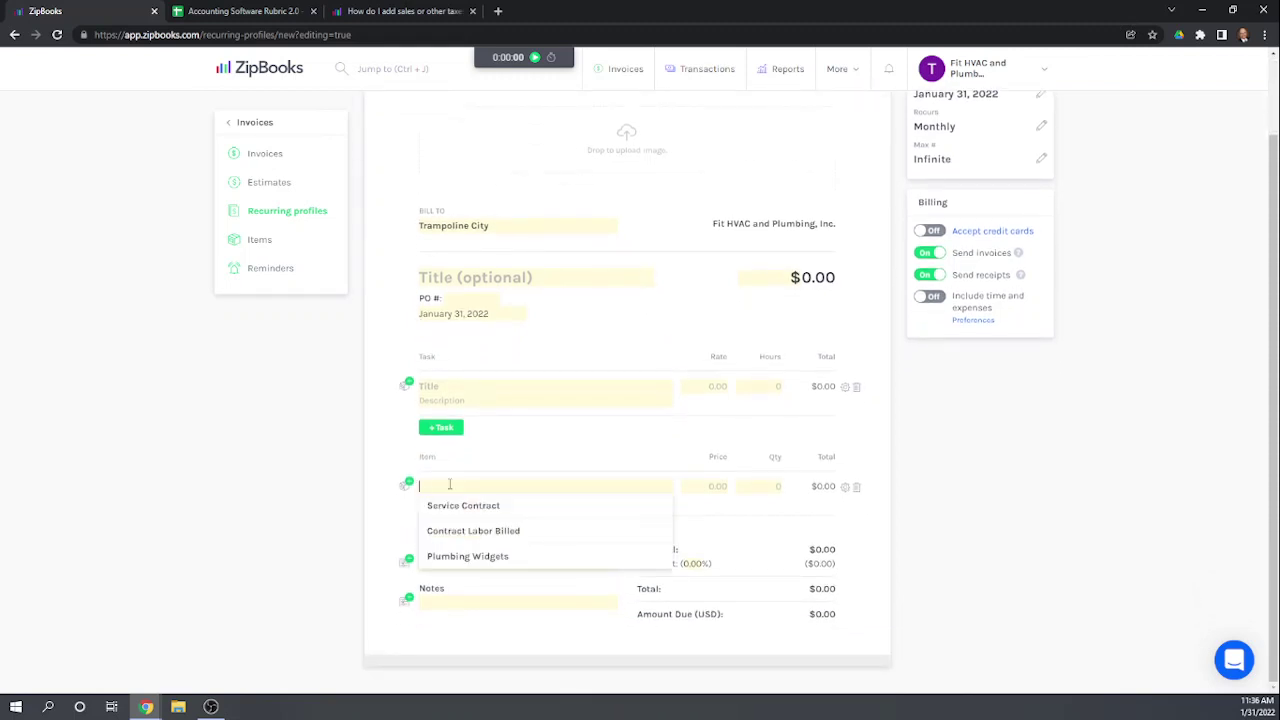
click(460, 507)
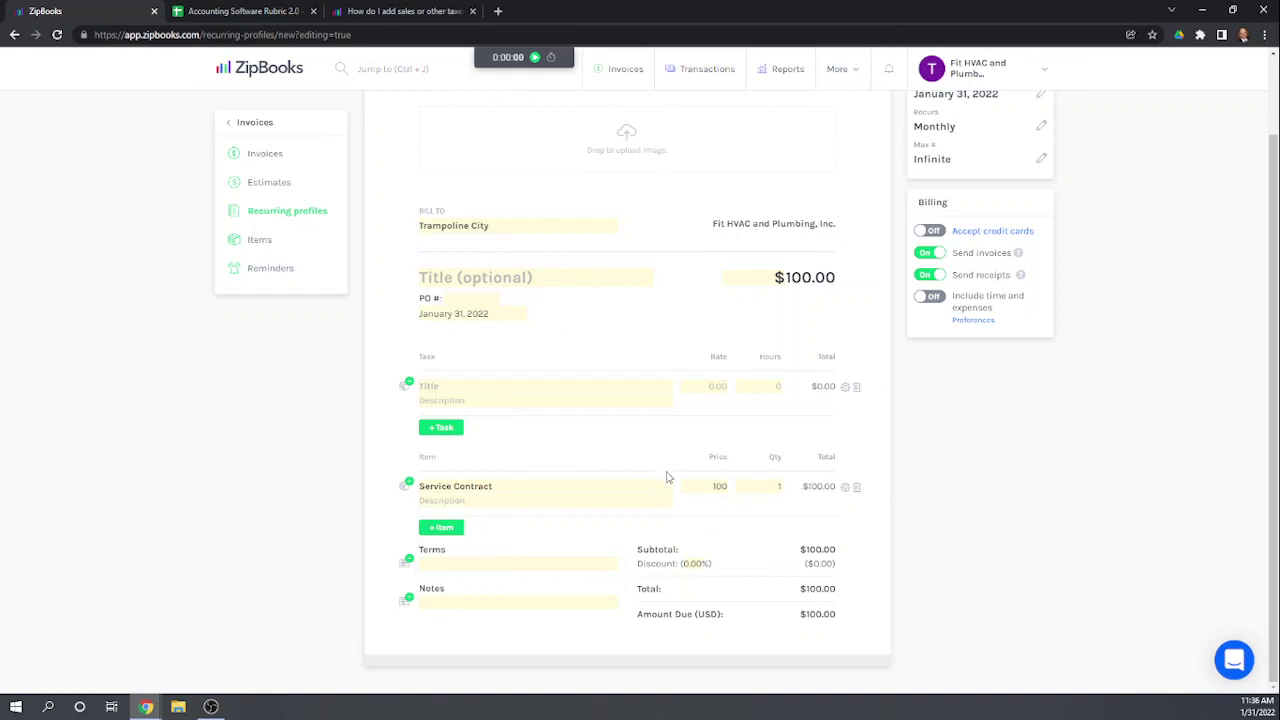
scroll(575, 597, up, 1)
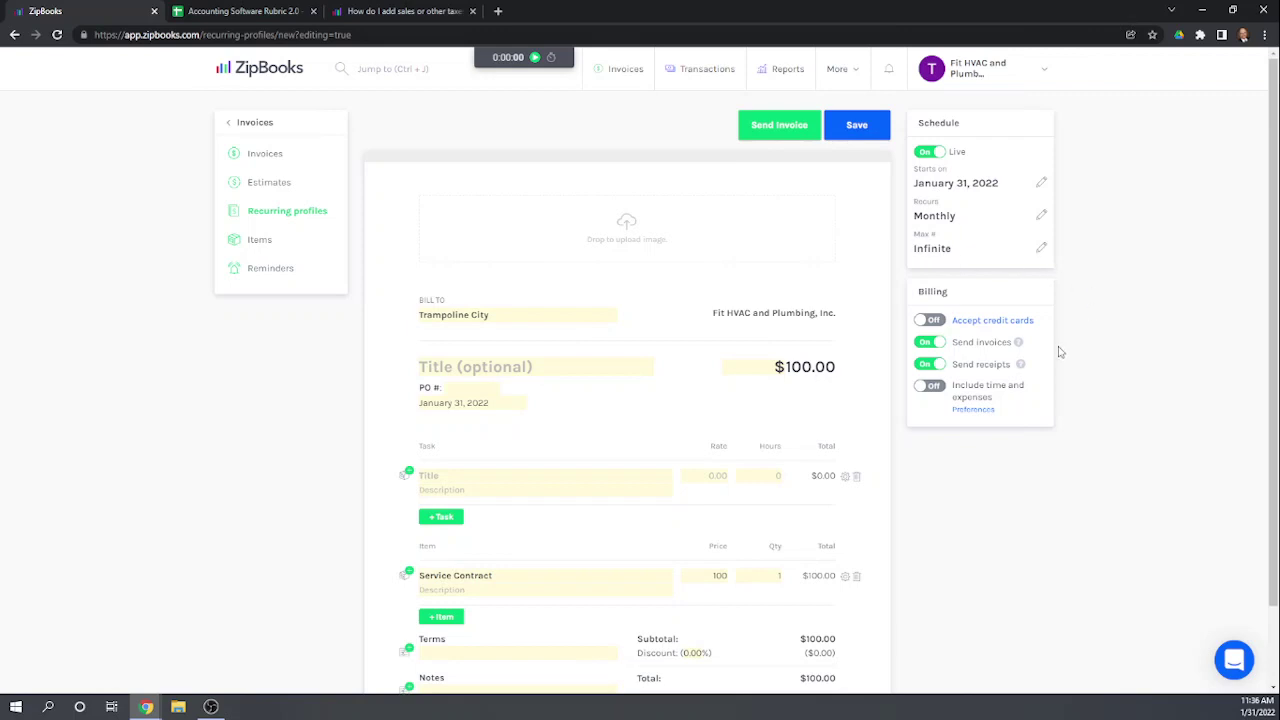
scroll(1025, 537, down, 2)
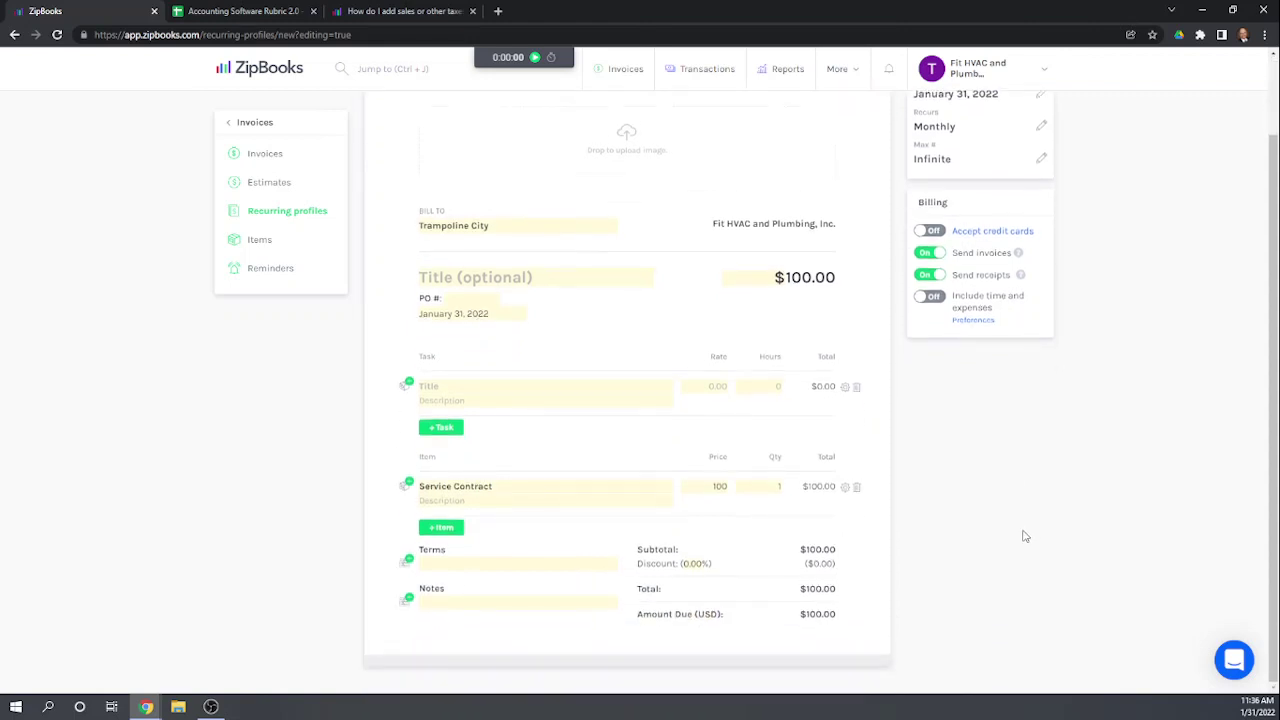
scroll(1025, 537, up, 1)
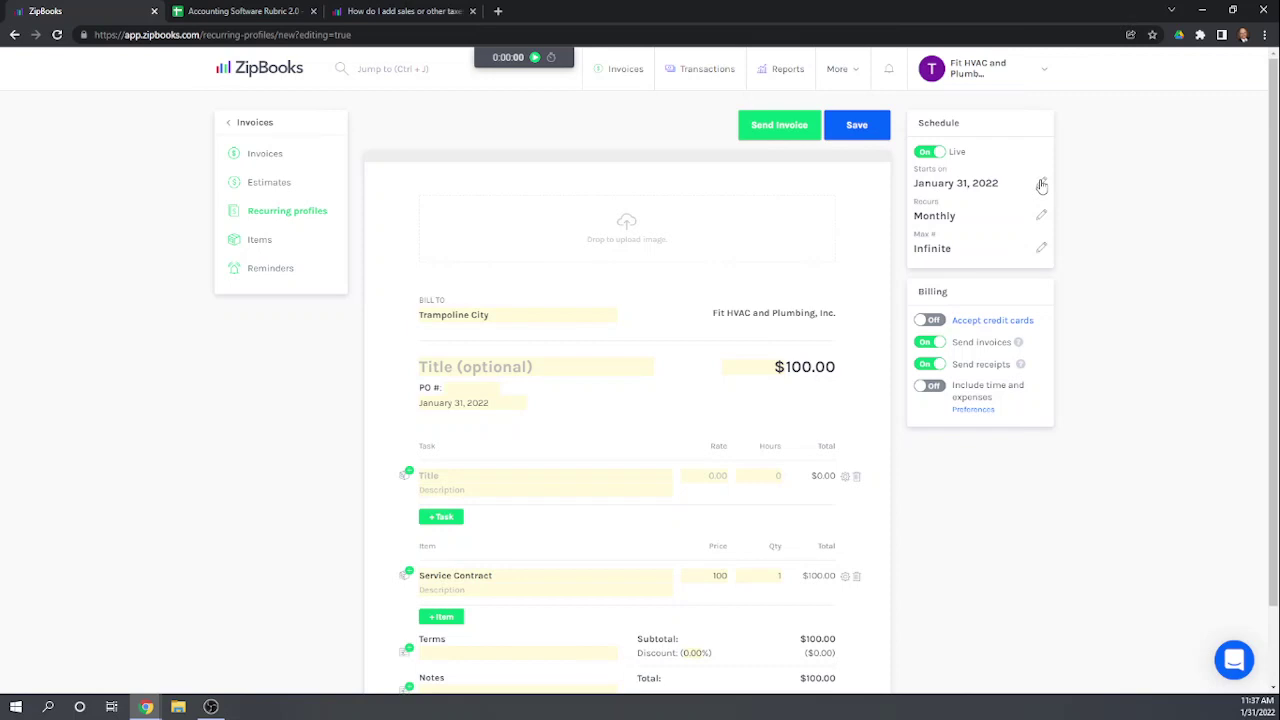
Step: Browse the start-date calendar to February, keep January 31, 2022, and save the profile
click(1042, 185)
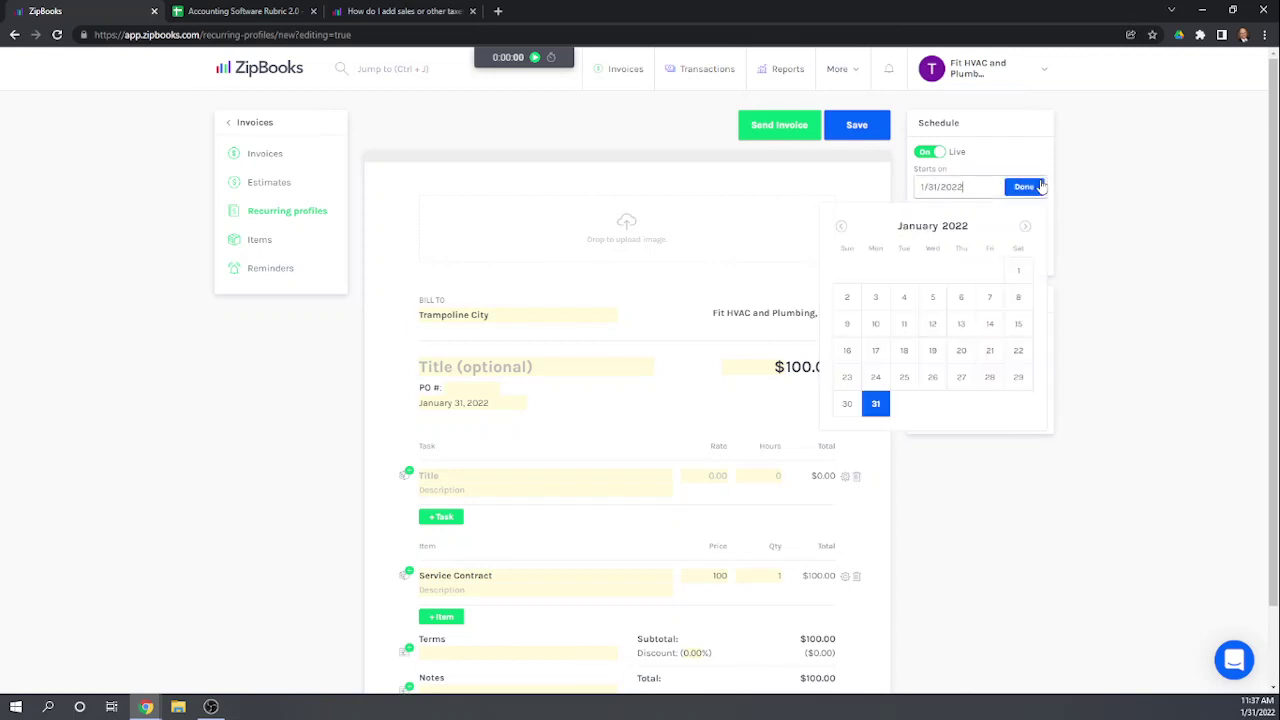
click(1025, 228)
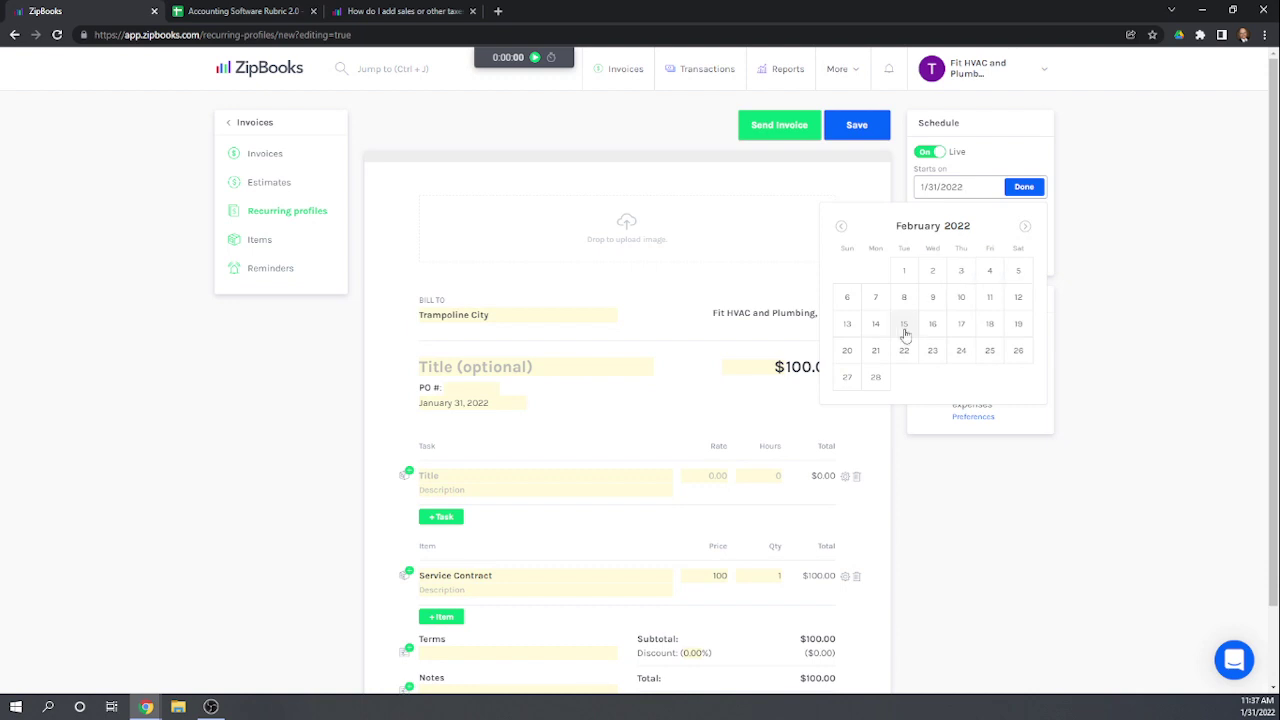
click(1130, 337)
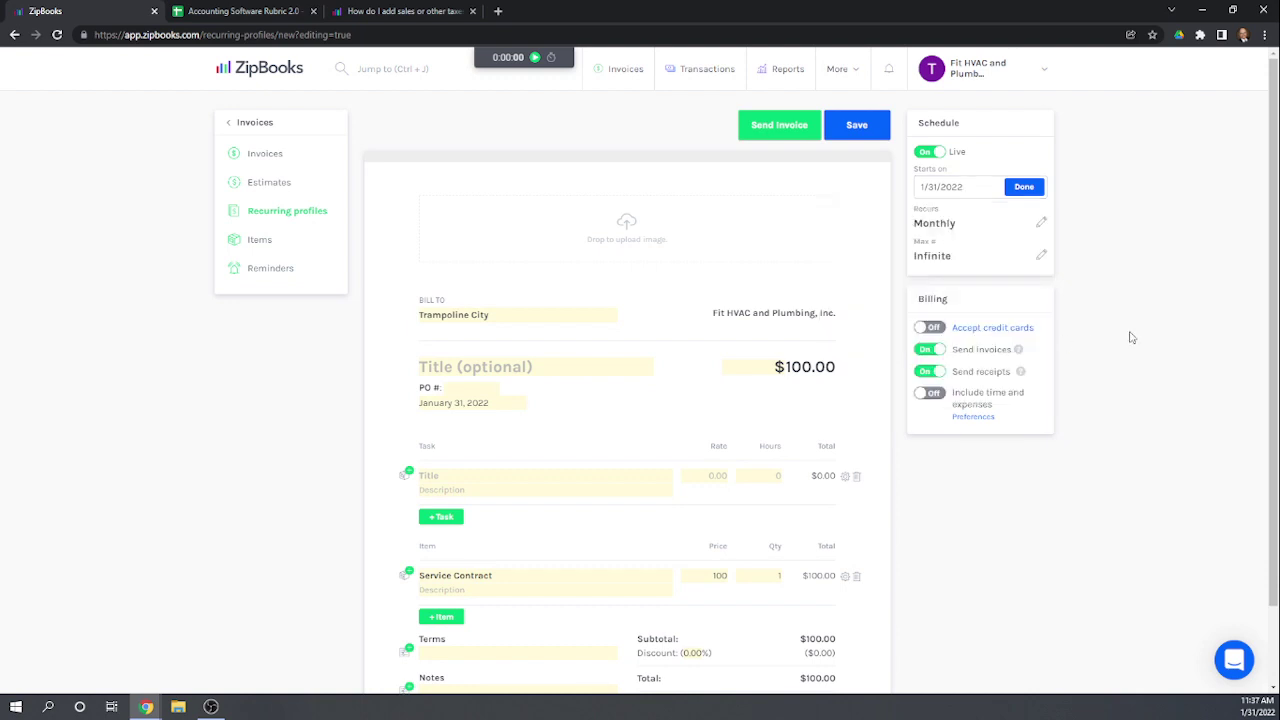
click(1024, 188)
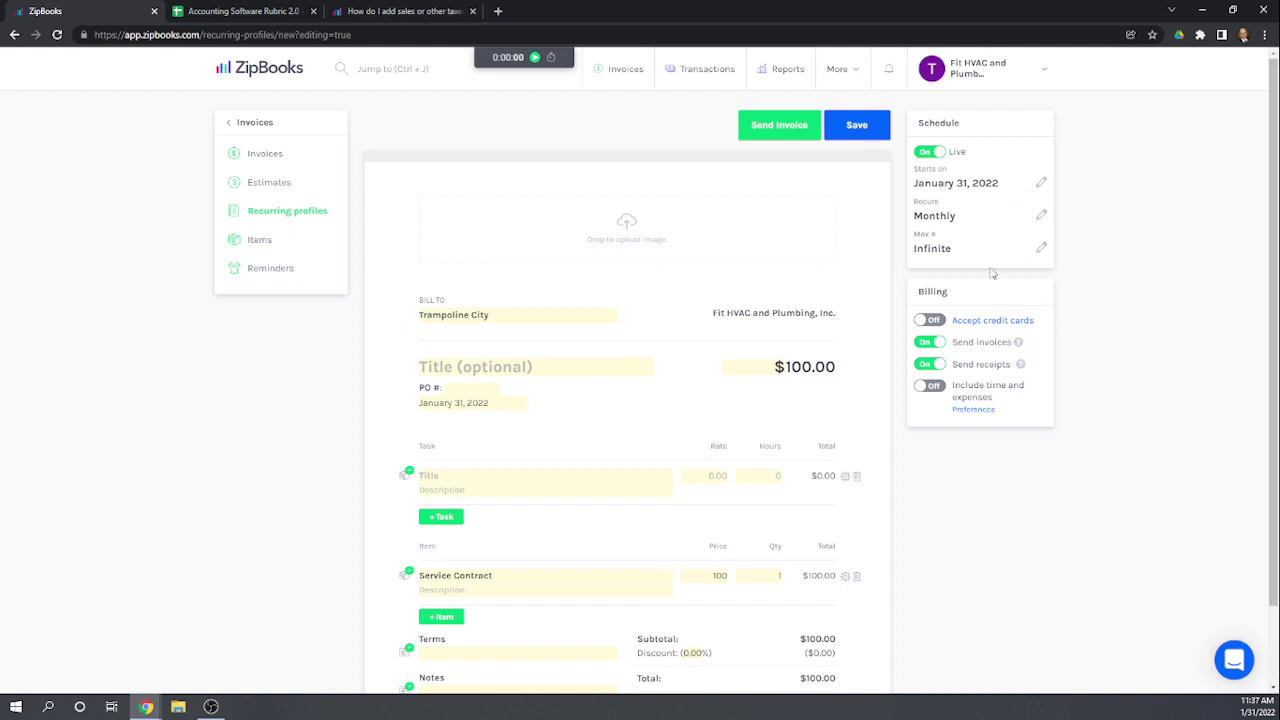
click(860, 126)
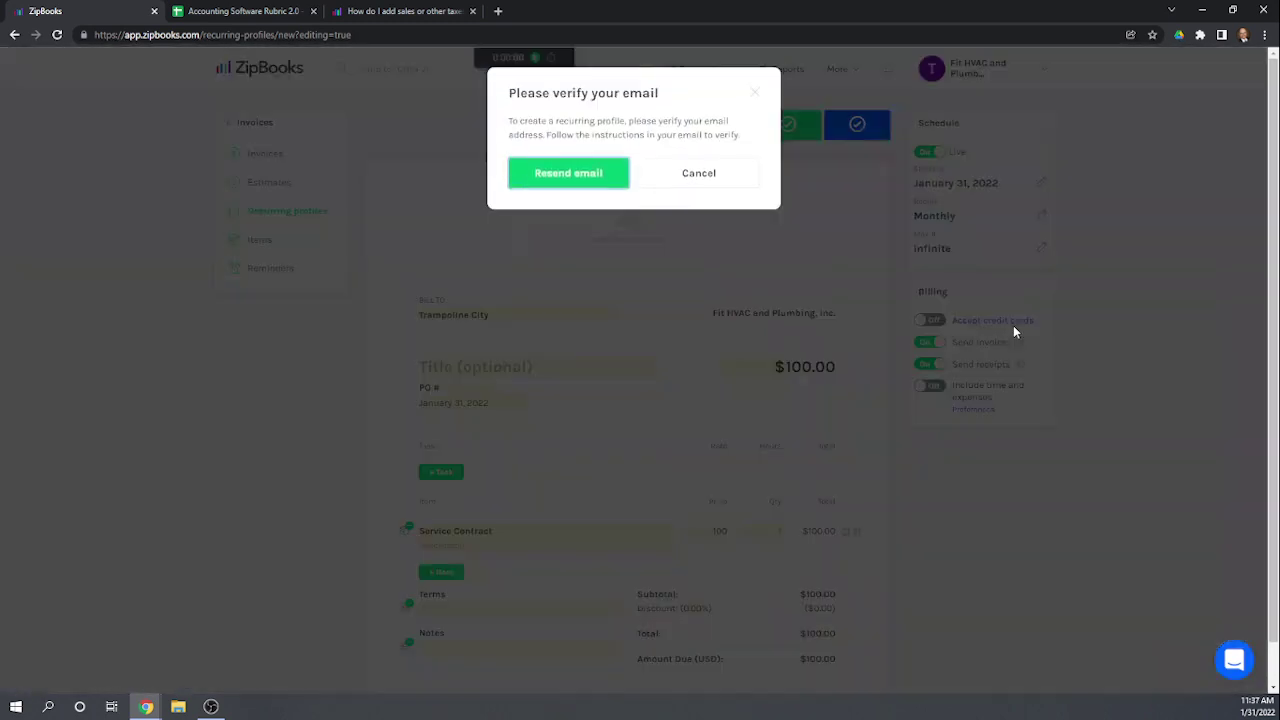
Step: Resend the verification e-mail, retry saving, and stay on the unsaved Trampoline City profile
click(569, 175)
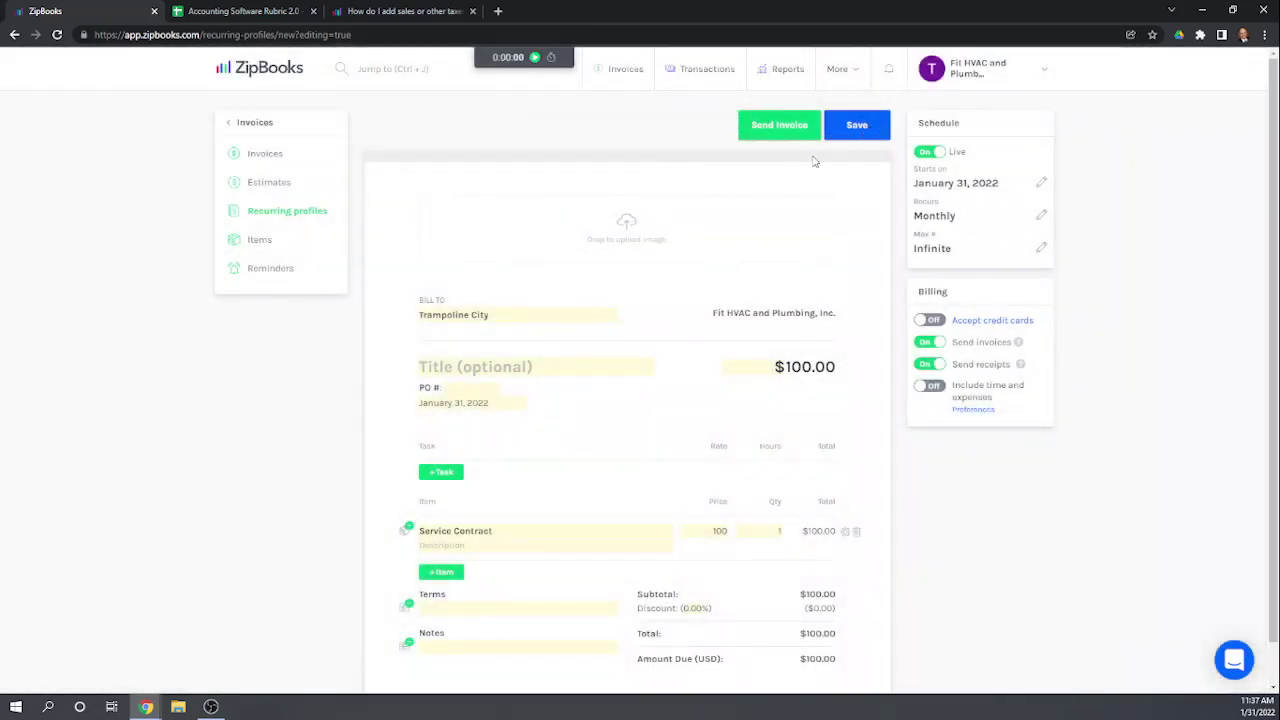
click(853, 125)
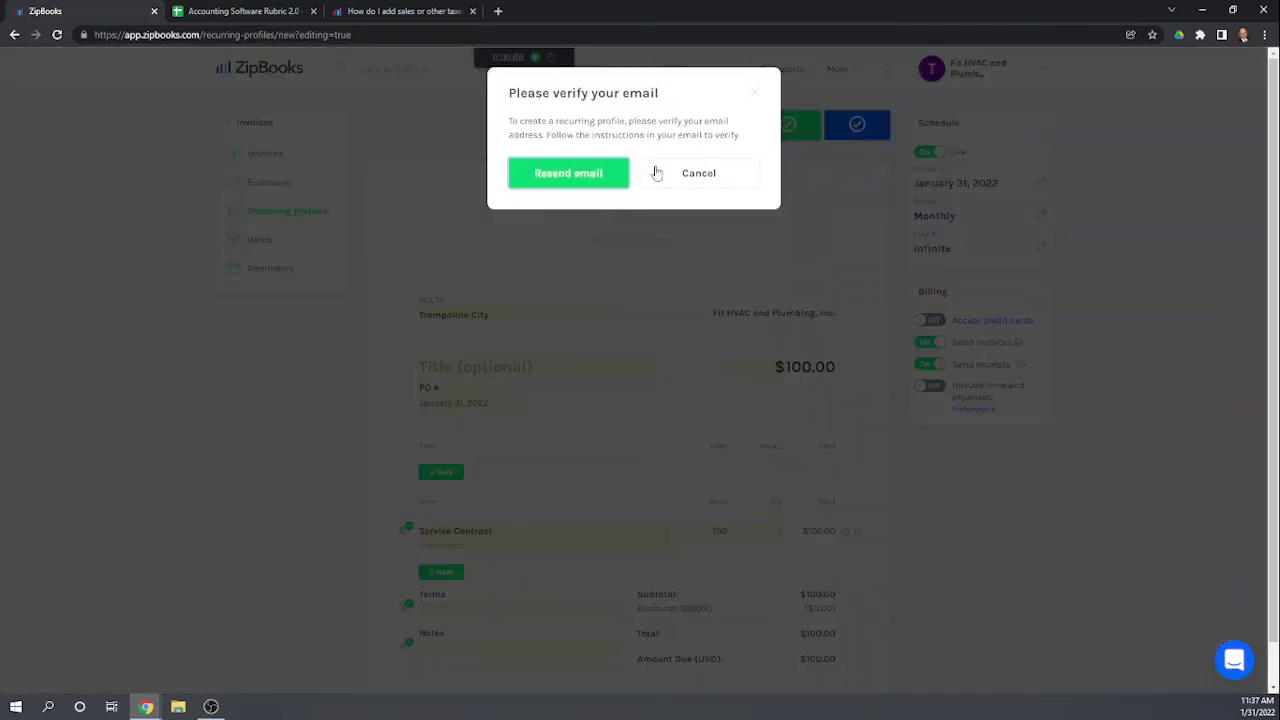
click(694, 181)
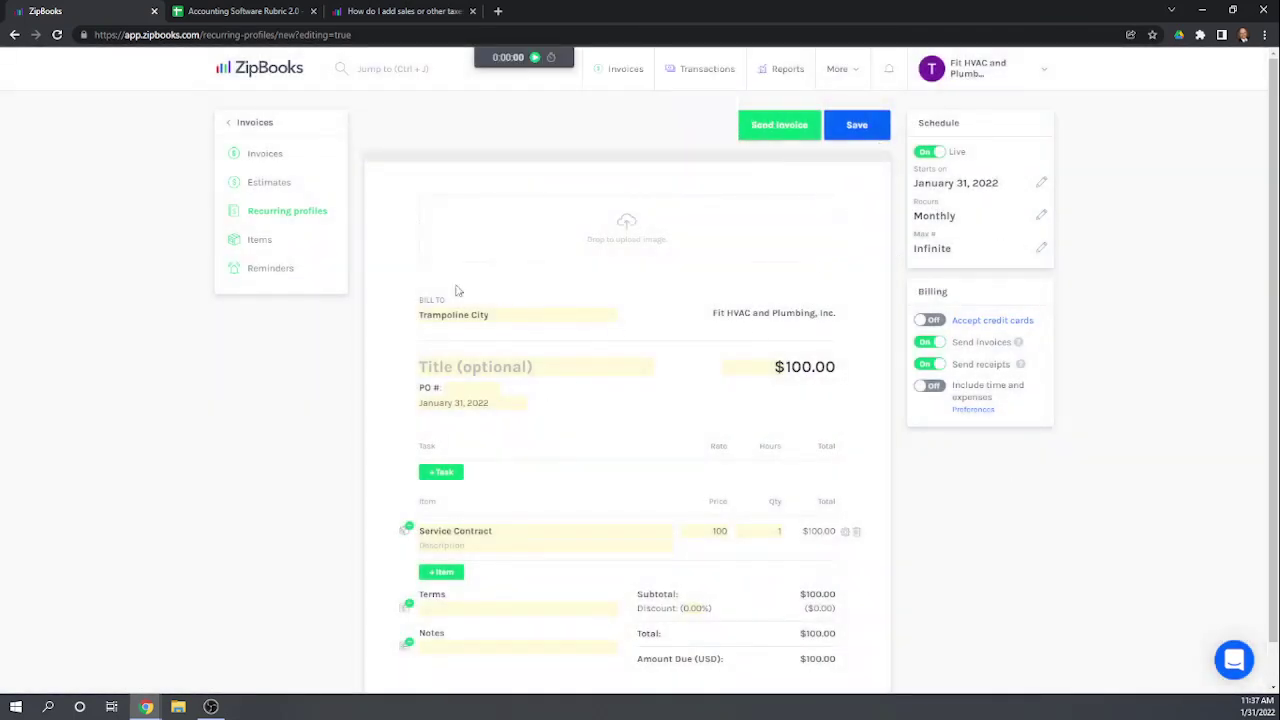
click(266, 157)
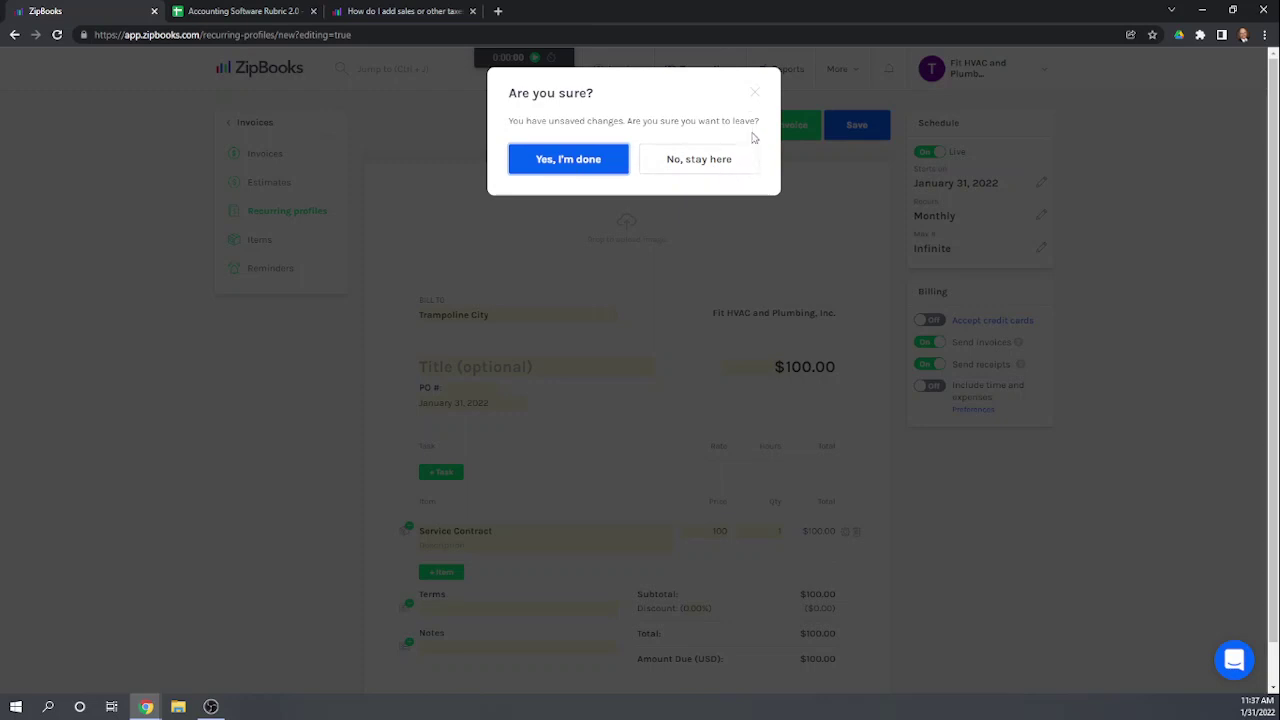
click(754, 93)
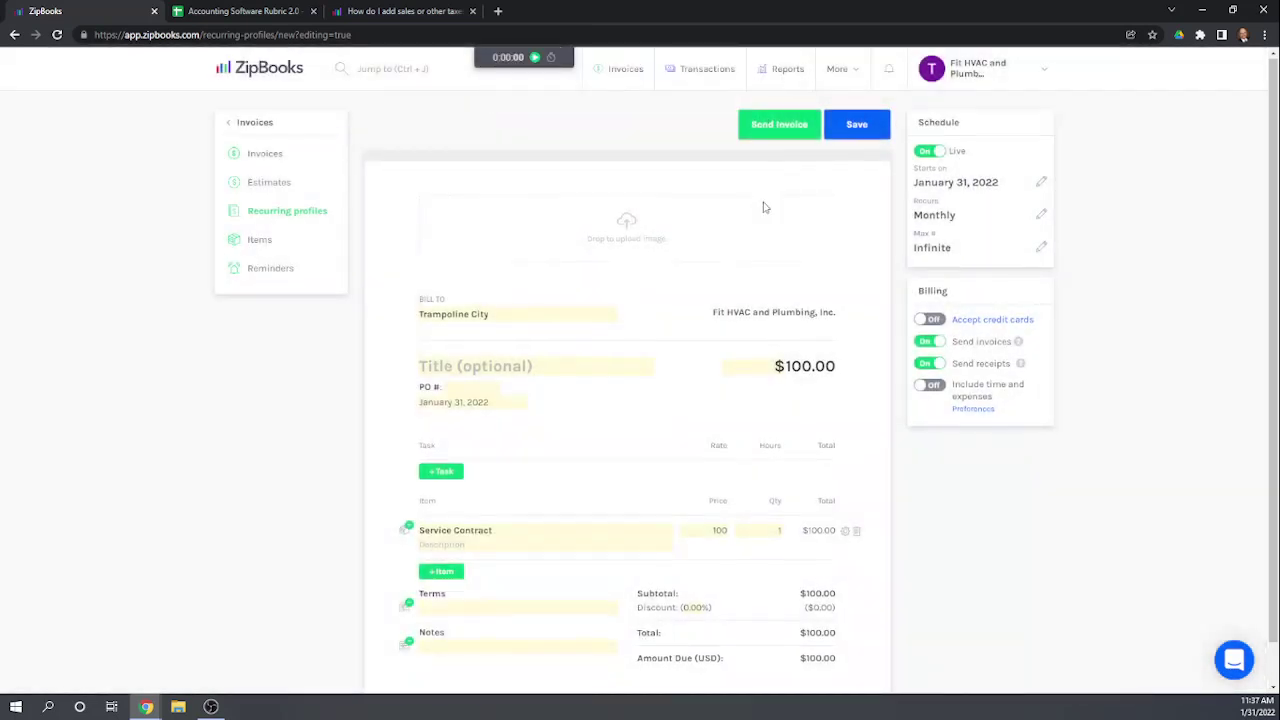
scroll(765, 207, down, 1)
scroll(780, 300, up, 1)
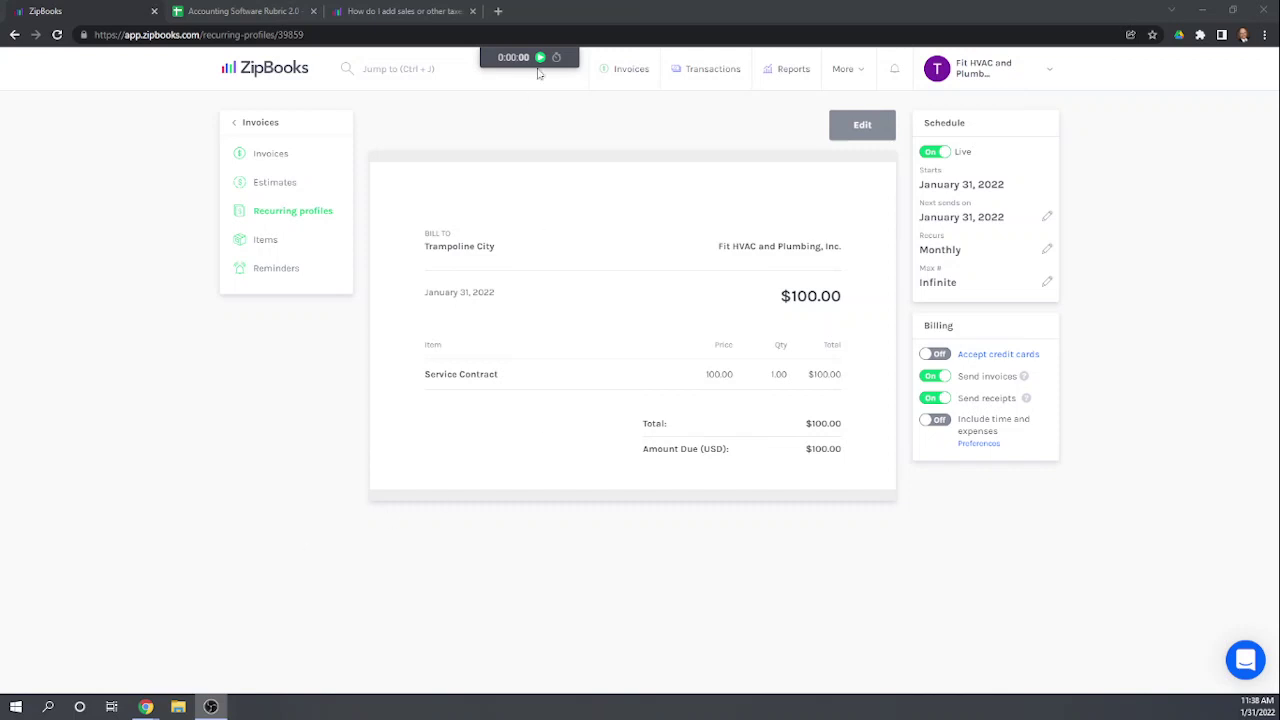
Step: Confirm the $100.00 monthly Trampoline City profile is listed, then go to the Accounting Software Rubric 2.0 sheet
click(270, 155)
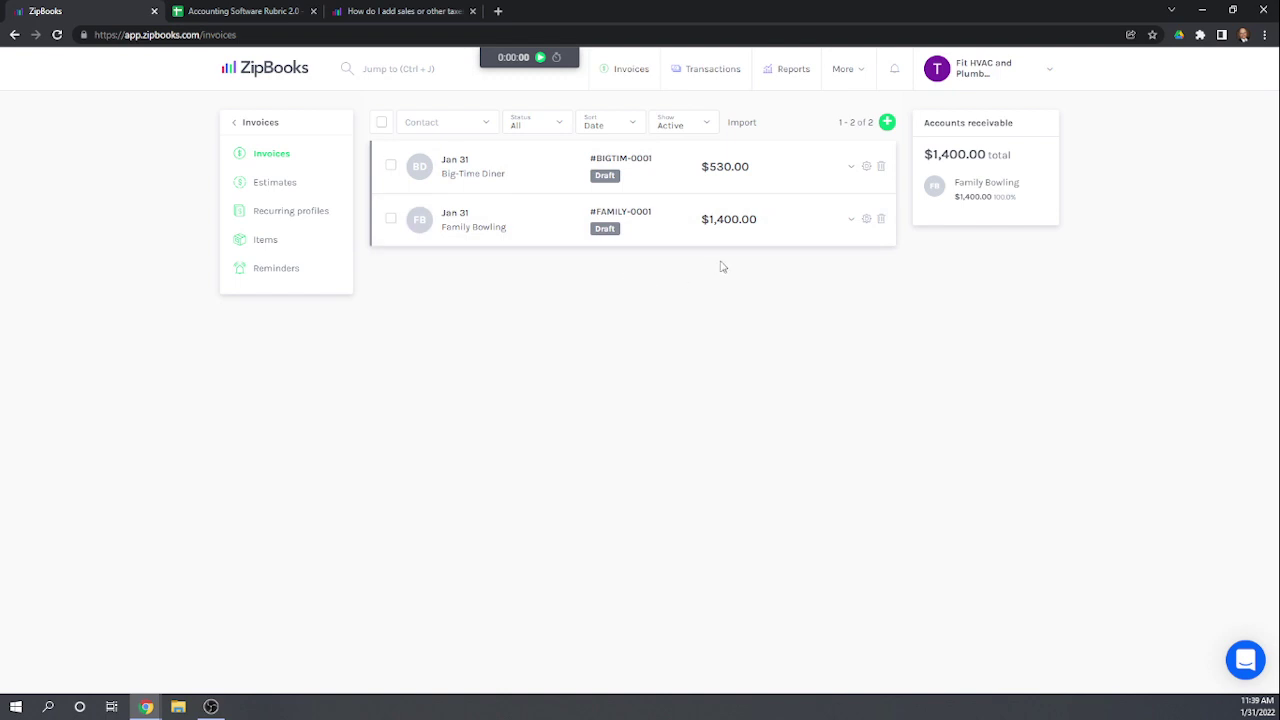
click(270, 216)
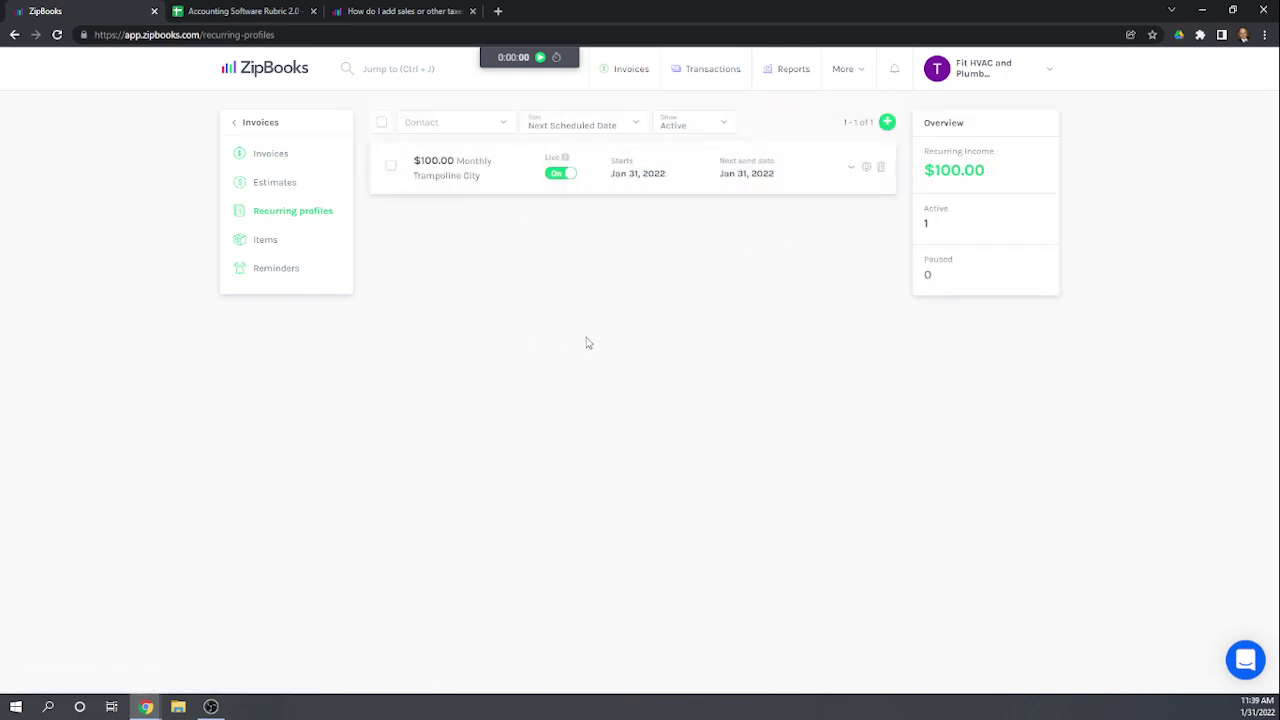
click(228, 14)
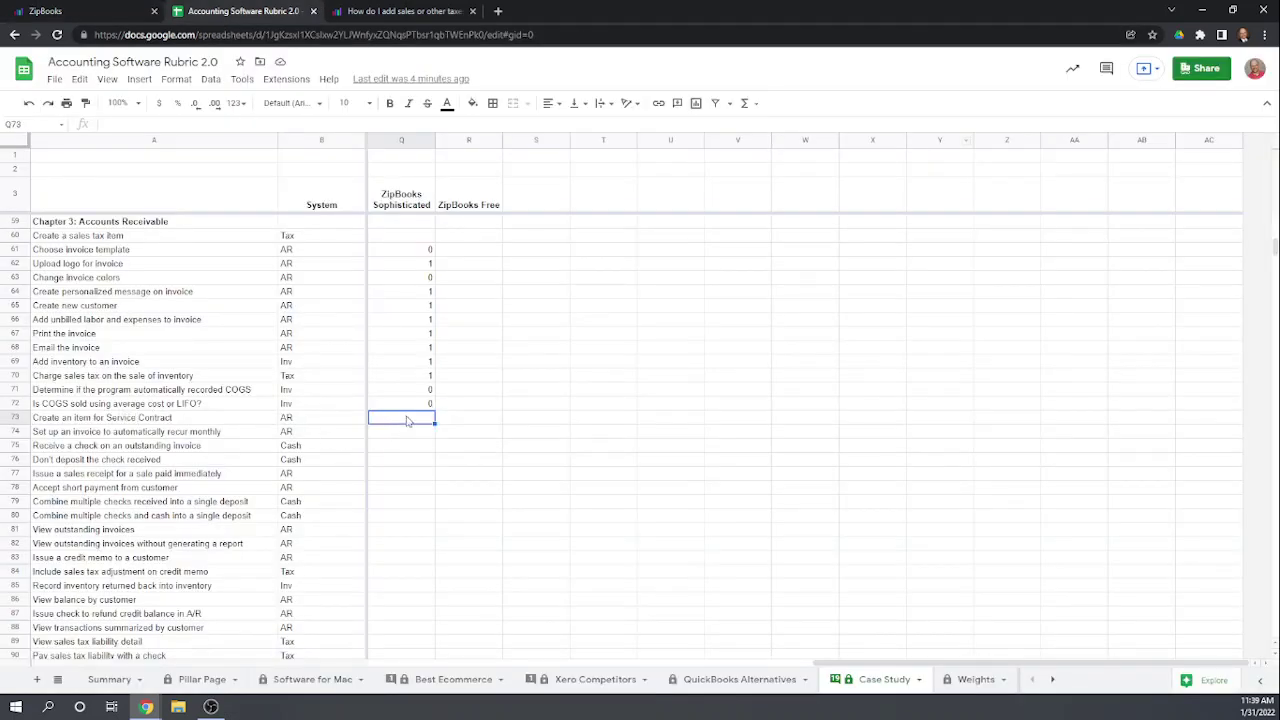
Step: Enter score 1 in Q73 and Q74, then return to ZipBooks
text(1)
key(Return)
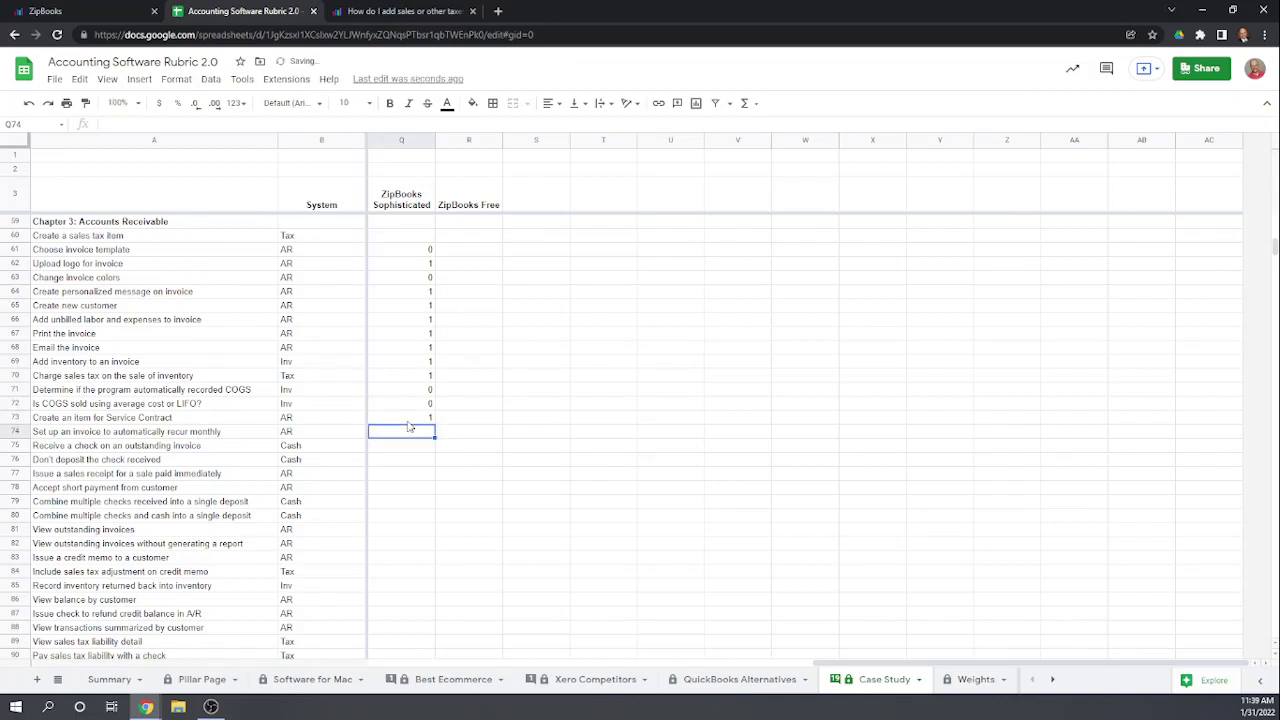
text(1)
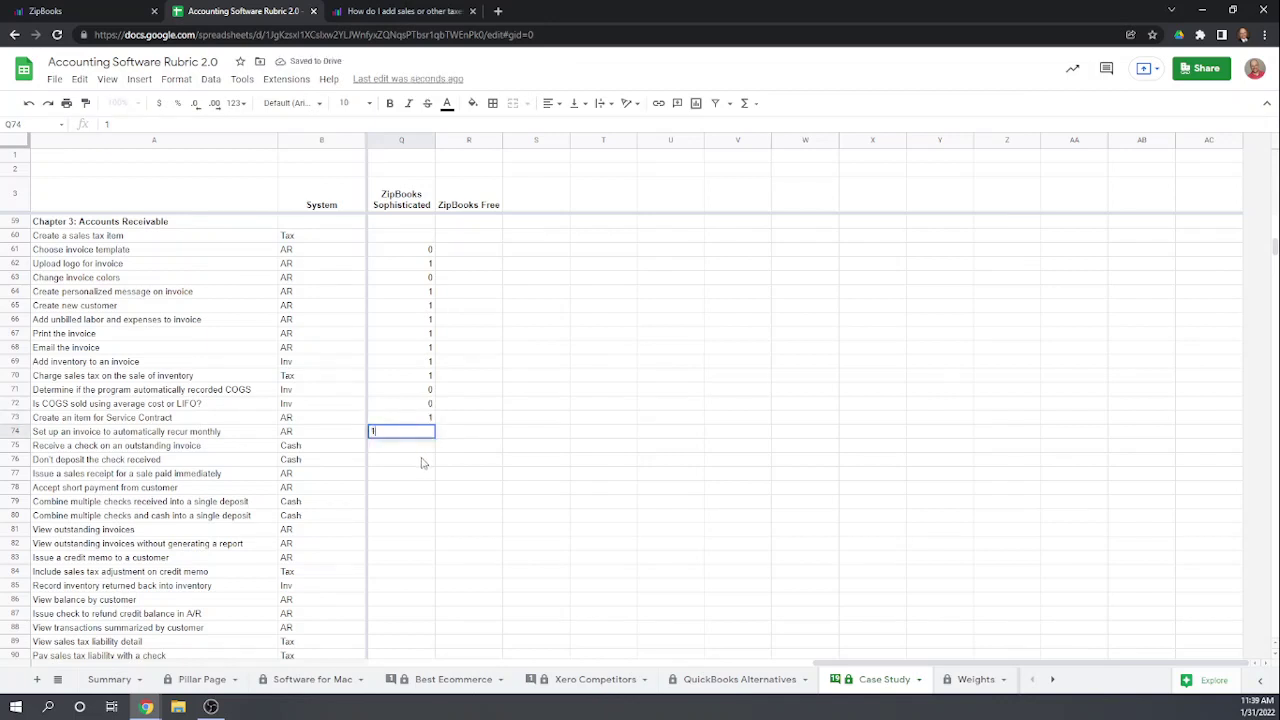
key(Return)
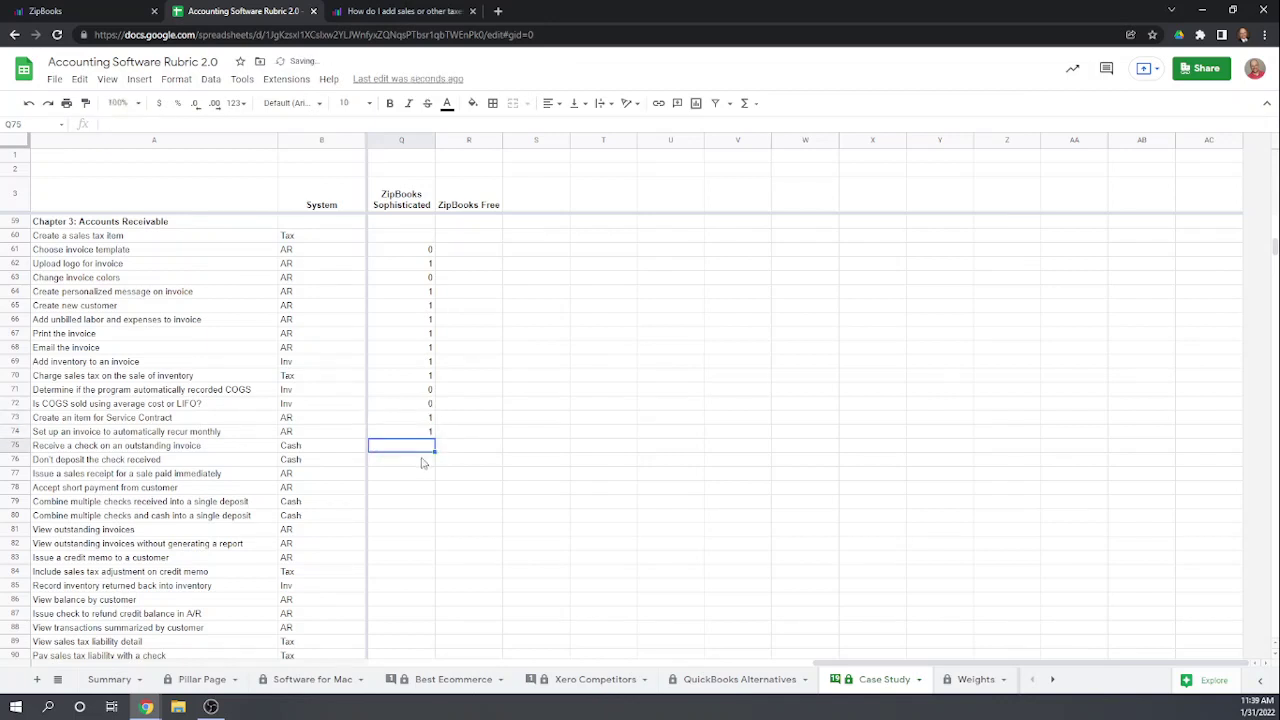
click(64, 14)
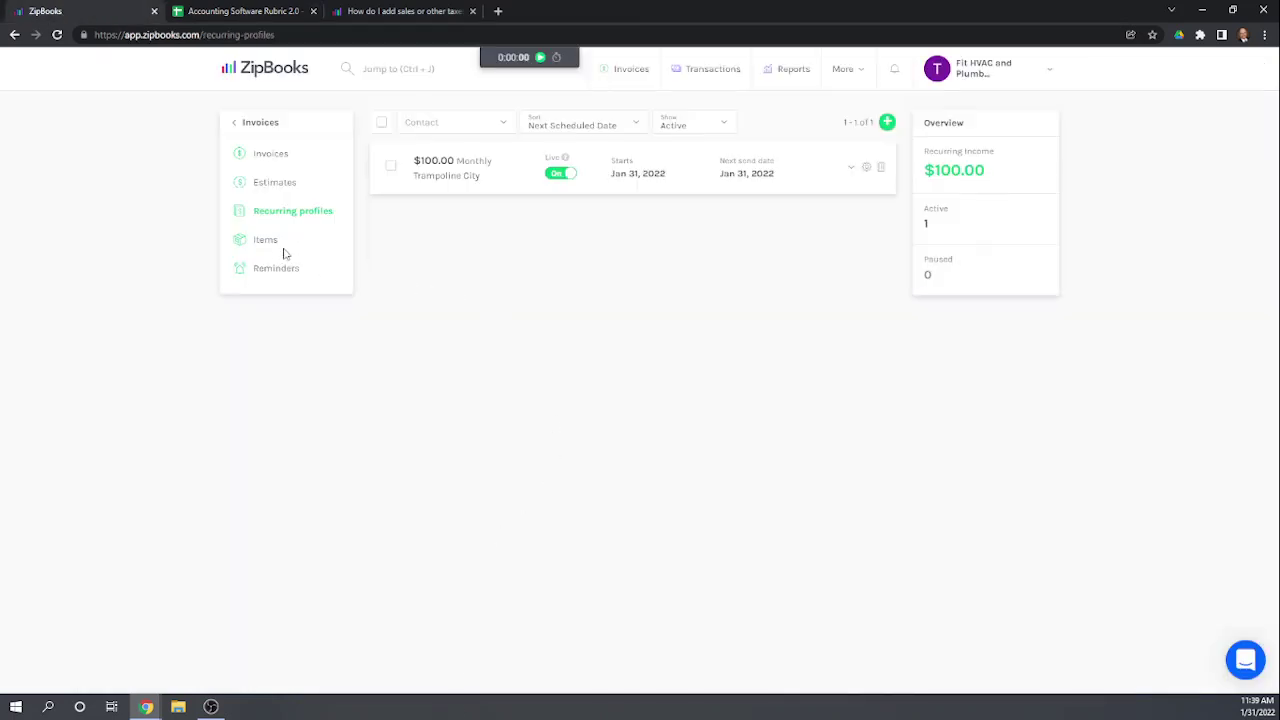
Step: Open the $1,400.00 Family Bowling draft invoice from the Invoices list
click(271, 156)
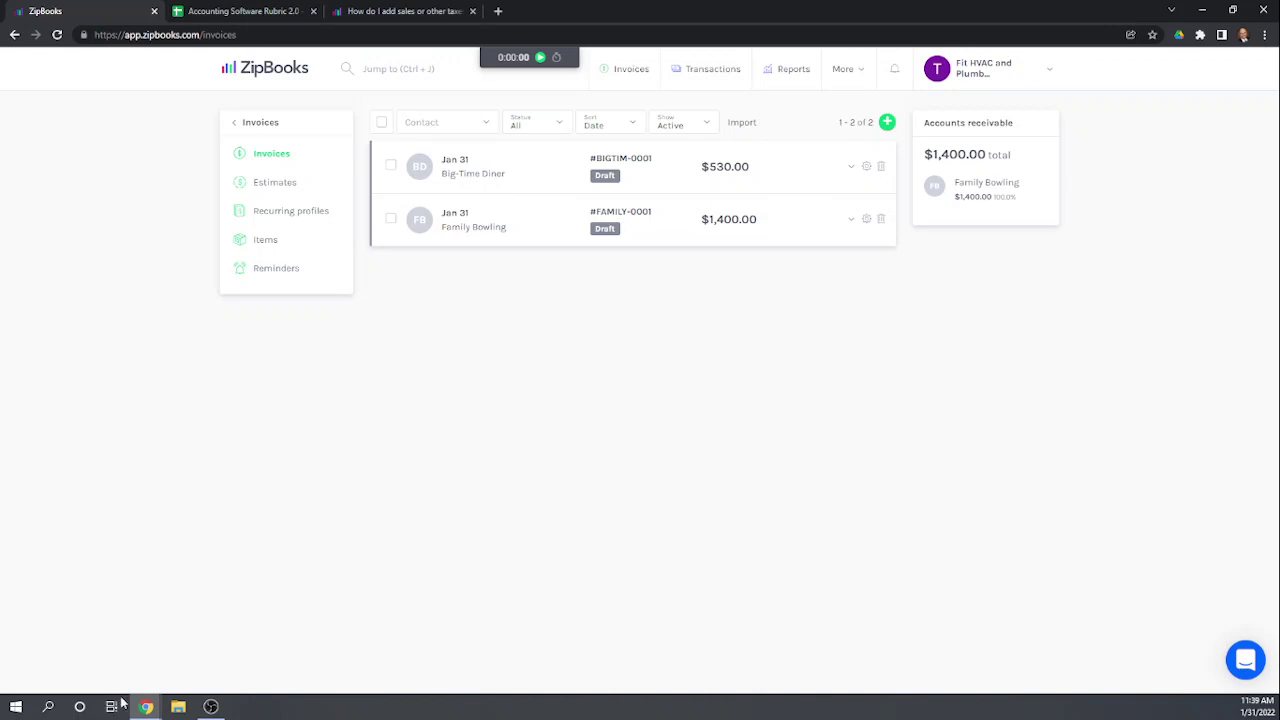
mouse_move(147, 708)
click(557, 225)
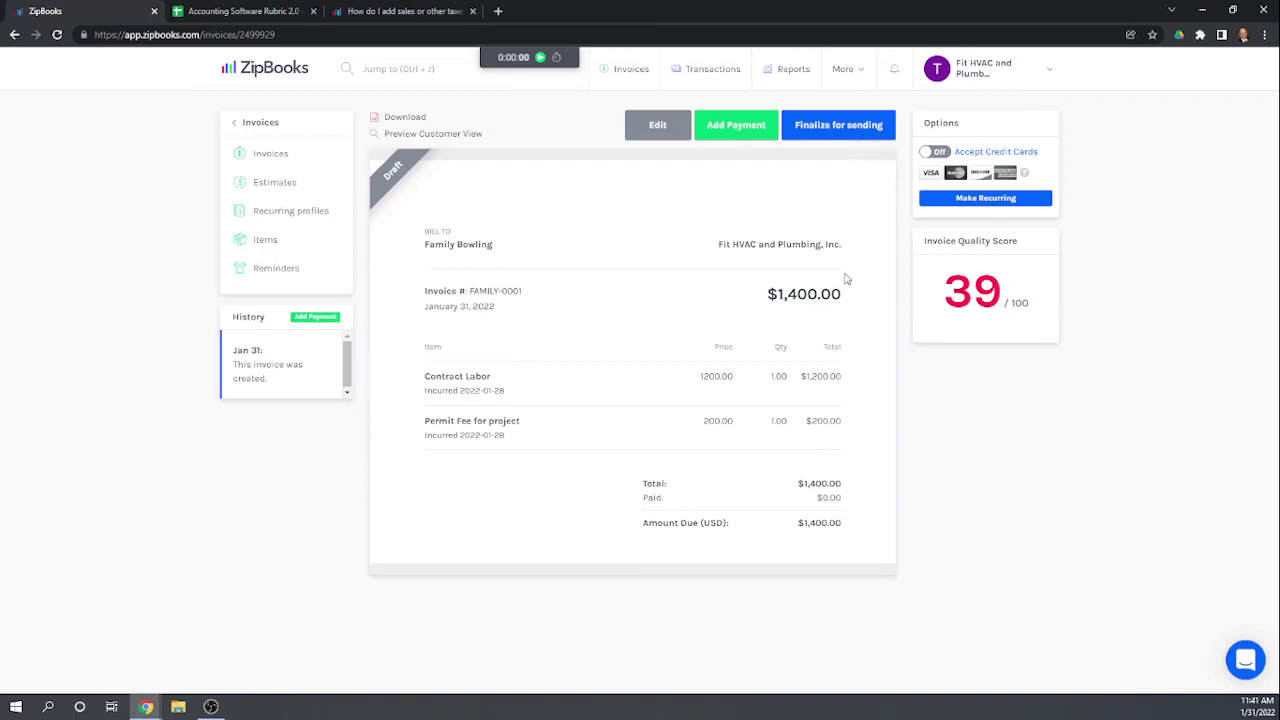
click(843, 128)
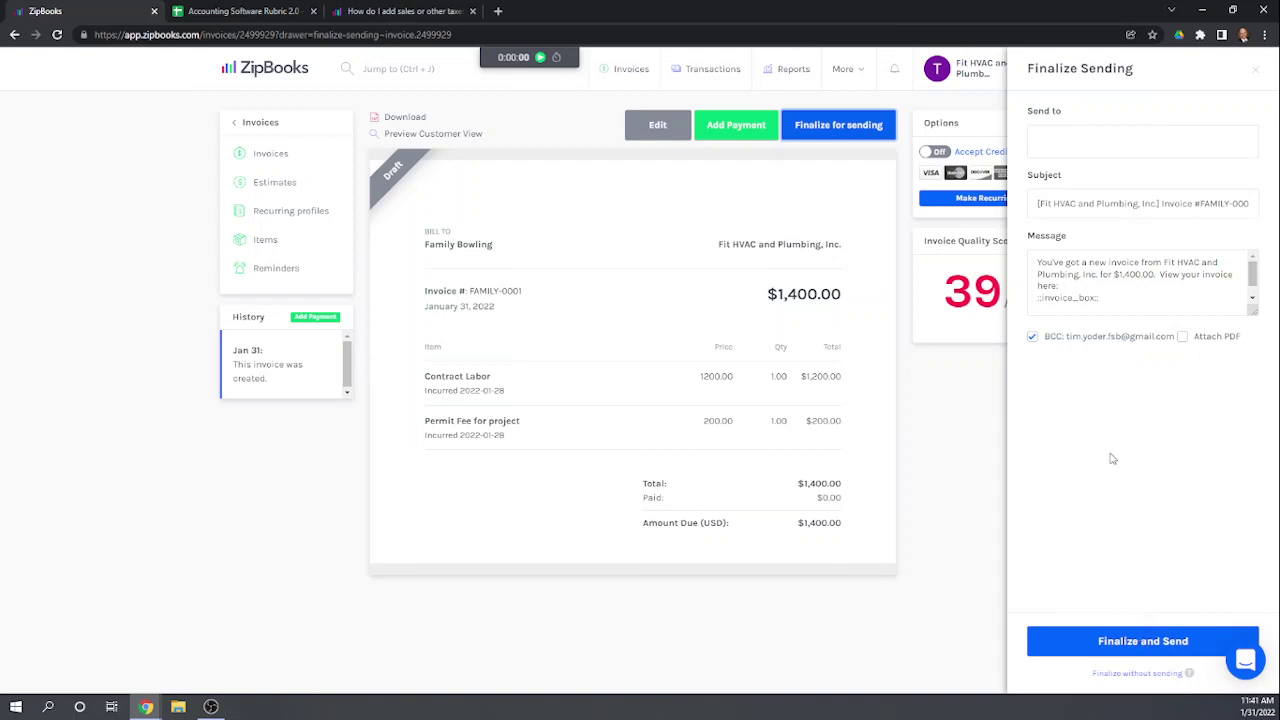
click(1032, 337)
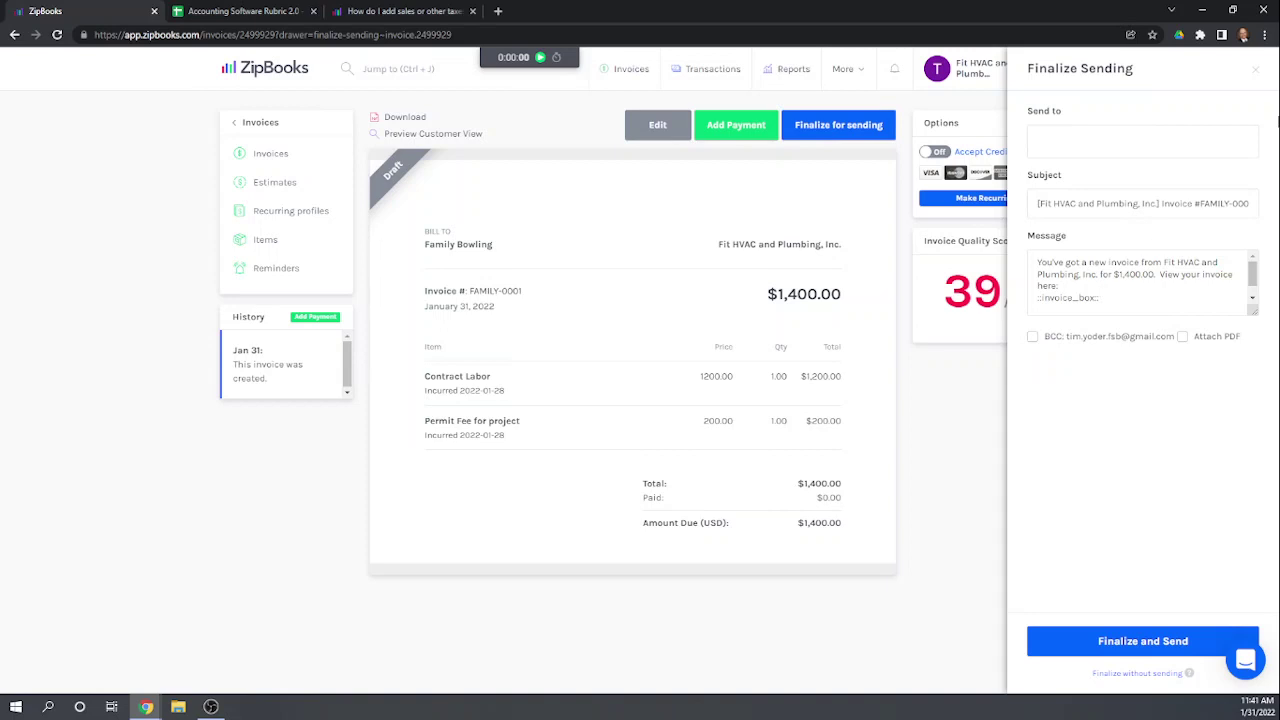
click(1258, 73)
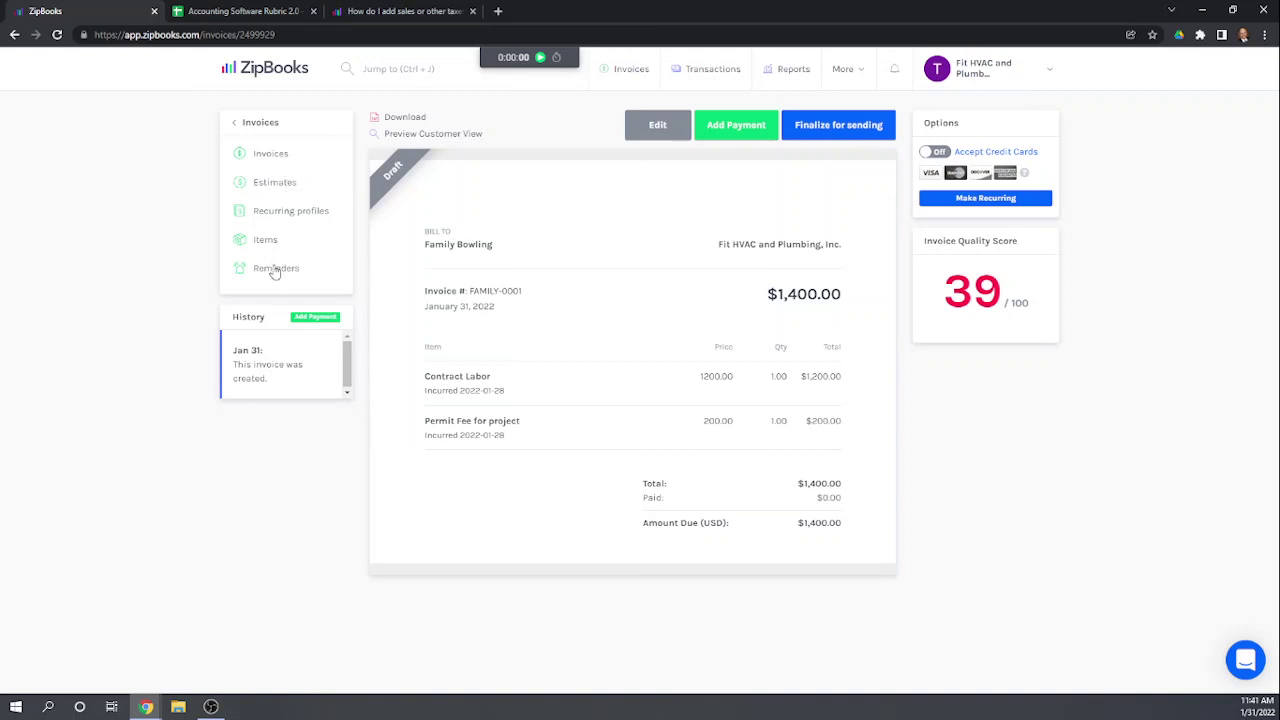
click(270, 154)
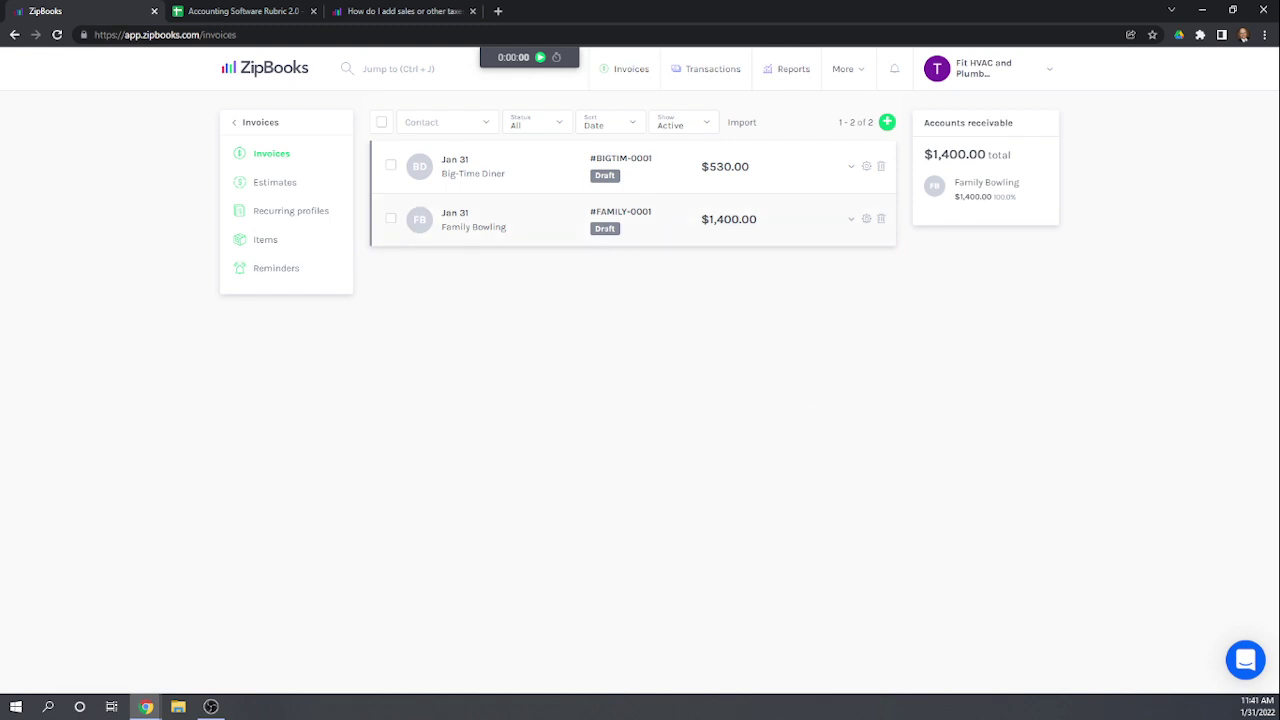
click(610, 216)
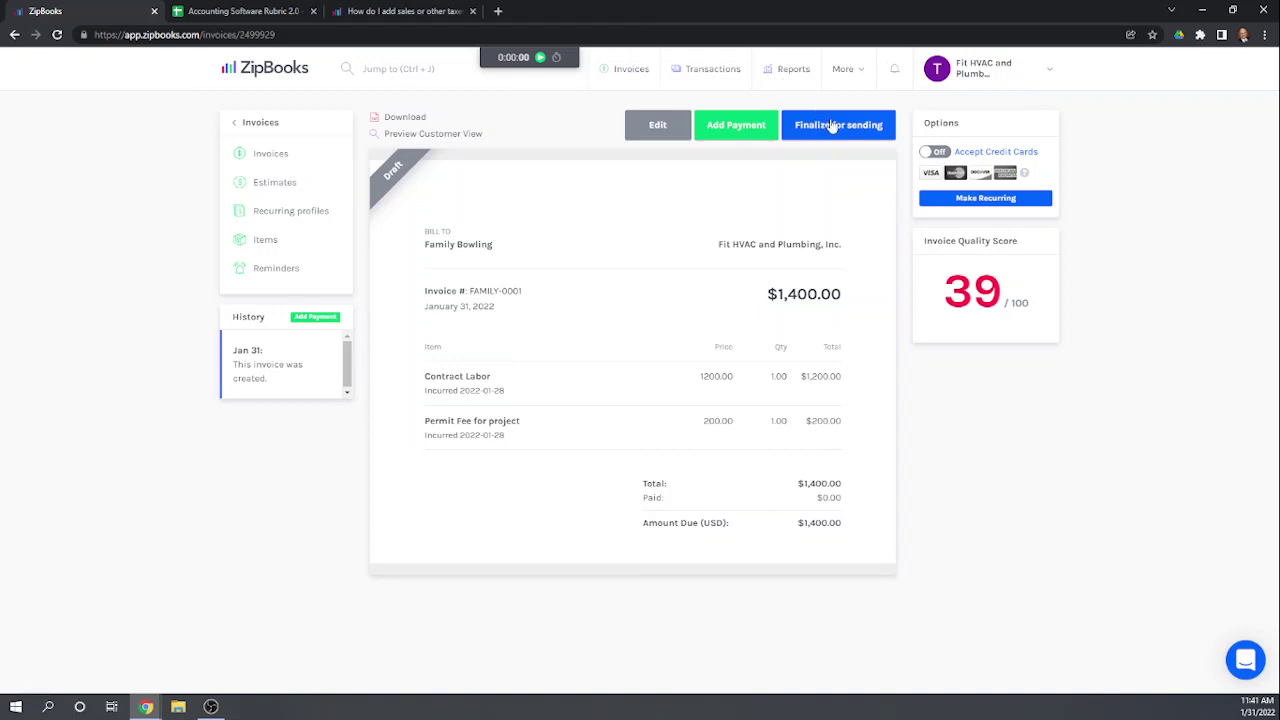
Step: Finalize invoice FAMILY-0001 and e-mail it to the customer's e-mail address
click(830, 124)
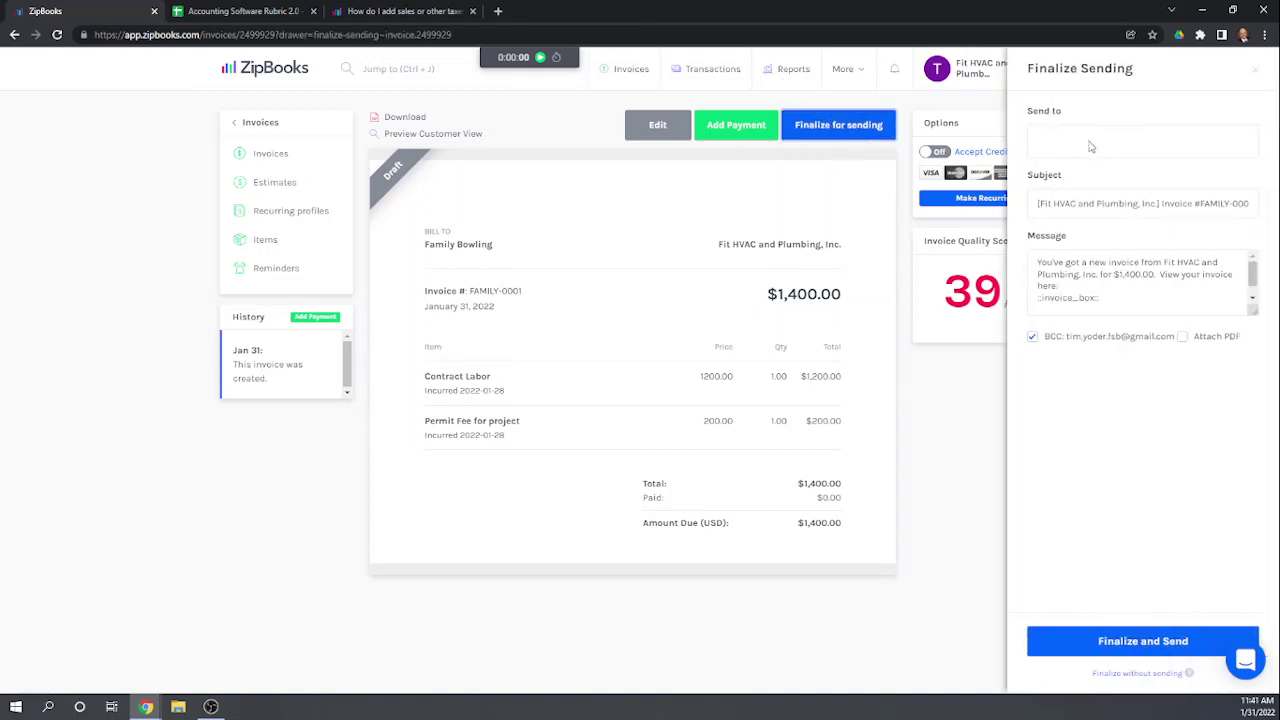
click(1087, 146)
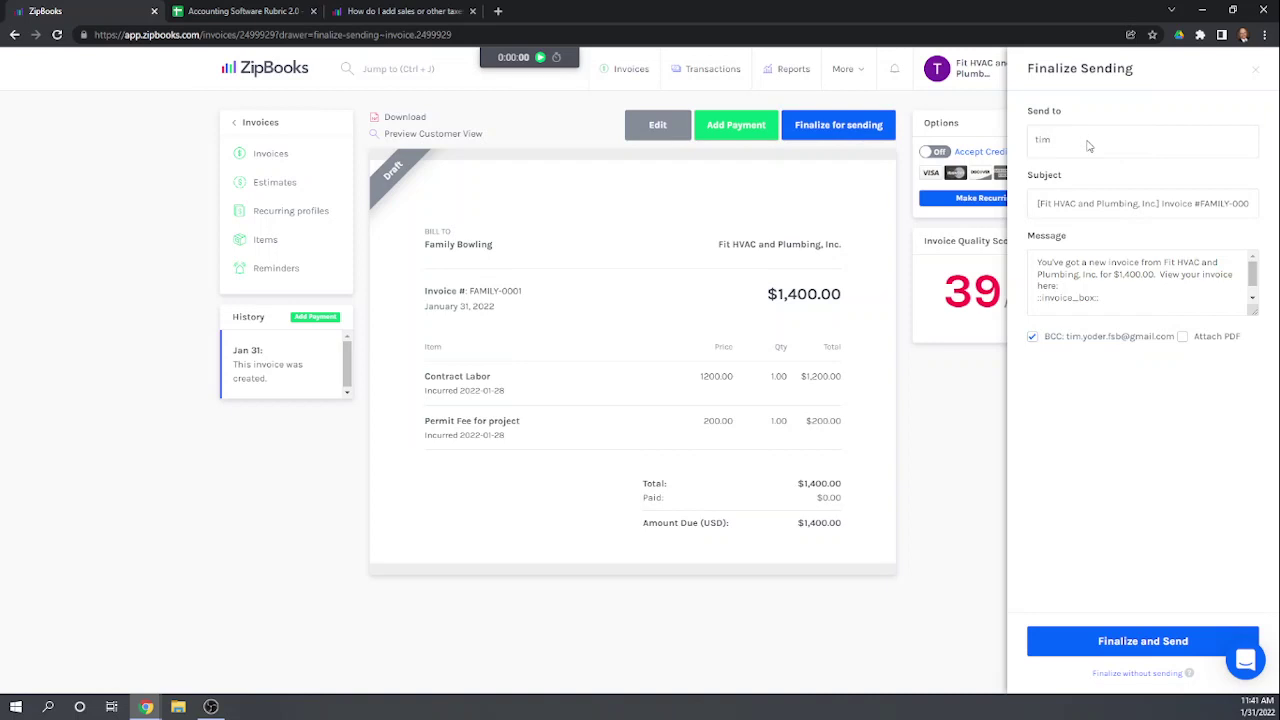
click(1128, 641)
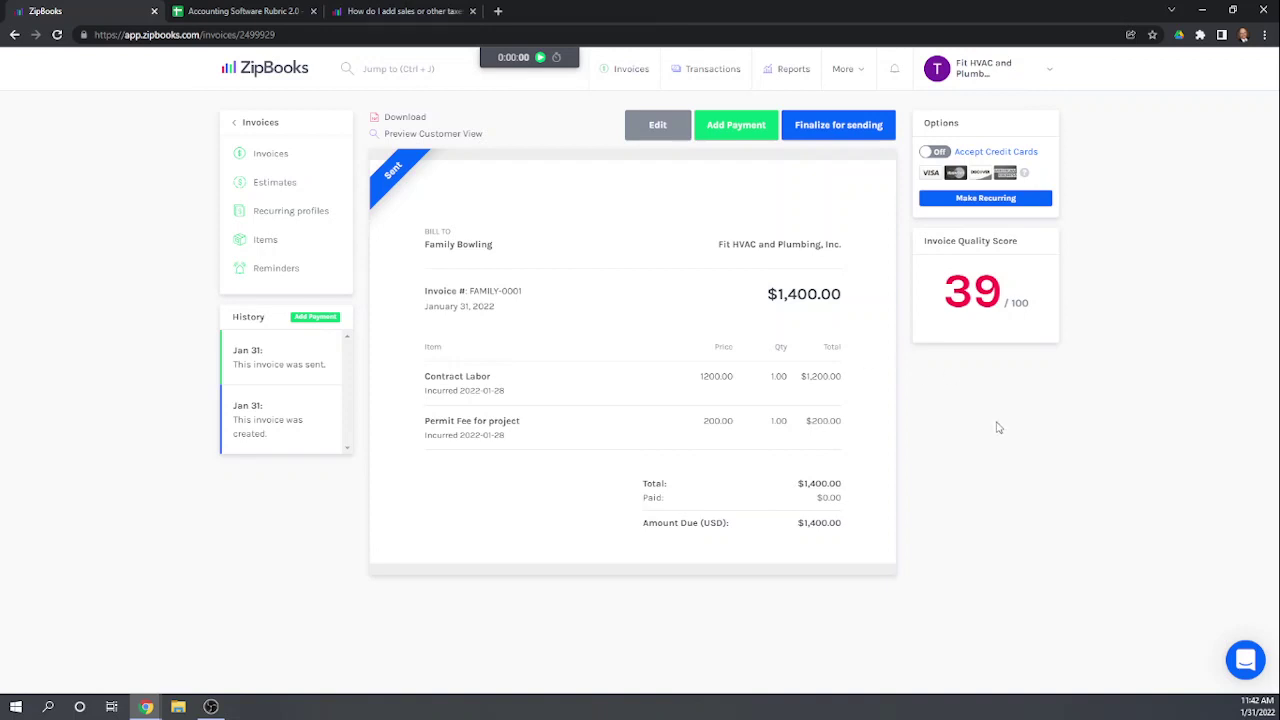
Step: Reopen the Family Bowling invoice and start adding a payment
click(268, 155)
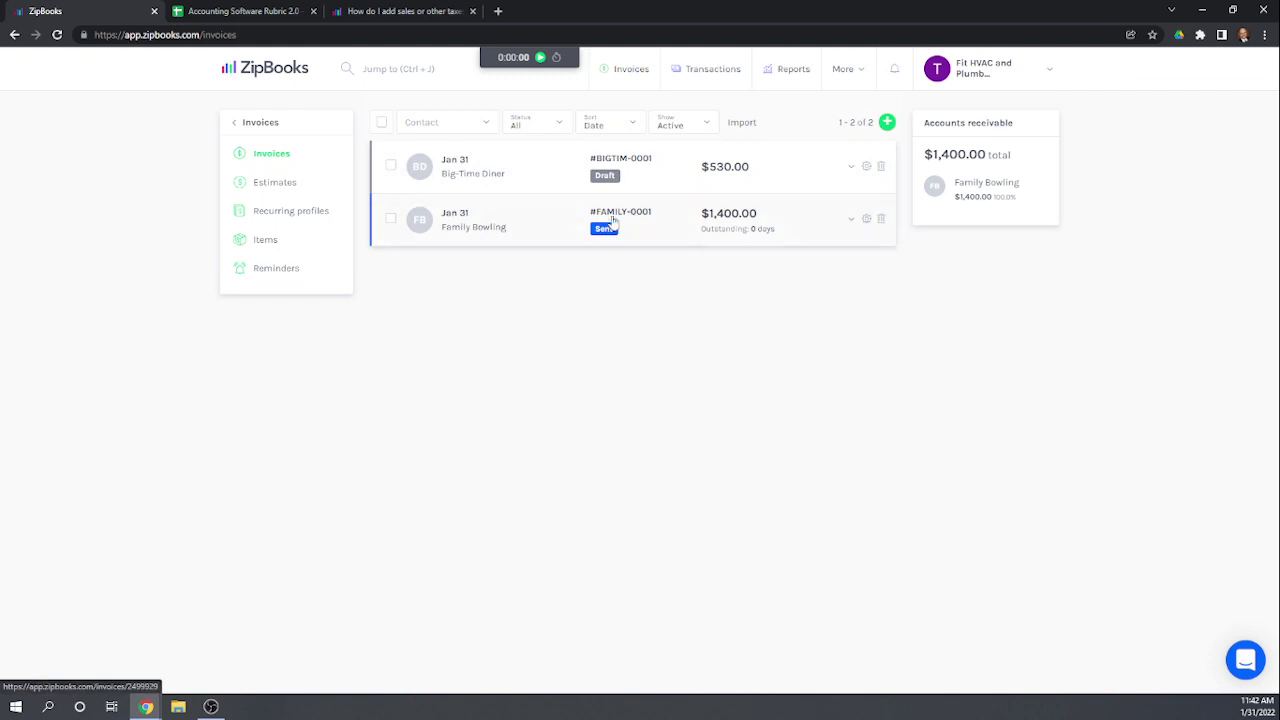
click(722, 218)
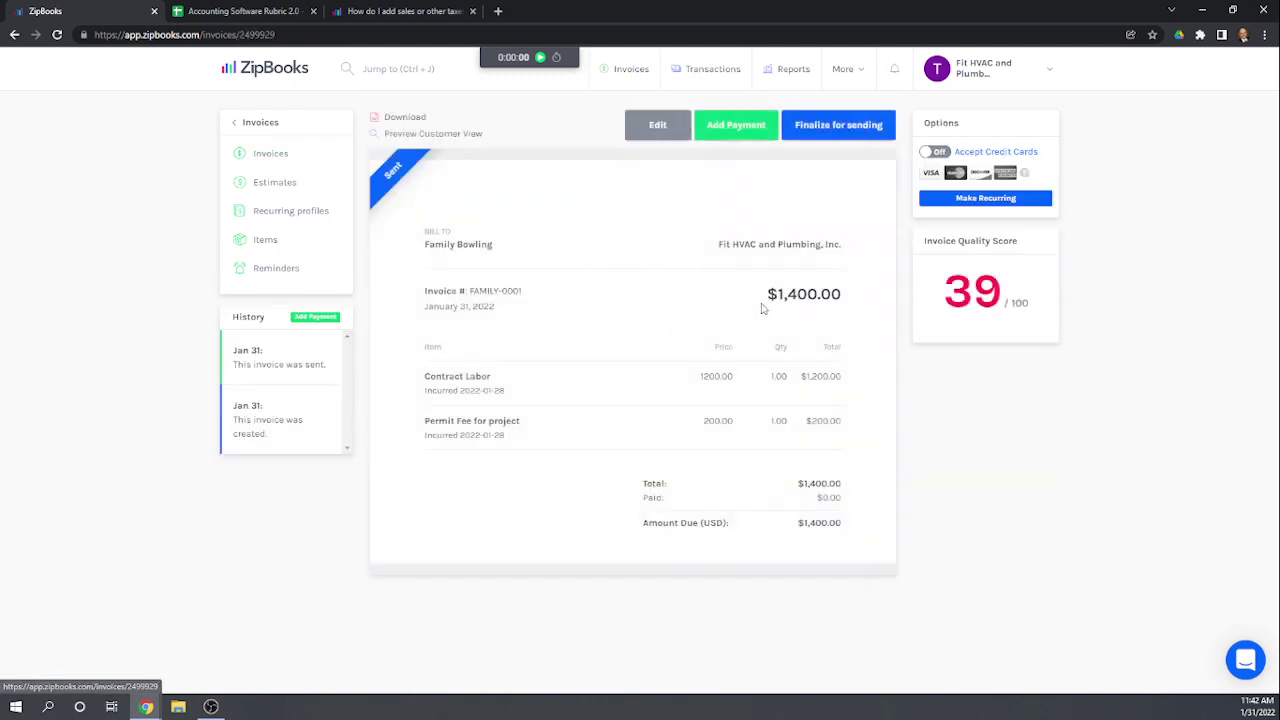
click(738, 126)
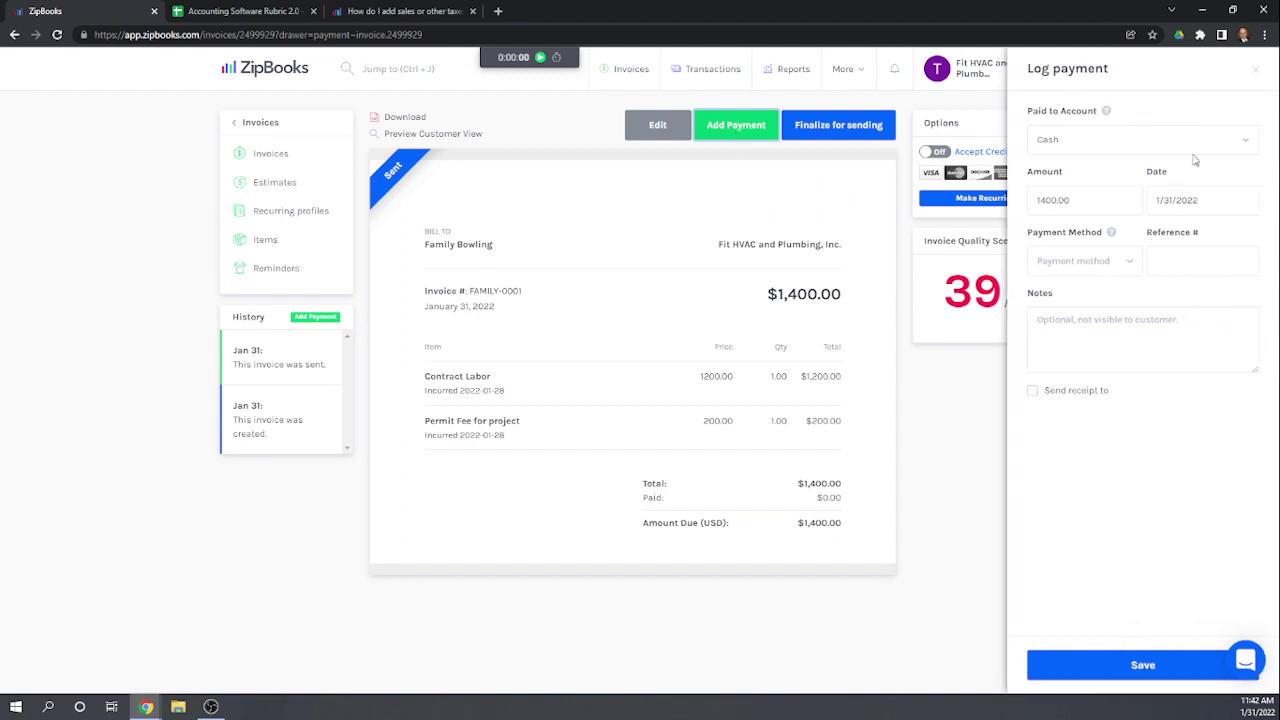
Step: Choose Checking as the account receiving the 1400.00 payment
click(1246, 138)
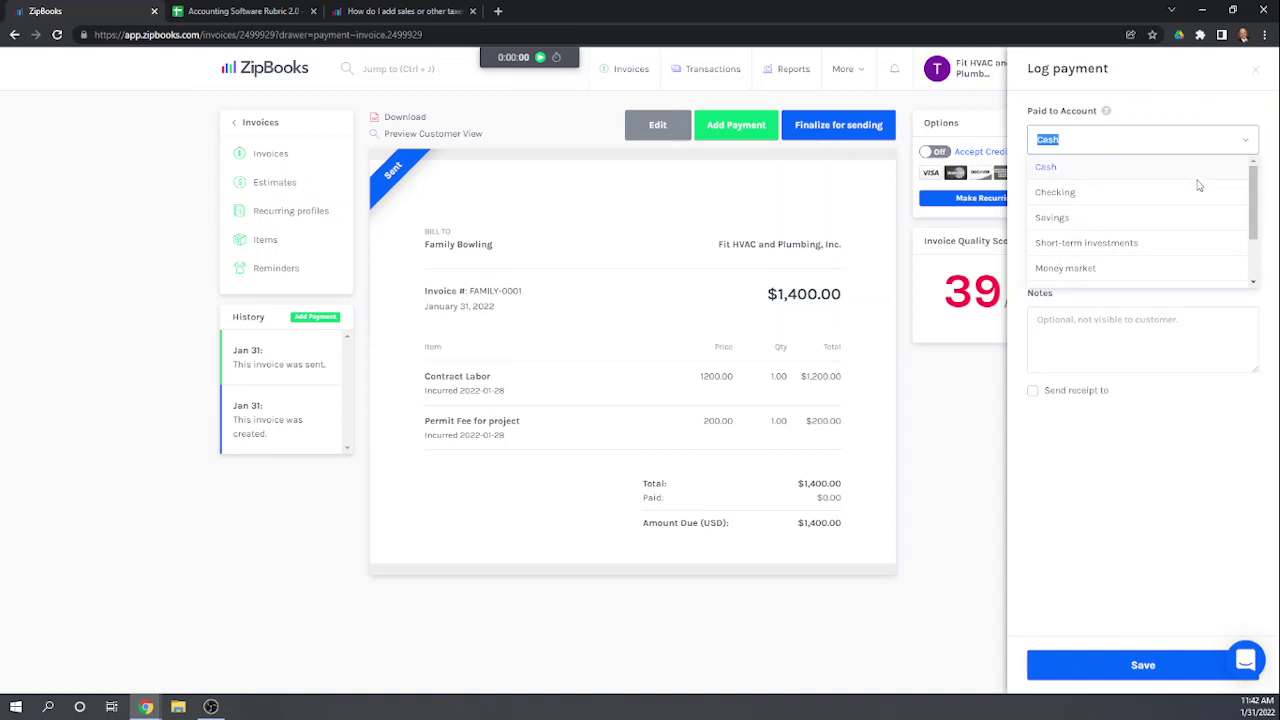
scroll(1199, 185, down, 1)
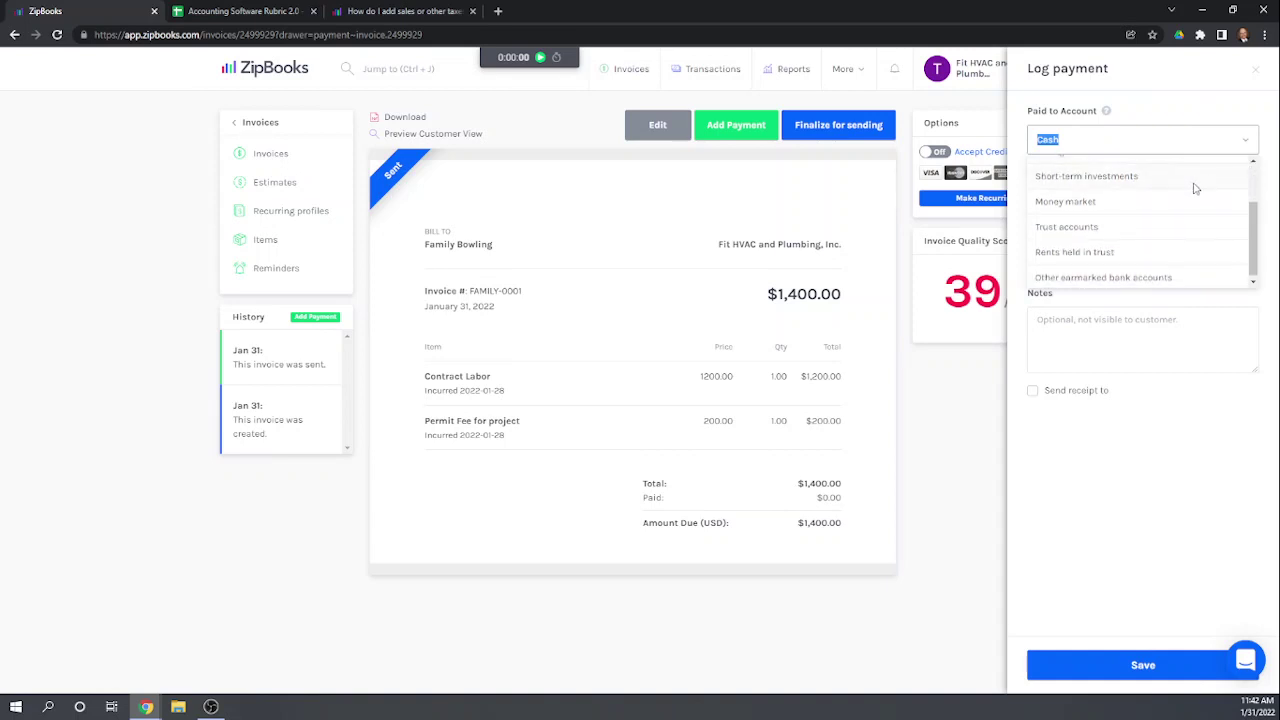
scroll(1194, 188, down, 1)
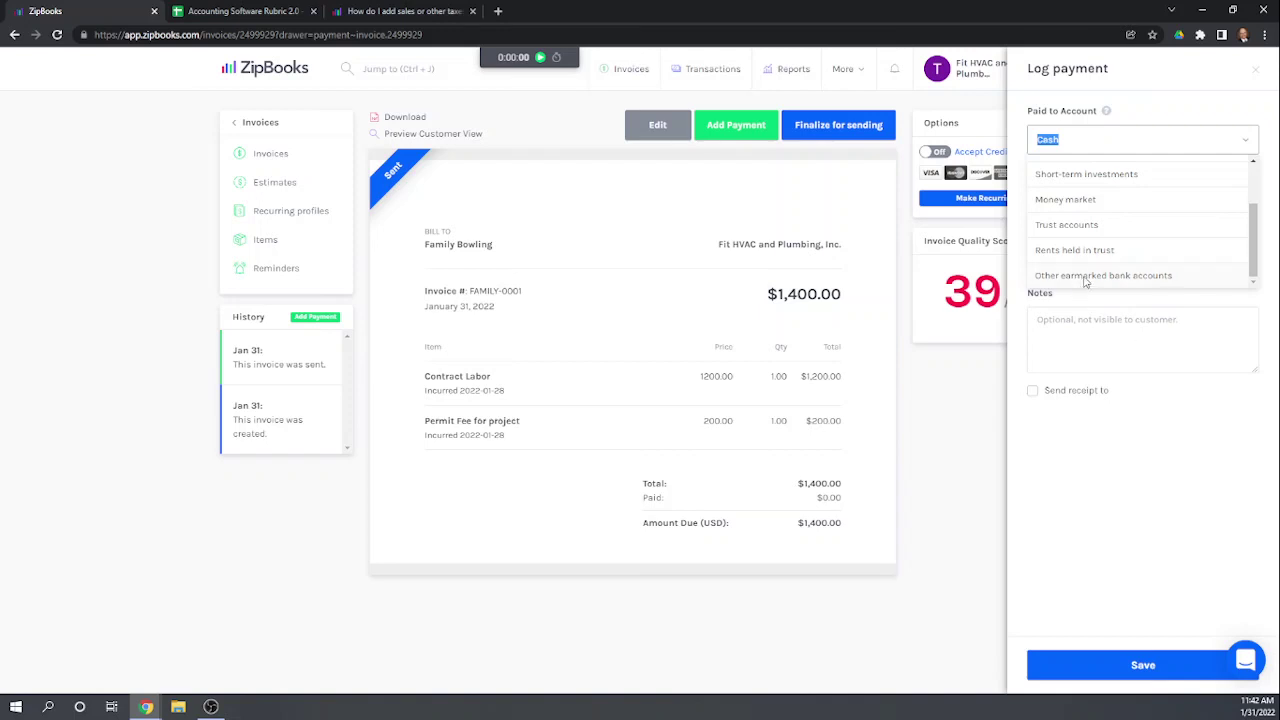
scroll(1106, 263, up, 2)
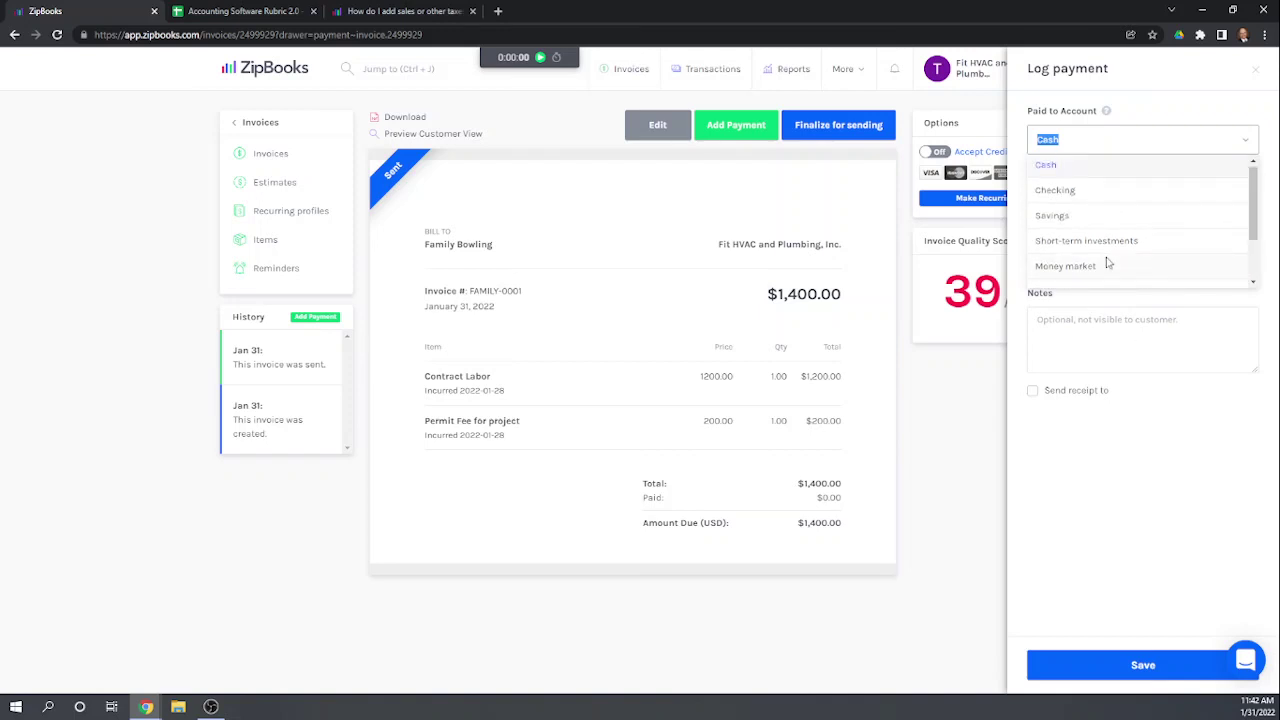
scroll(1170, 203, down, 2)
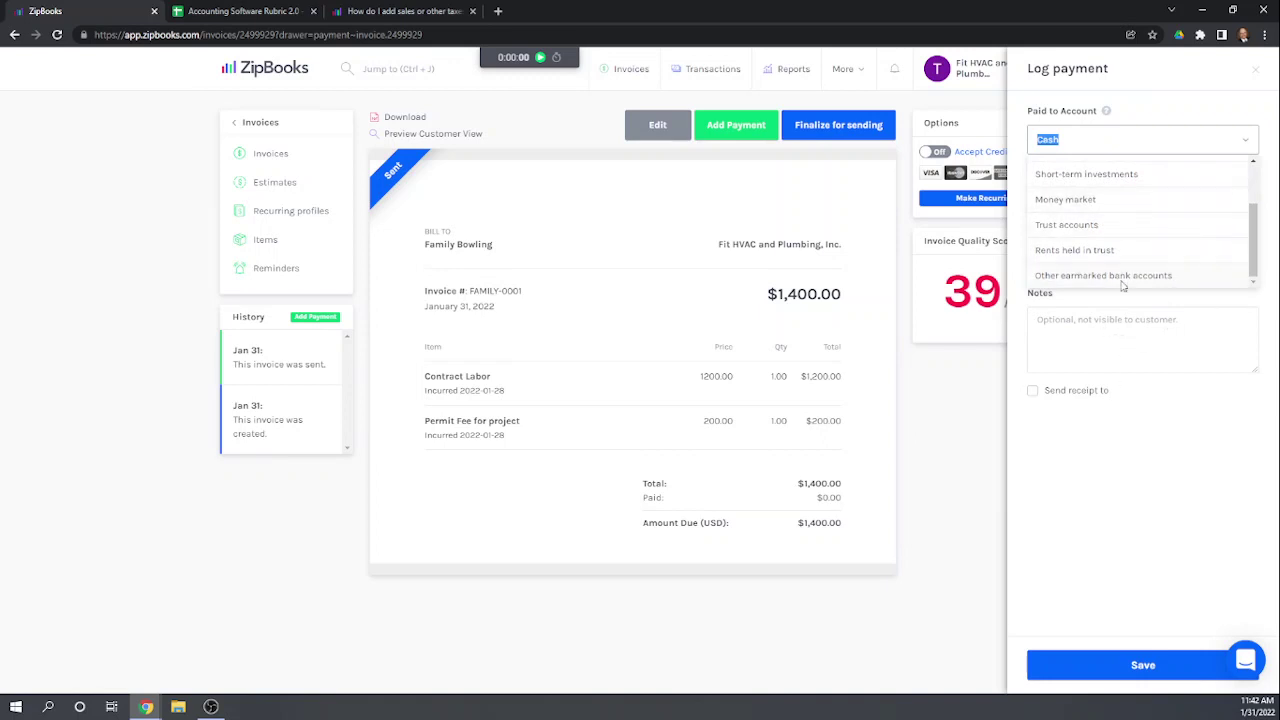
scroll(1128, 277, up, 2)
scroll(1128, 277, down, 2)
scroll(1160, 289, up, 2)
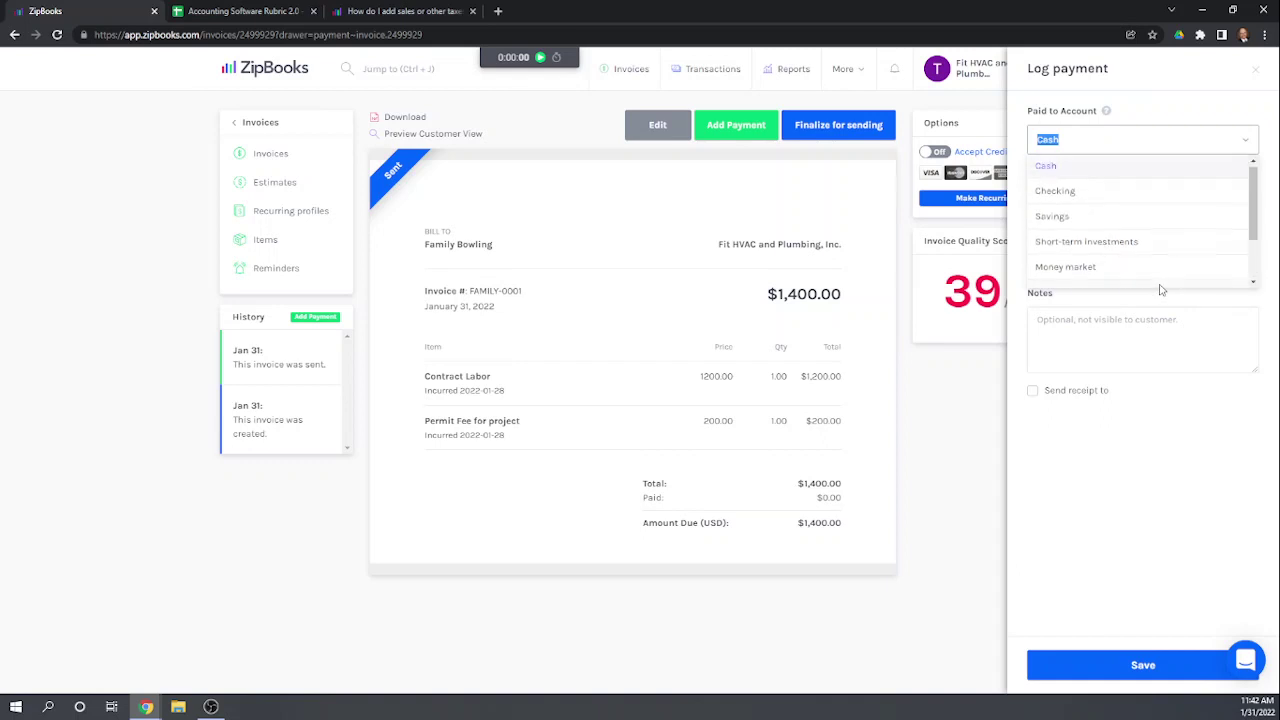
scroll(1160, 289, down, 2)
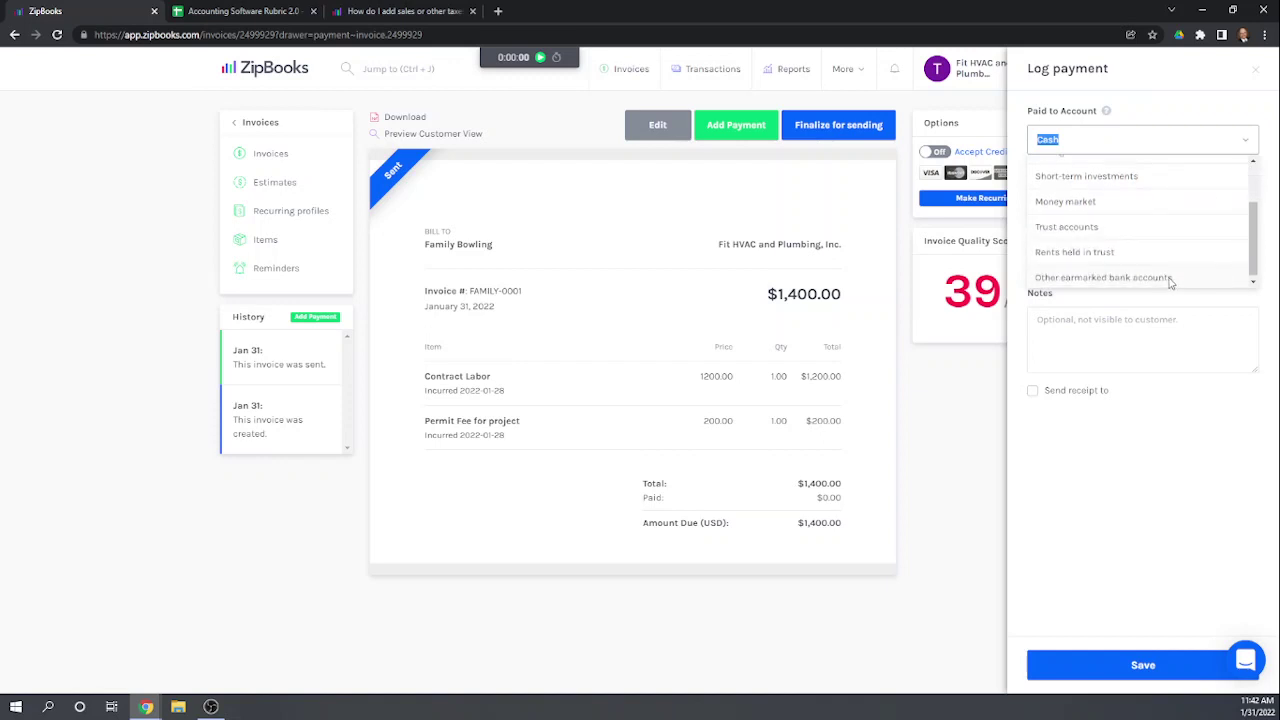
scroll(1170, 283, down, 1)
scroll(1170, 283, up, 3)
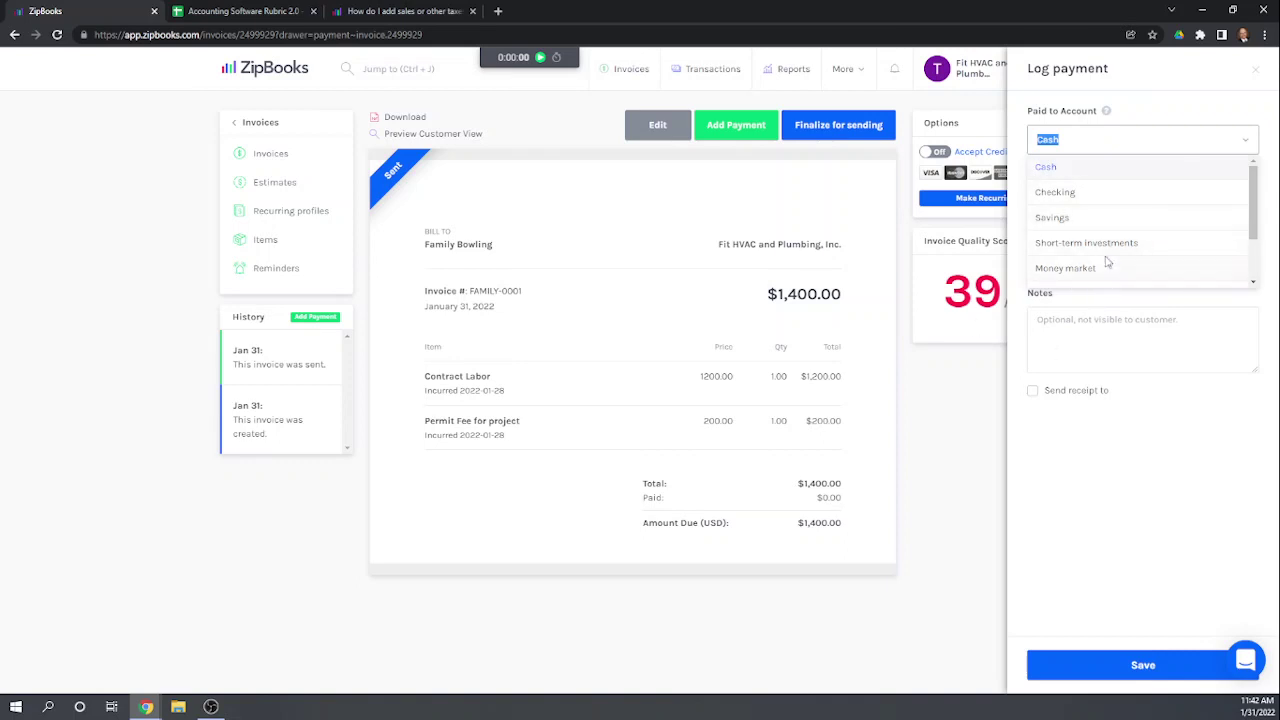
click(1064, 193)
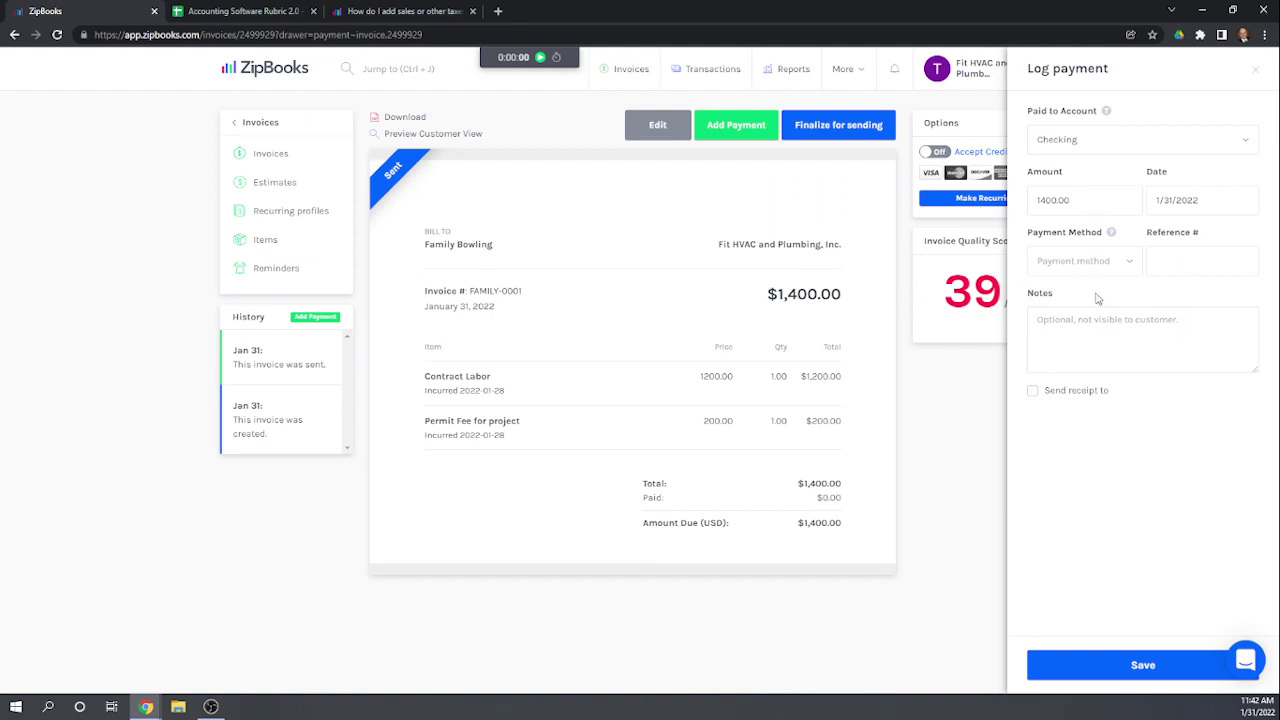
Step: Set the payment method to Check and save the $1,400.00 payment
click(1132, 270)
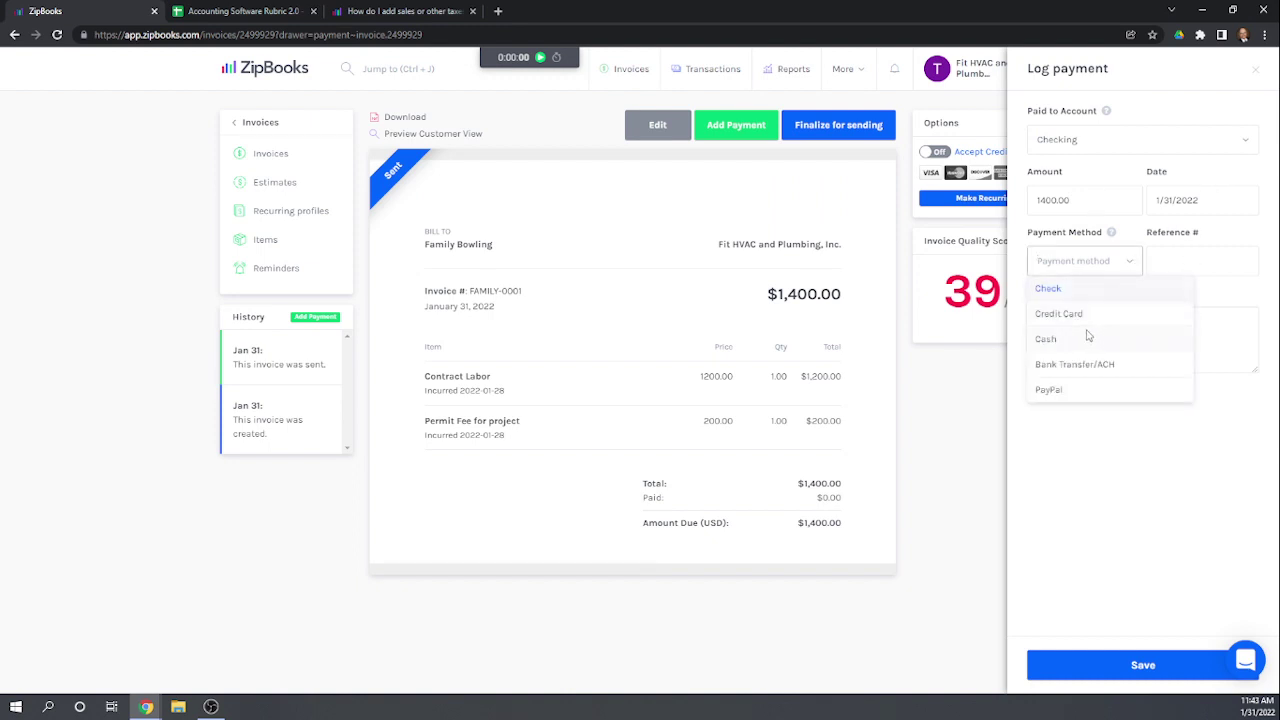
click(1046, 289)
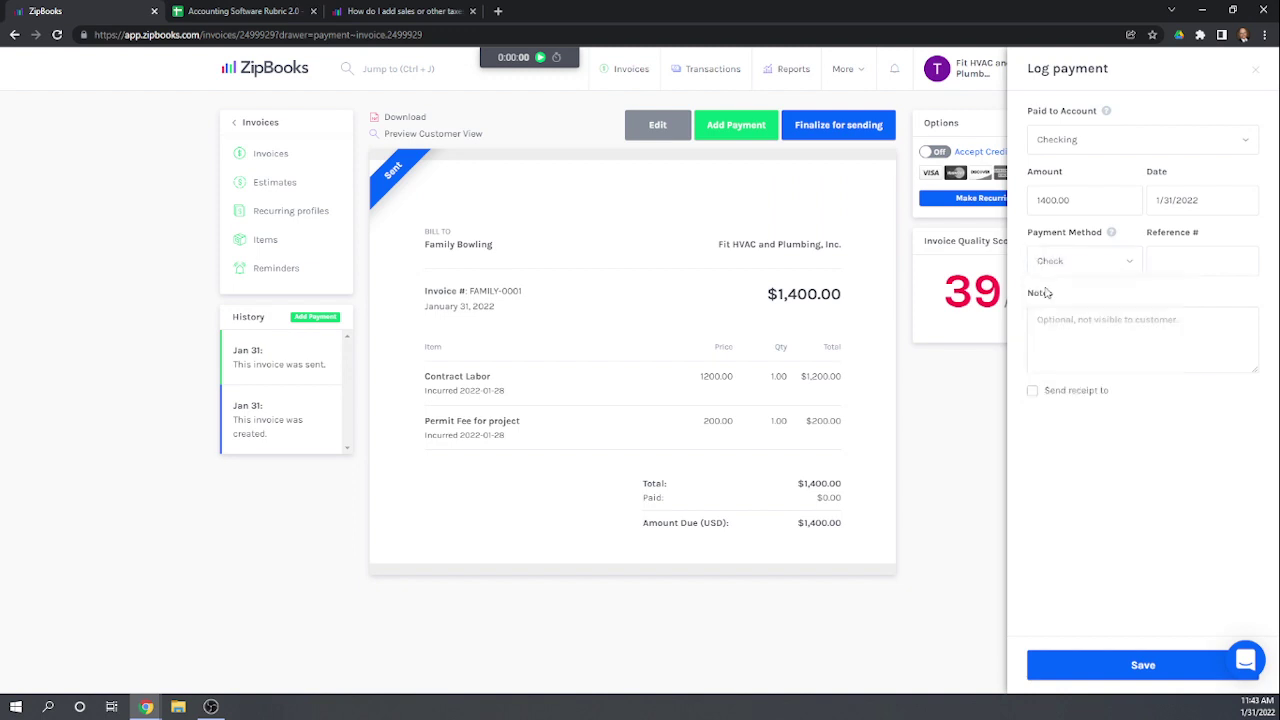
click(1140, 666)
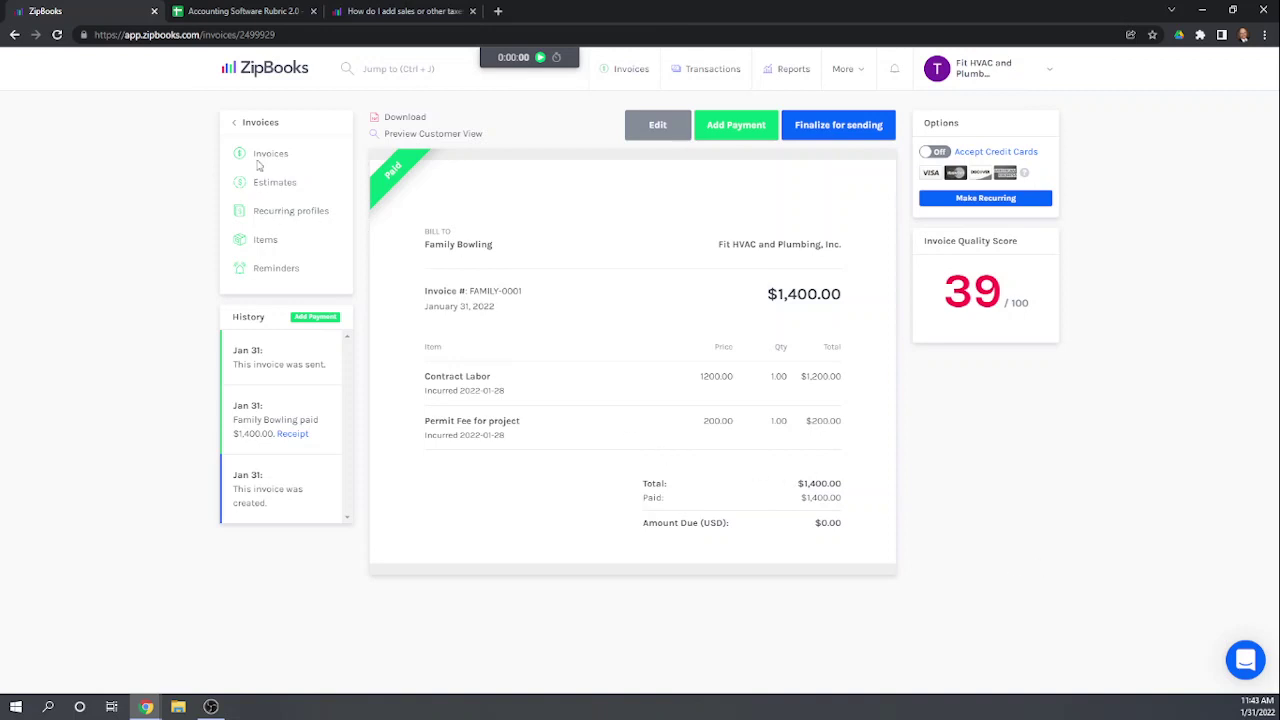
Step: Filter the transactions list to Sales only and bring up the new-transaction options
click(252, 124)
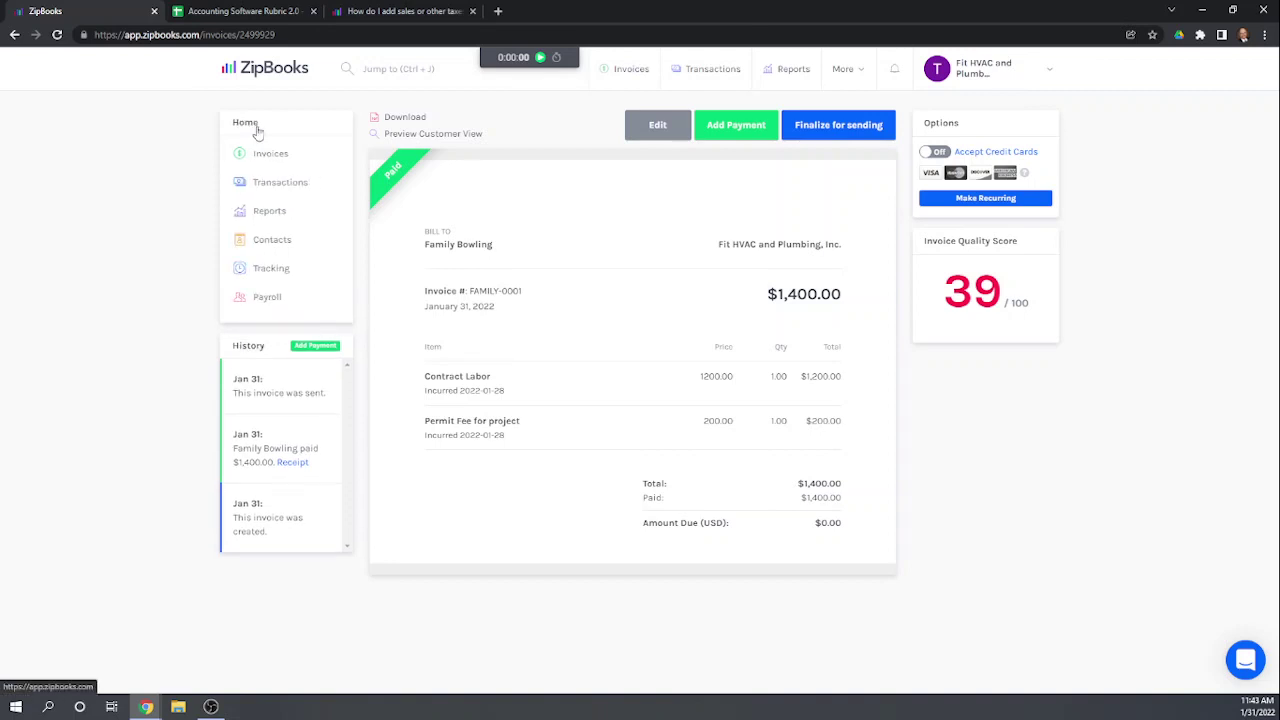
click(278, 185)
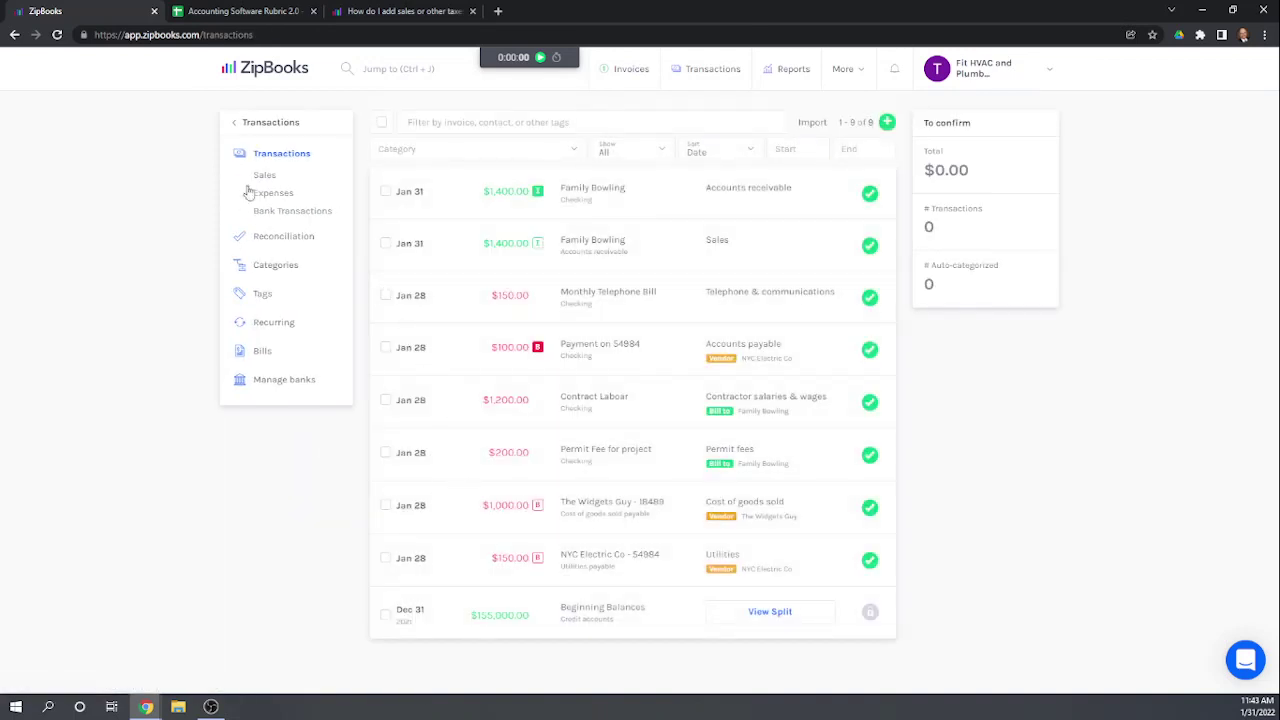
click(264, 176)
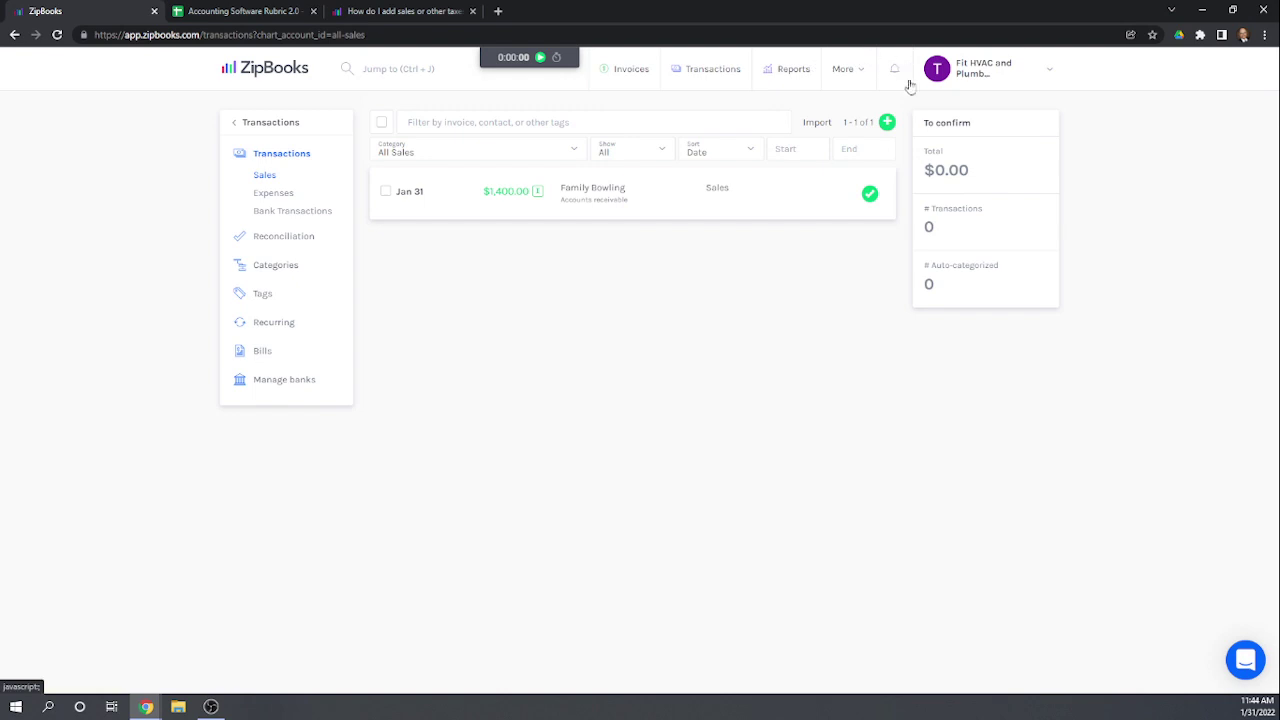
click(888, 122)
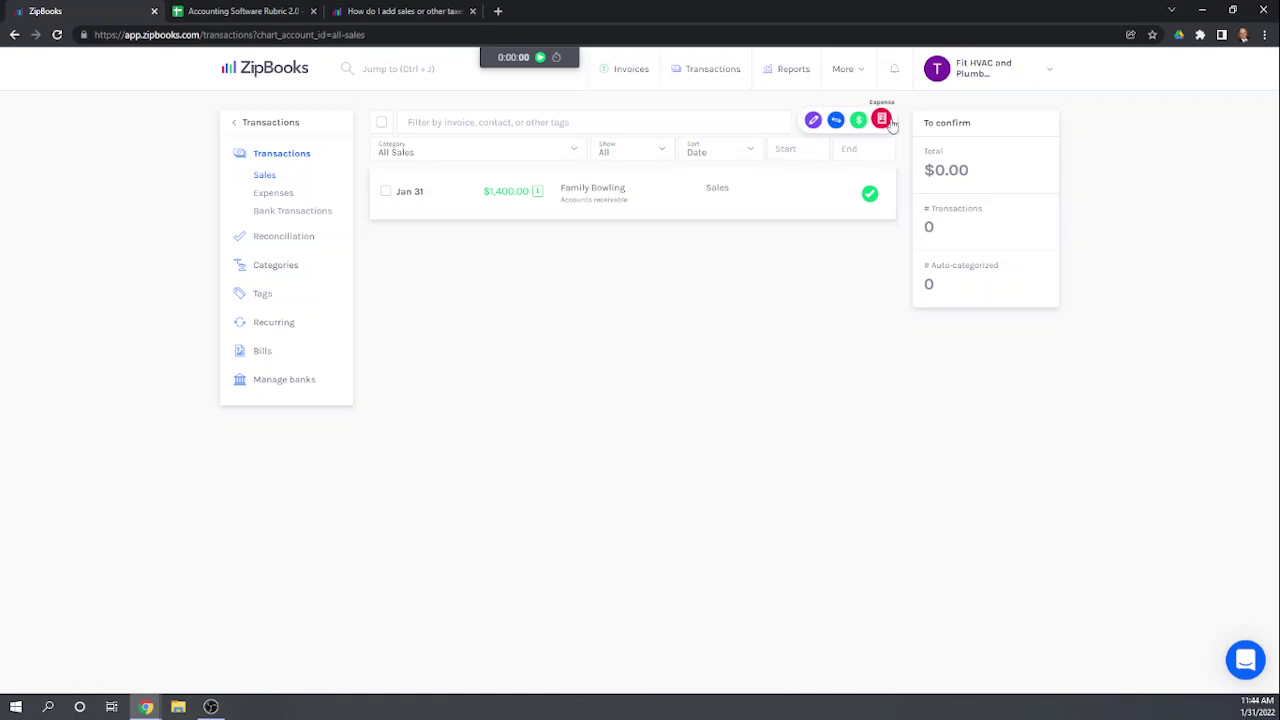
click(858, 121)
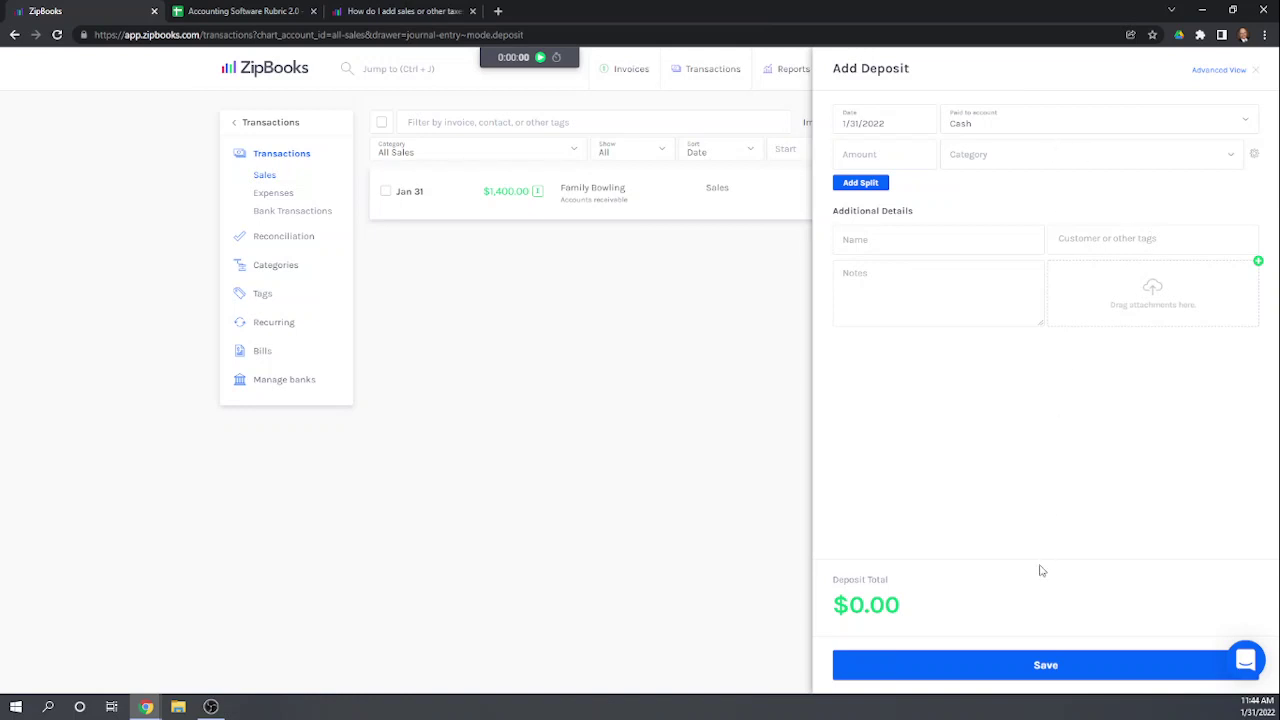
click(1020, 115)
click(860, 157)
text(25)
click(985, 157)
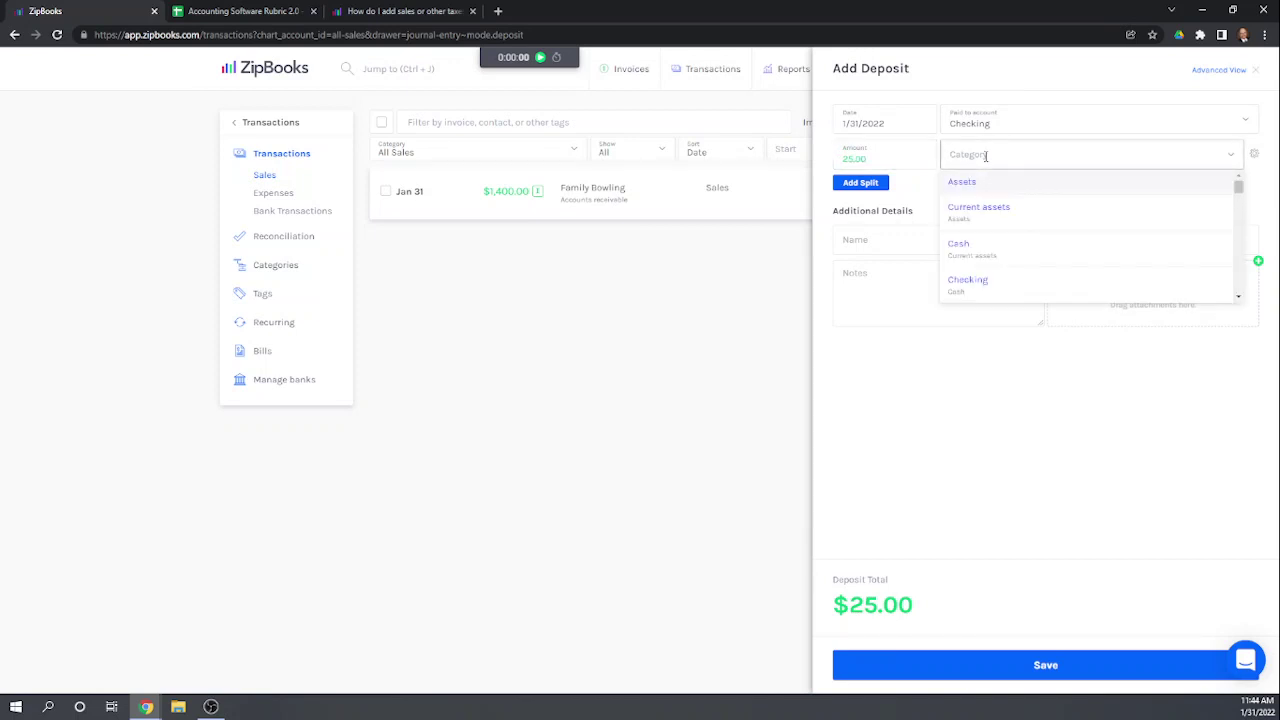
scroll(1013, 193, down, 5)
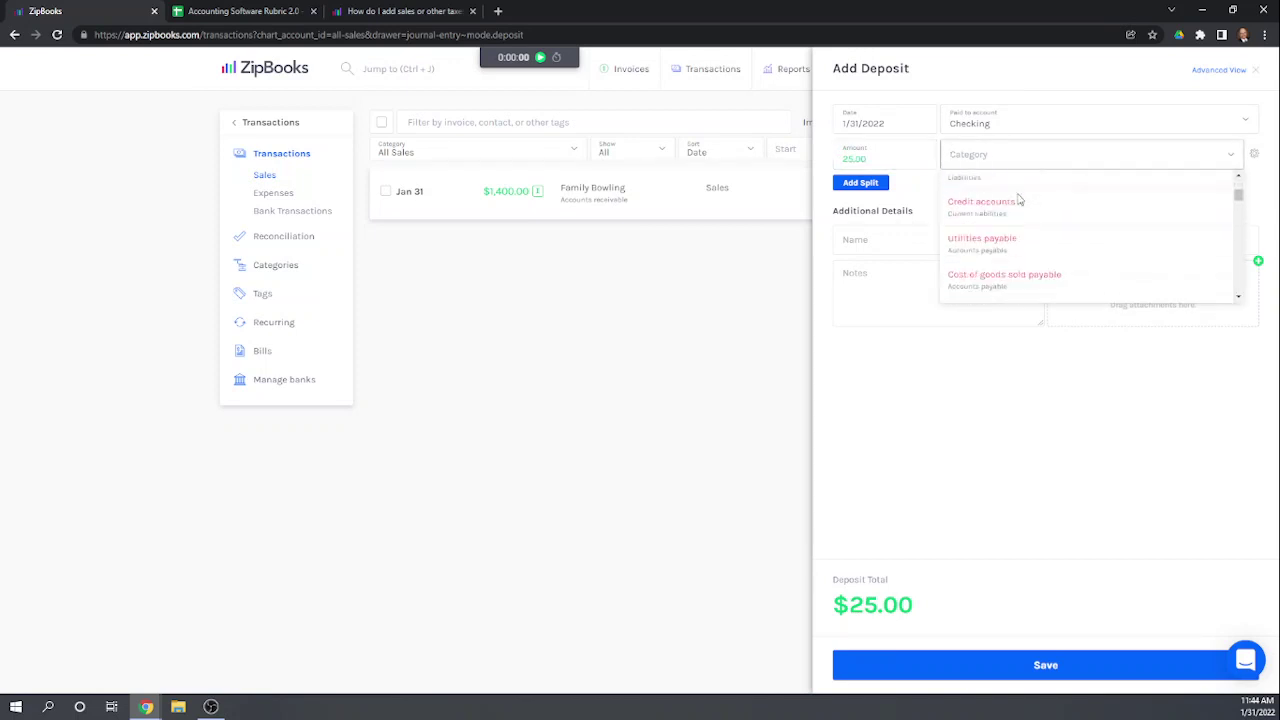
scroll(1018, 200, down, 3)
scroll(1048, 218, down, 2)
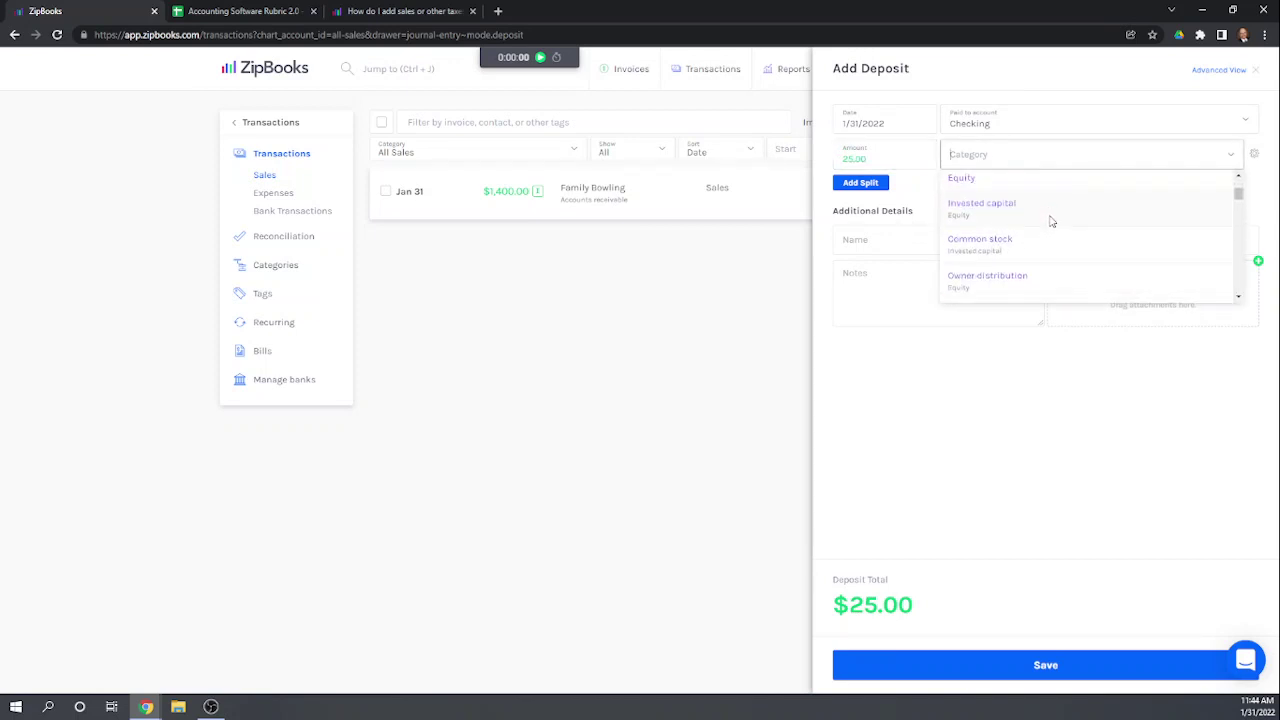
scroll(1065, 230, down, 2)
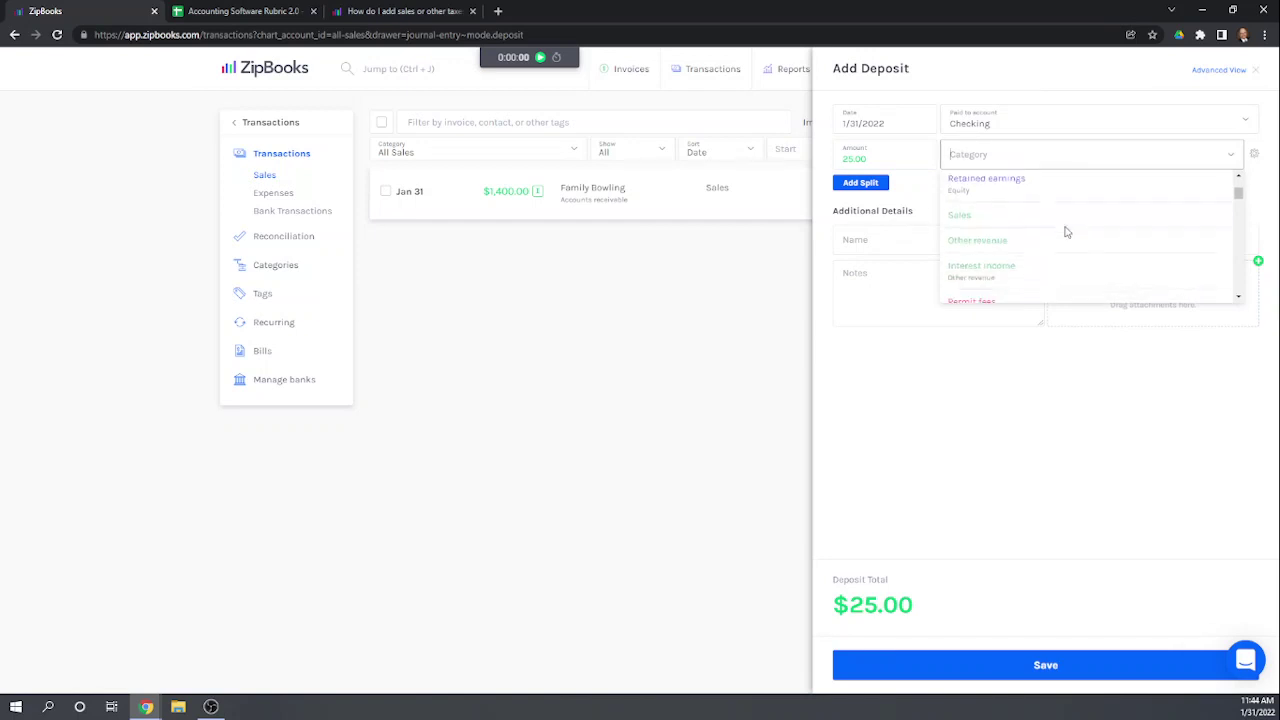
click(978, 219)
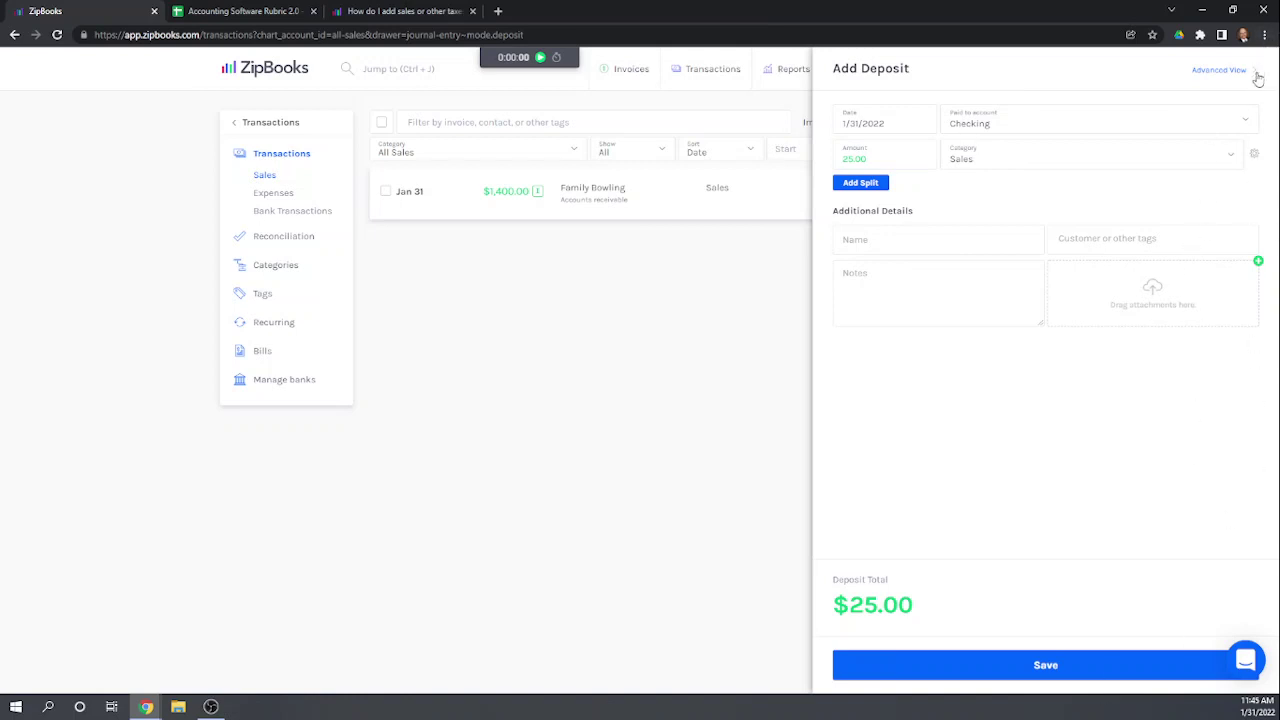
click(1257, 70)
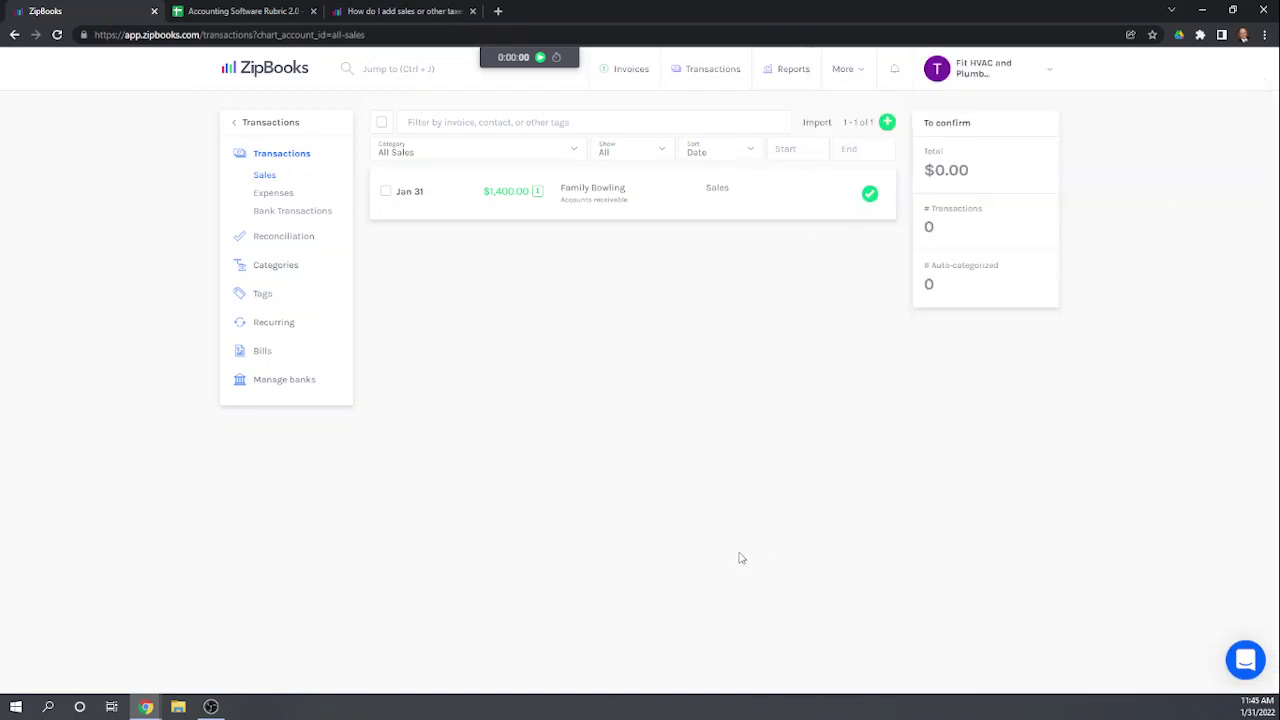
Step: Go back to the Invoices list and start a new blank invoice
click(246, 128)
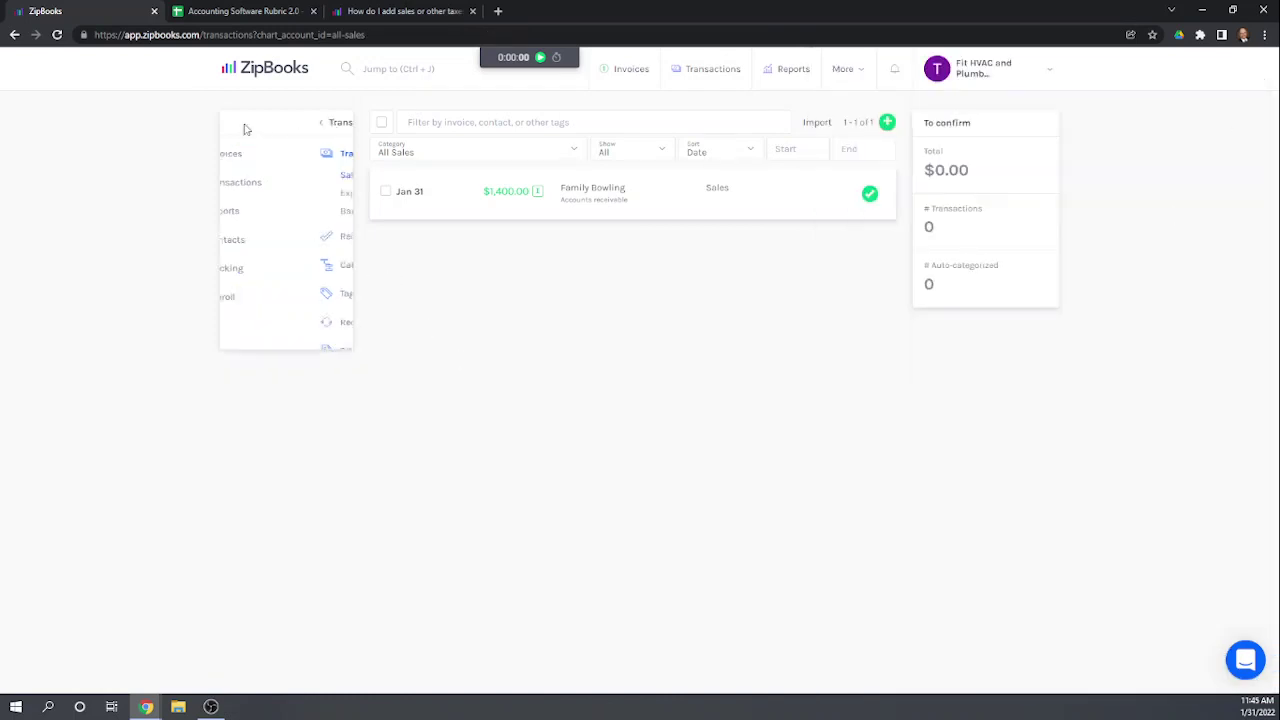
click(283, 162)
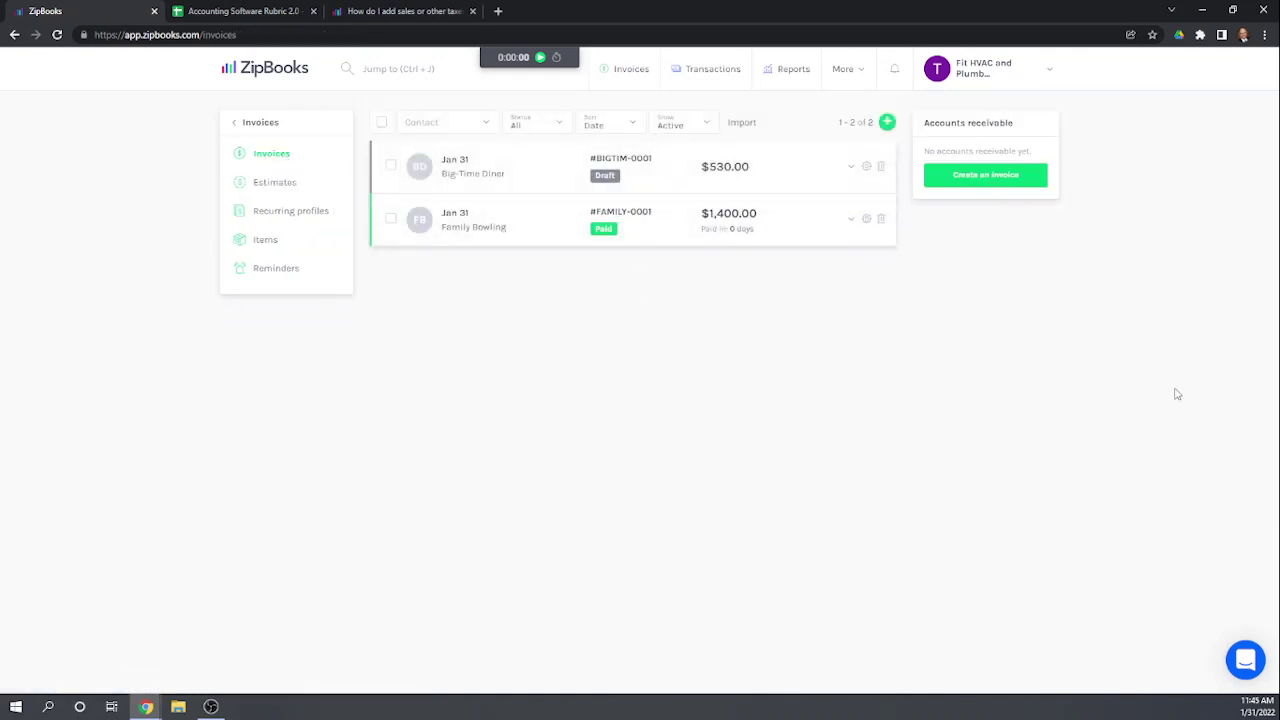
click(887, 124)
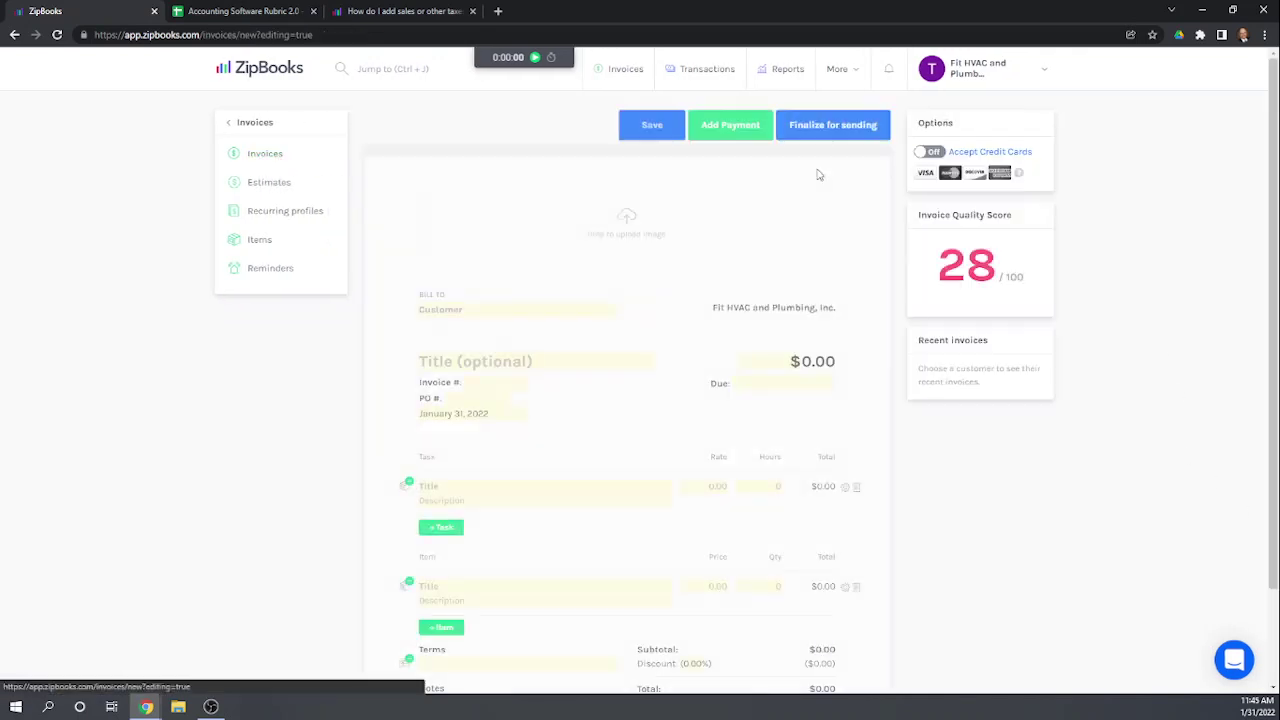
Step: Bill the invoice to a newly created contact named Walk-in Customer
click(589, 310)
text(Wal)
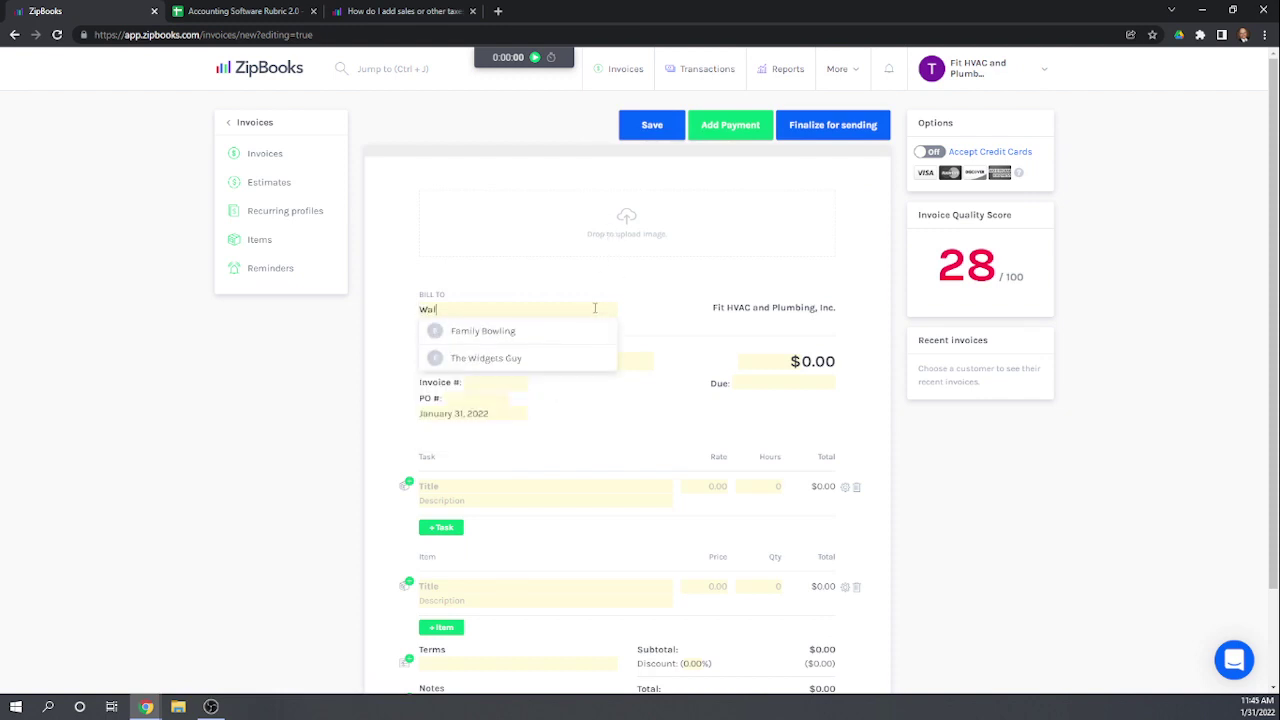
text(k-in Customer)
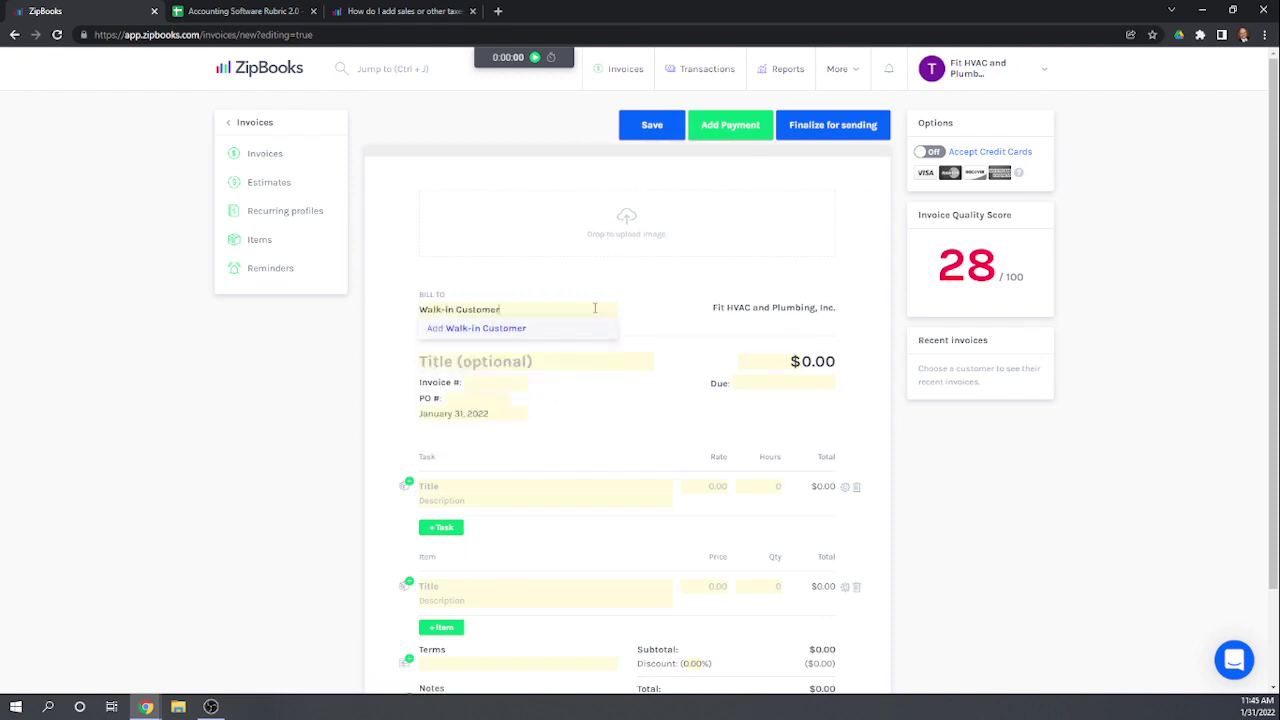
click(502, 329)
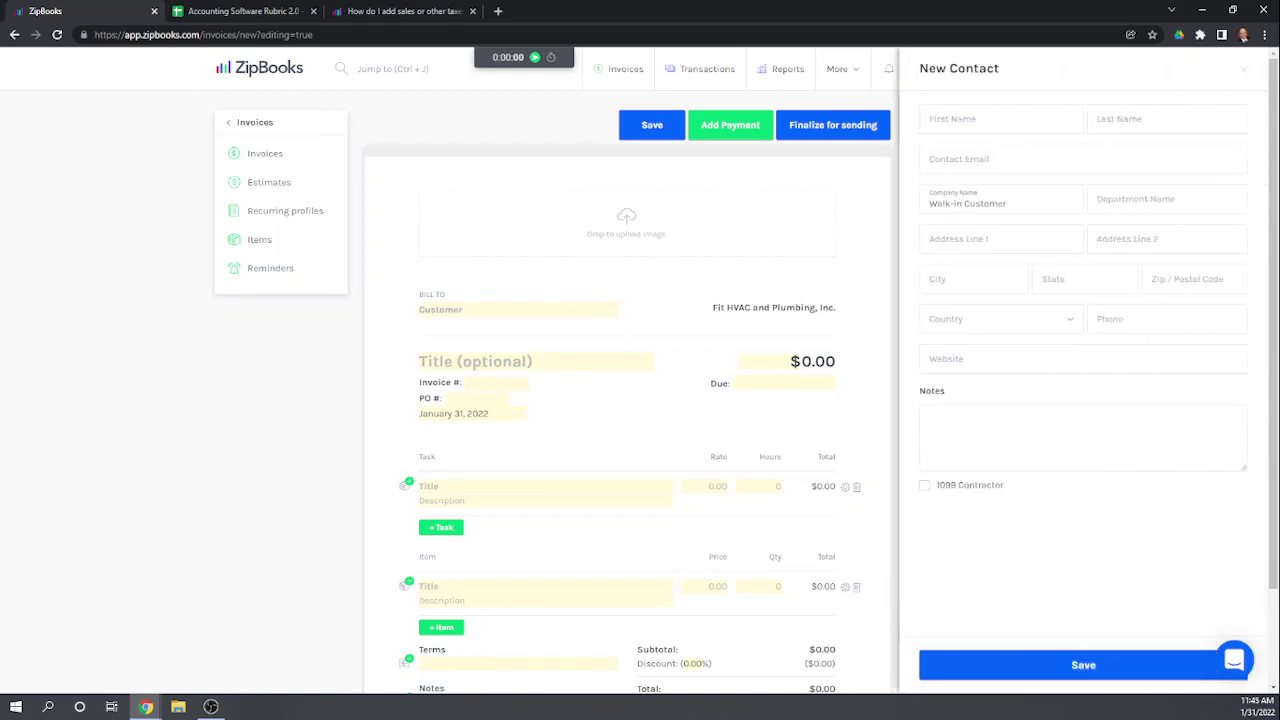
click(1074, 677)
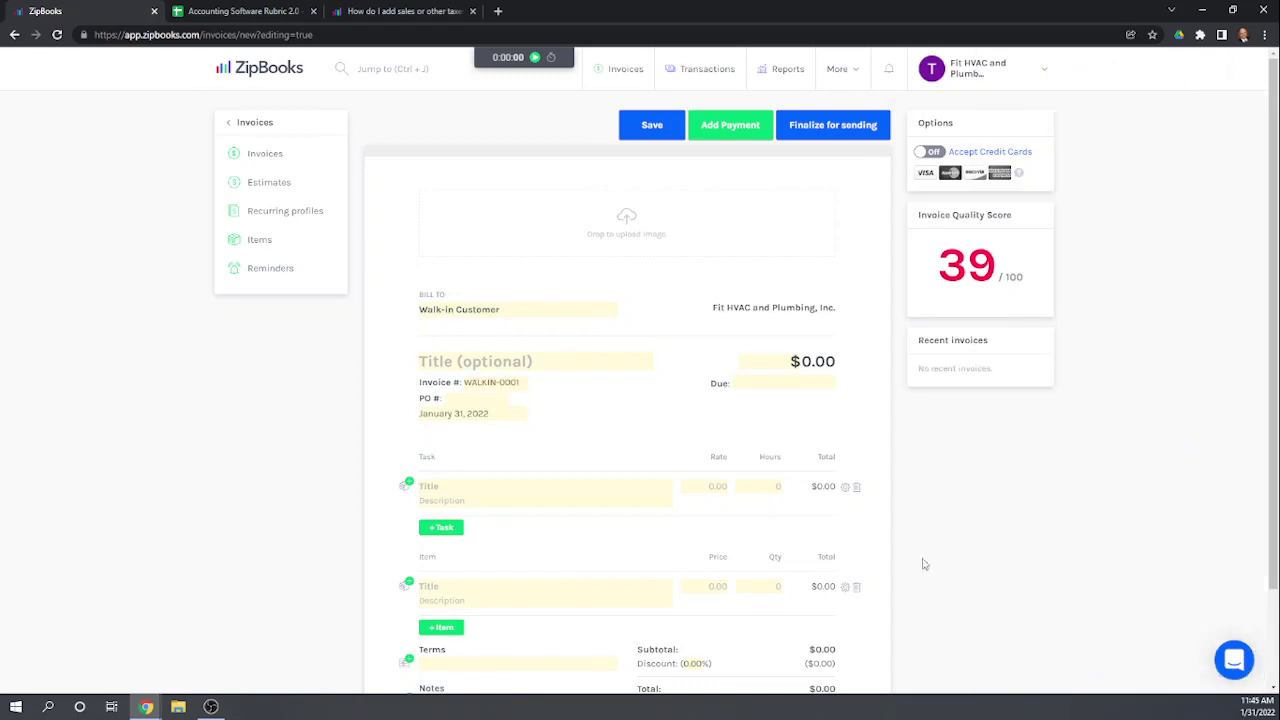
Step: Add a Plumbing Widgets line with New York sales tax and save the $26.50 invoice
scroll(571, 449, down, 2)
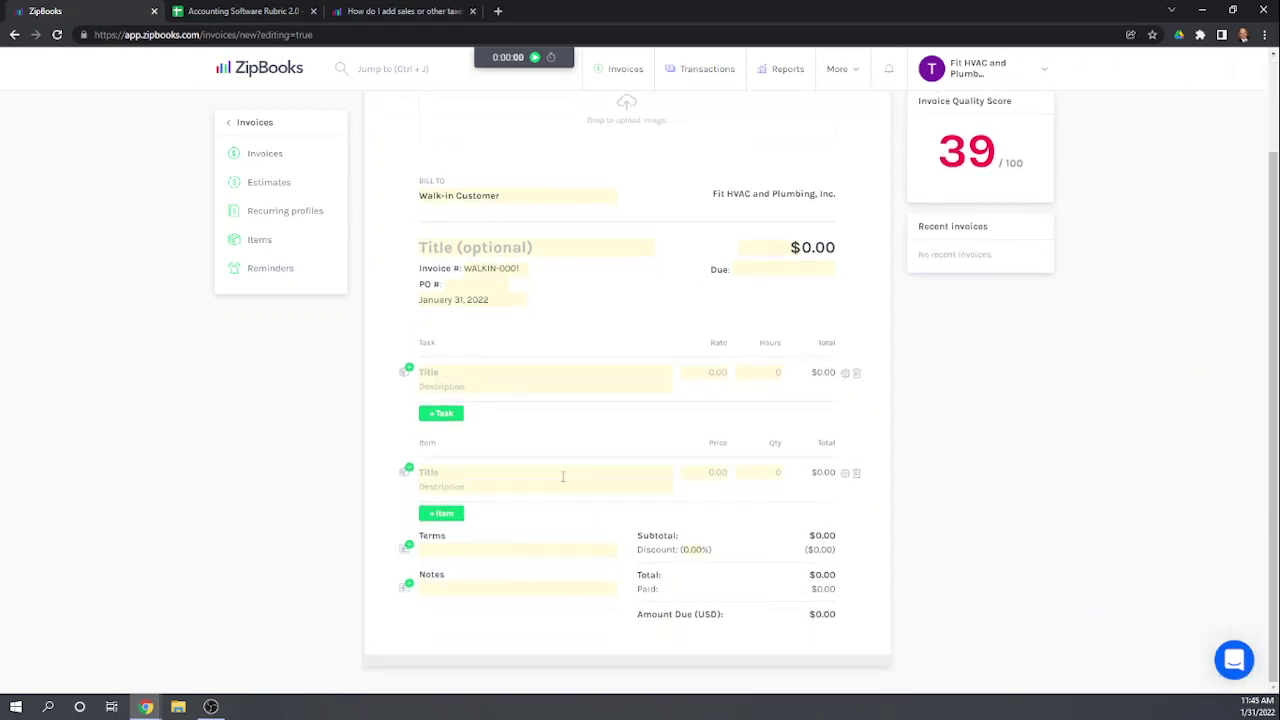
click(563, 477)
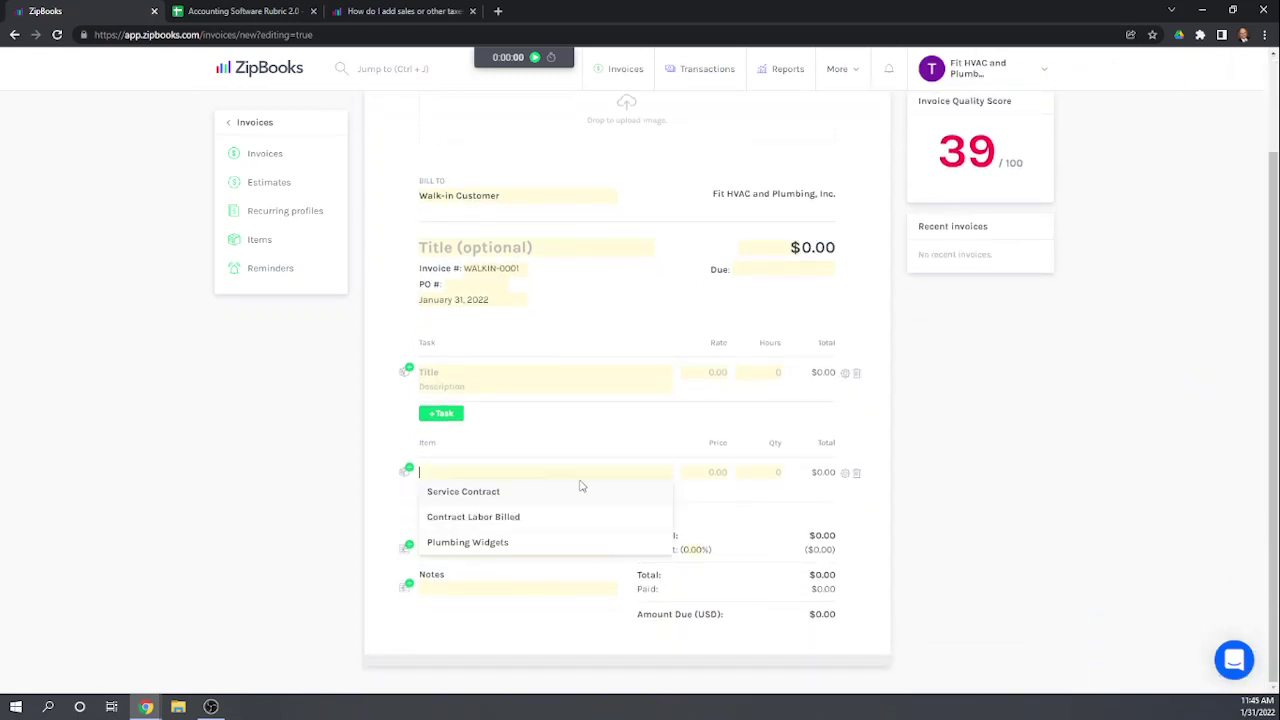
click(500, 542)
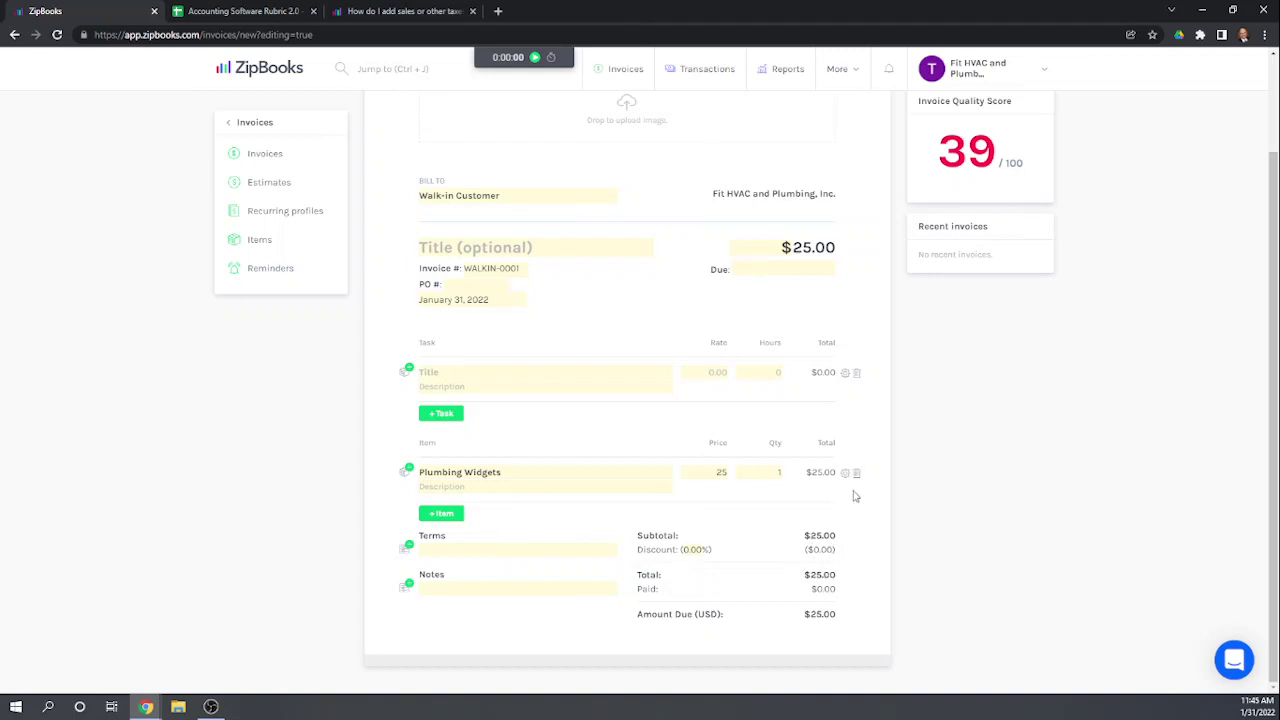
click(845, 473)
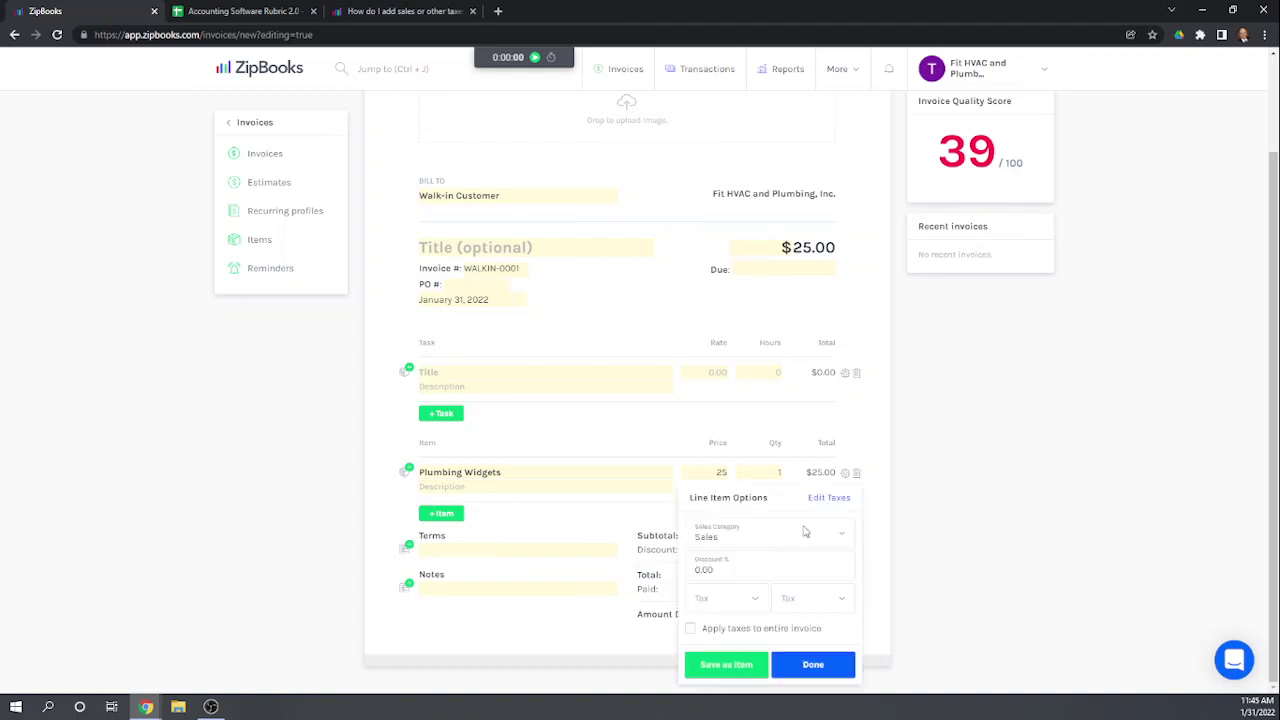
click(720, 596)
click(712, 627)
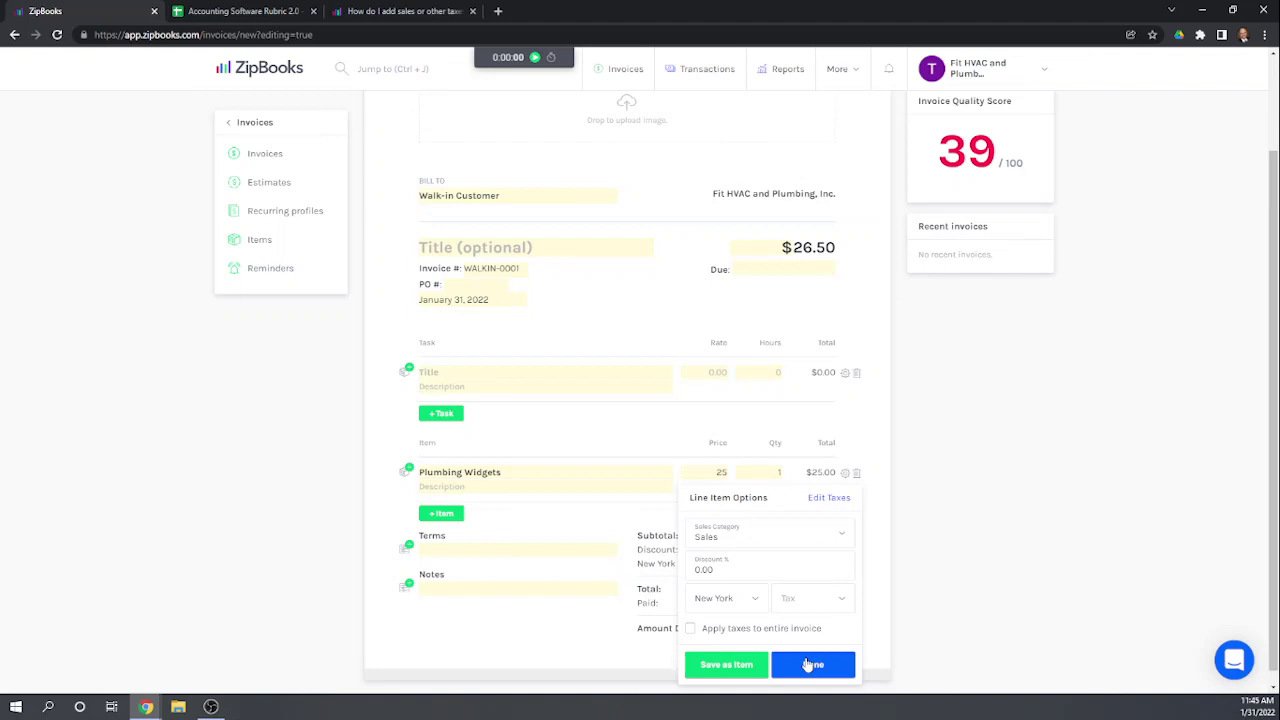
click(810, 665)
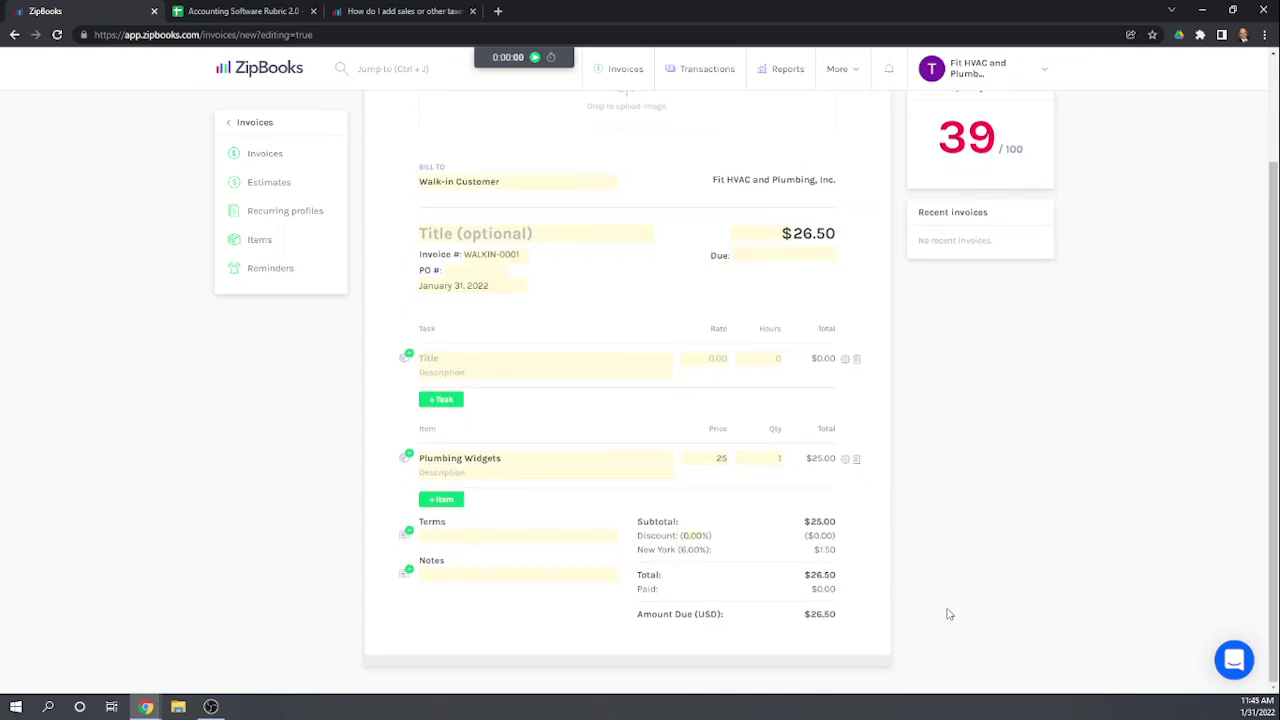
scroll(949, 614, up, 2)
click(748, 125)
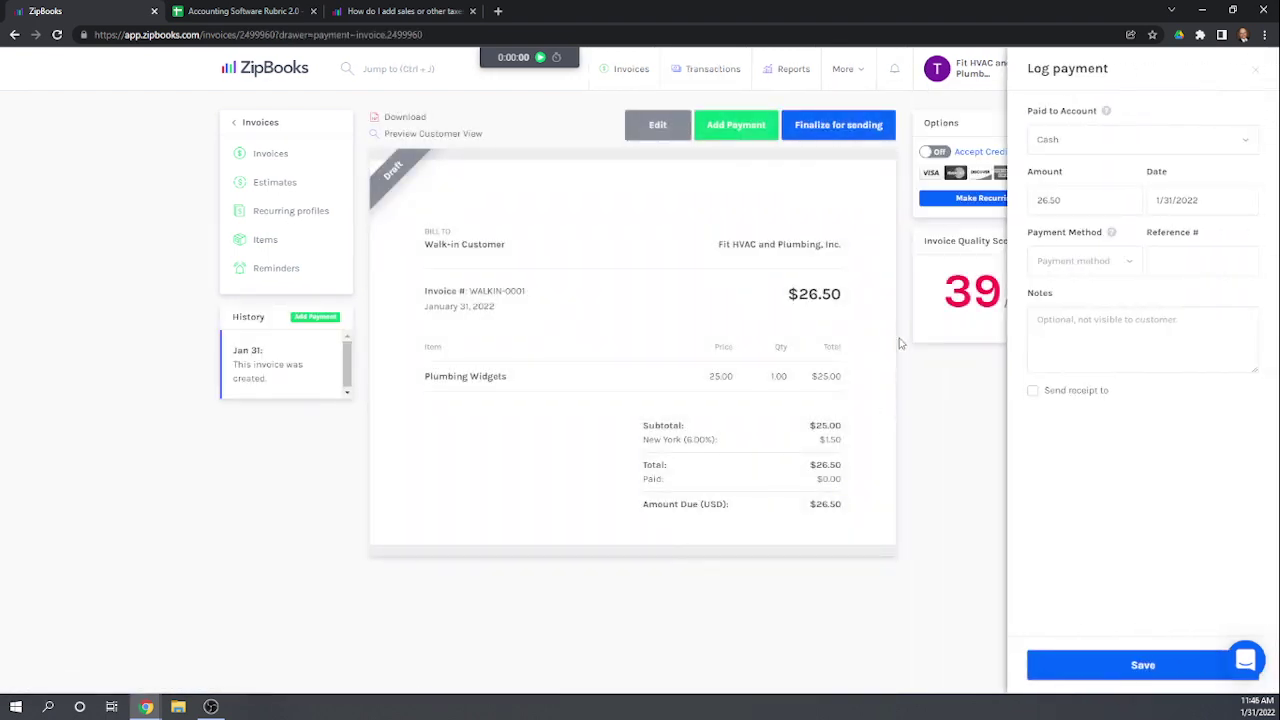
Step: Log the $26.50 payment as Cash deposited into Checking
click(1083, 137)
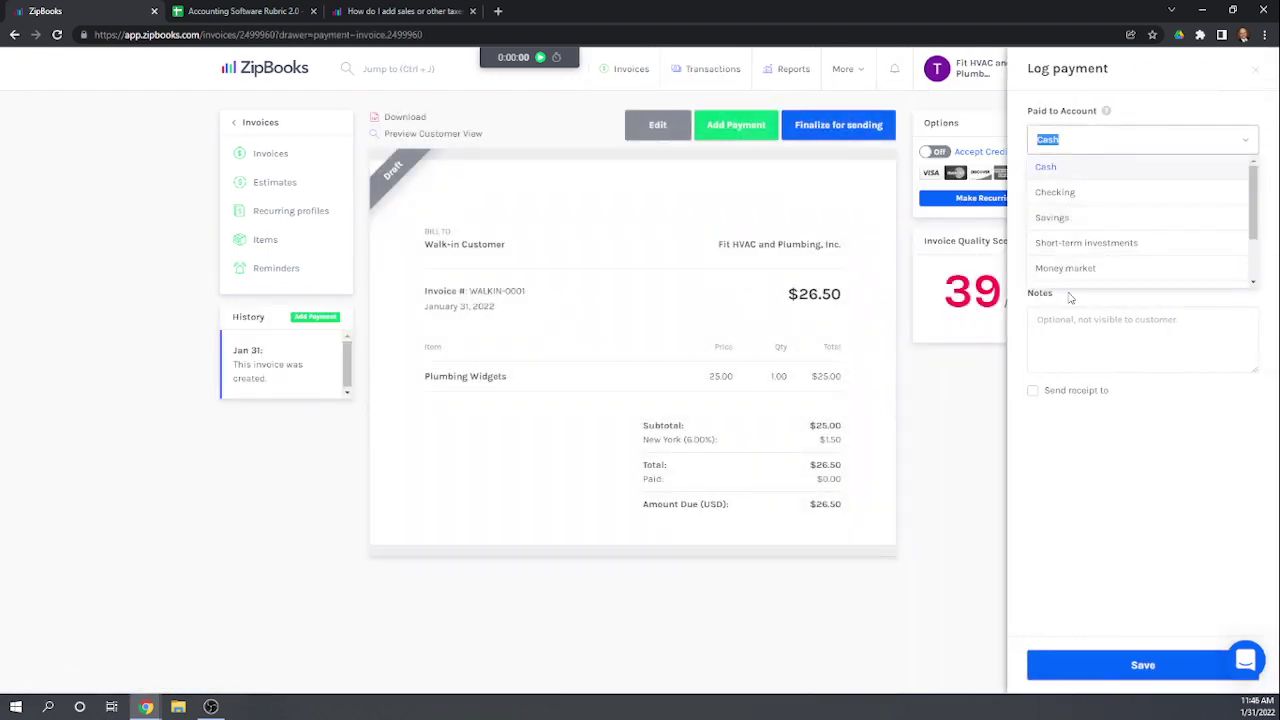
click(1065, 193)
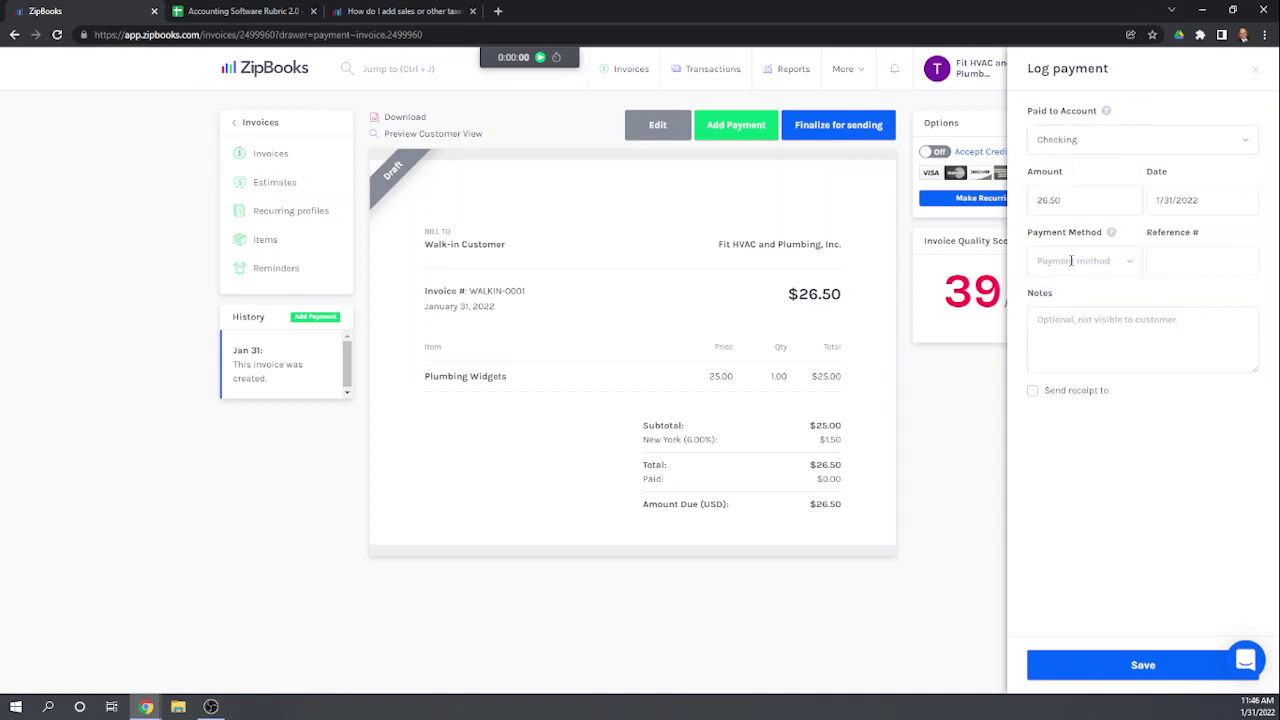
click(1117, 260)
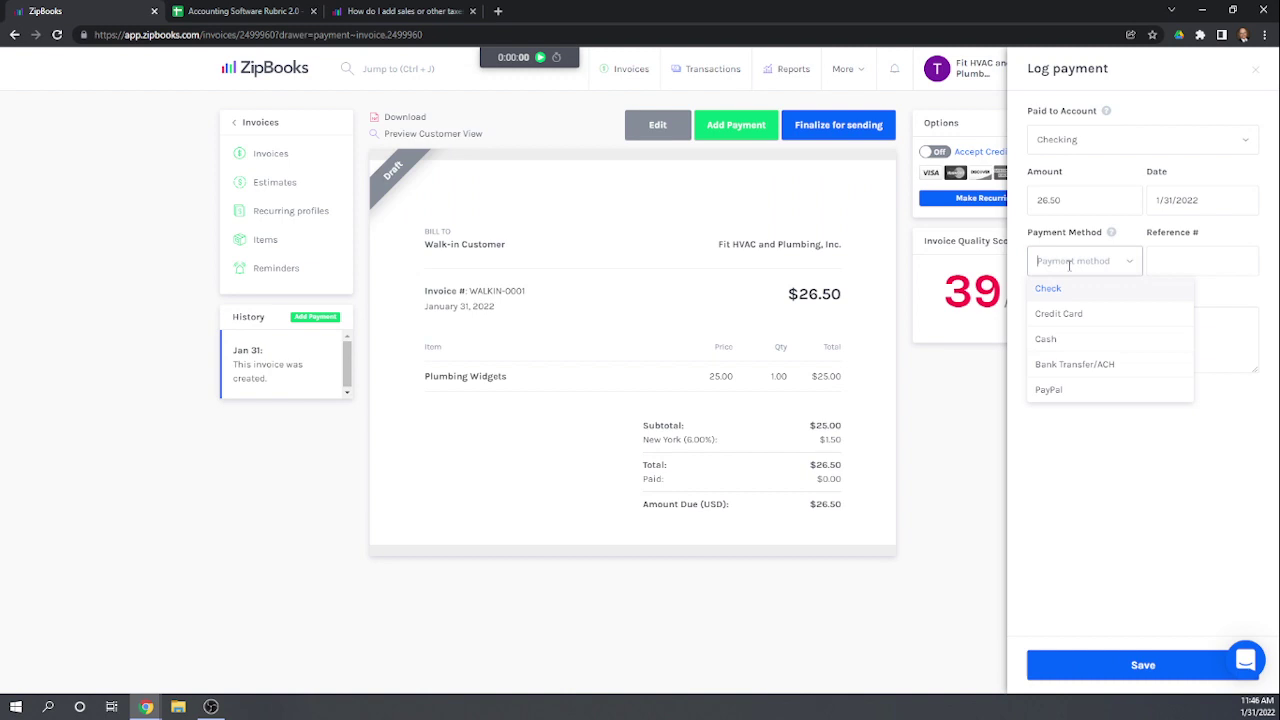
click(1055, 340)
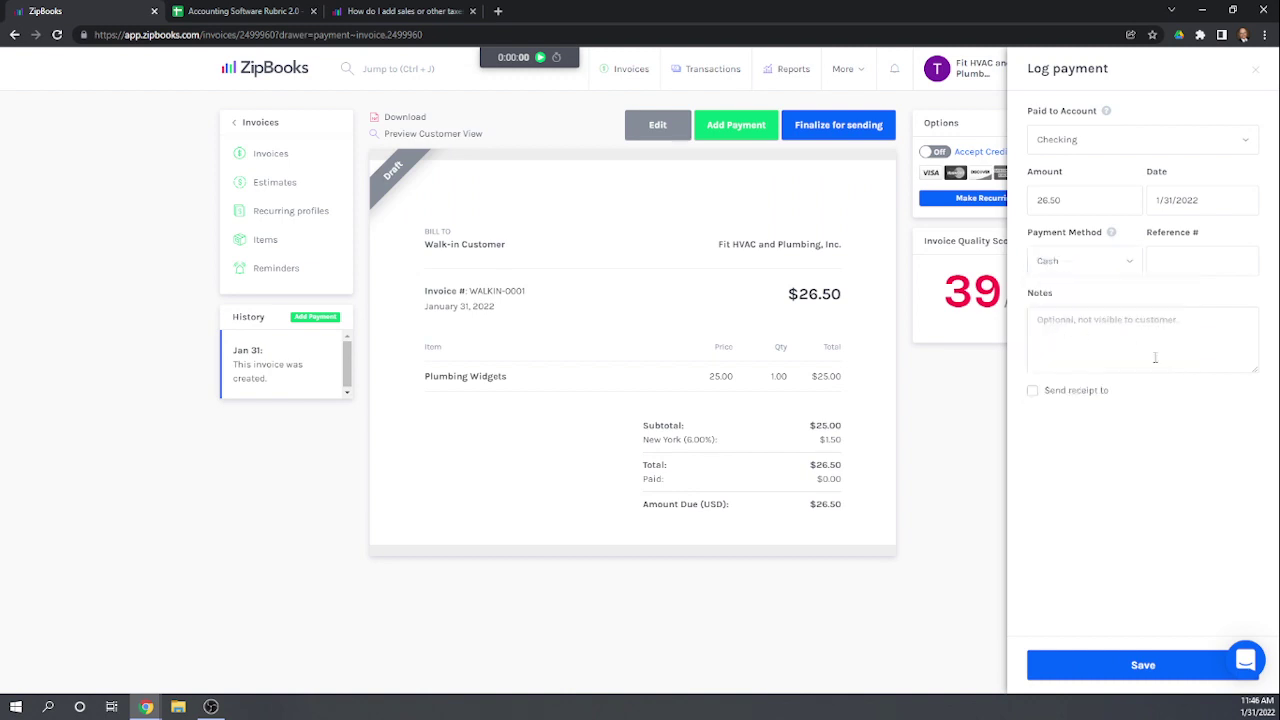
click(1120, 668)
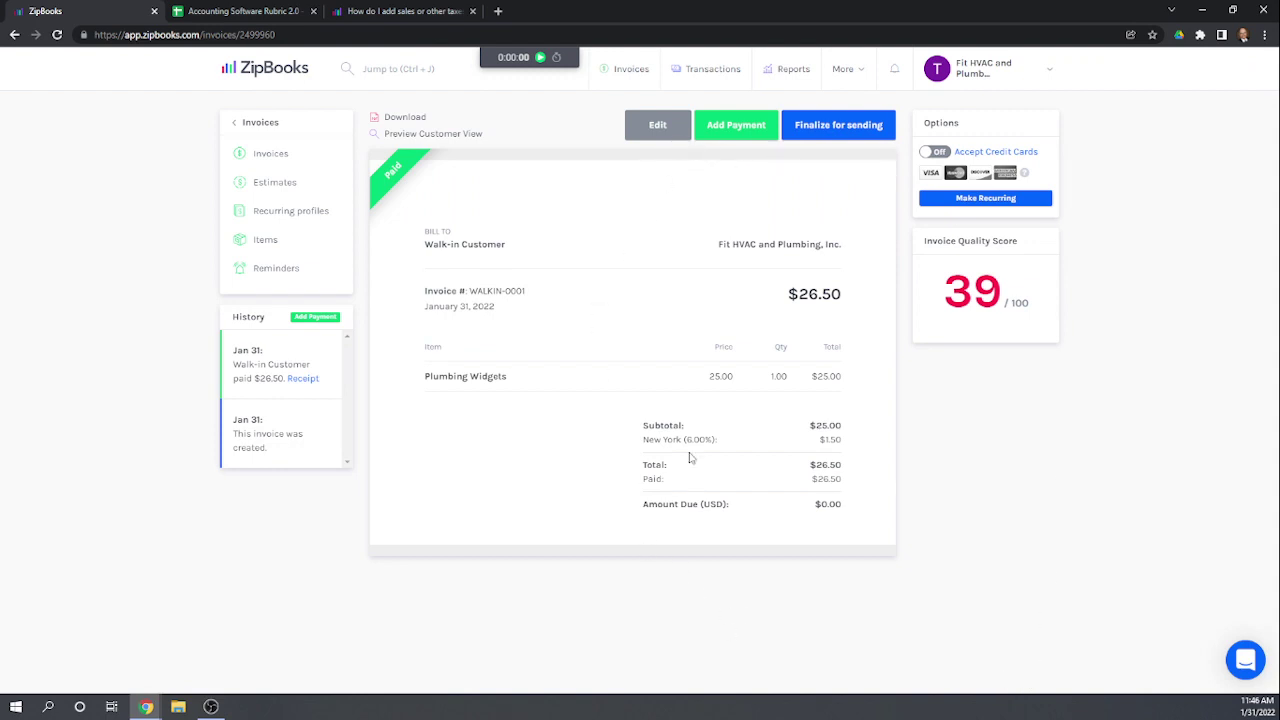
Step: Finalize the Walk-in Customer invoice and send it to the recipient's e-mail address
click(828, 128)
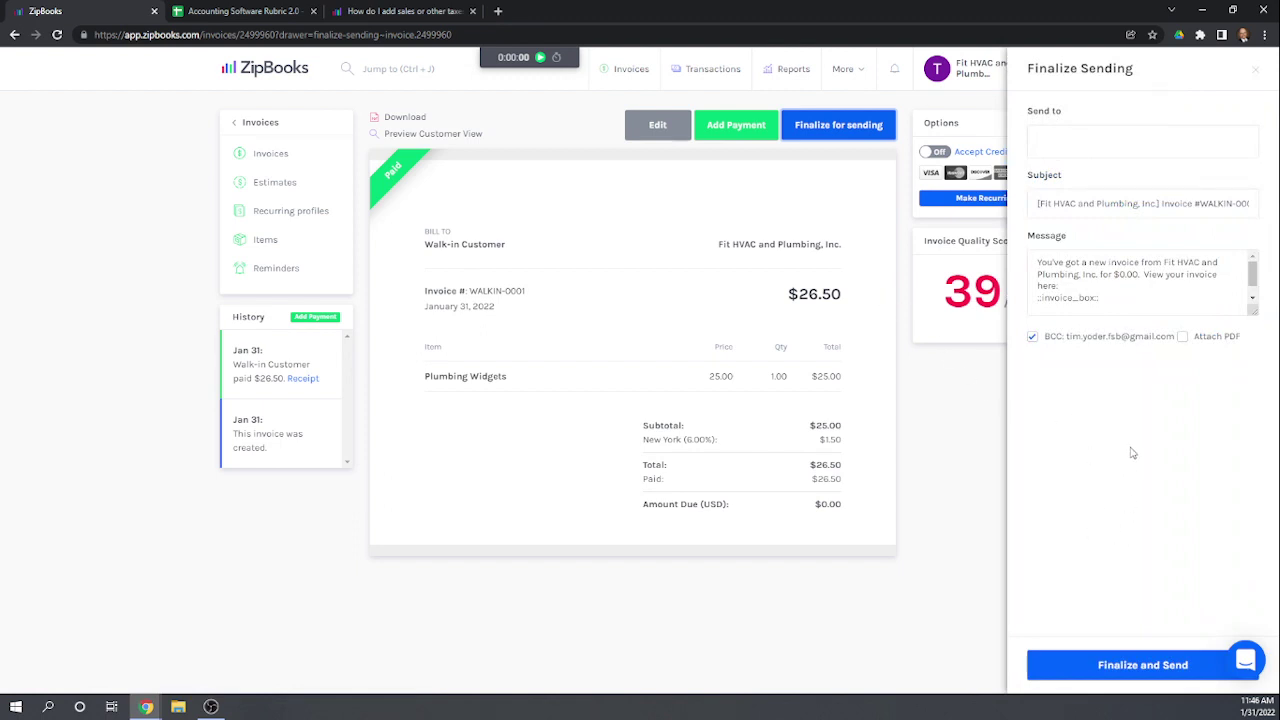
click(1066, 139)
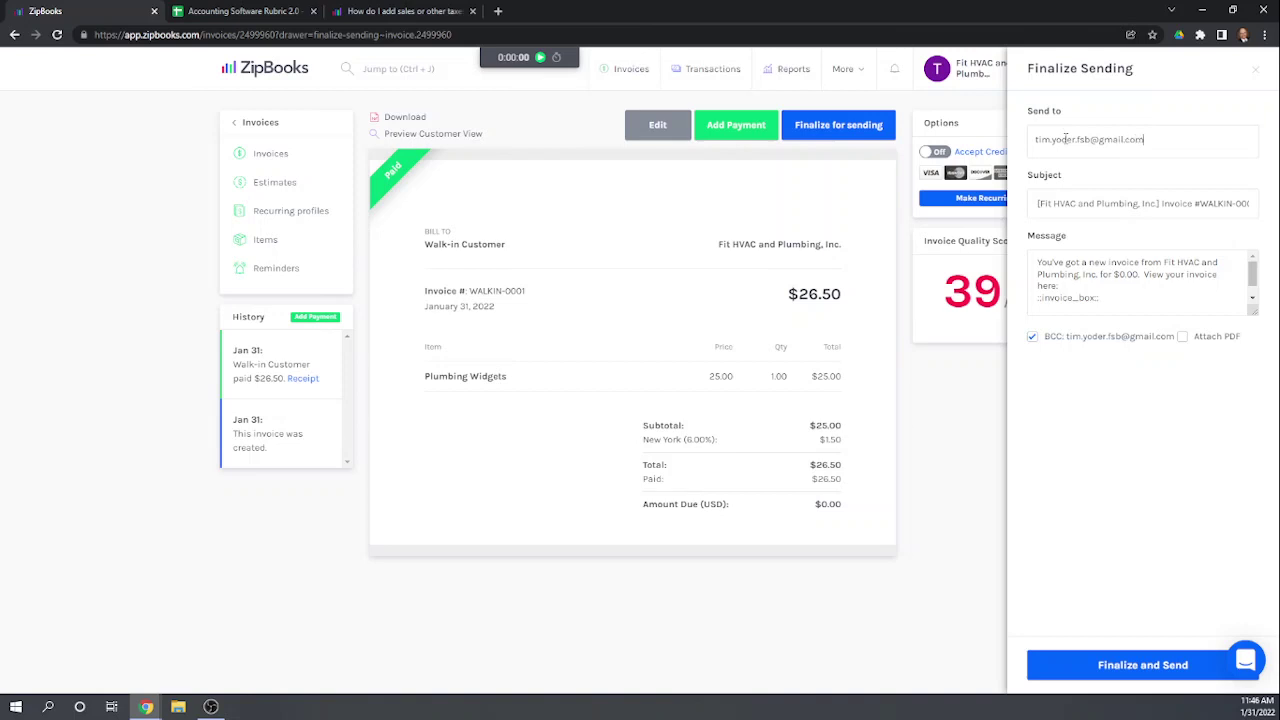
click(1135, 469)
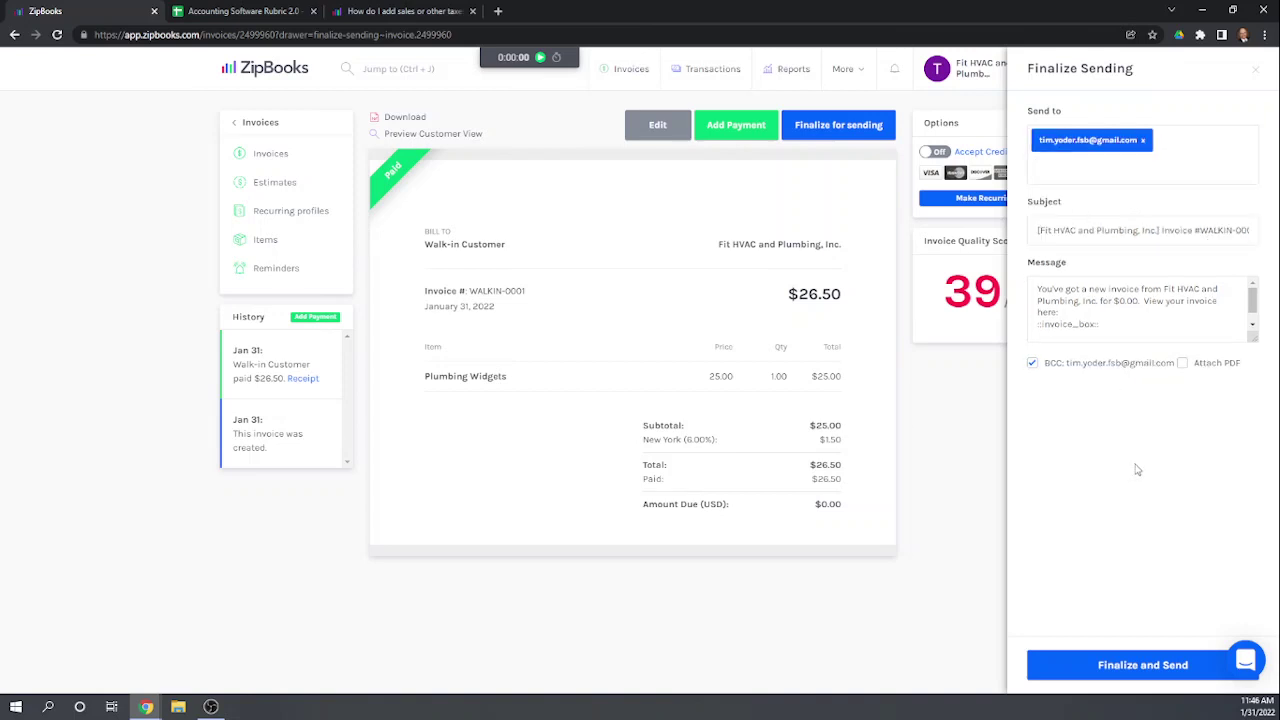
click(1137, 666)
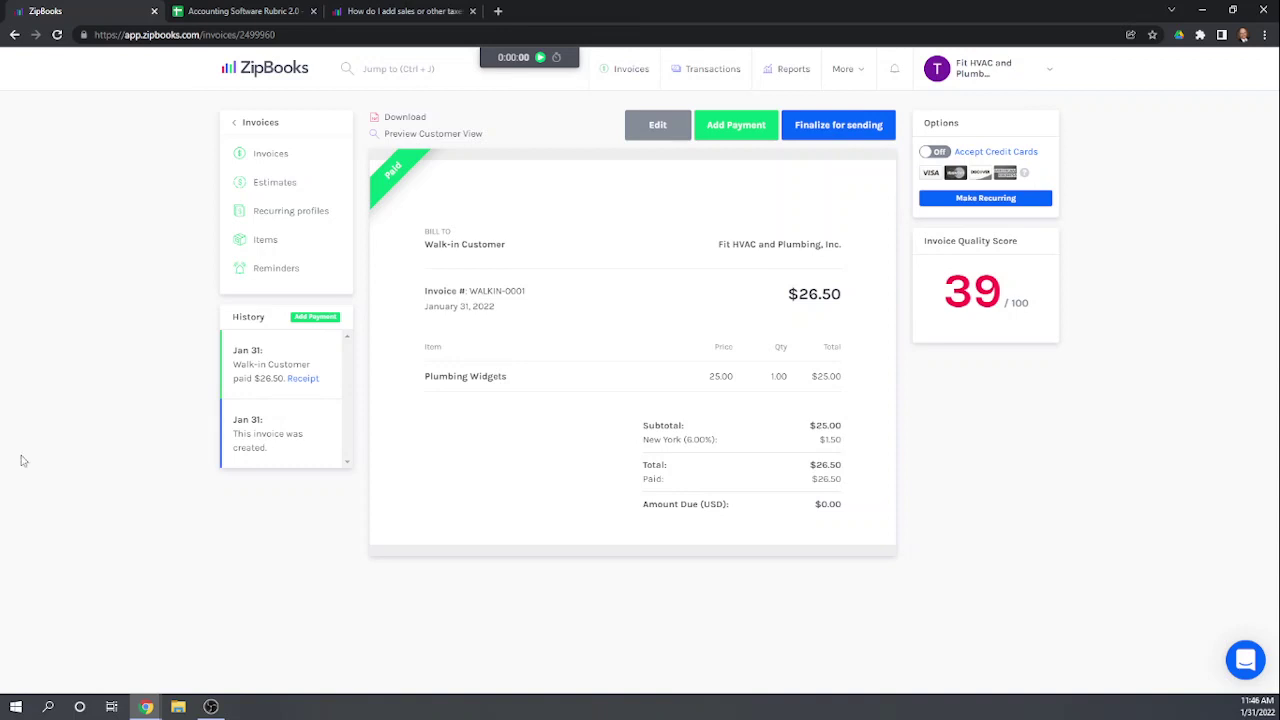
Step: Finalize the $530.00 Big-Time Diner invoice, e-mail it to the customer's address, then begin a payment
click(258, 157)
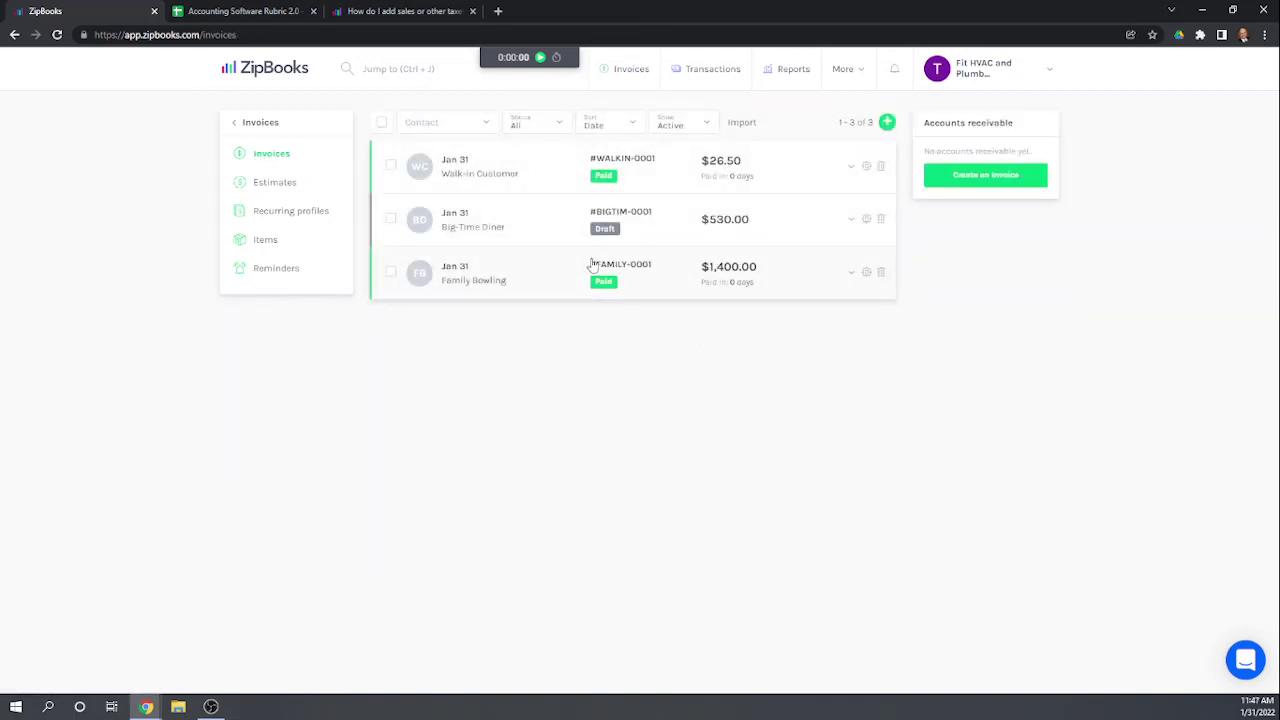
click(470, 225)
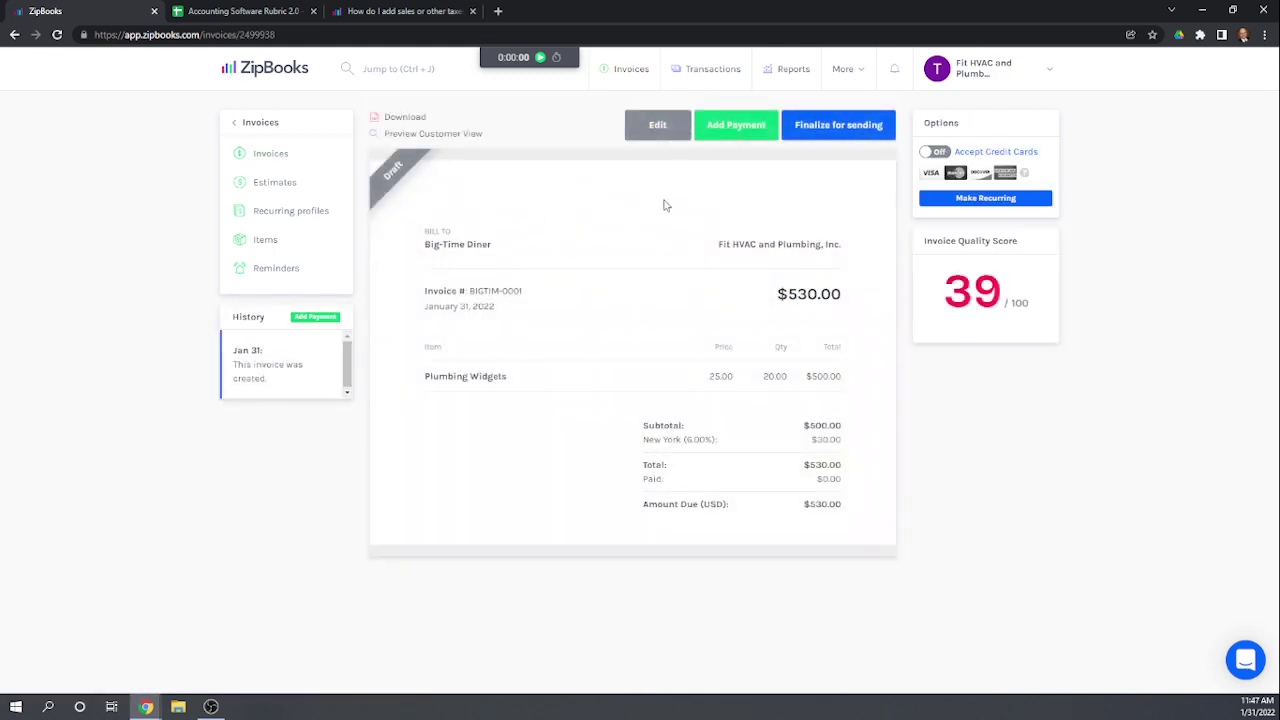
click(817, 126)
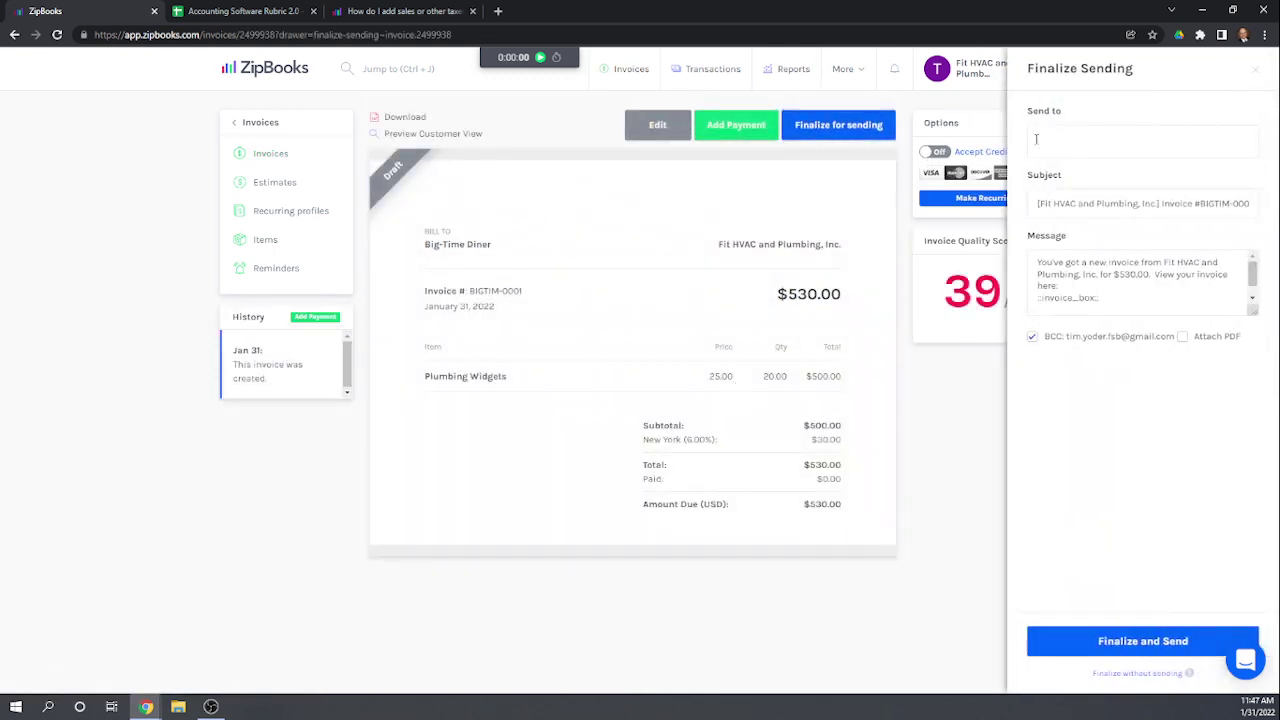
click(1176, 428)
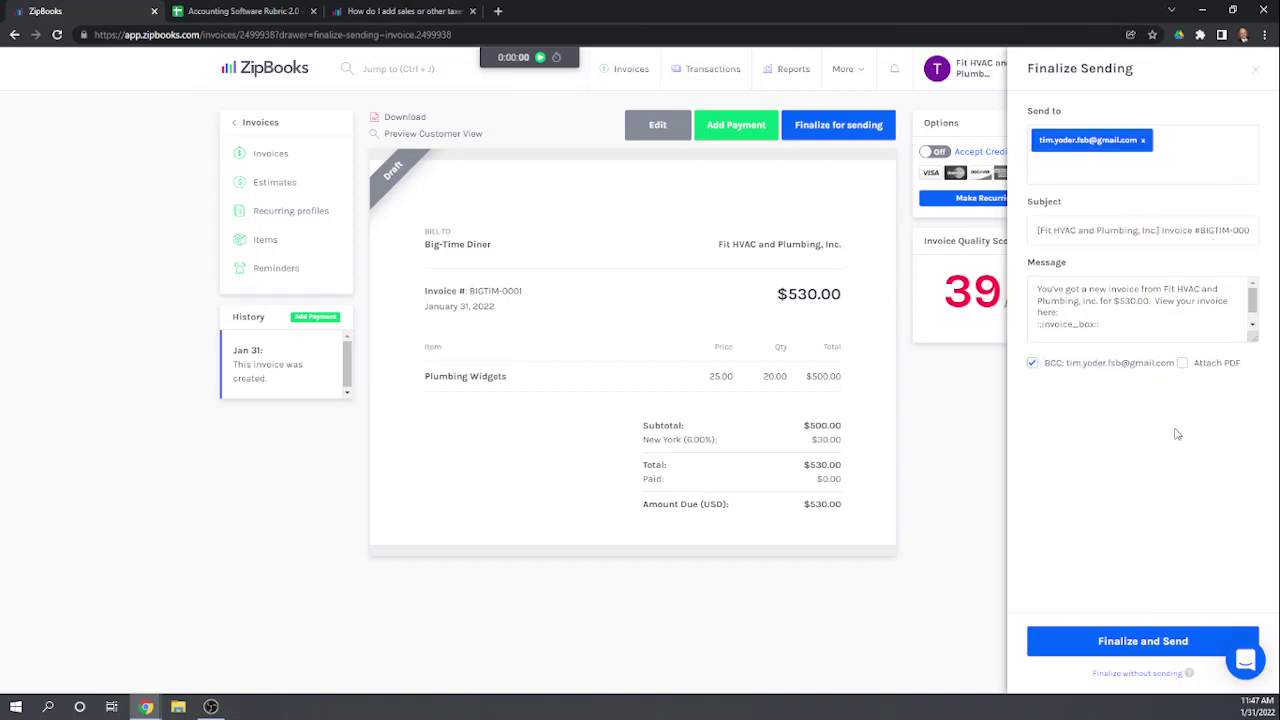
click(1129, 645)
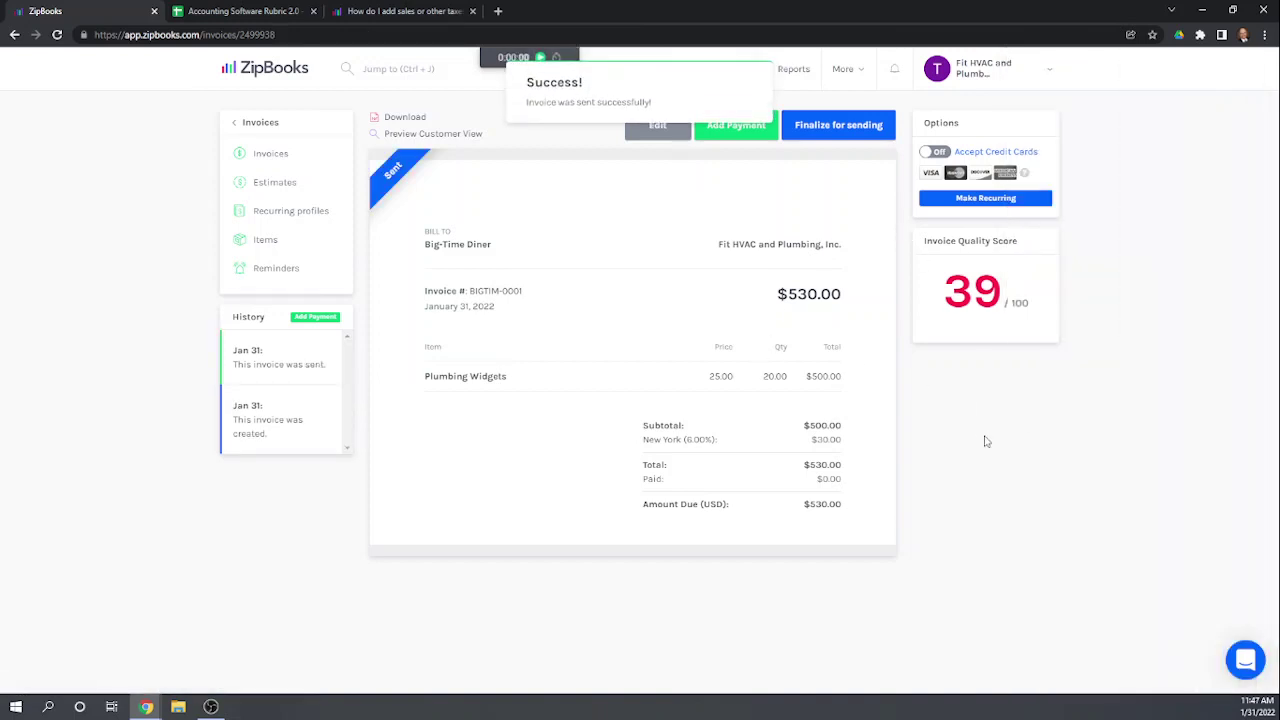
click(734, 128)
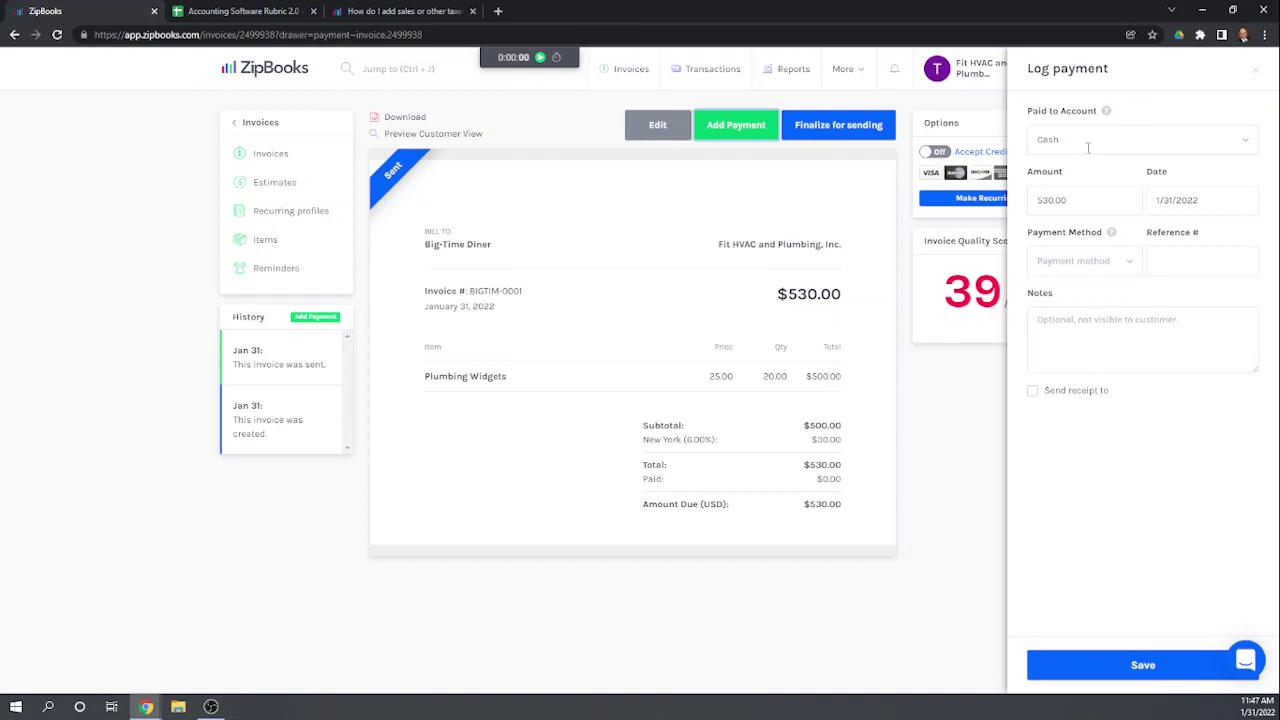
Step: Save a $200.00 check payment into Checking on Big-Time Diner, then return to Invoices
click(1227, 137)
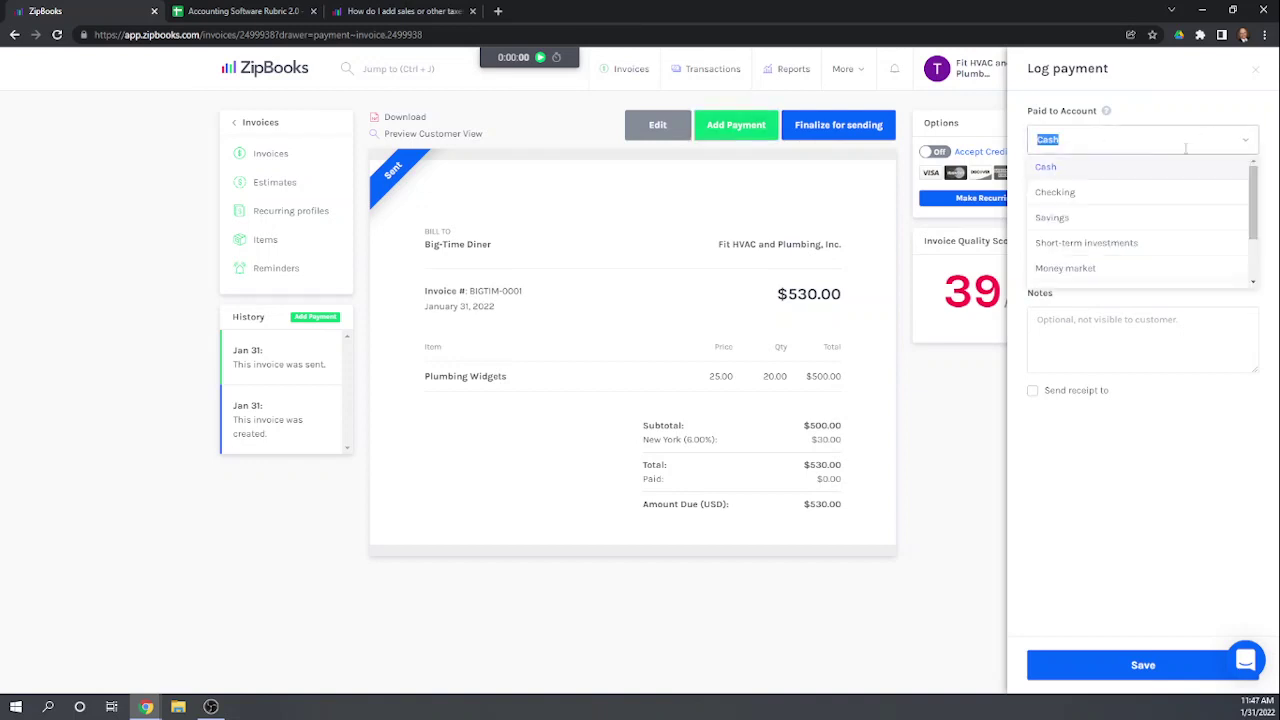
click(1069, 199)
click(1075, 198)
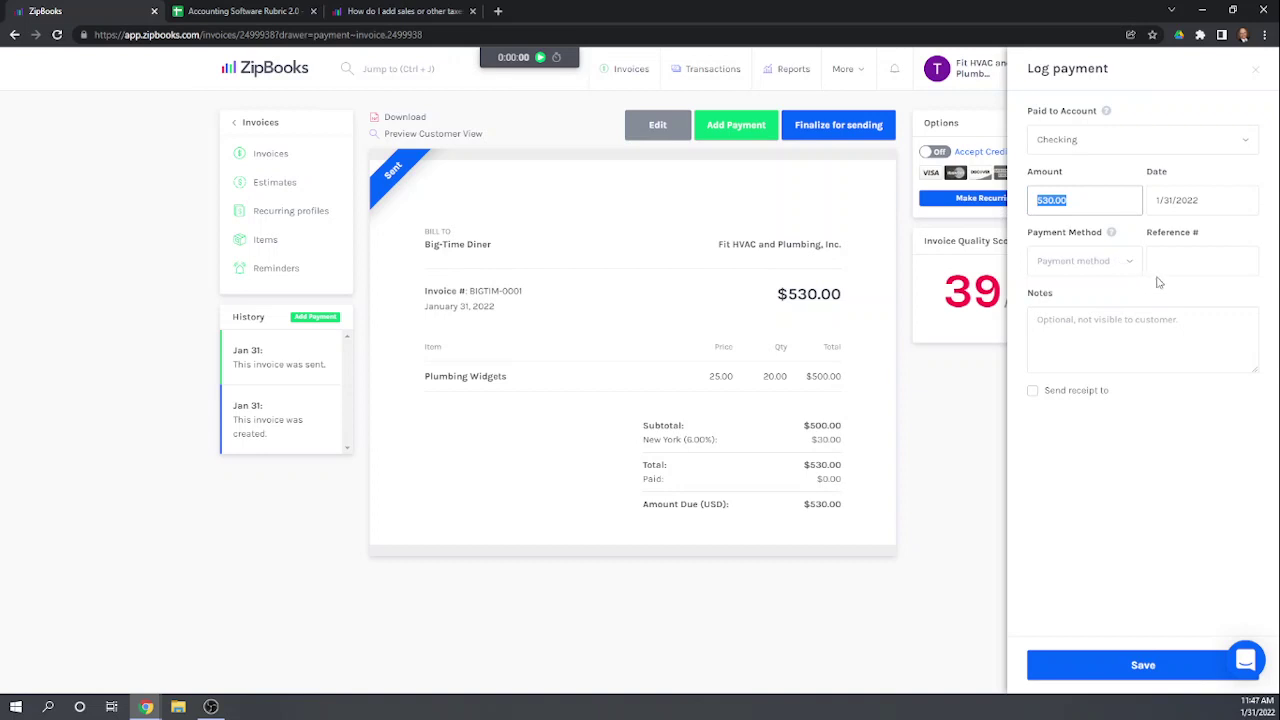
text(200)
click(1188, 410)
click(1093, 258)
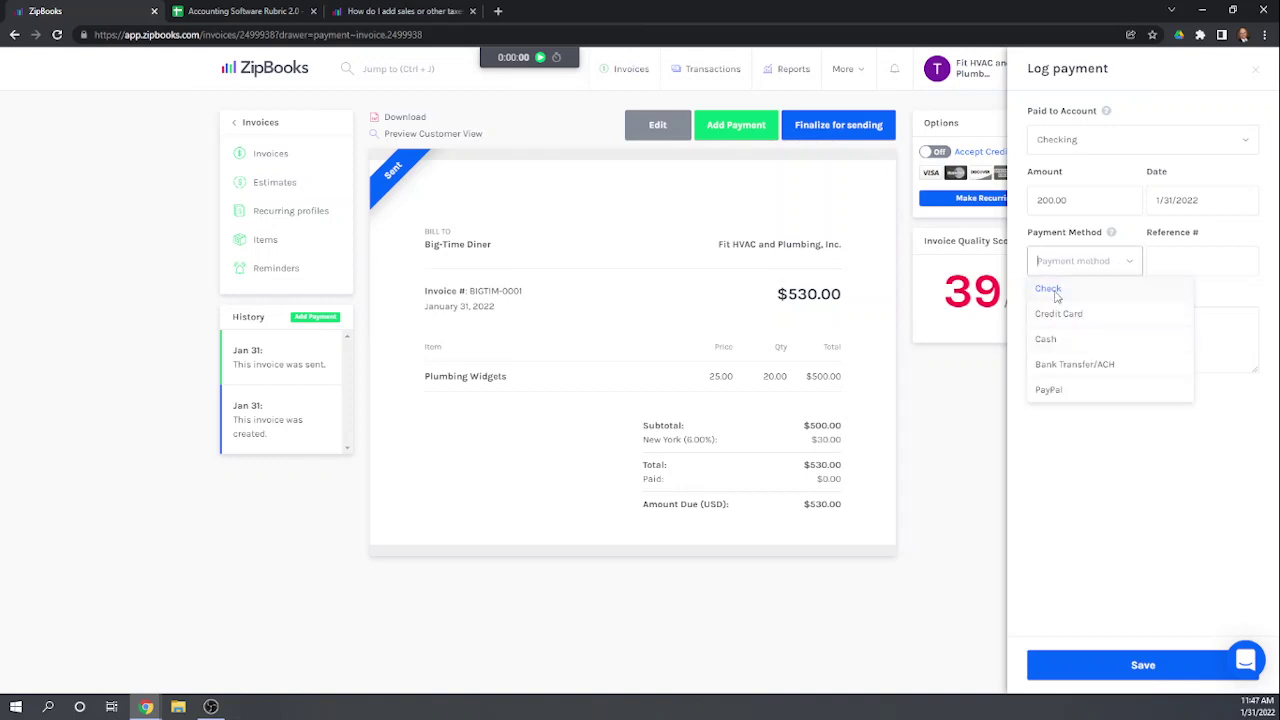
click(1050, 289)
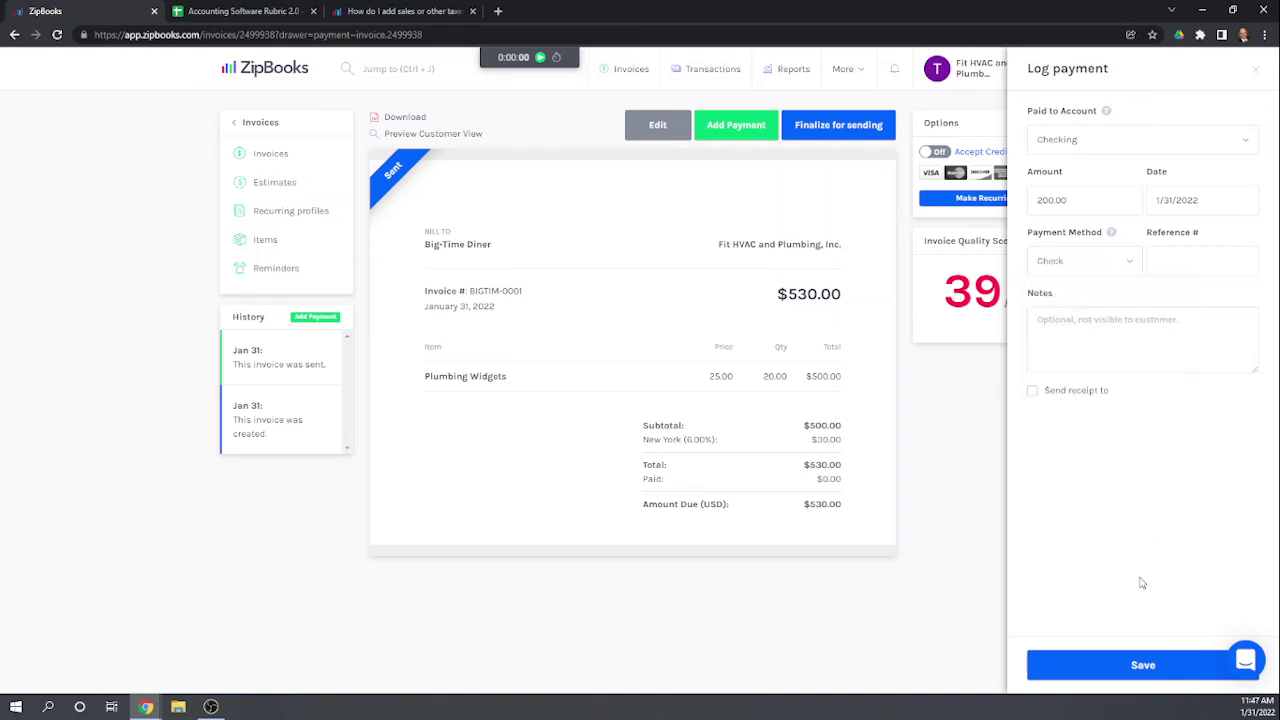
click(1120, 667)
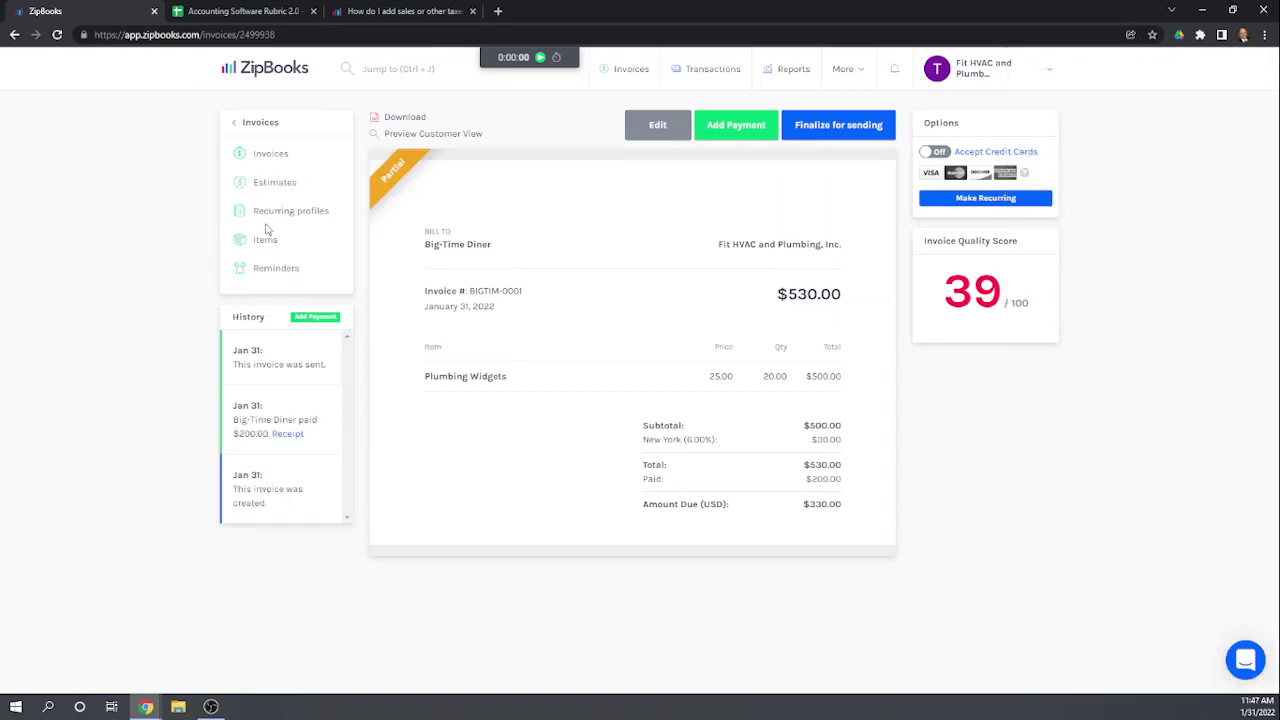
click(263, 160)
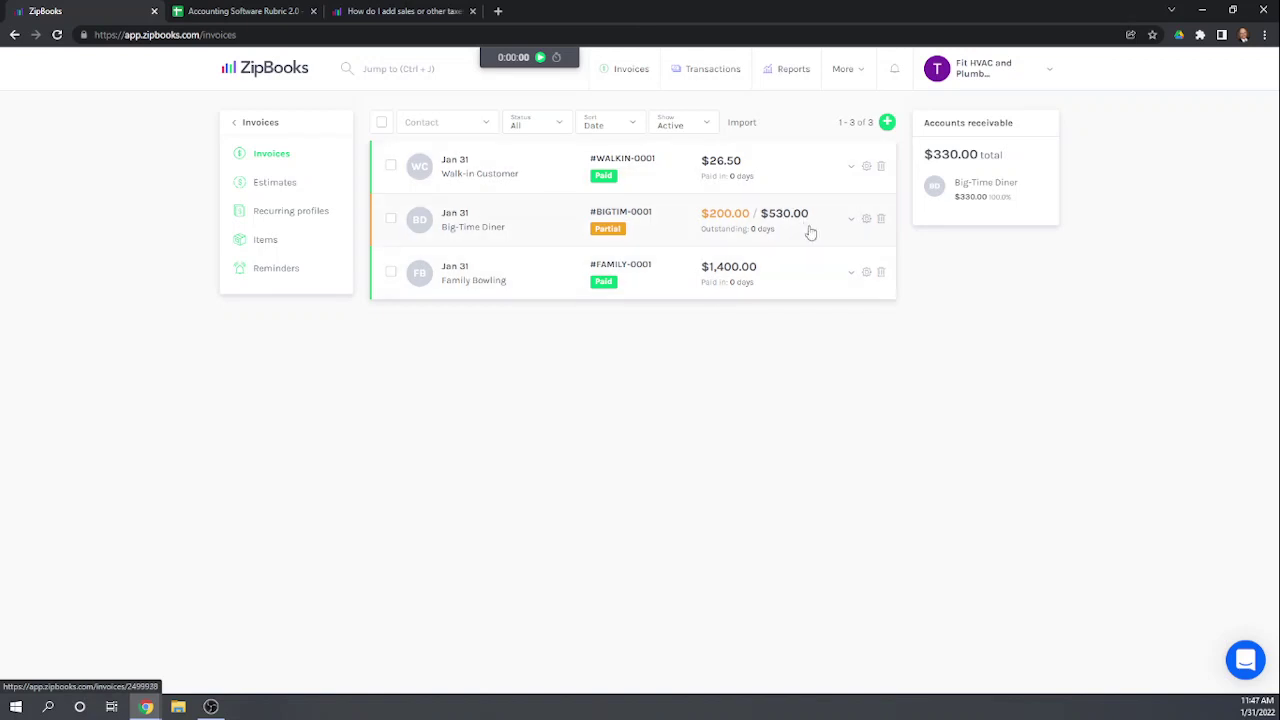
Step: Reopen Big-Time Diner and enter a second $200 check payment into Checking
click(525, 227)
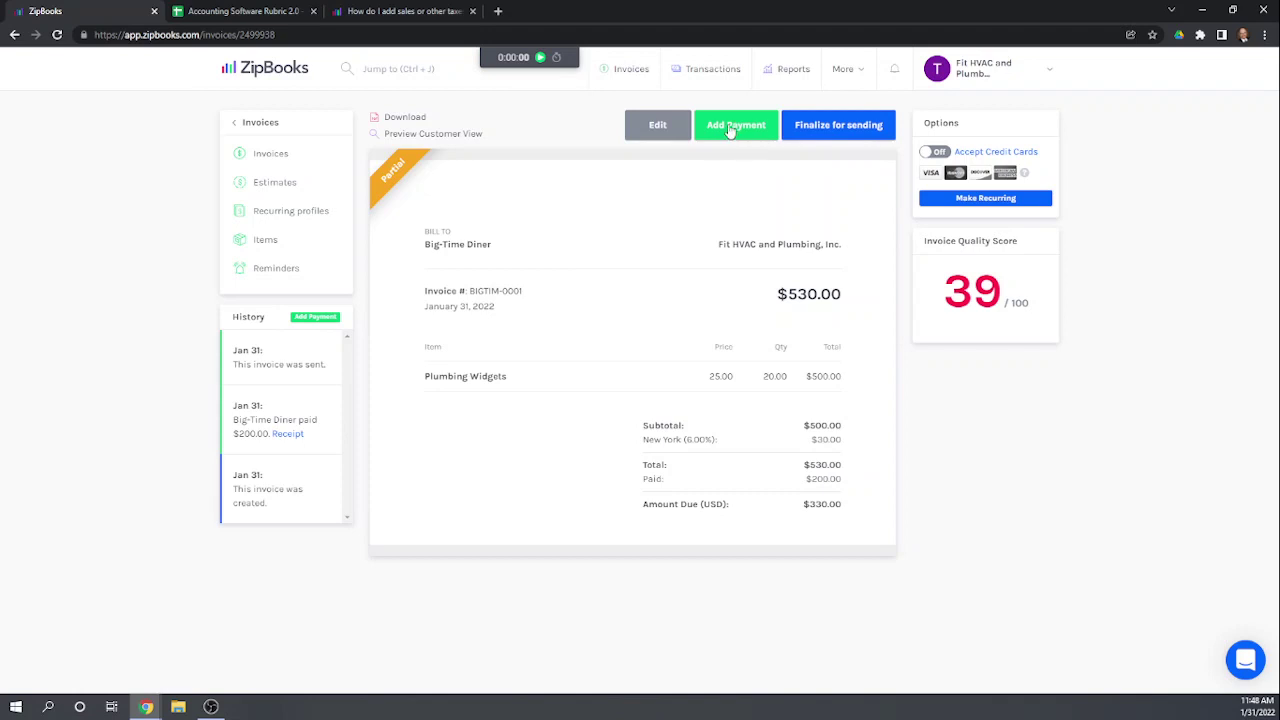
click(733, 134)
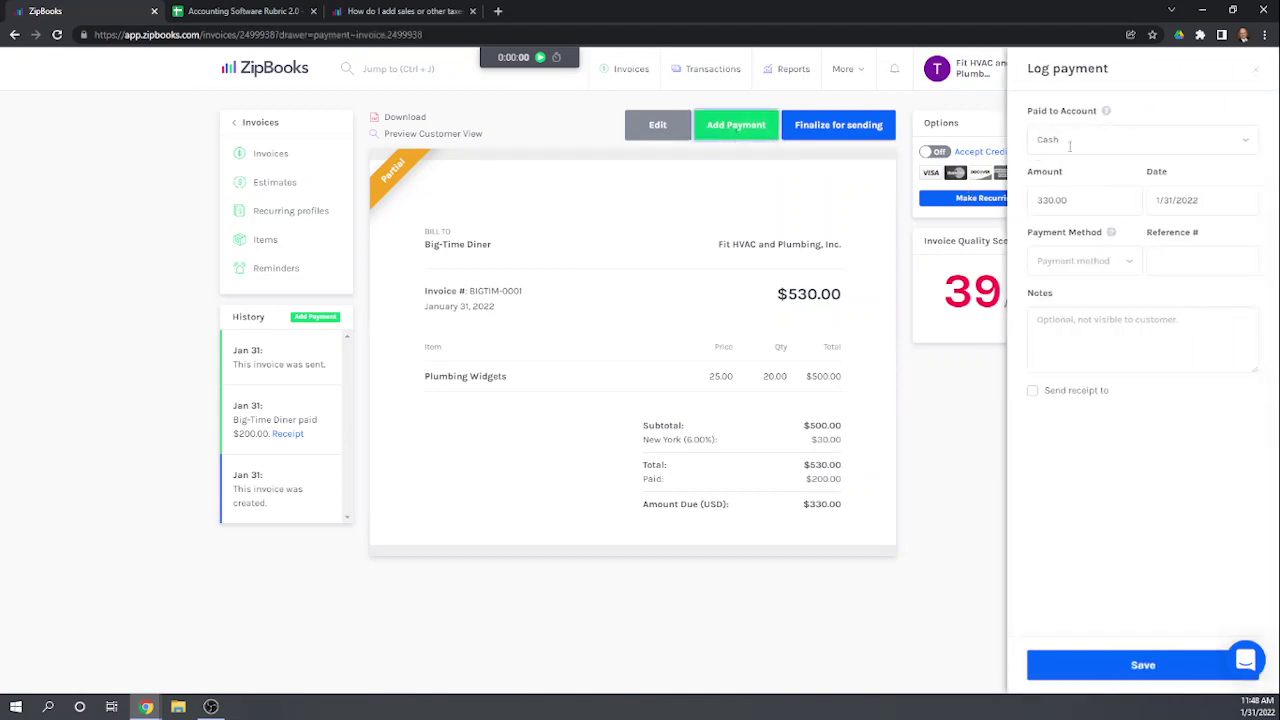
click(1069, 141)
click(1058, 193)
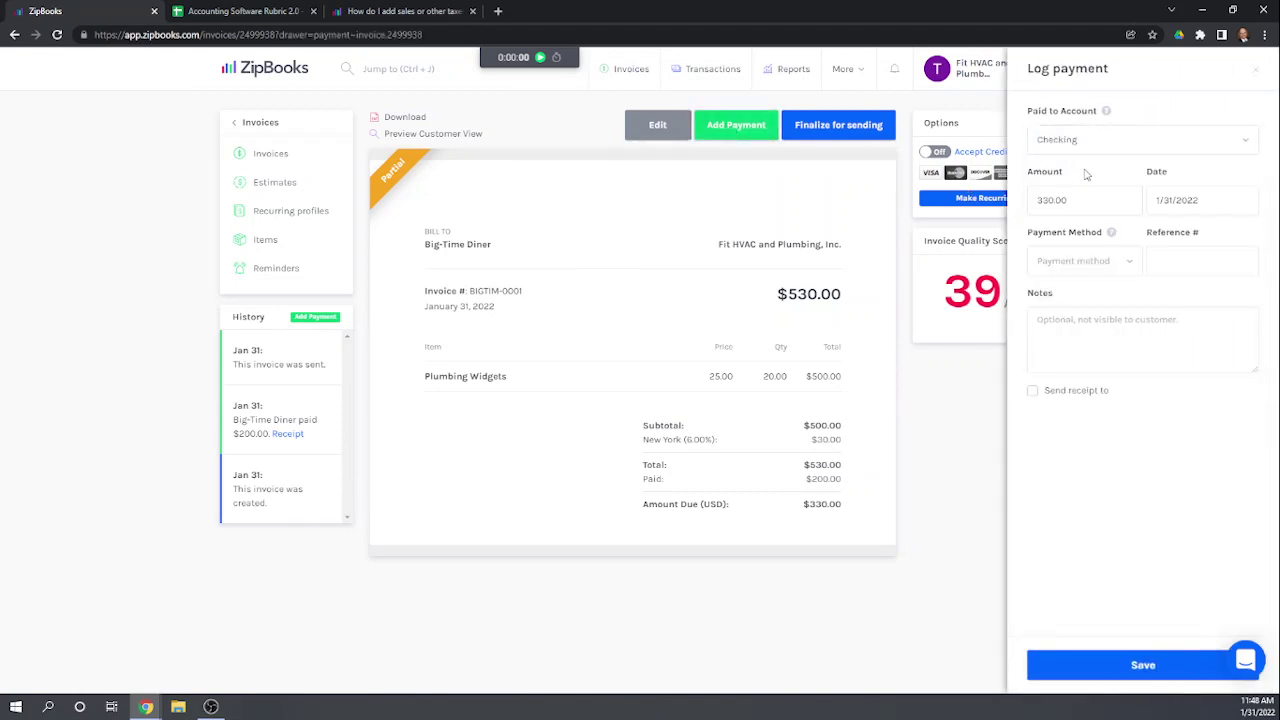
double_click(1082, 201)
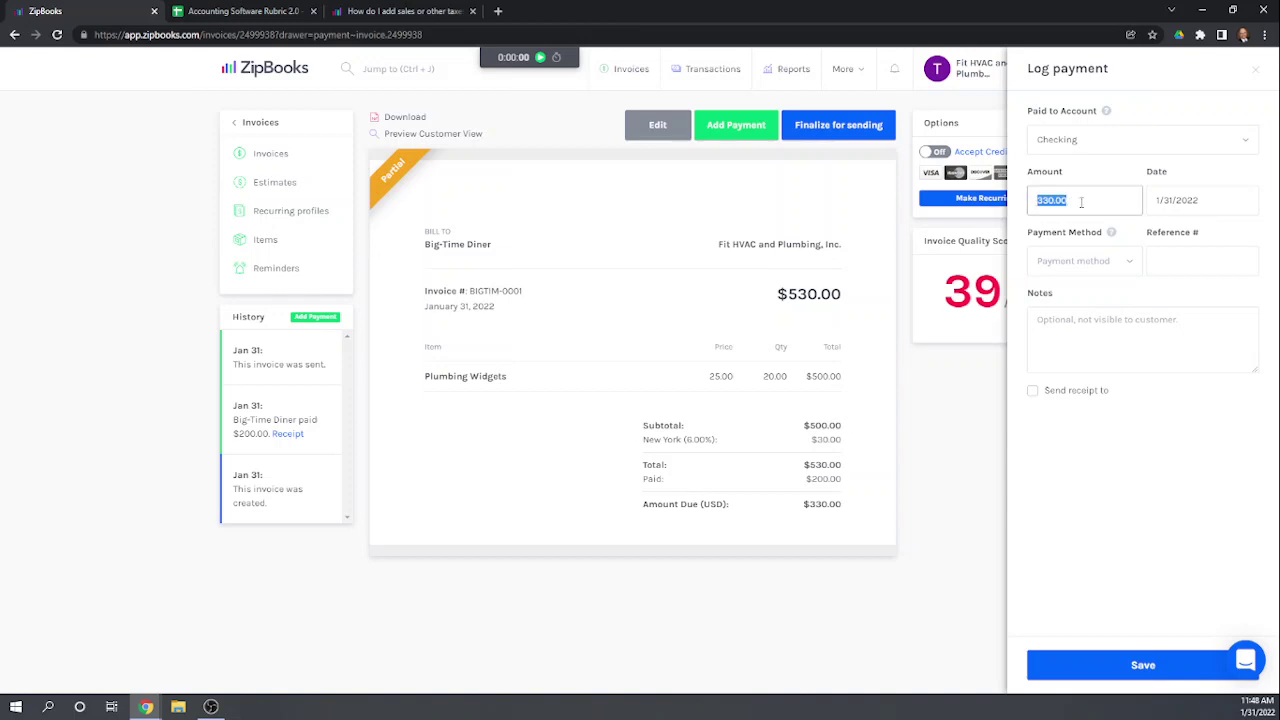
text(200)
click(1128, 346)
click(1083, 258)
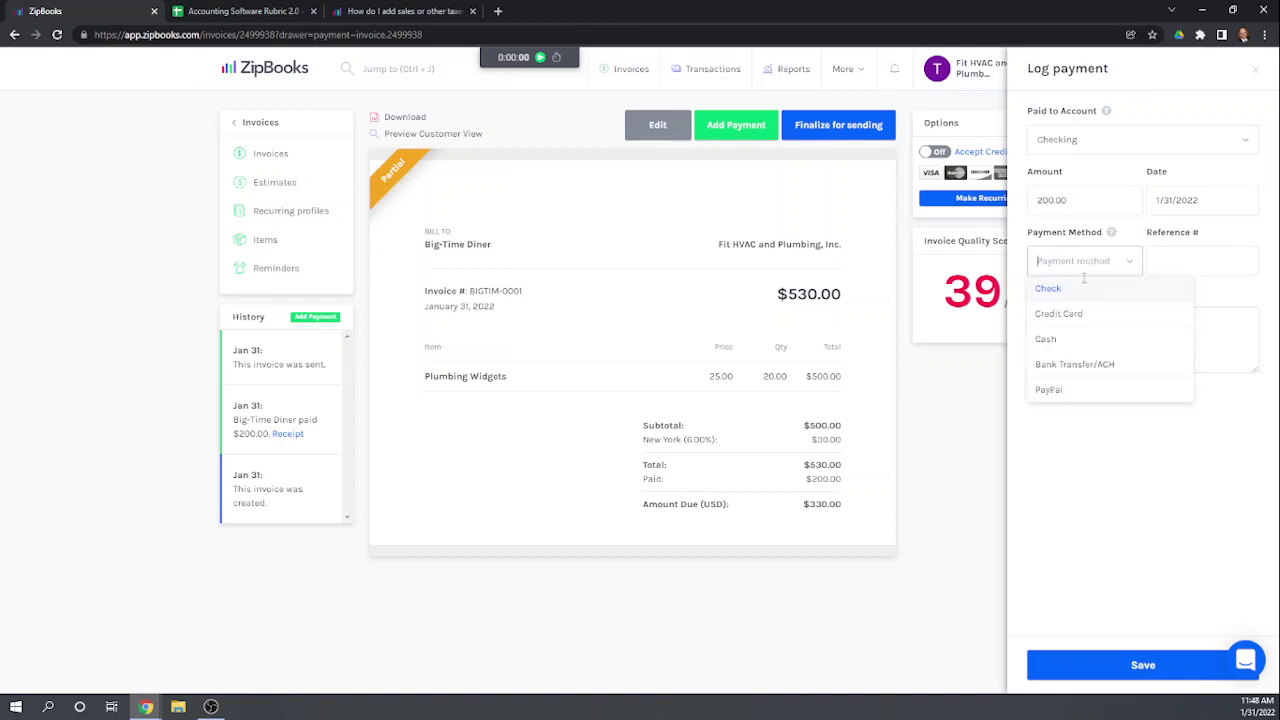
click(1046, 292)
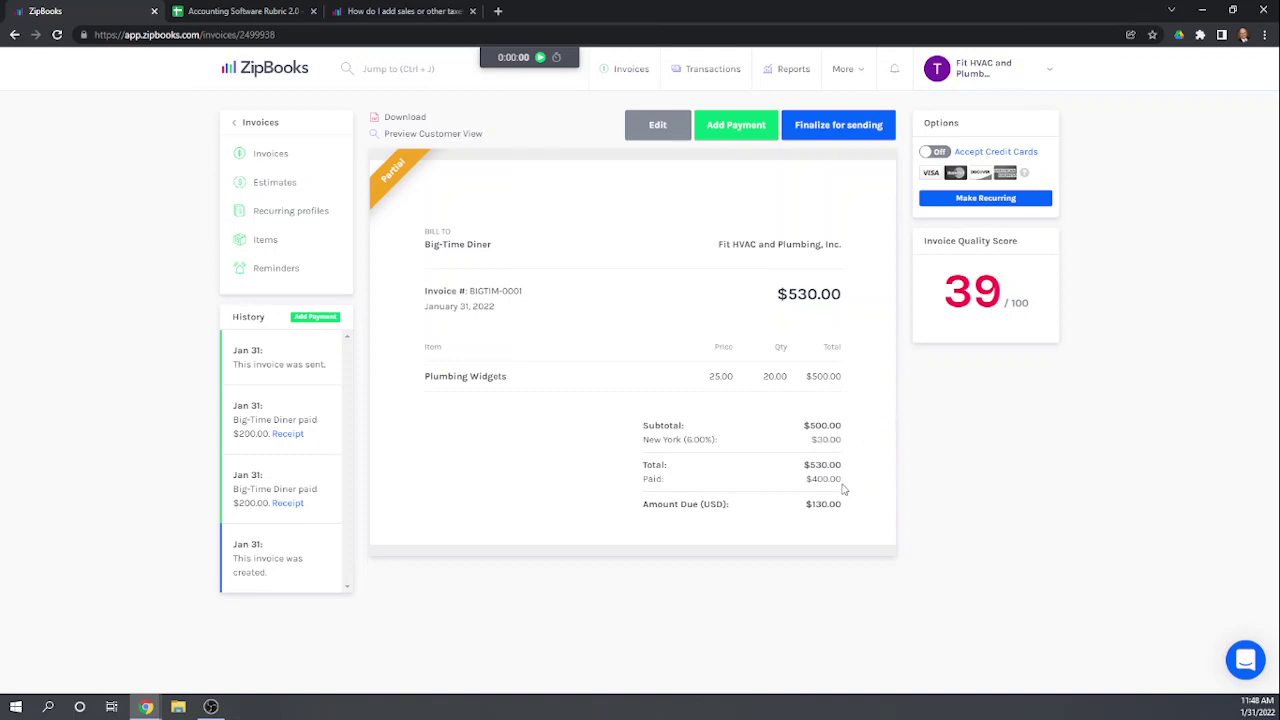
Step: Put the Big-Time Diner invoice in edit mode, then navigate toward Transactions, raising an unsaved-changes warning
click(750, 138)
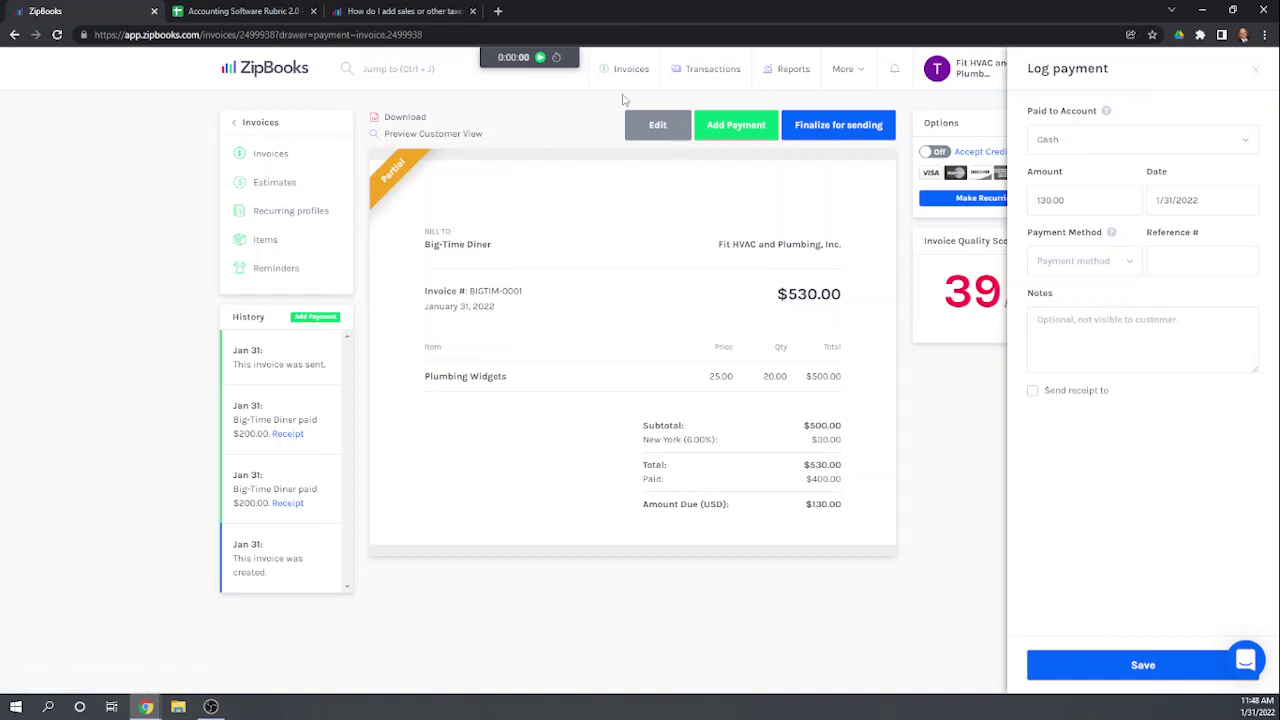
click(651, 129)
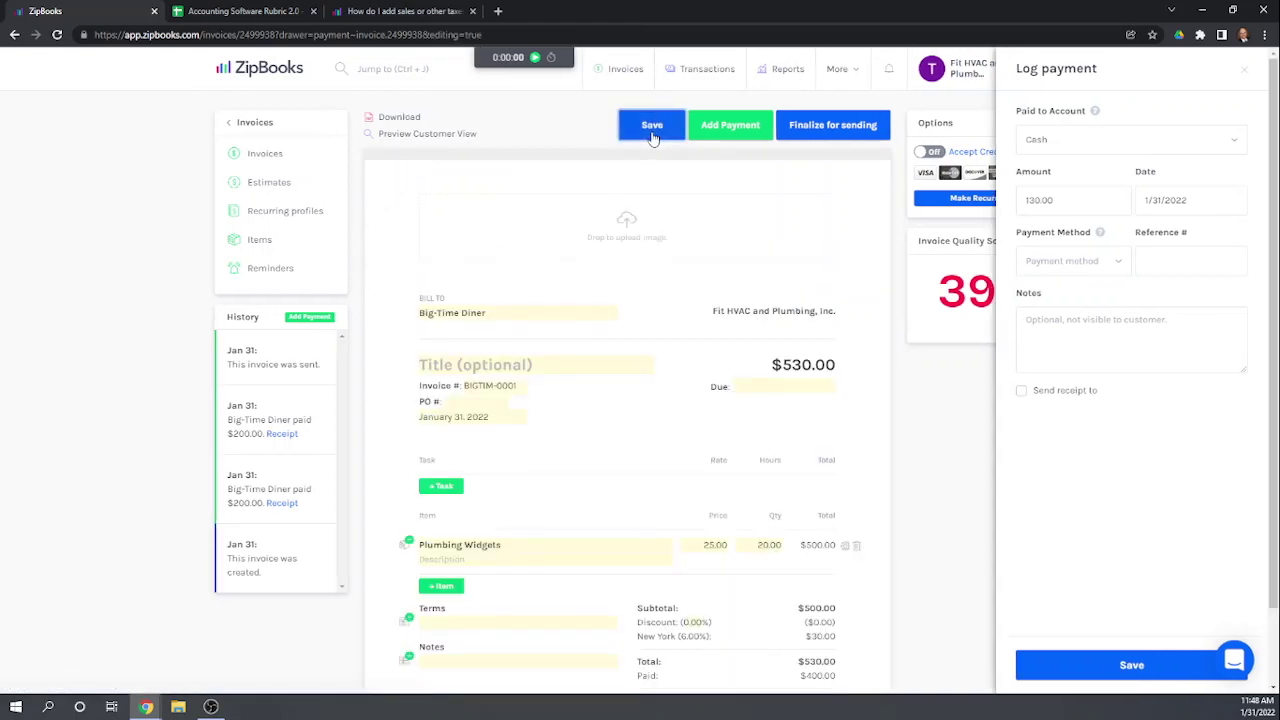
scroll(660, 331, down, 1)
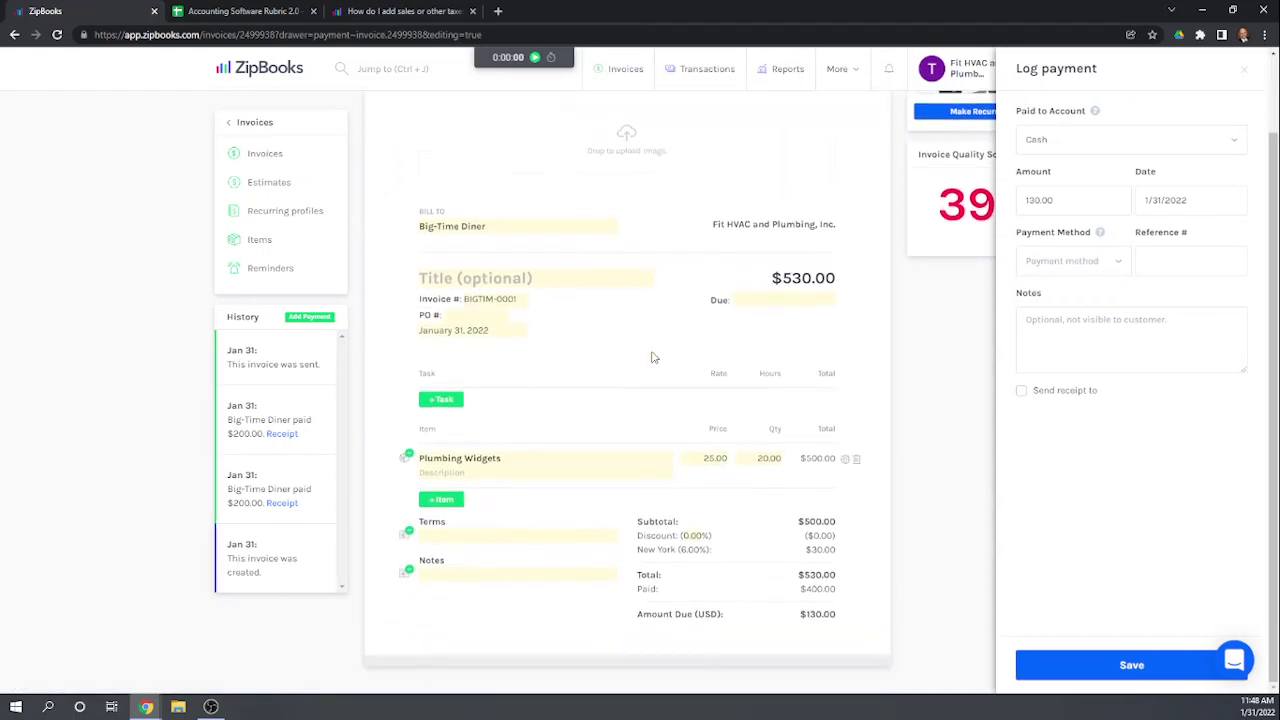
click(247, 123)
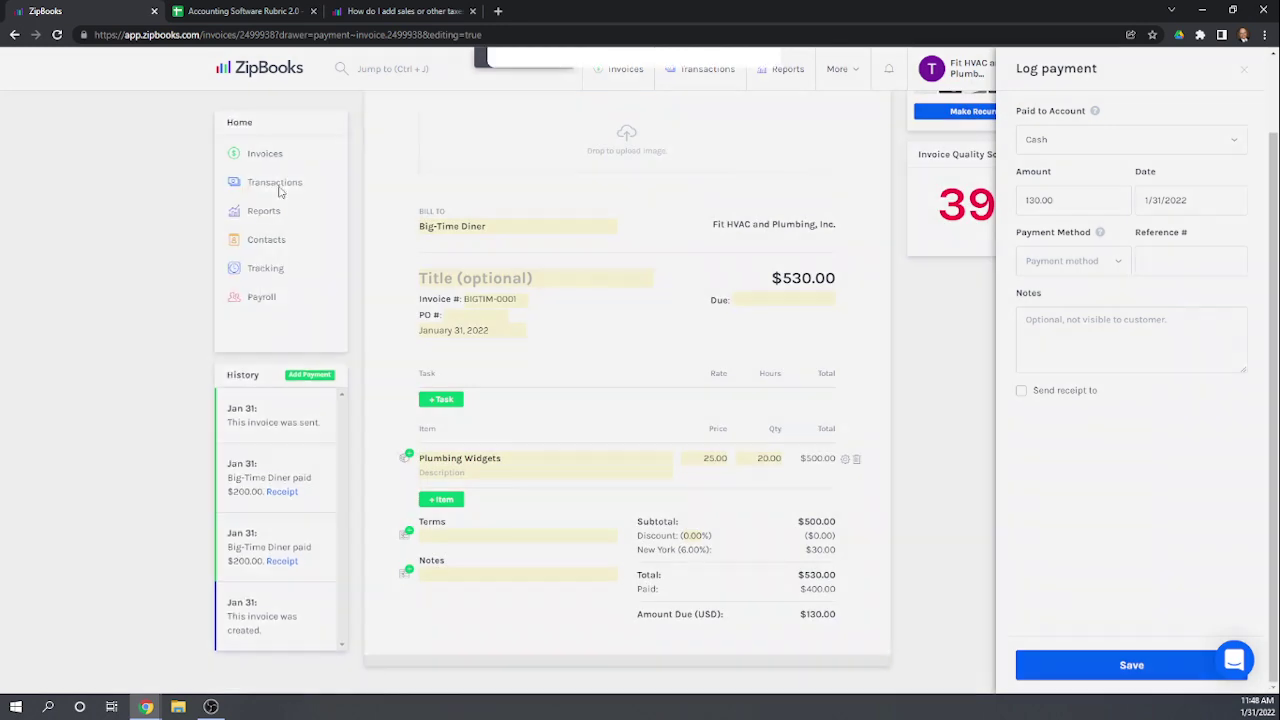
click(278, 184)
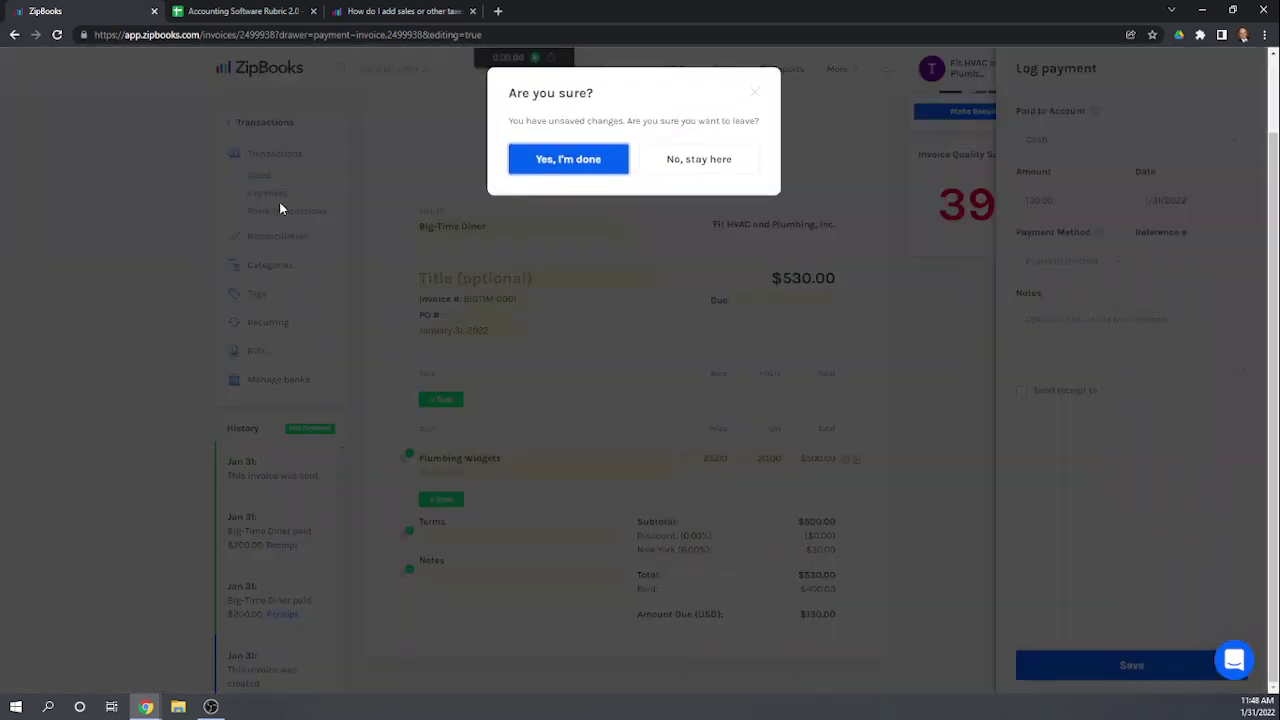
Step: Discard the invoice edits and review the full 13-entry transactions list
click(561, 163)
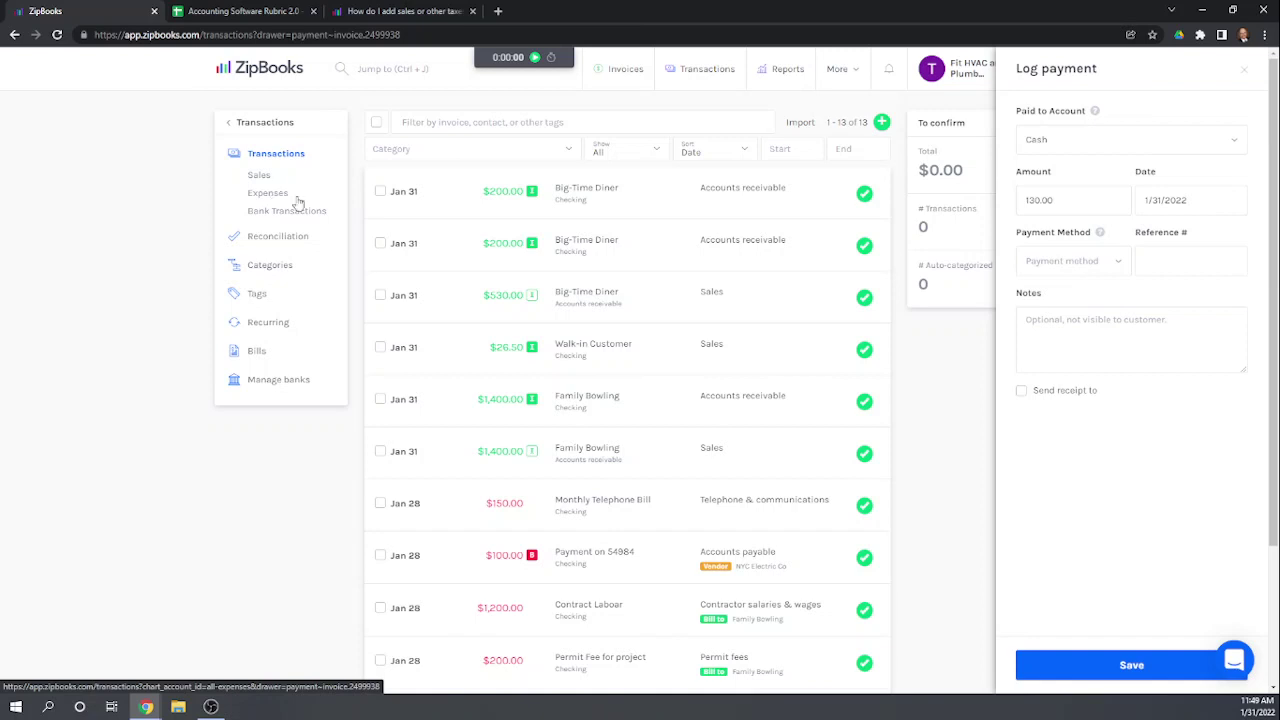
scroll(697, 358, down, 1)
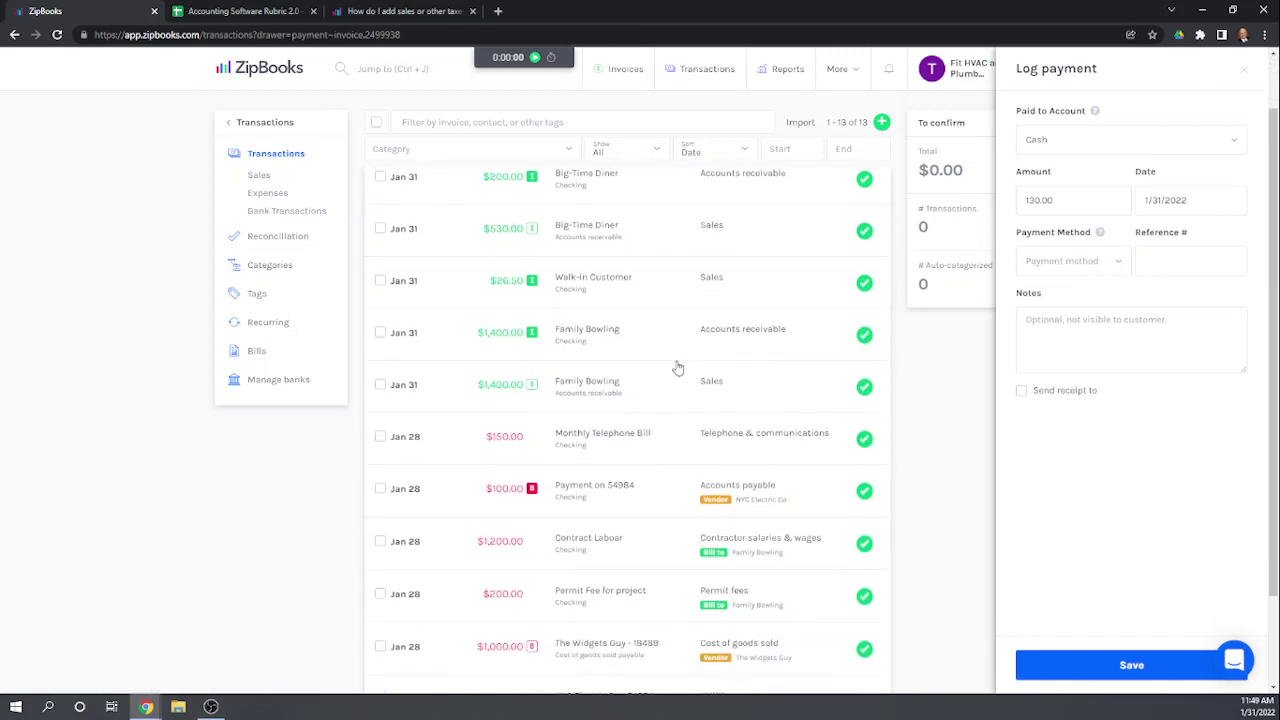
Step: Expand the first $200.00 Big-Time Diner deposit in the transactions list
scroll(645, 277, down, 1)
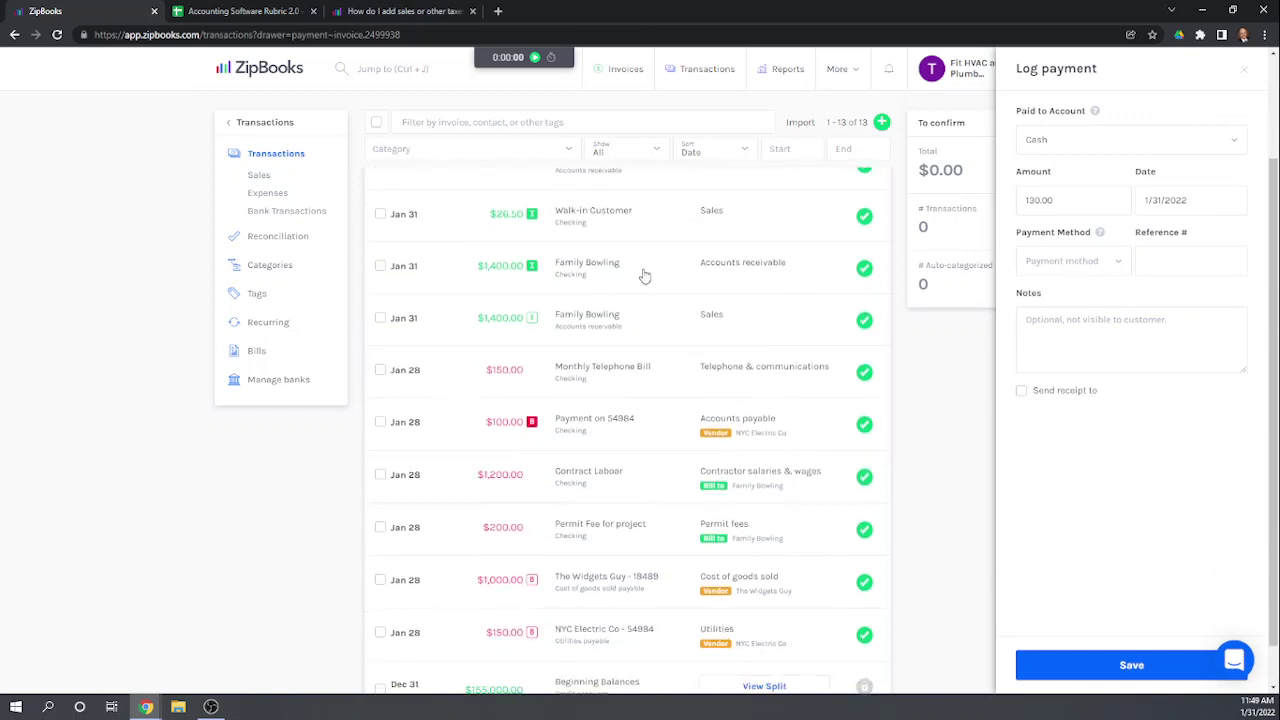
scroll(588, 468, up, 2)
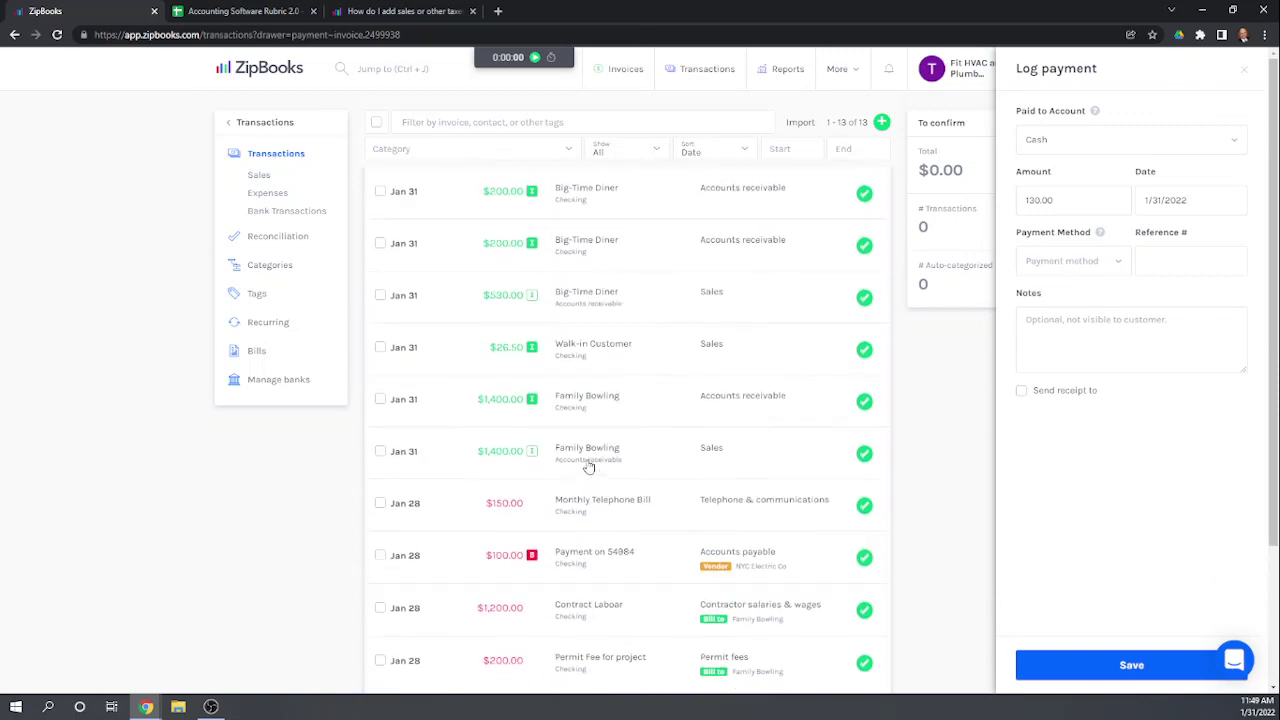
scroll(620, 378, down, 3)
scroll(620, 378, up, 3)
click(562, 198)
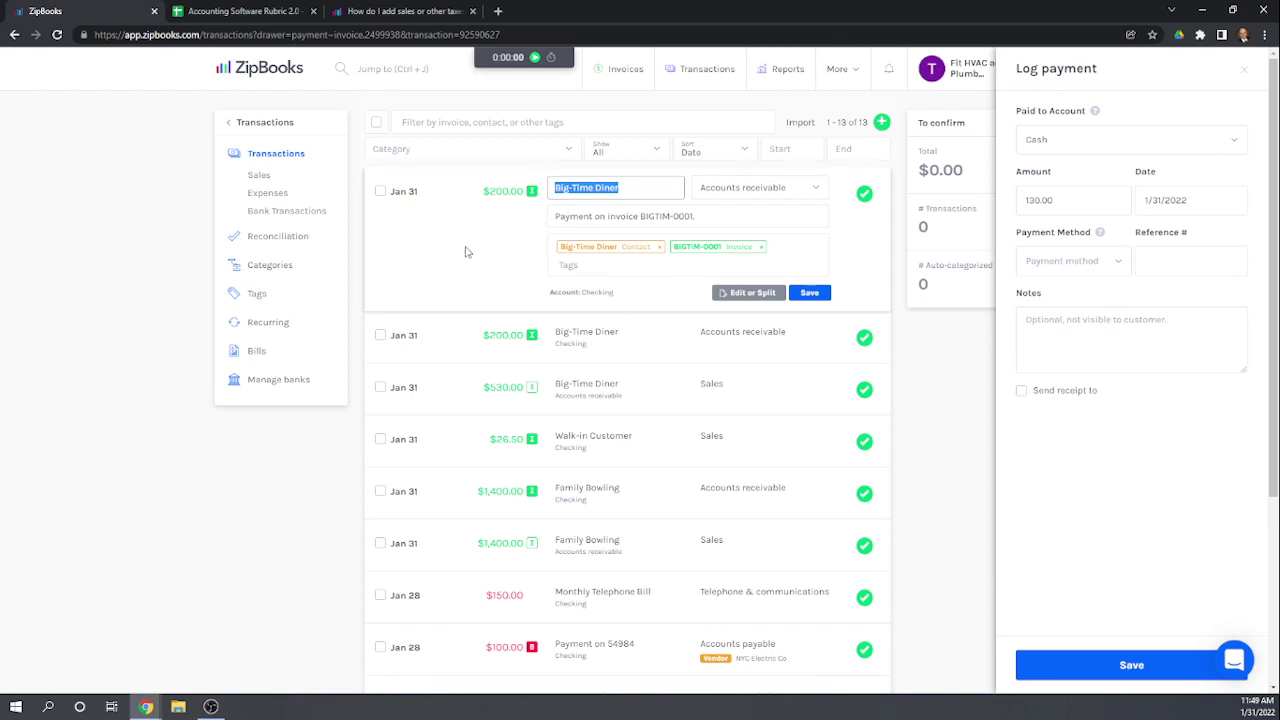
Step: In the Edit Deposit panel, replace the 200.00 amount with 330 and save
click(737, 293)
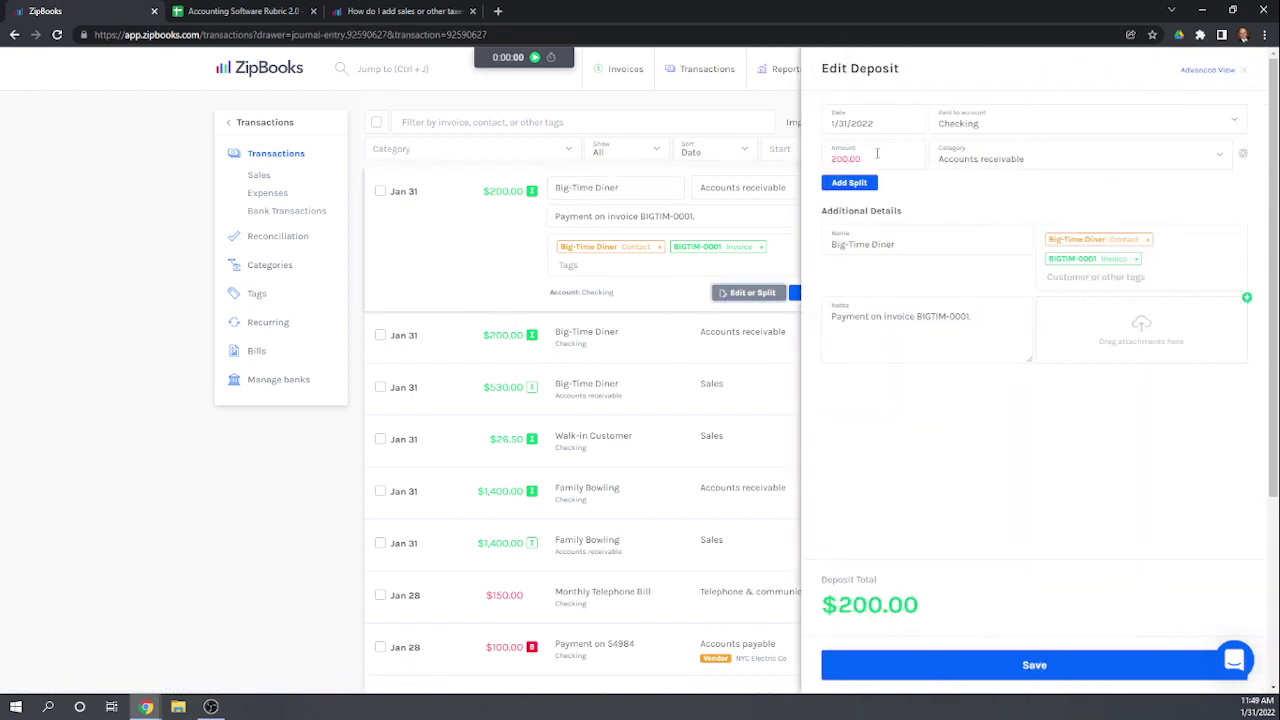
drag(831, 159, 822, 165)
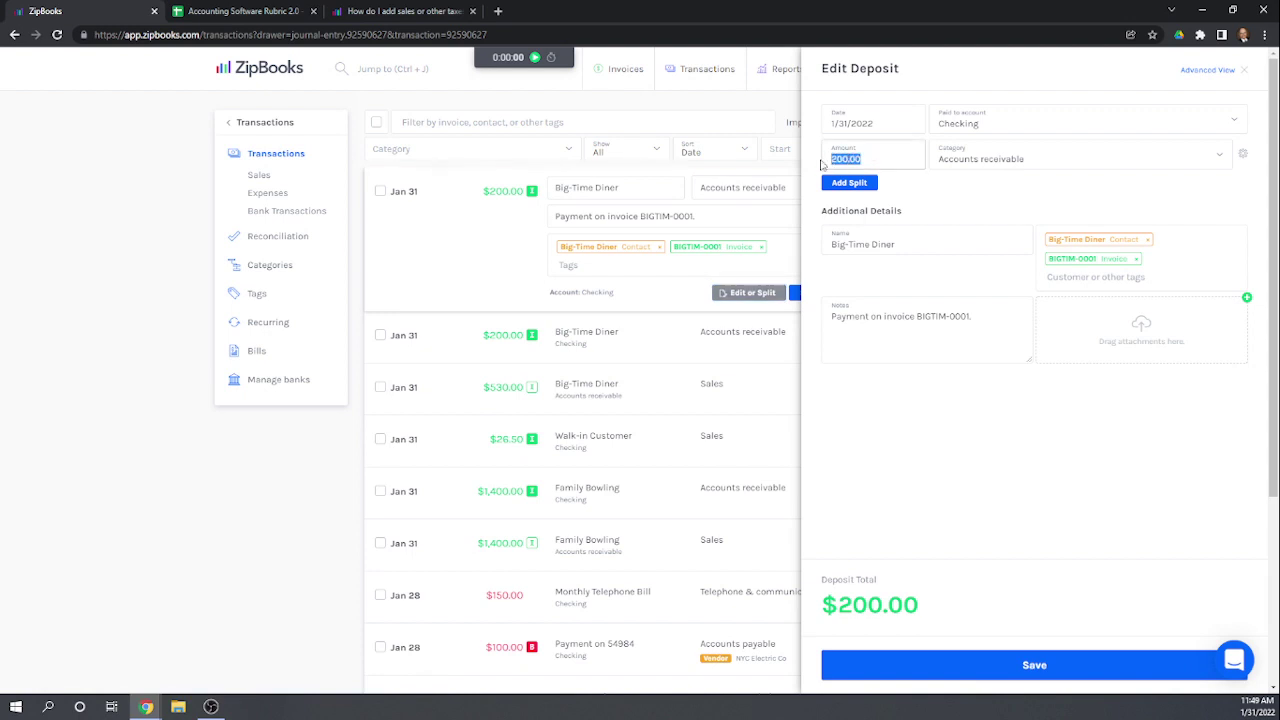
text(330)
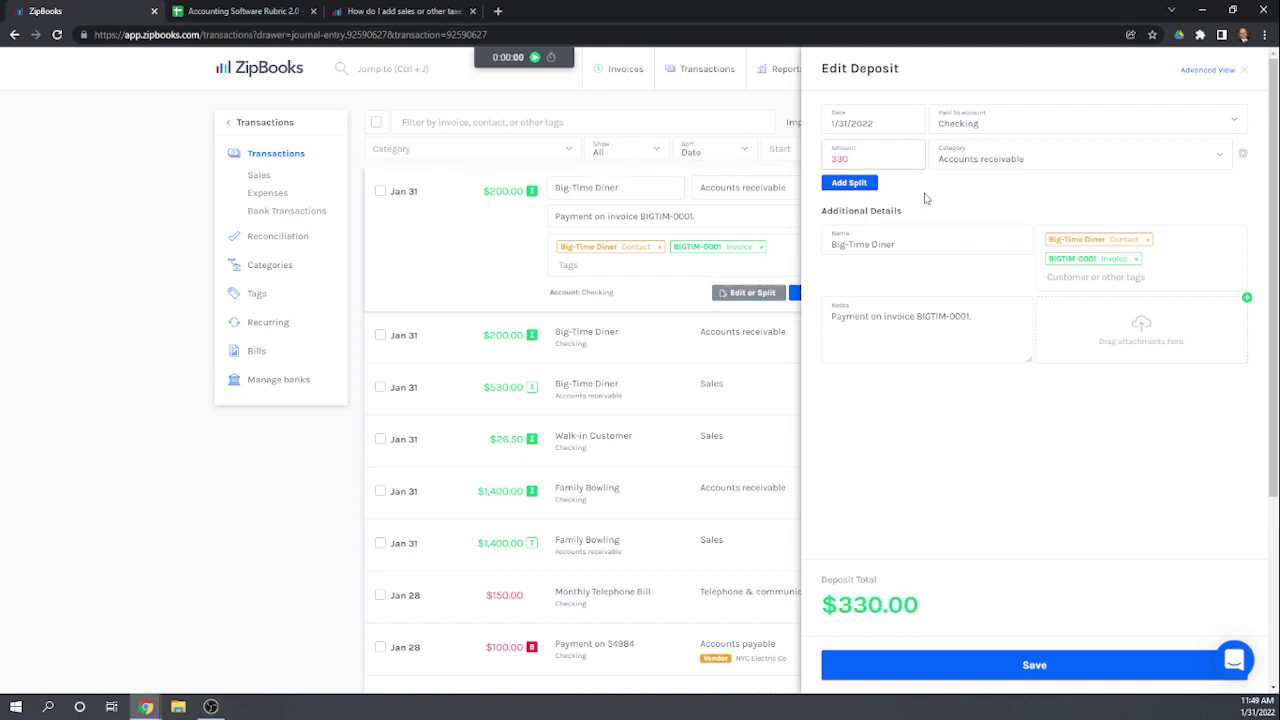
click(927, 198)
click(1026, 673)
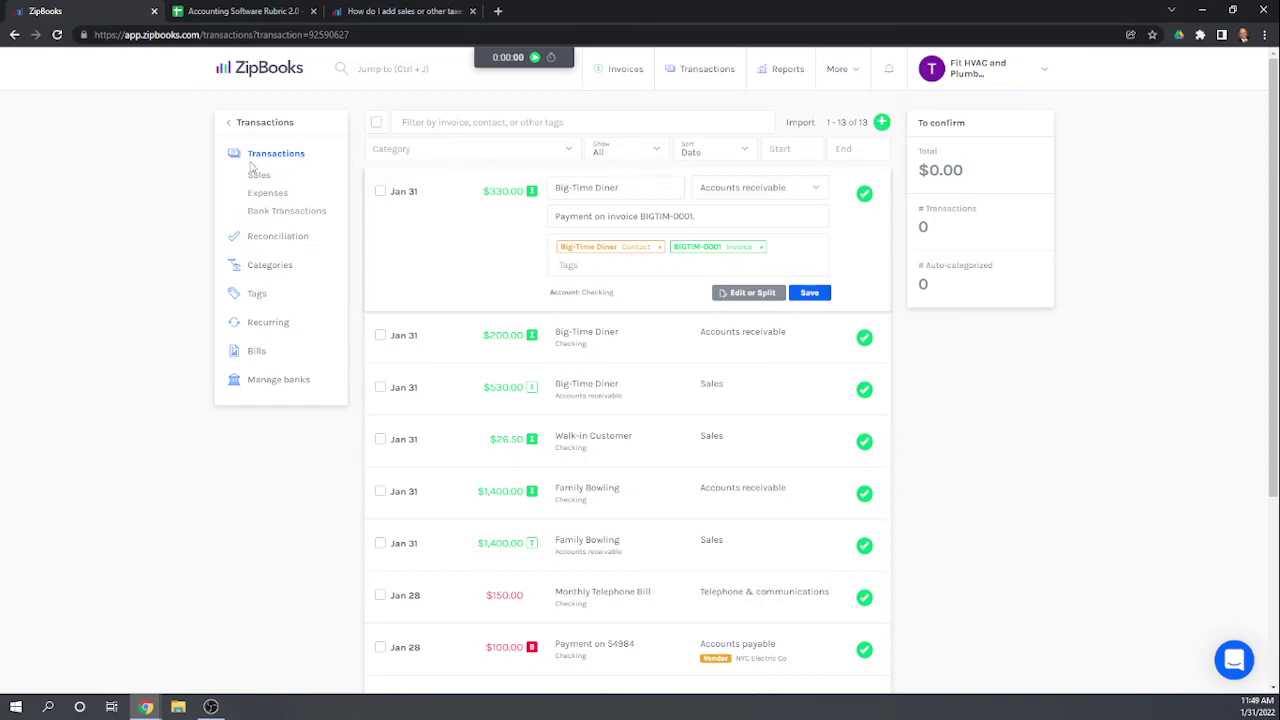
Step: Go from Transactions back through the main menu to the Invoices list
click(238, 124)
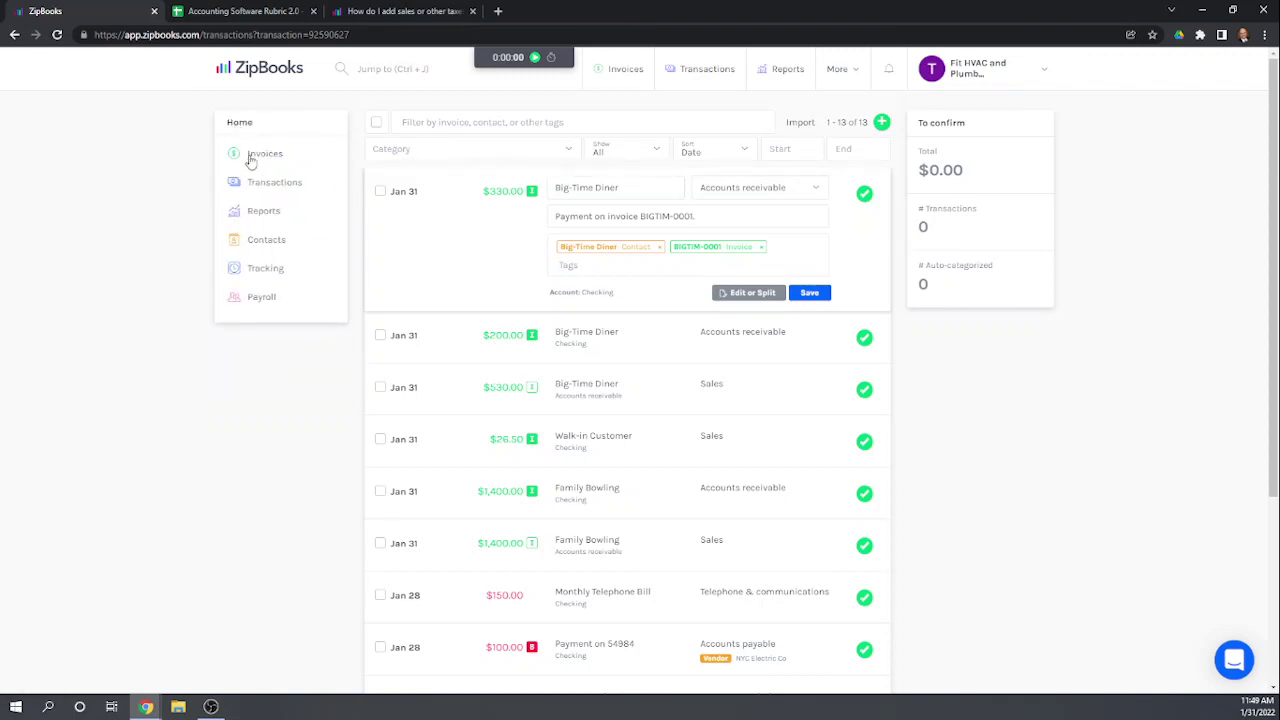
click(249, 158)
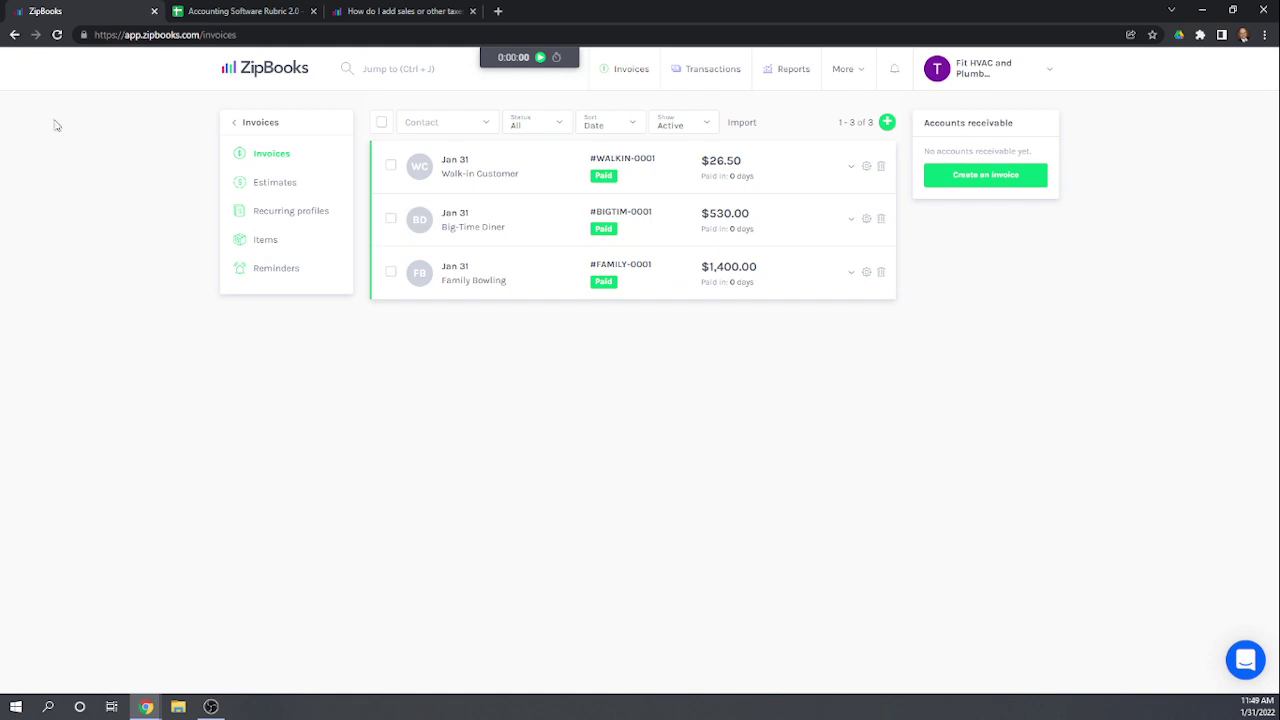
Step: In the Accounting Software Rubric sheet, enter scores 1 and 0 in column Q
click(229, 12)
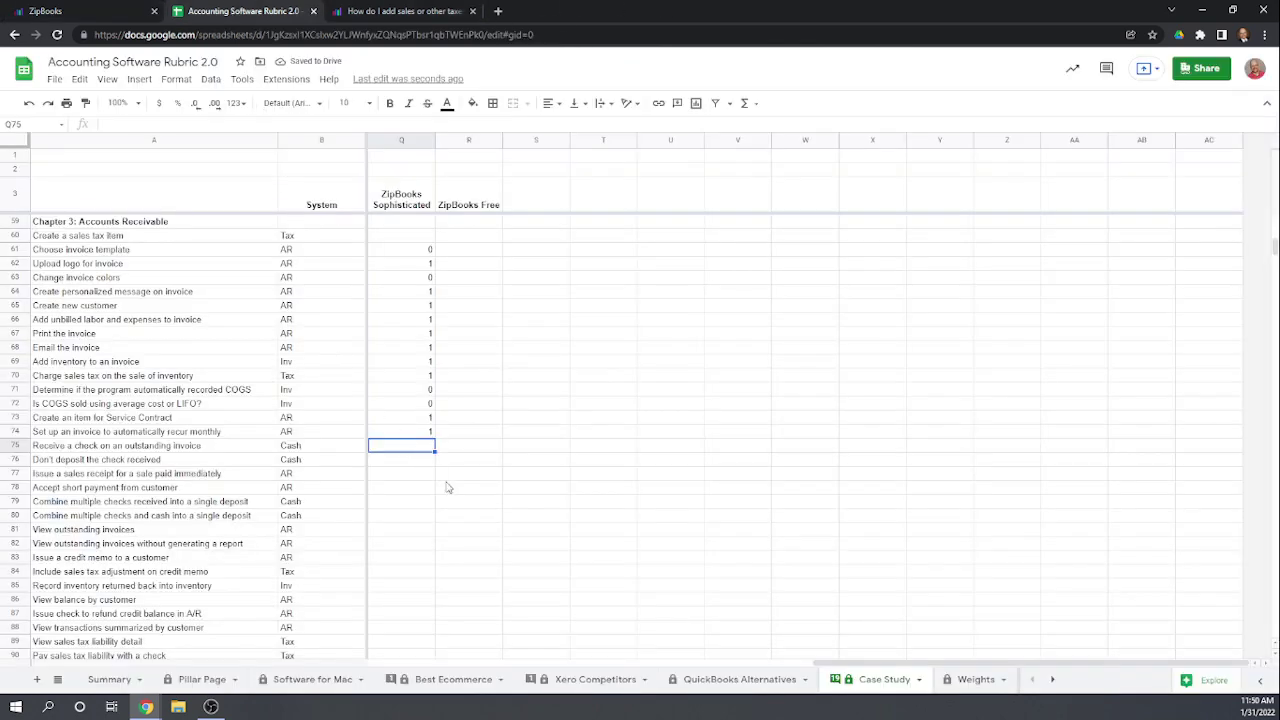
scroll(450, 490, down, 2)
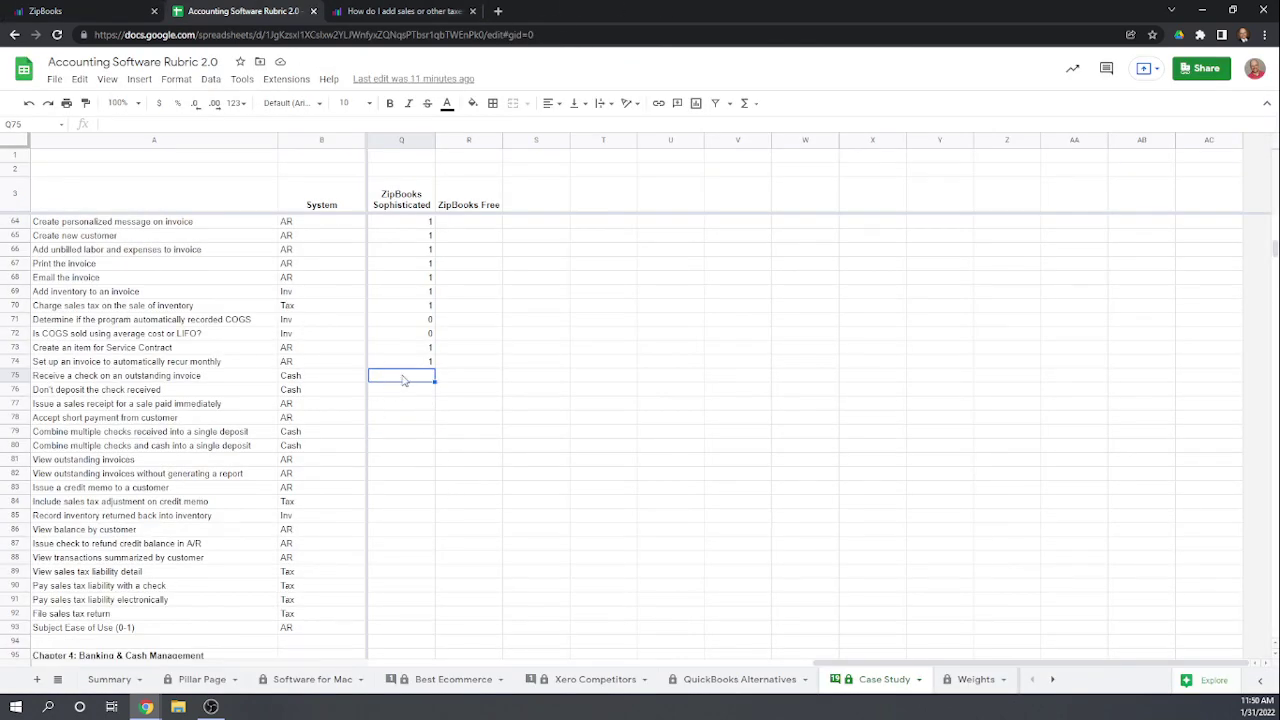
text(1)
key(Return)
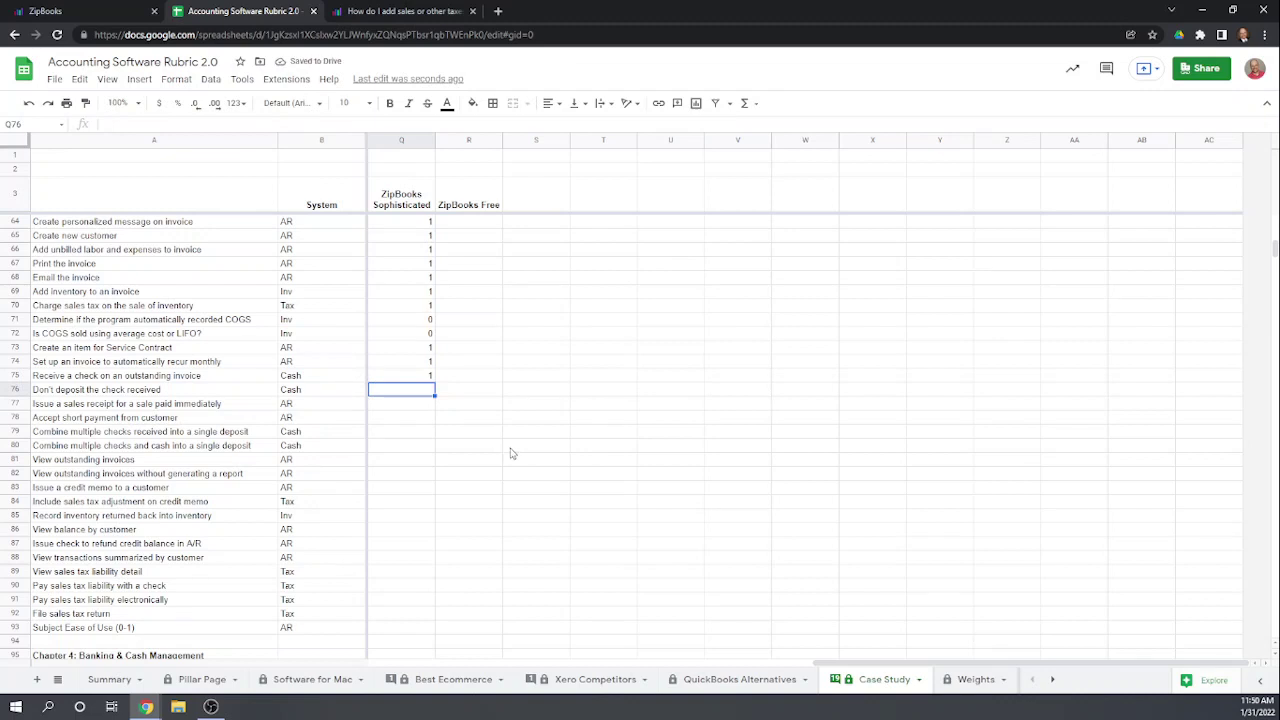
text(0)
key(Return)
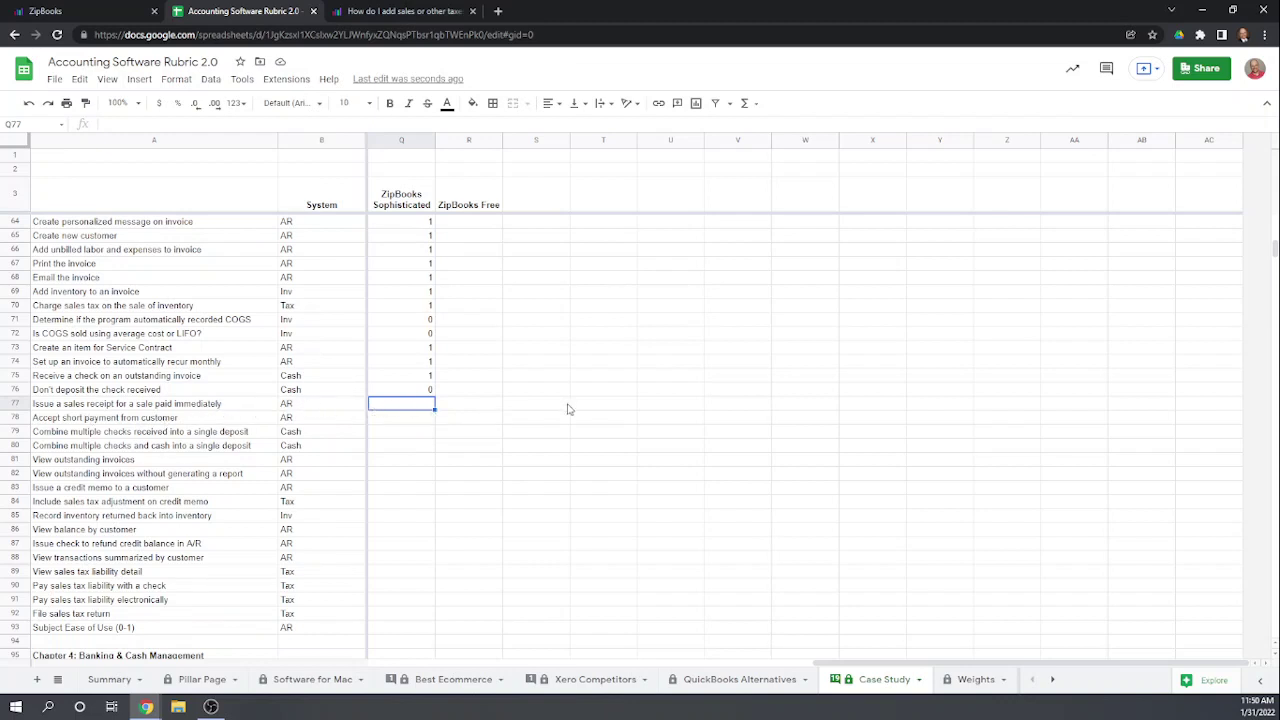
Step: Score rows 77 and 78 as 0 and 1, correcting row 77 from 1 to 0
text(1)
key(Return)
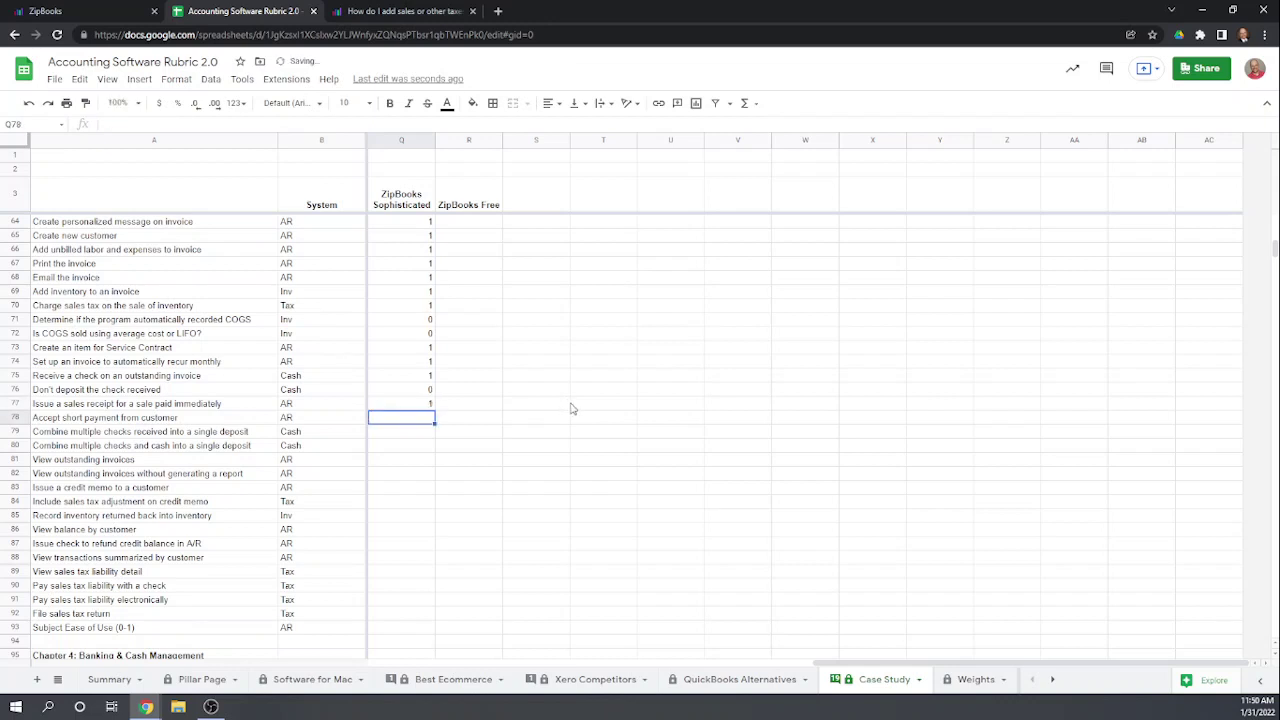
text(1)
key(Return)
key(Up)
key(Up)
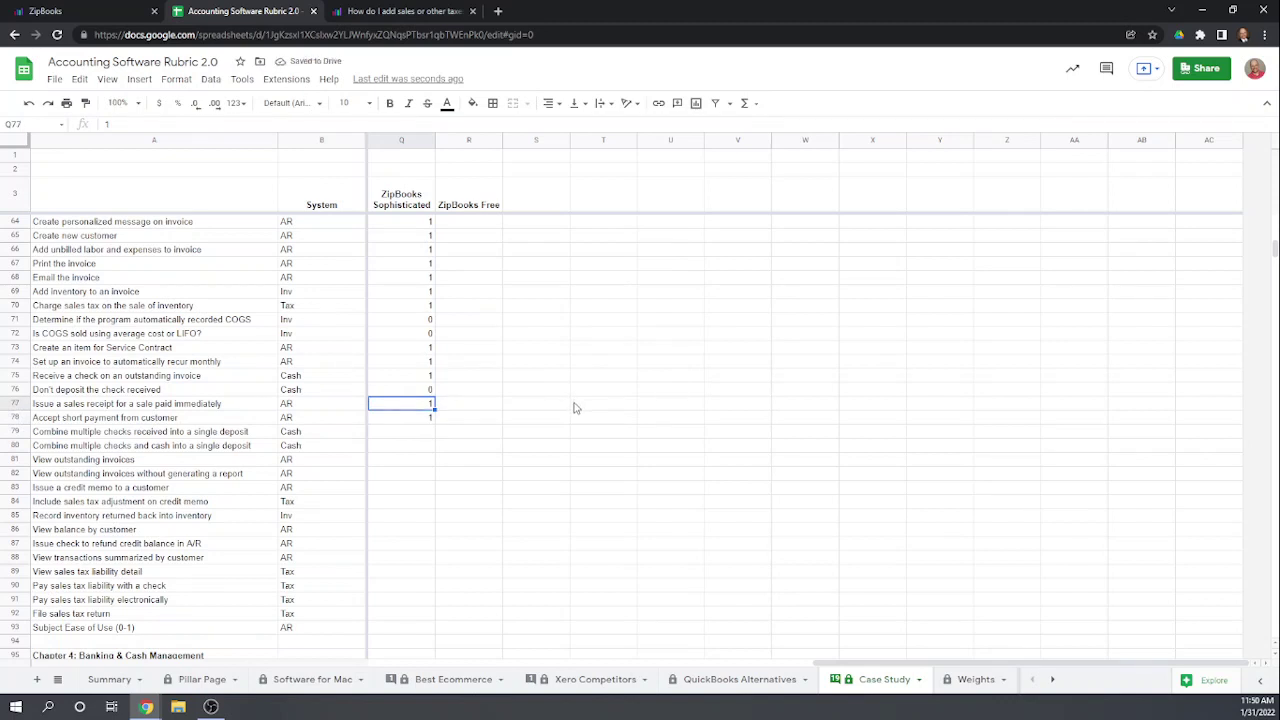
text(0)
key(Return)
Step: Enter scores 0, 0, 1 and 1 for rows 79 through 82
key(Down)
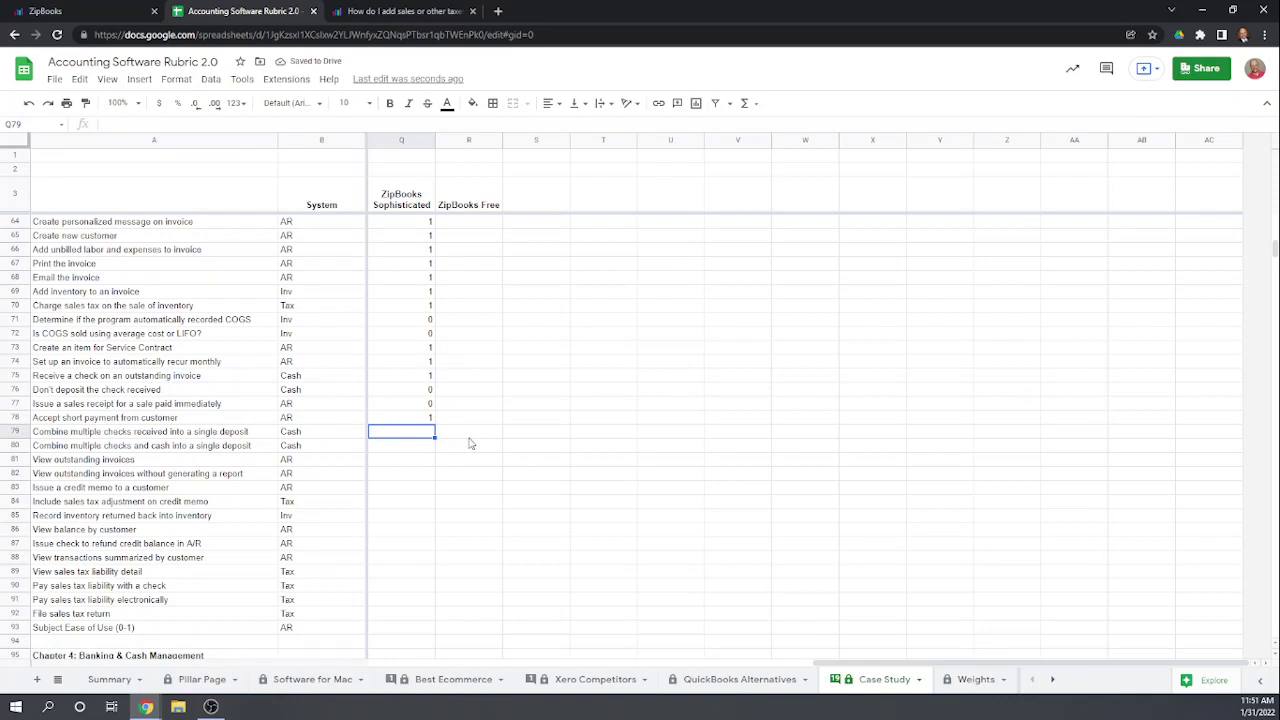
text(0)
key(Return)
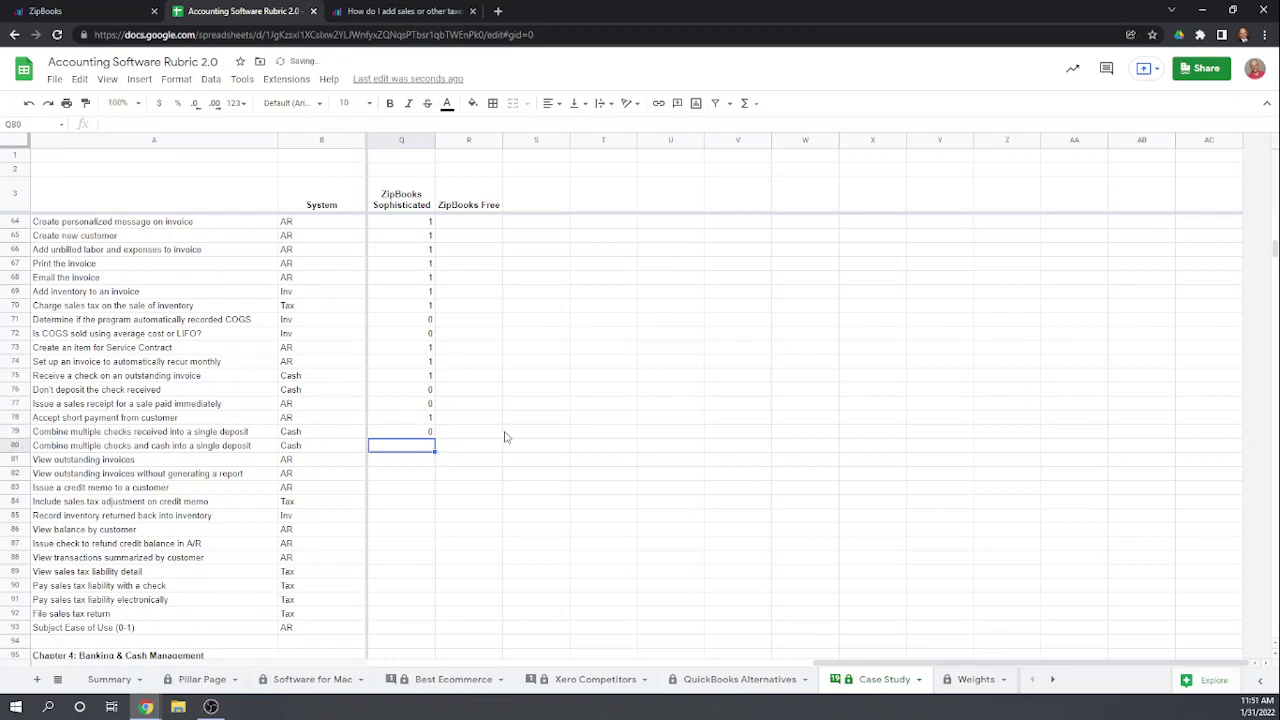
text(0)
key(Return)
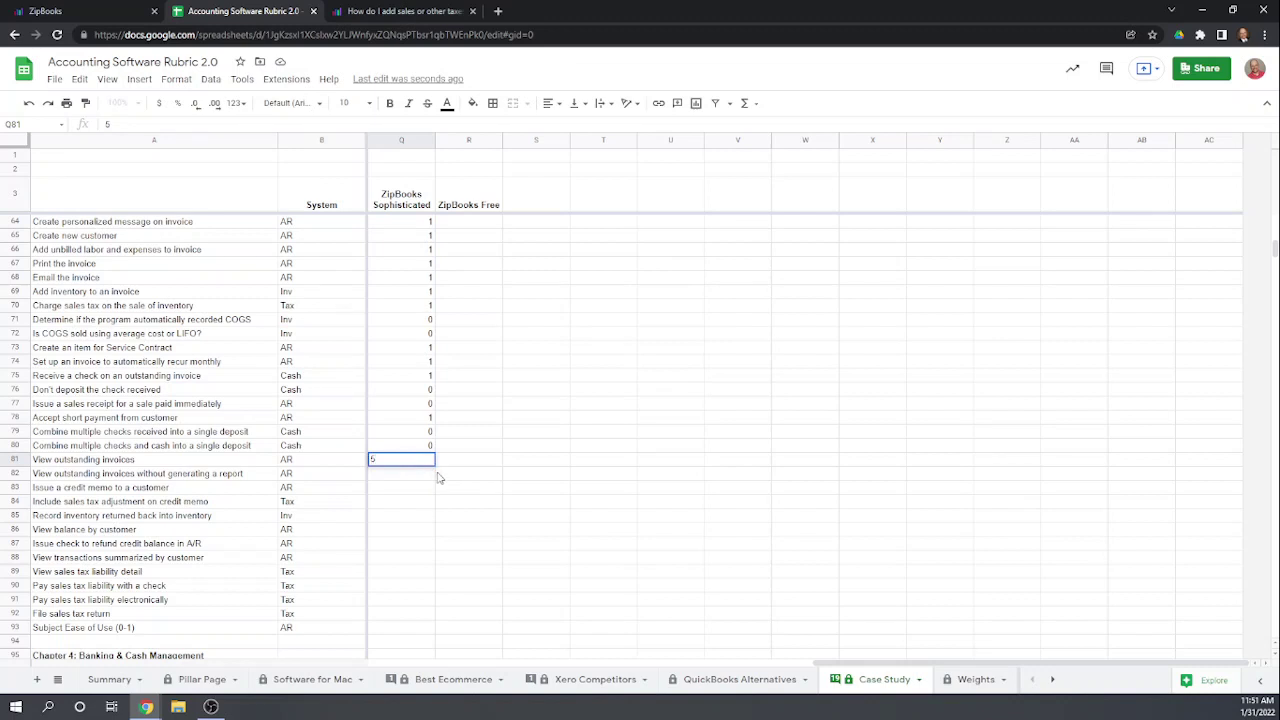
key(Return)
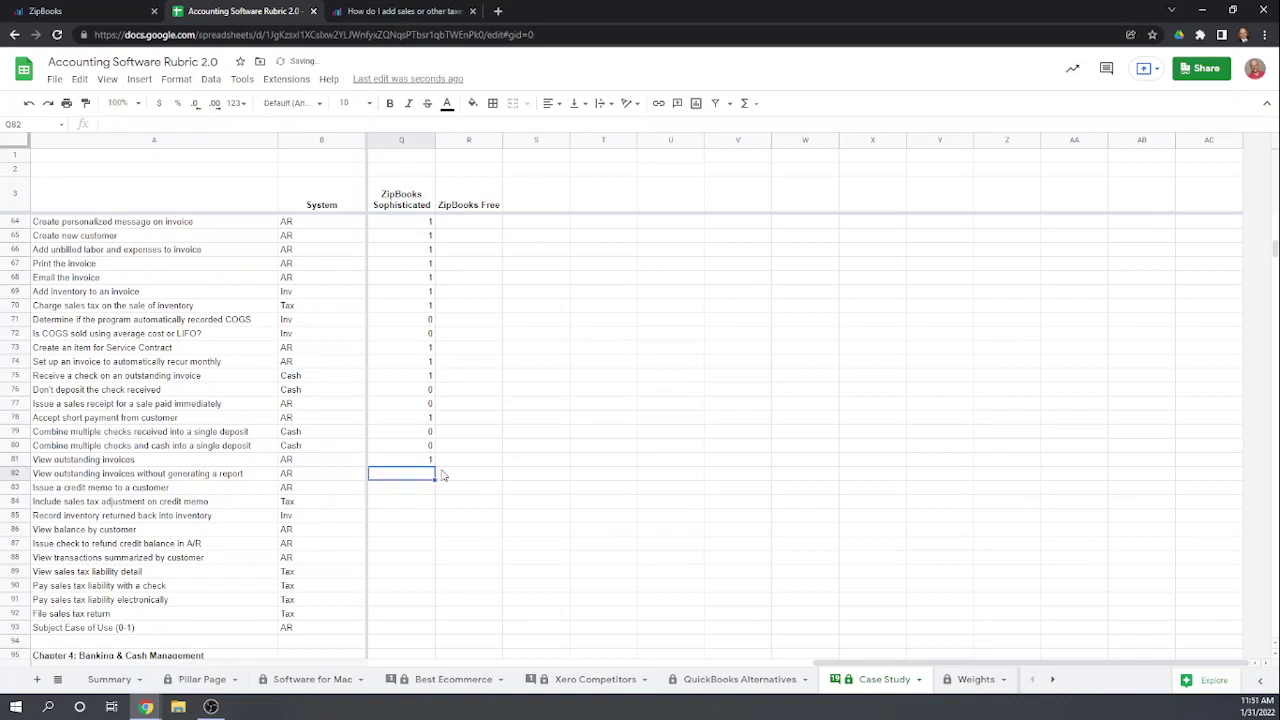
text(1)
key(Return)
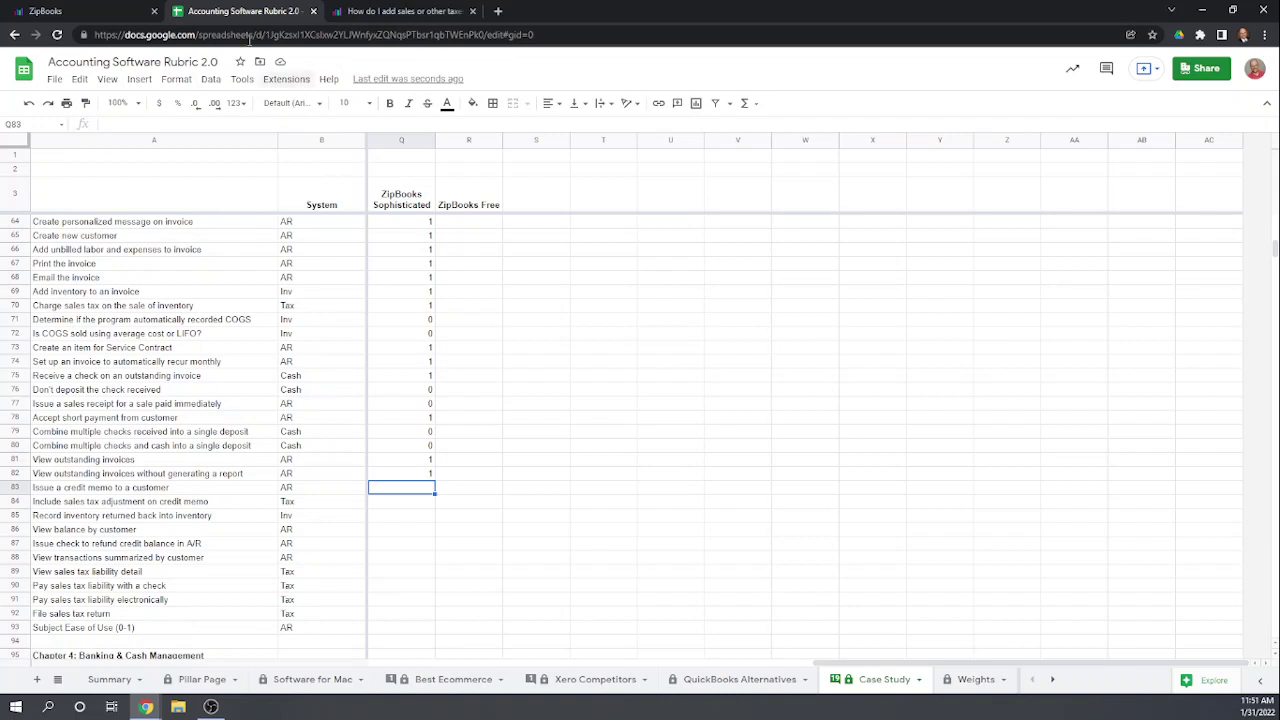
Step: Switch to ZipBooks and show the Recurring profiles list with Trampoline City's $100 monthly profile
click(76, 12)
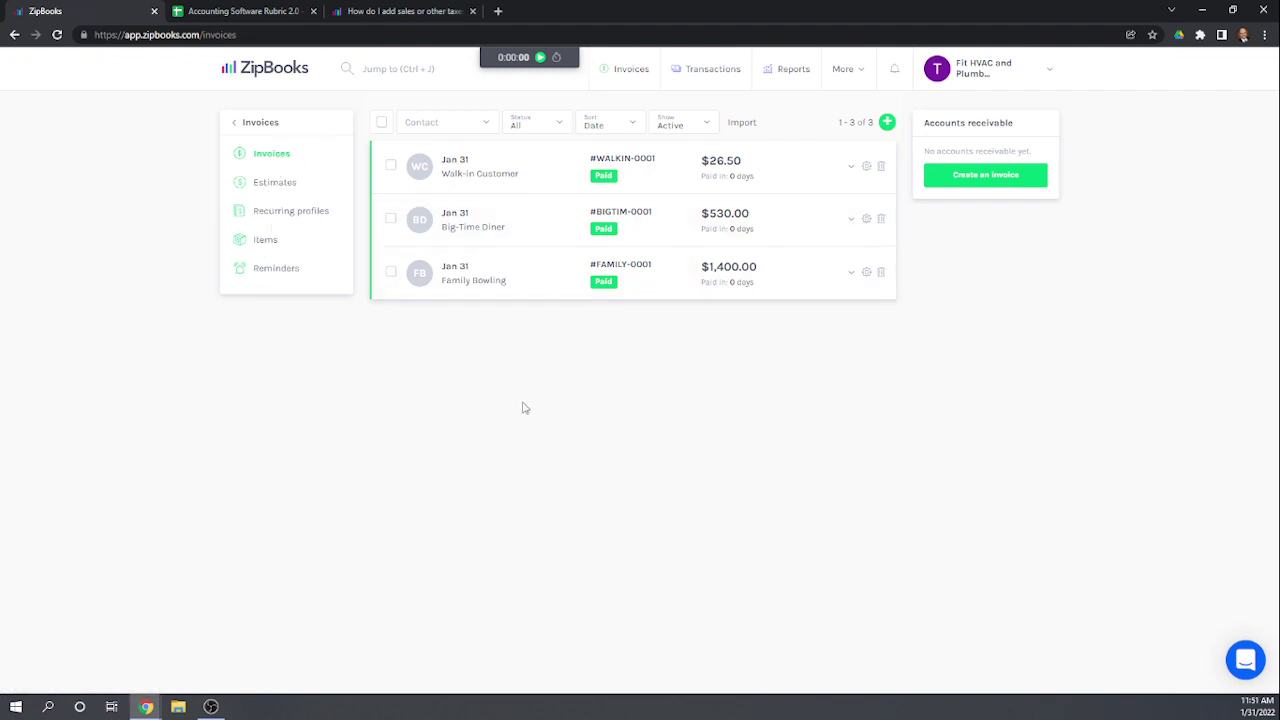
click(274, 211)
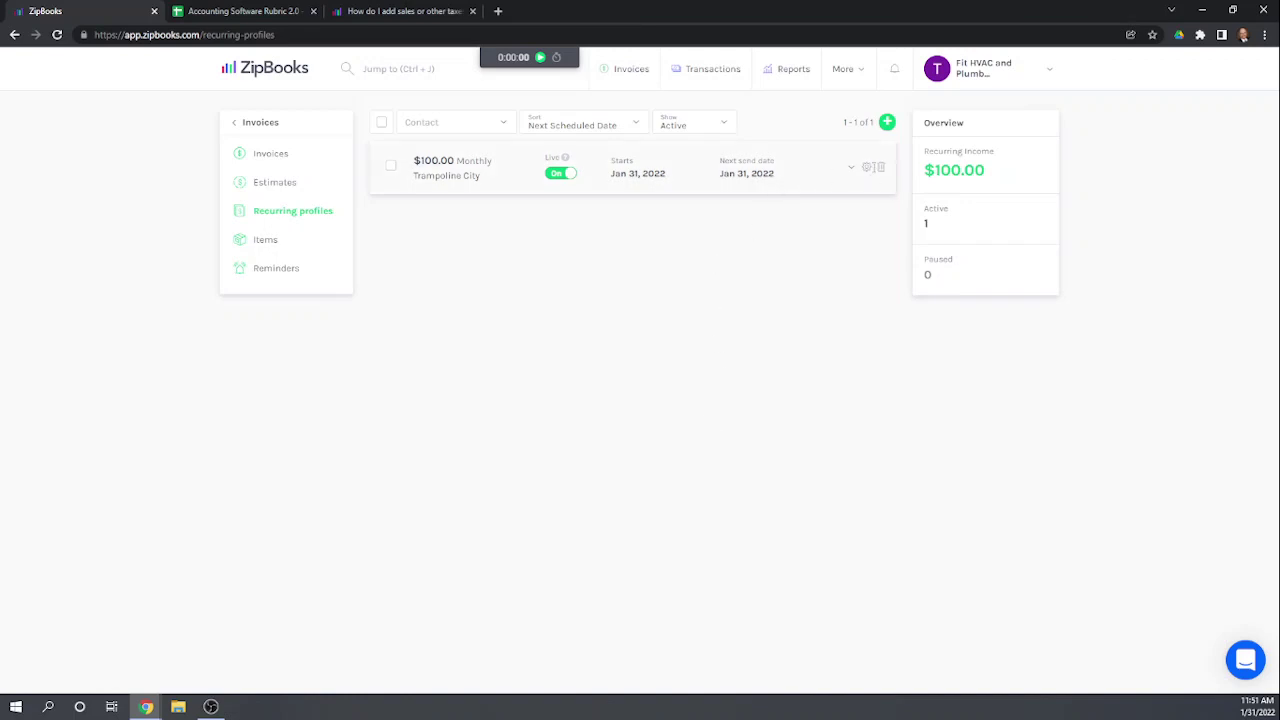
Step: Set Trampoline City's recurring profile next send date to January 30, 2022, then go to Invoices
click(653, 178)
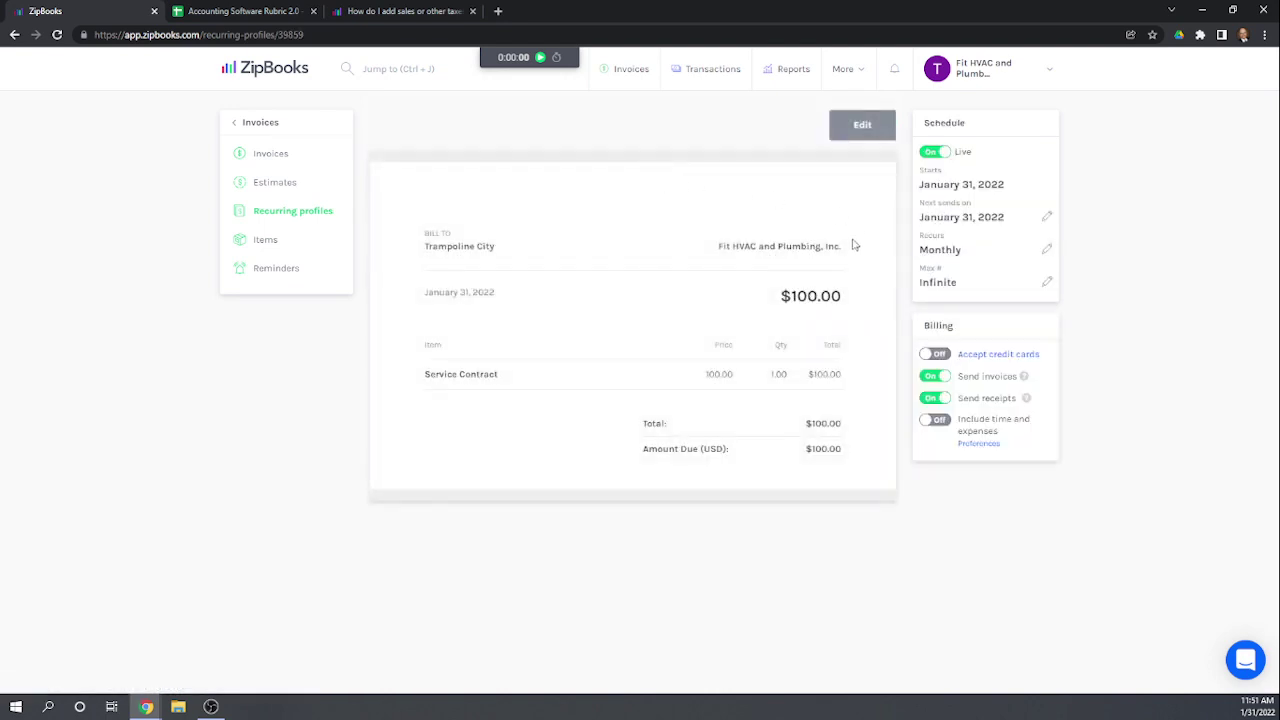
click(1048, 220)
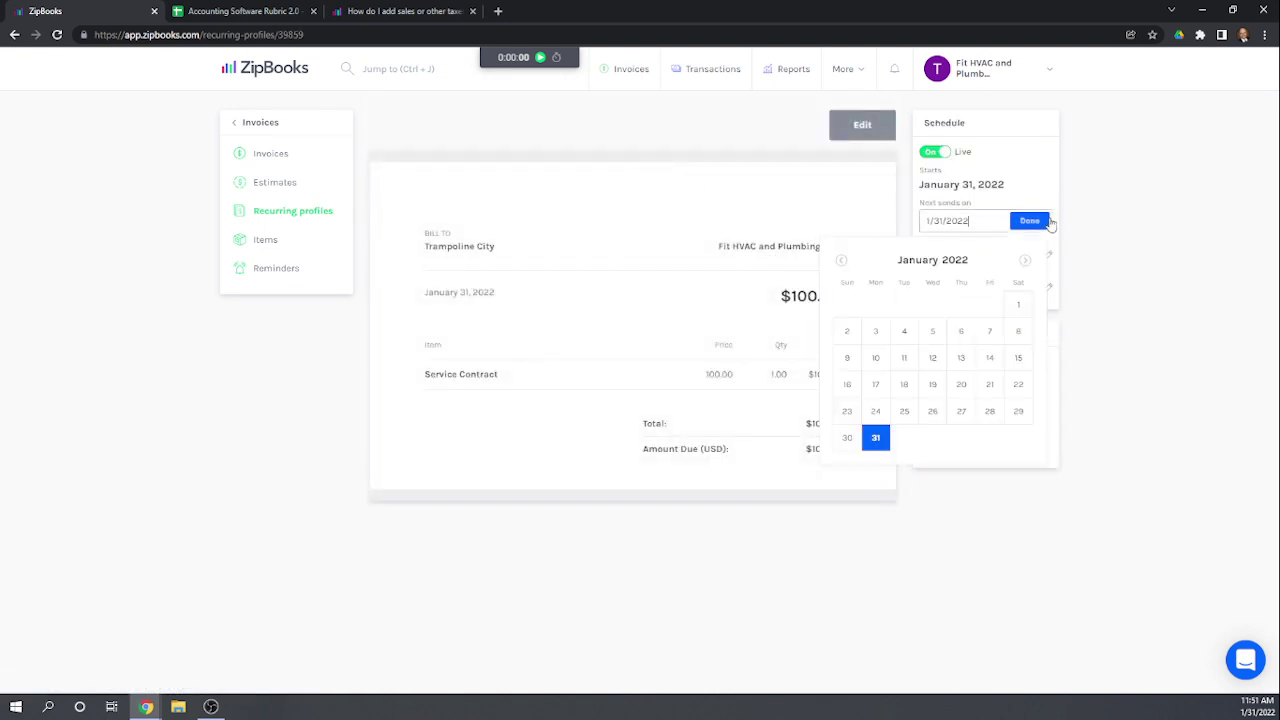
click(848, 438)
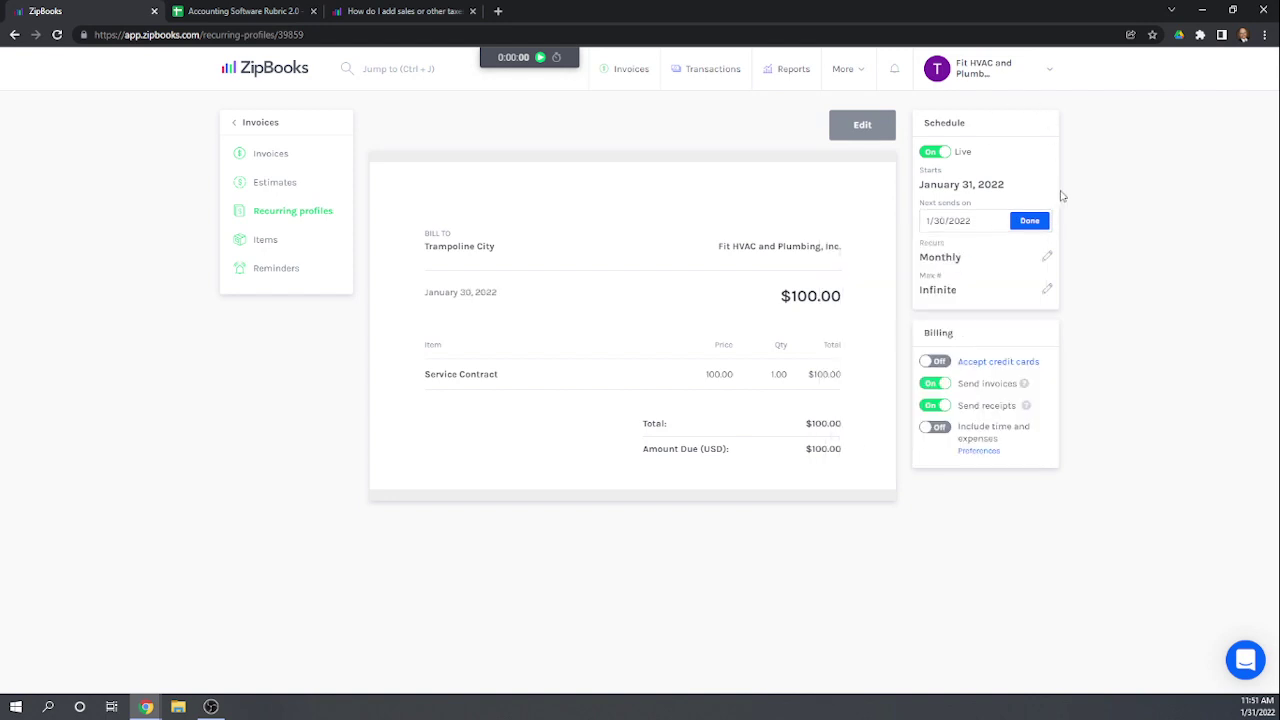
click(1038, 226)
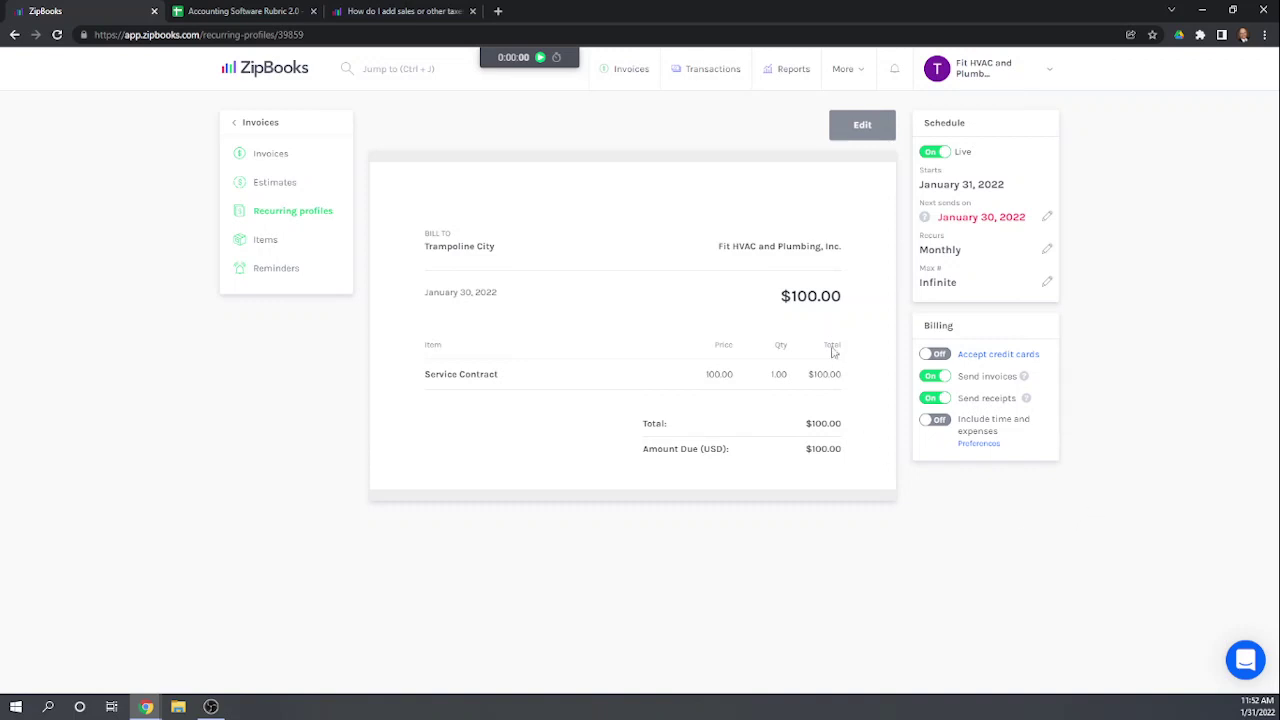
click(272, 221)
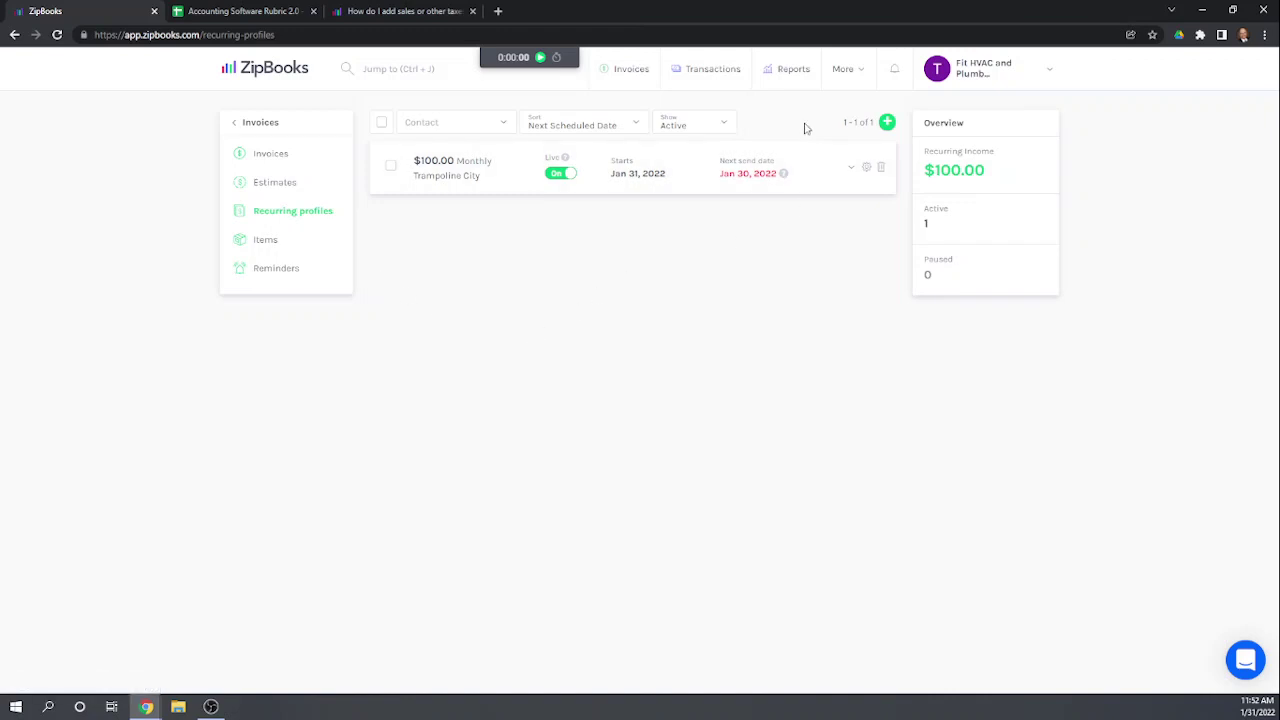
click(268, 158)
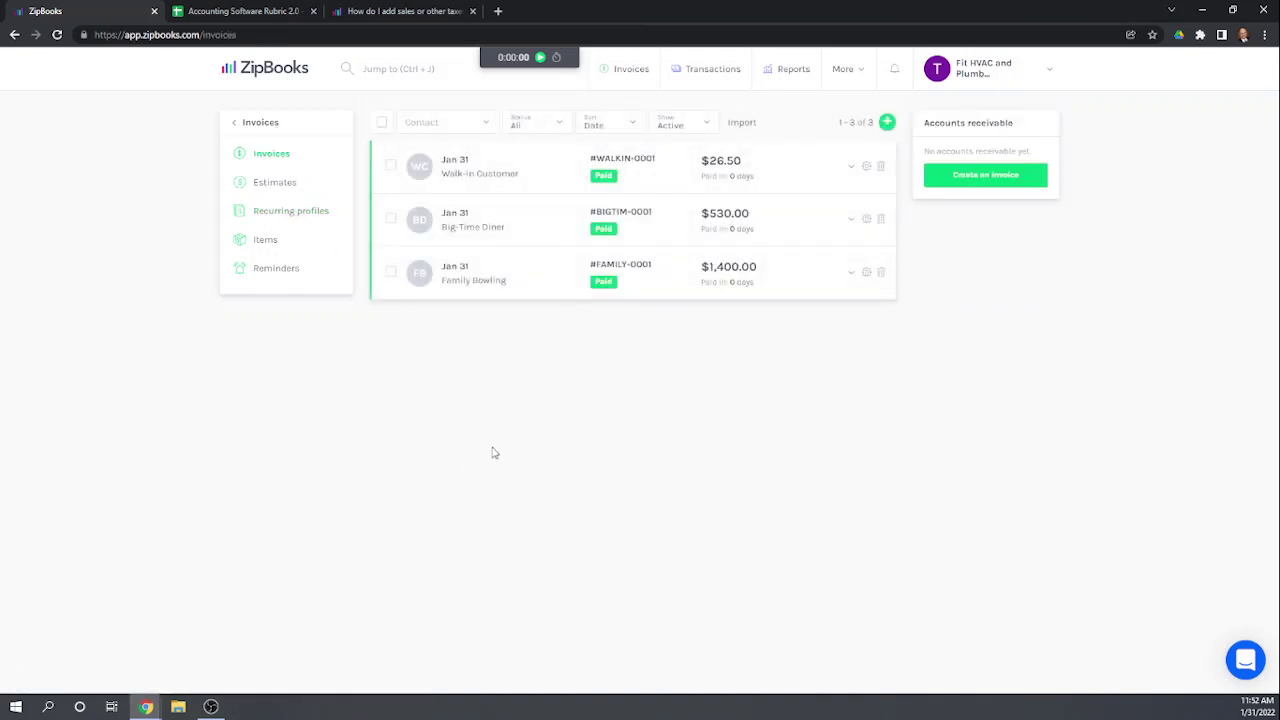
click(270, 217)
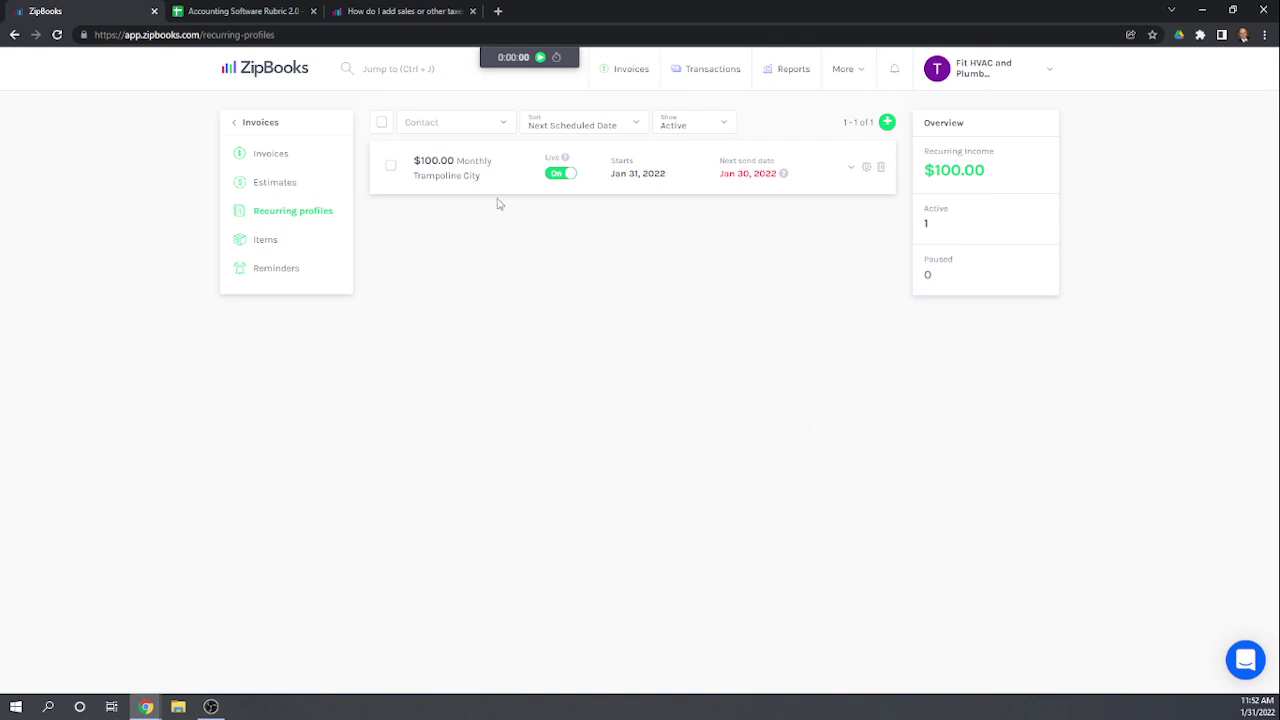
click(509, 170)
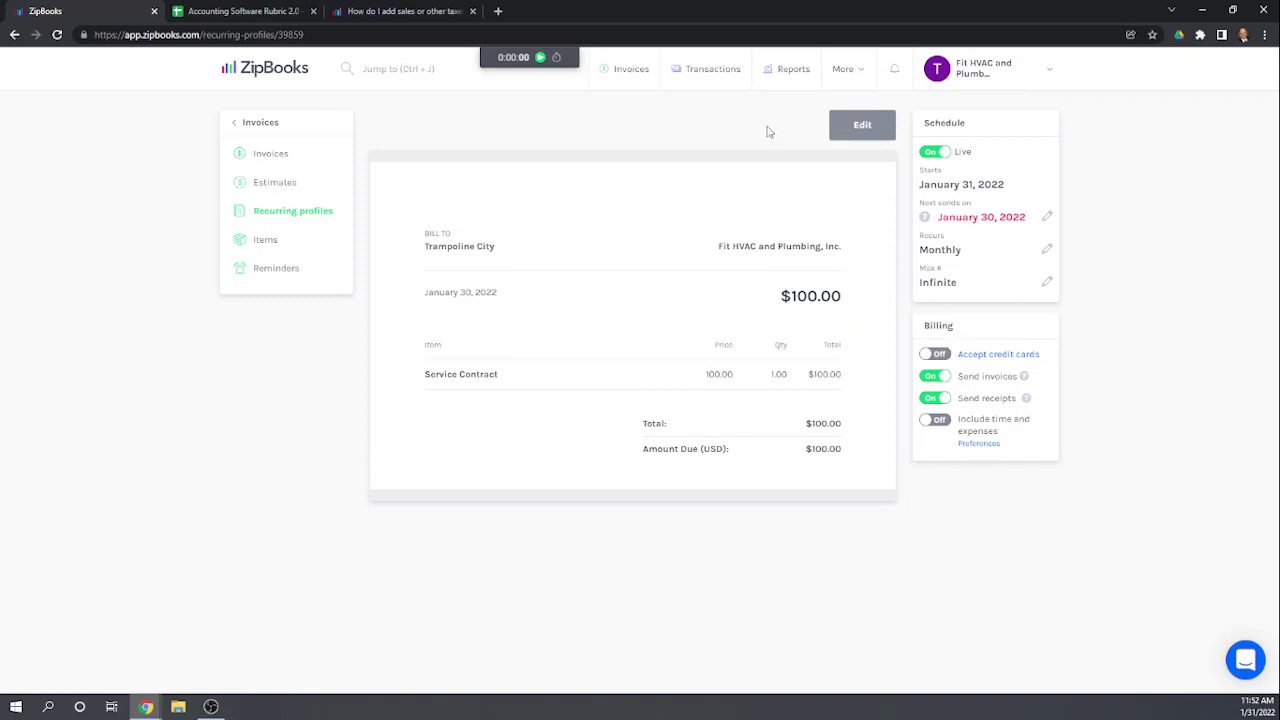
click(274, 155)
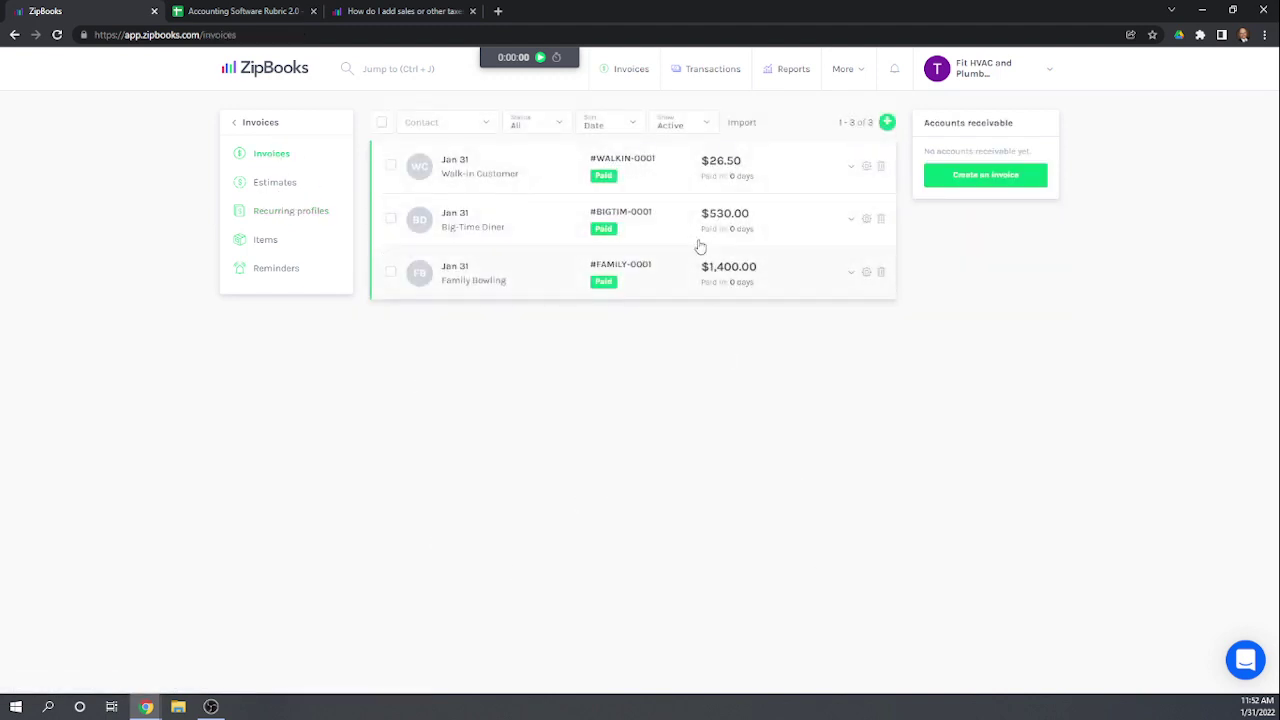
Step: Create invoice TRAMPO-0001 for Trampoline City with one $100 Service Contract line and finalize it
click(887, 123)
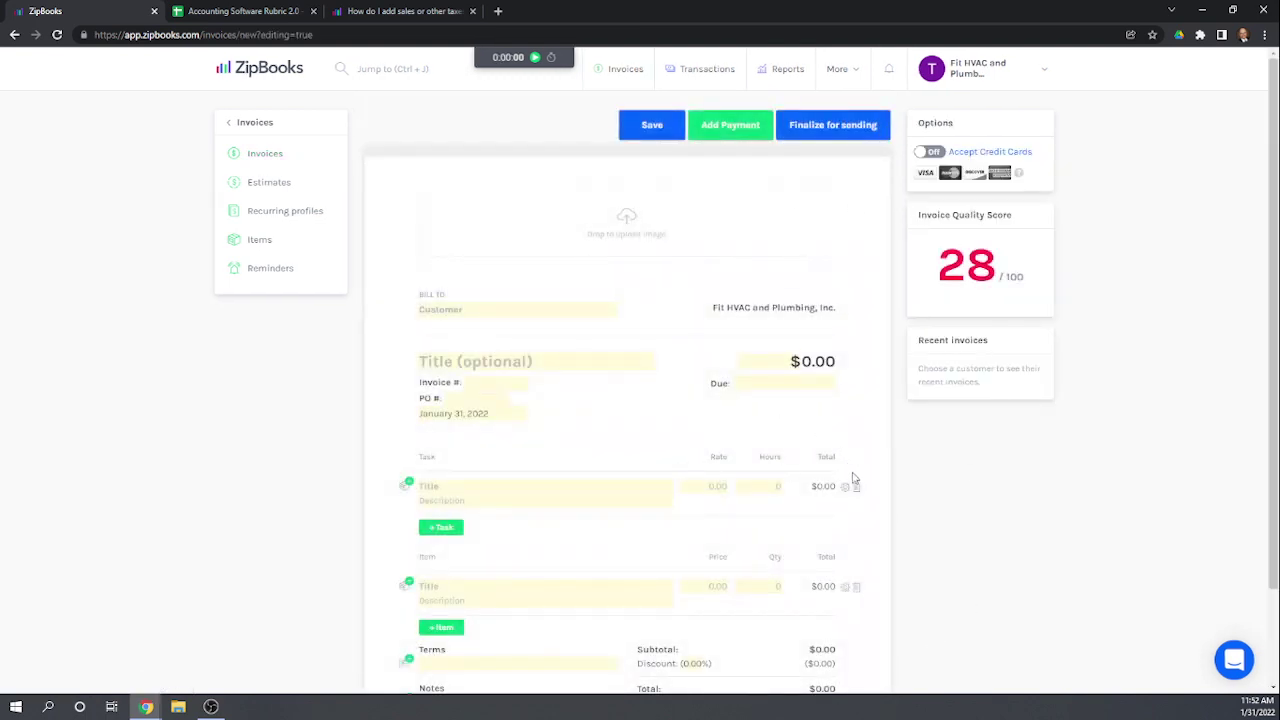
click(477, 307)
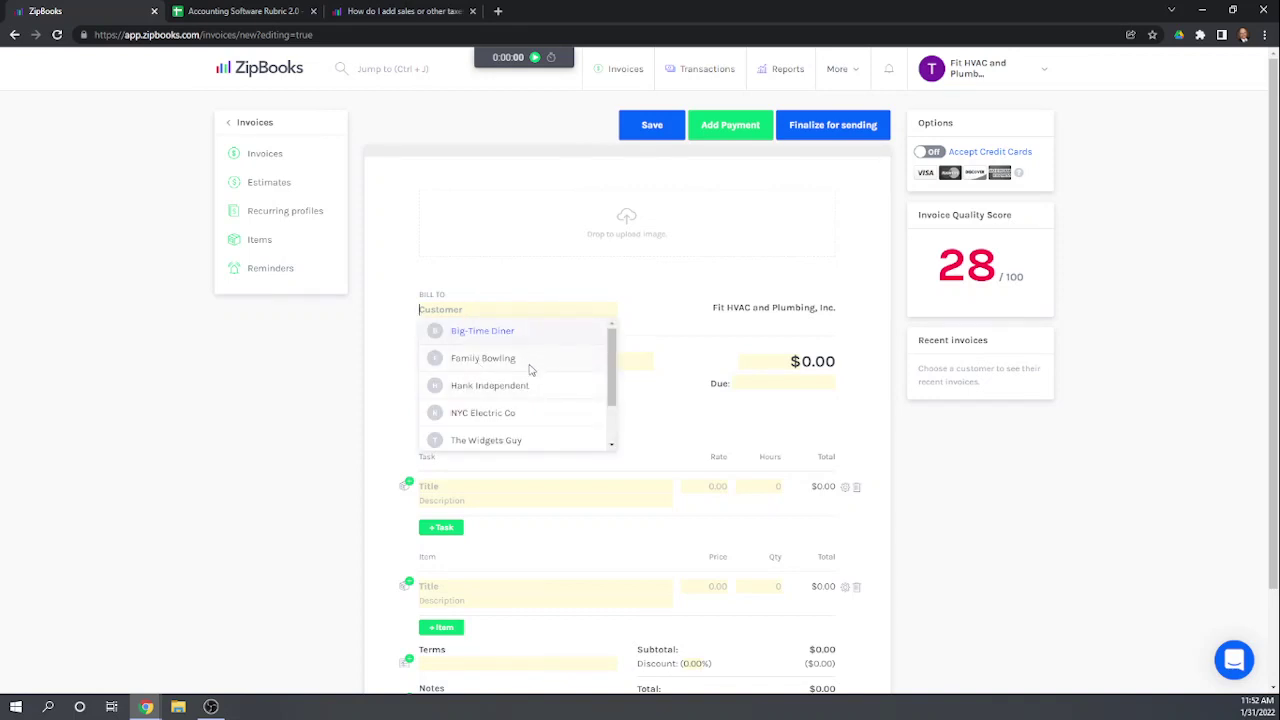
scroll(517, 377, down, 3)
click(477, 346)
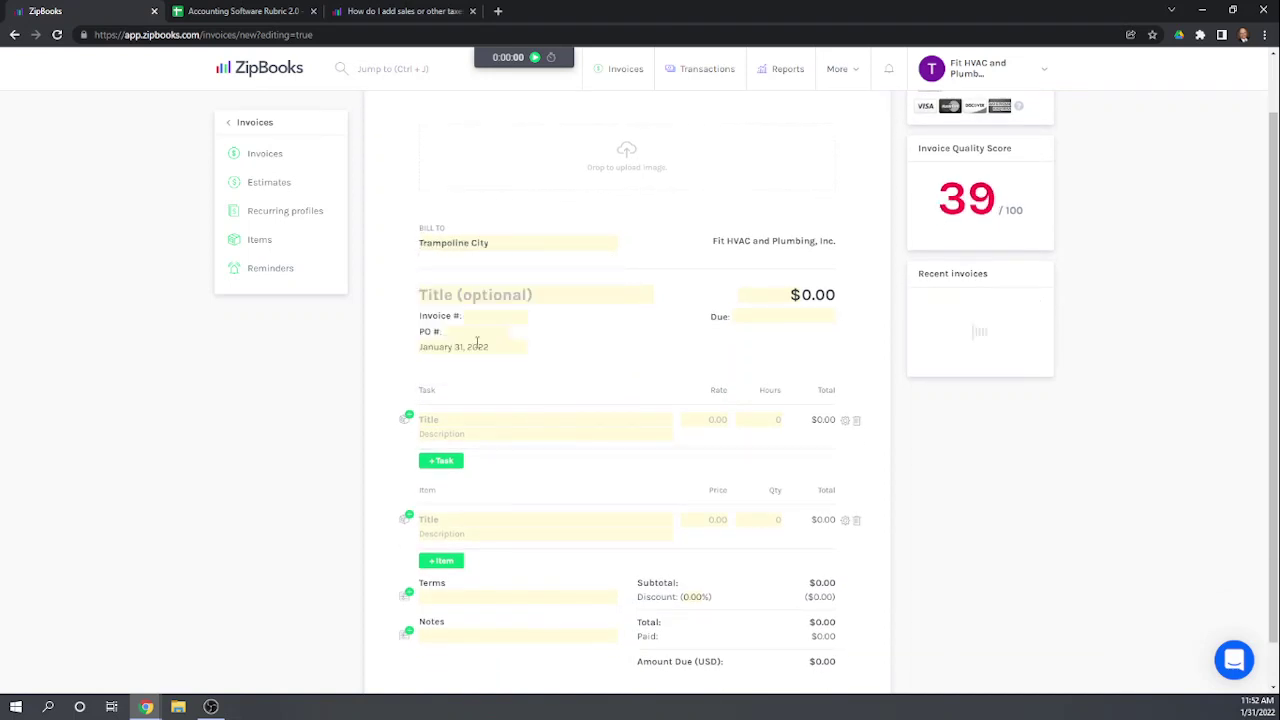
click(460, 519)
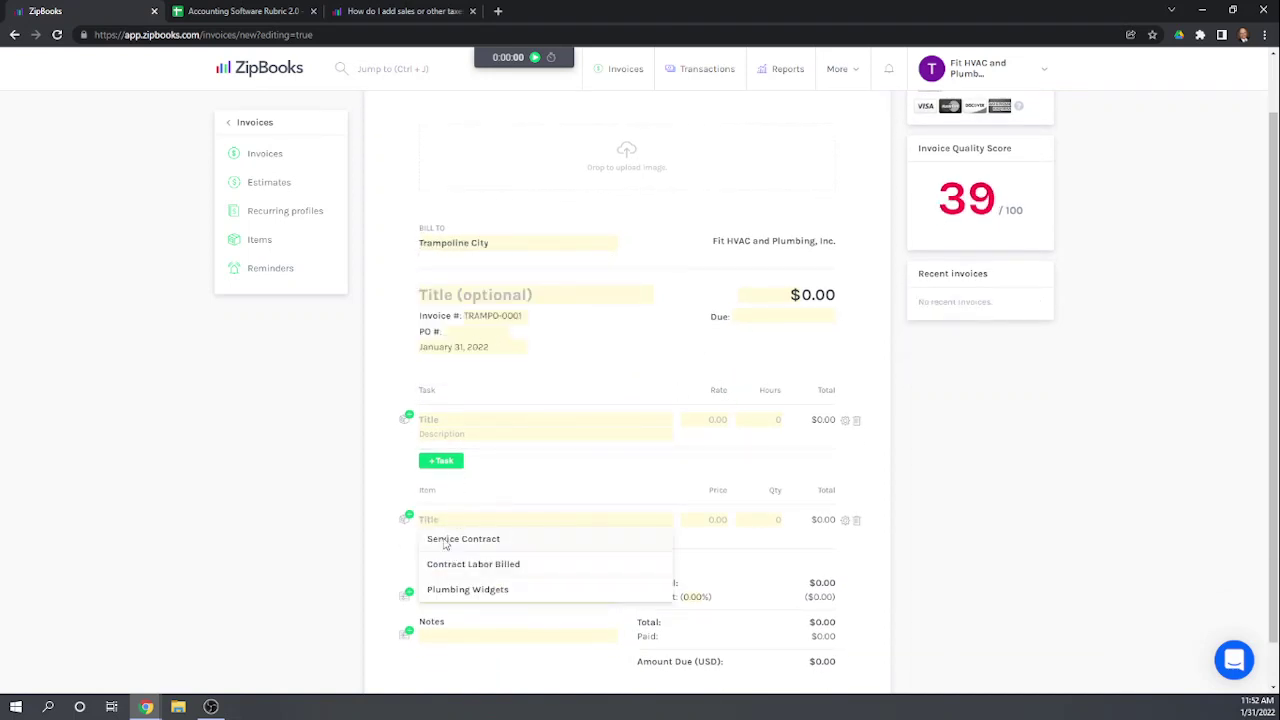
click(449, 540)
scroll(735, 453, down, 1)
scroll(1108, 320, up, 2)
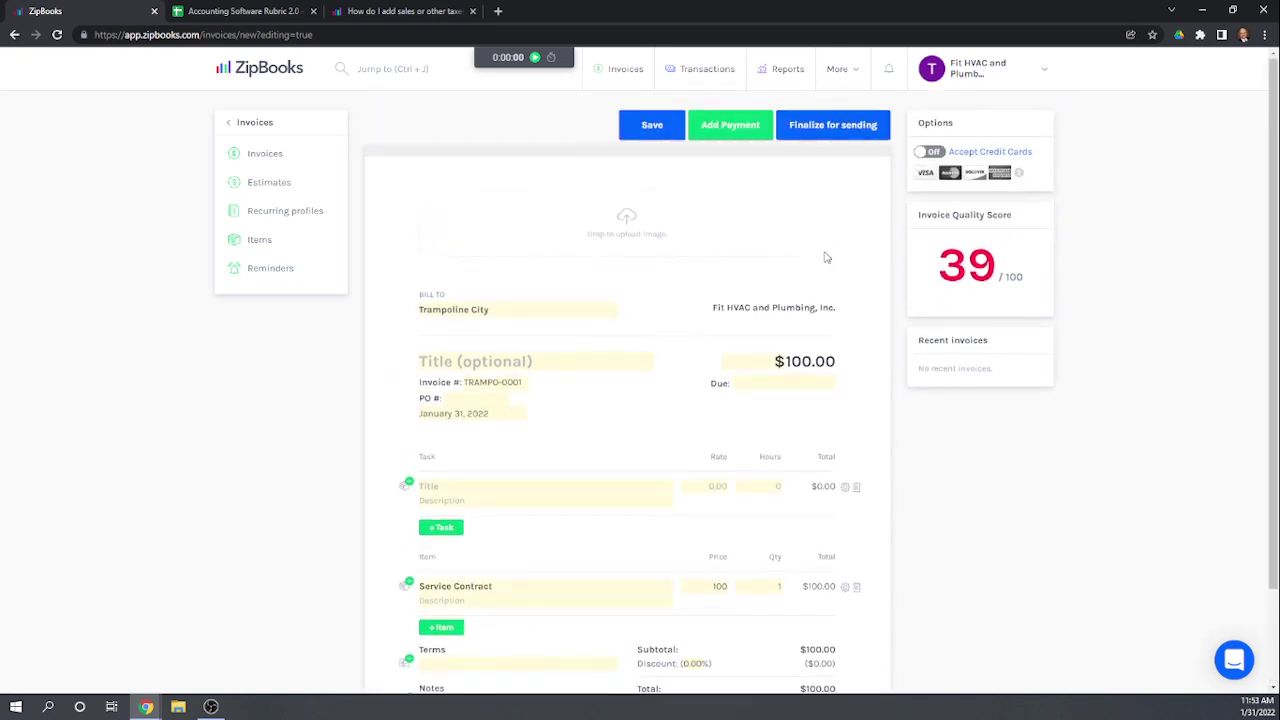
click(828, 128)
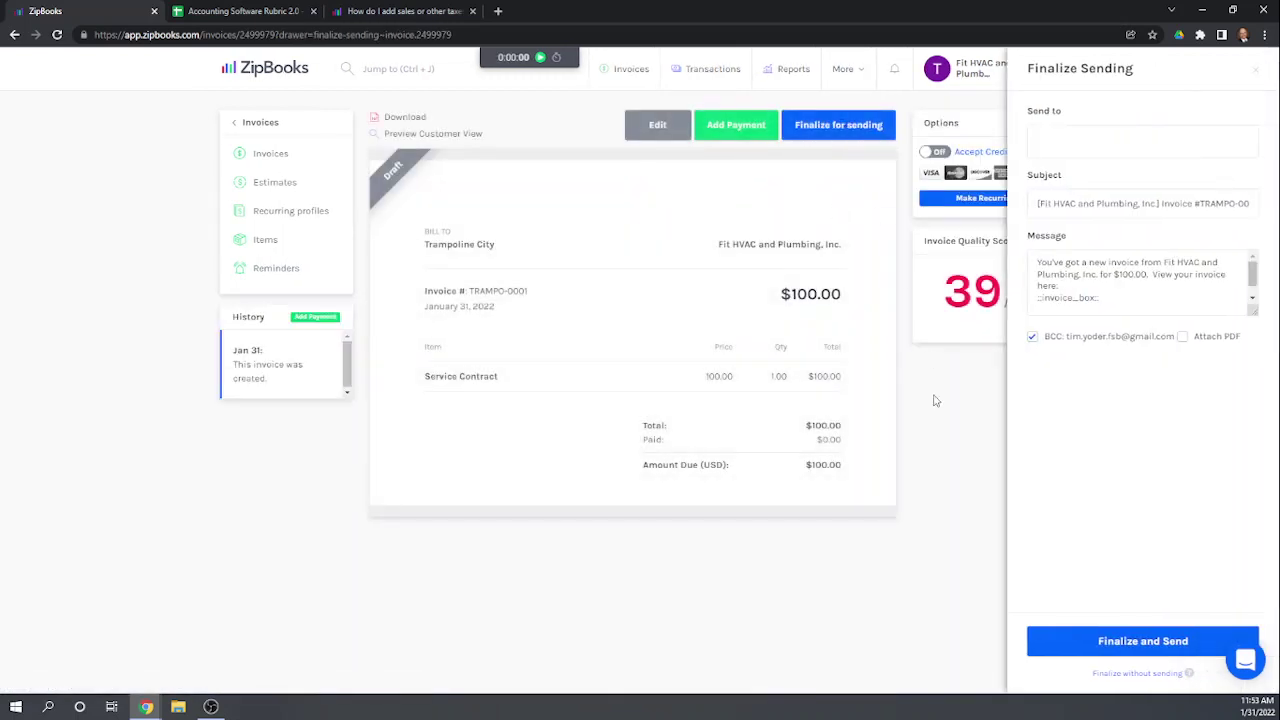
Step: Add the recipient's e-mail address, send invoice TRAMPO-0001, and return to the invoices list
click(1105, 139)
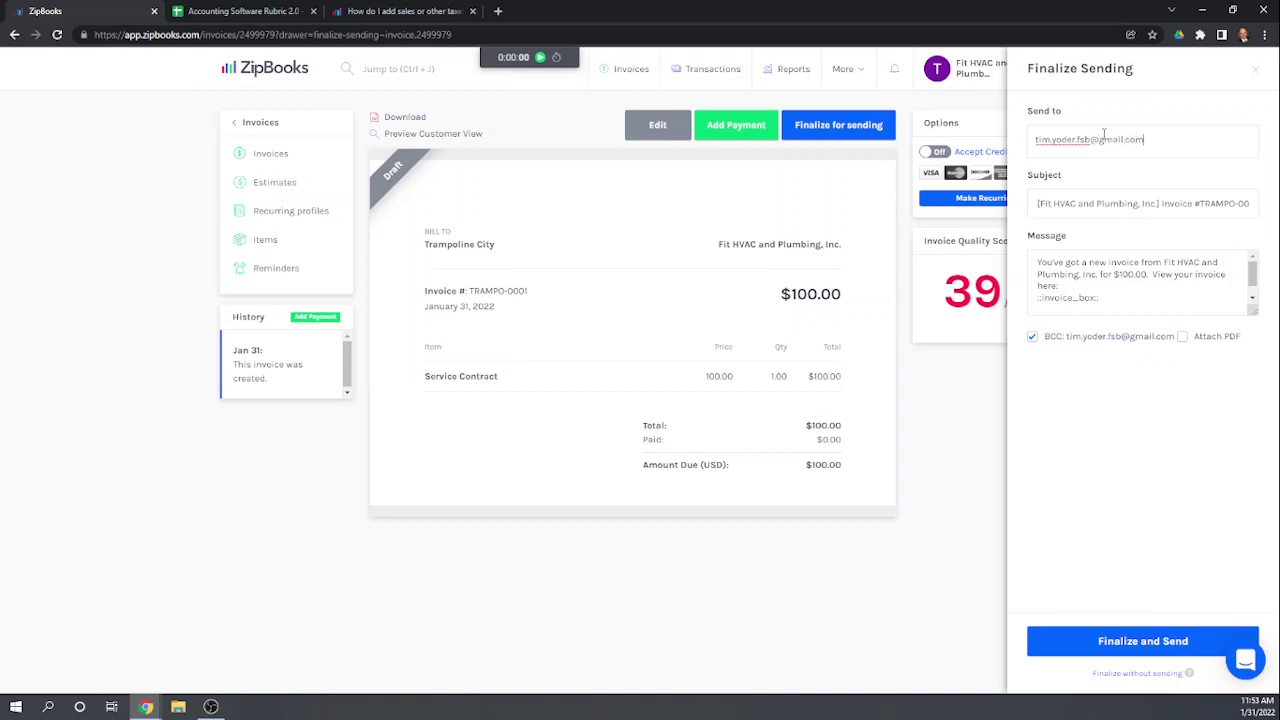
click(1146, 410)
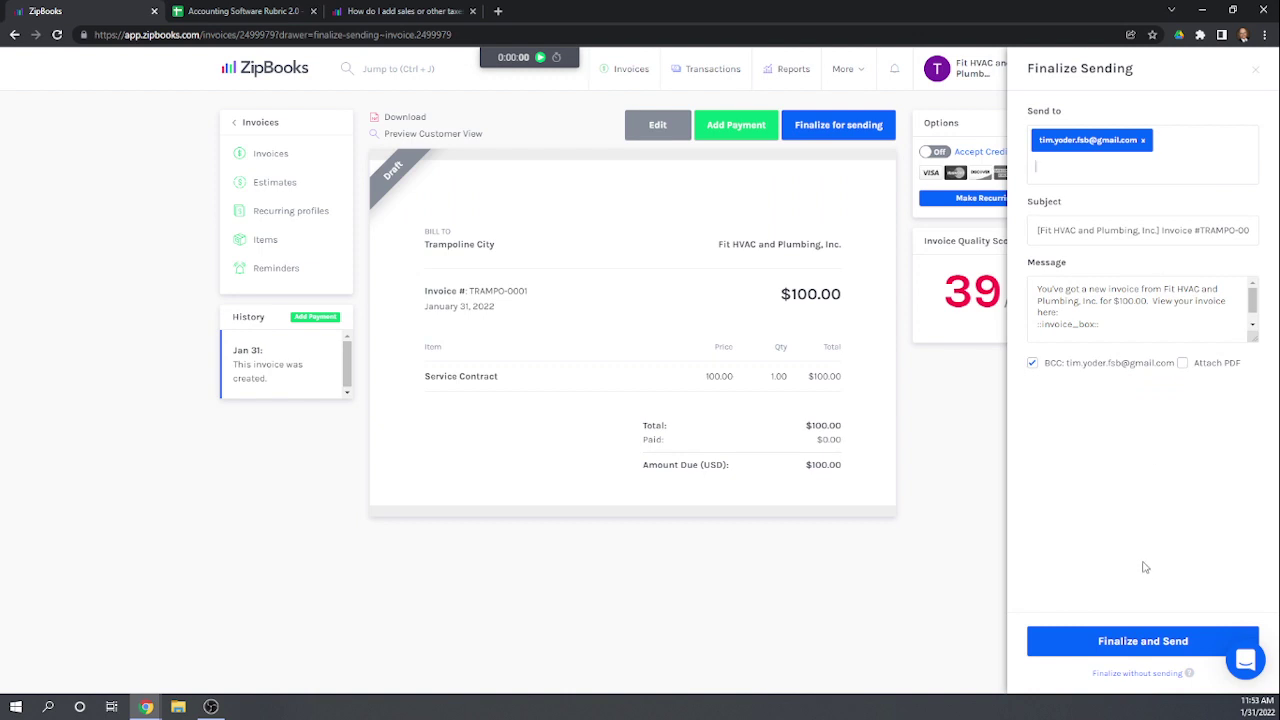
click(1135, 638)
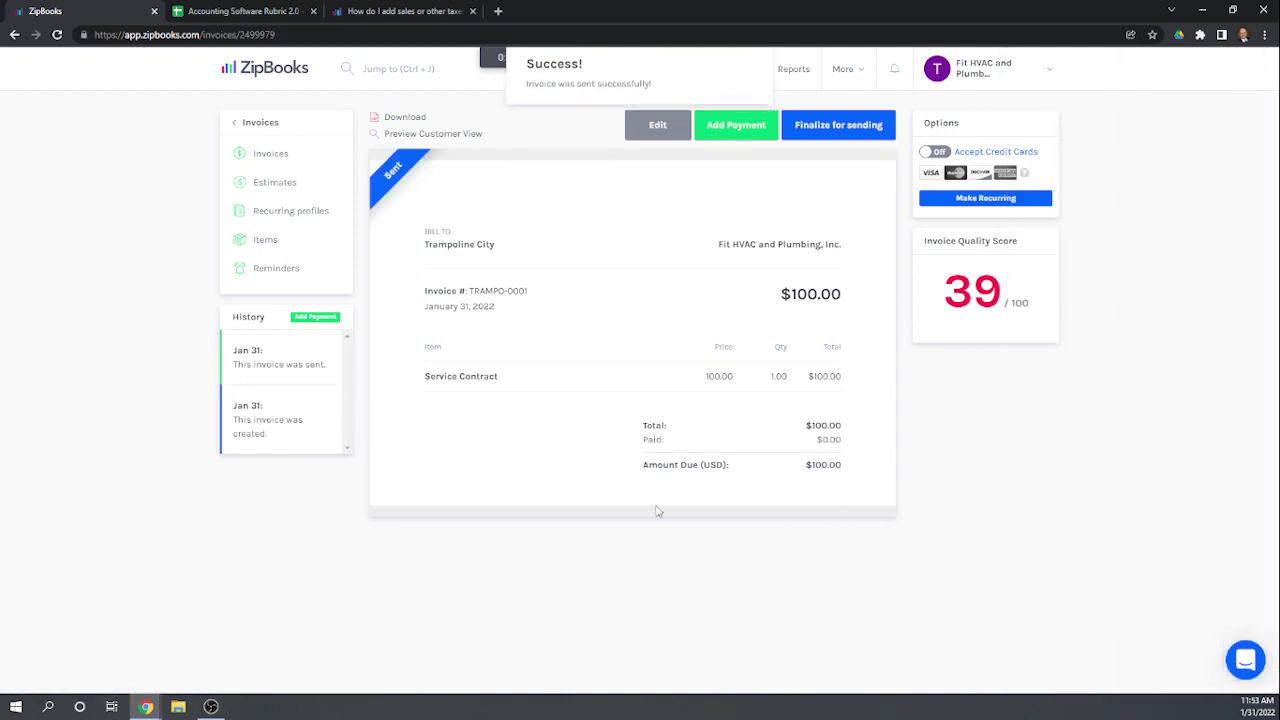
click(277, 154)
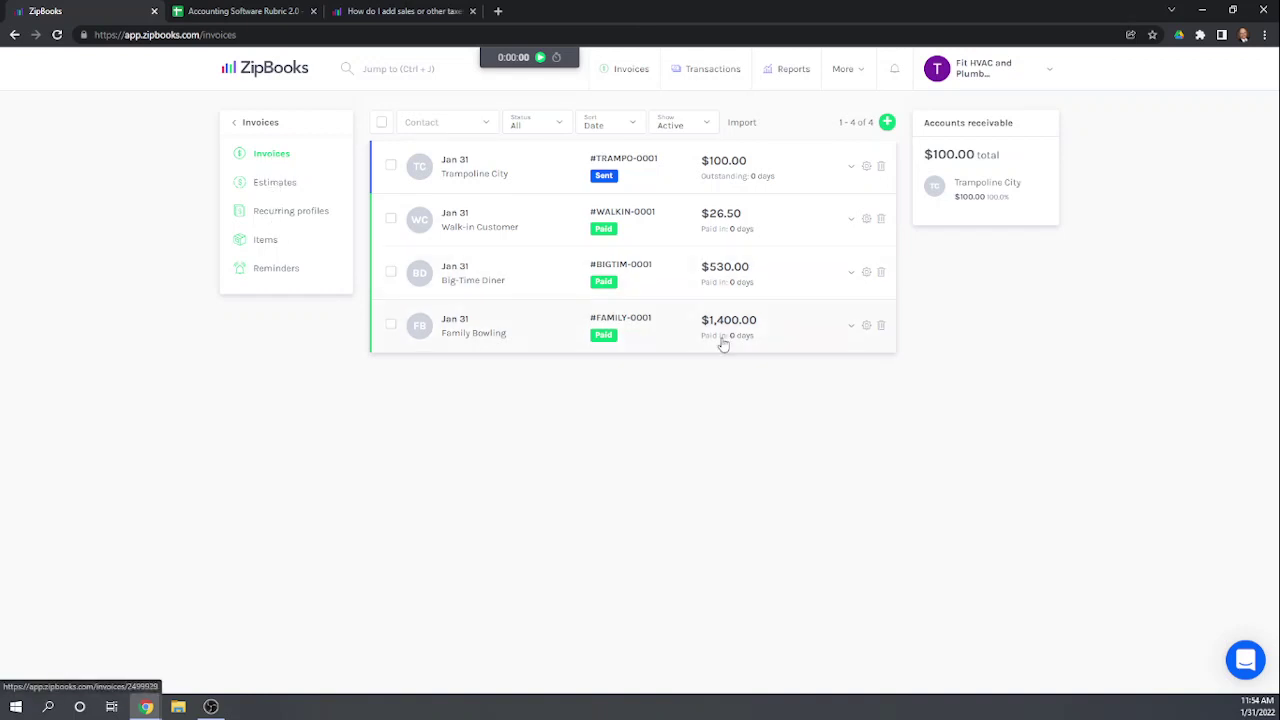
Step: Start a new invoice billed to Big-Time Diner
click(887, 122)
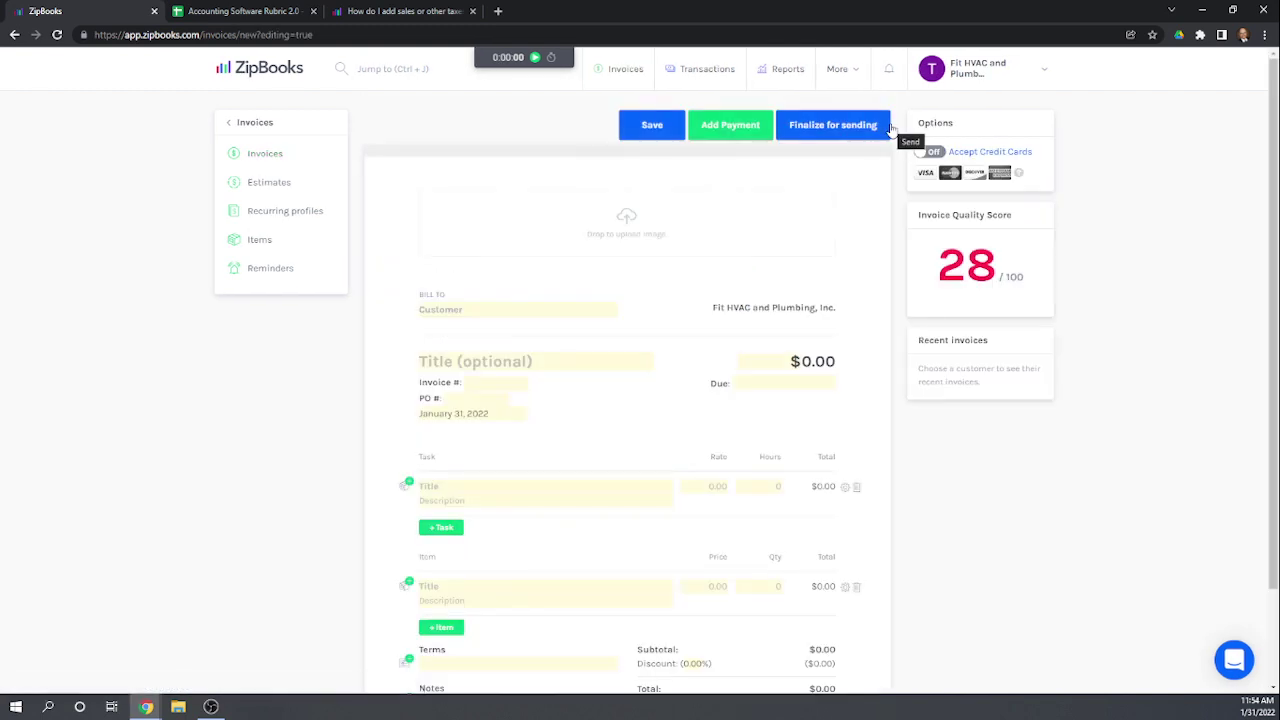
scroll(550, 214, down, 2)
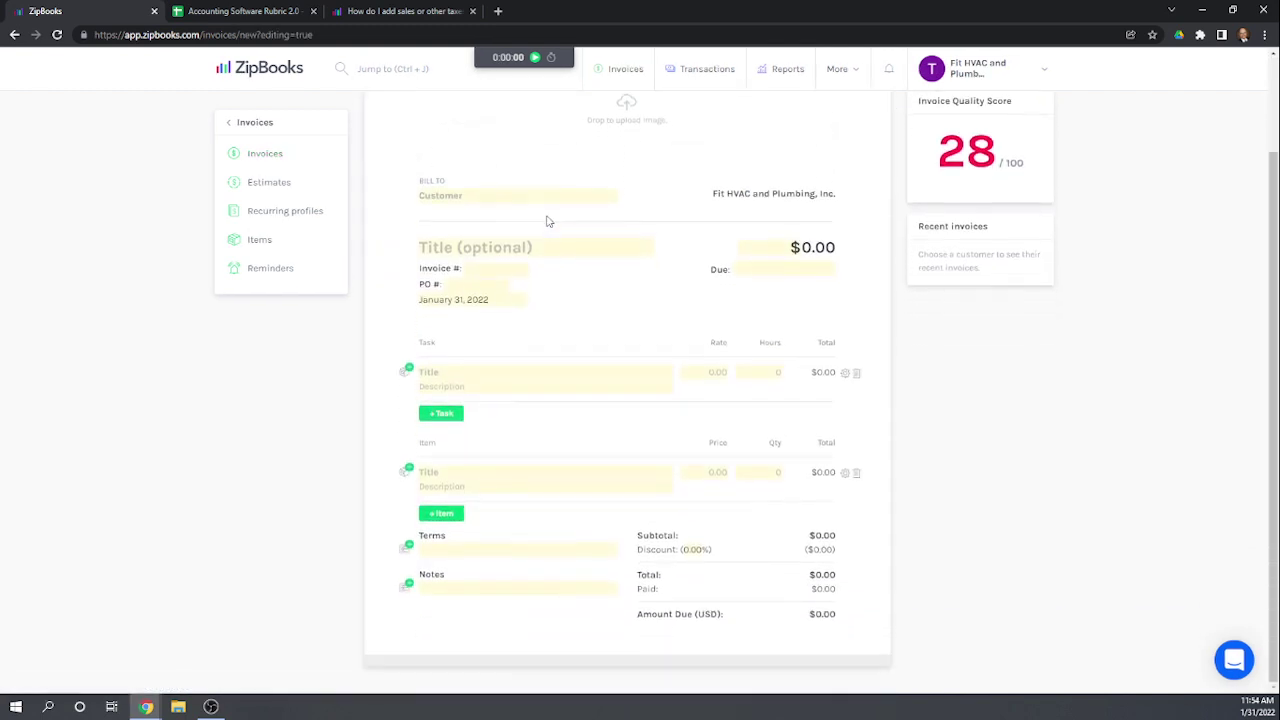
scroll(547, 221, up, 2)
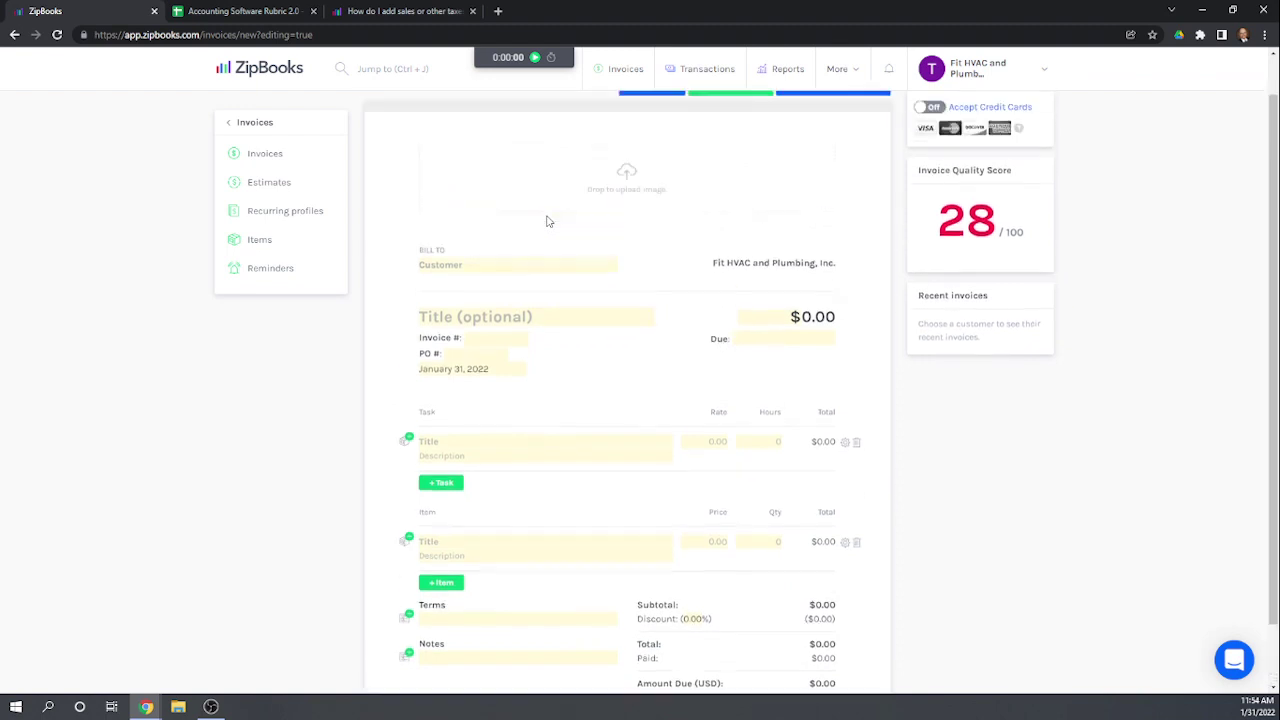
scroll(547, 221, down, 2)
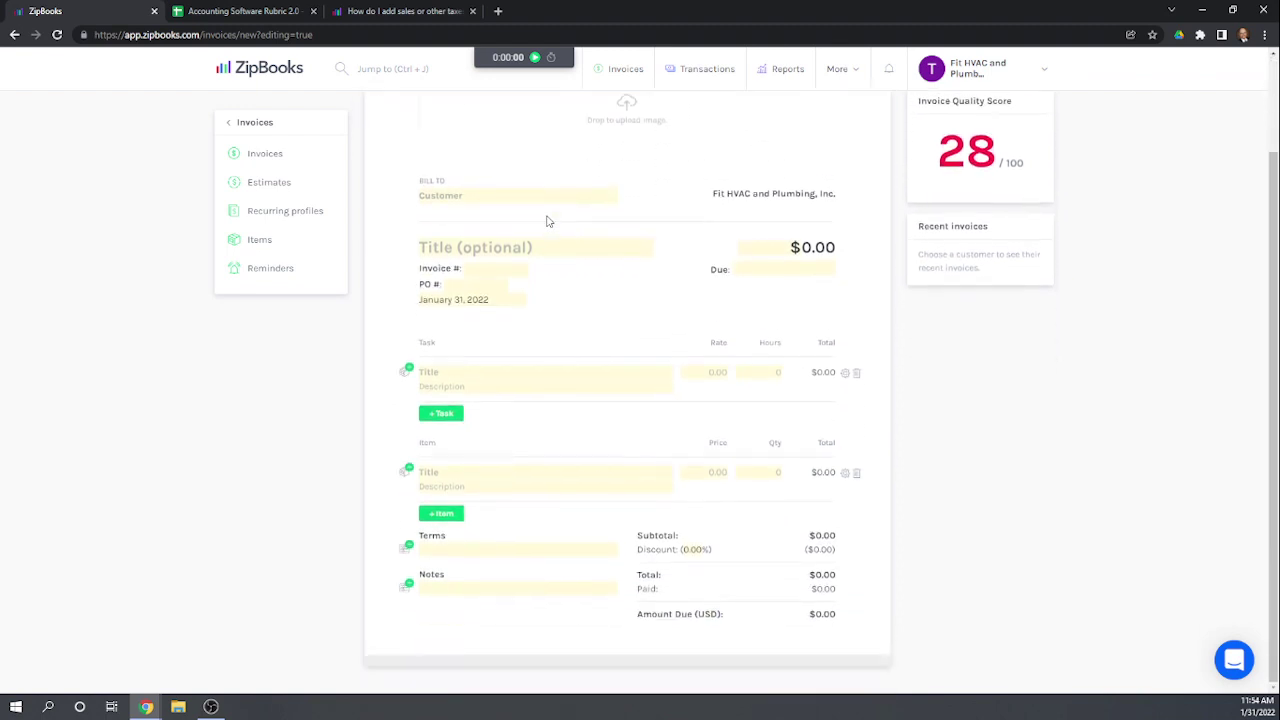
click(467, 196)
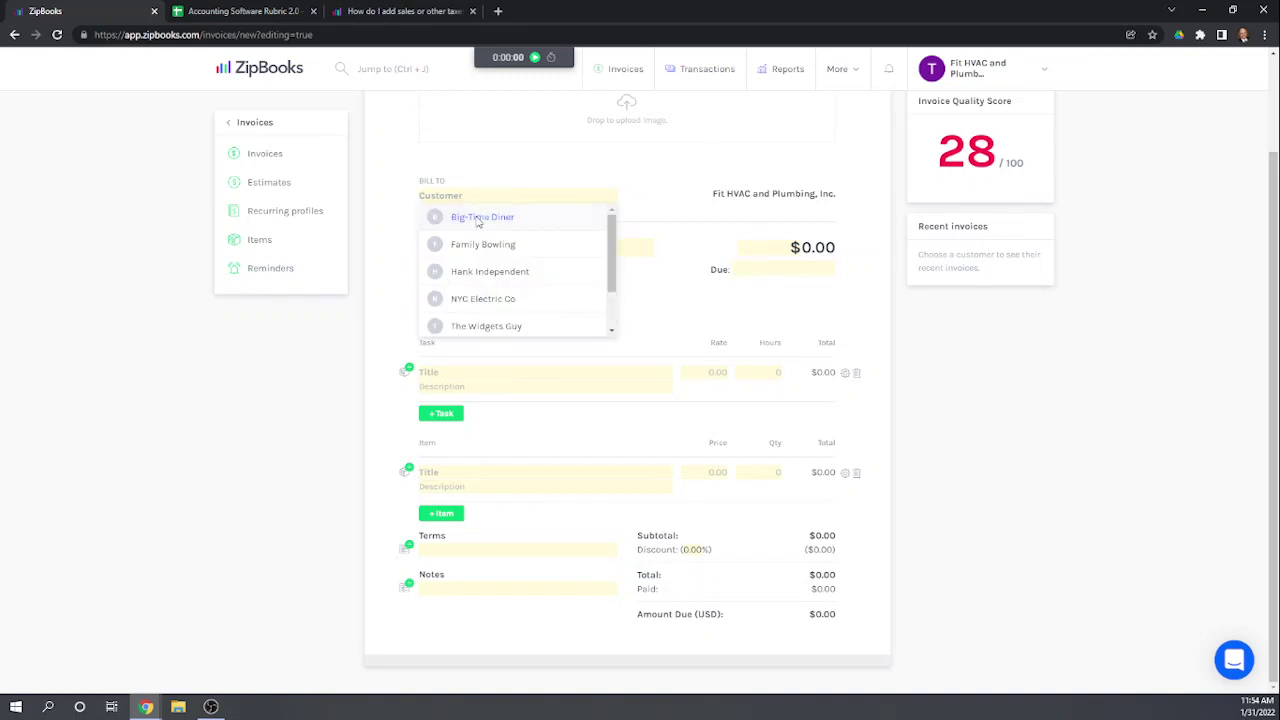
click(477, 218)
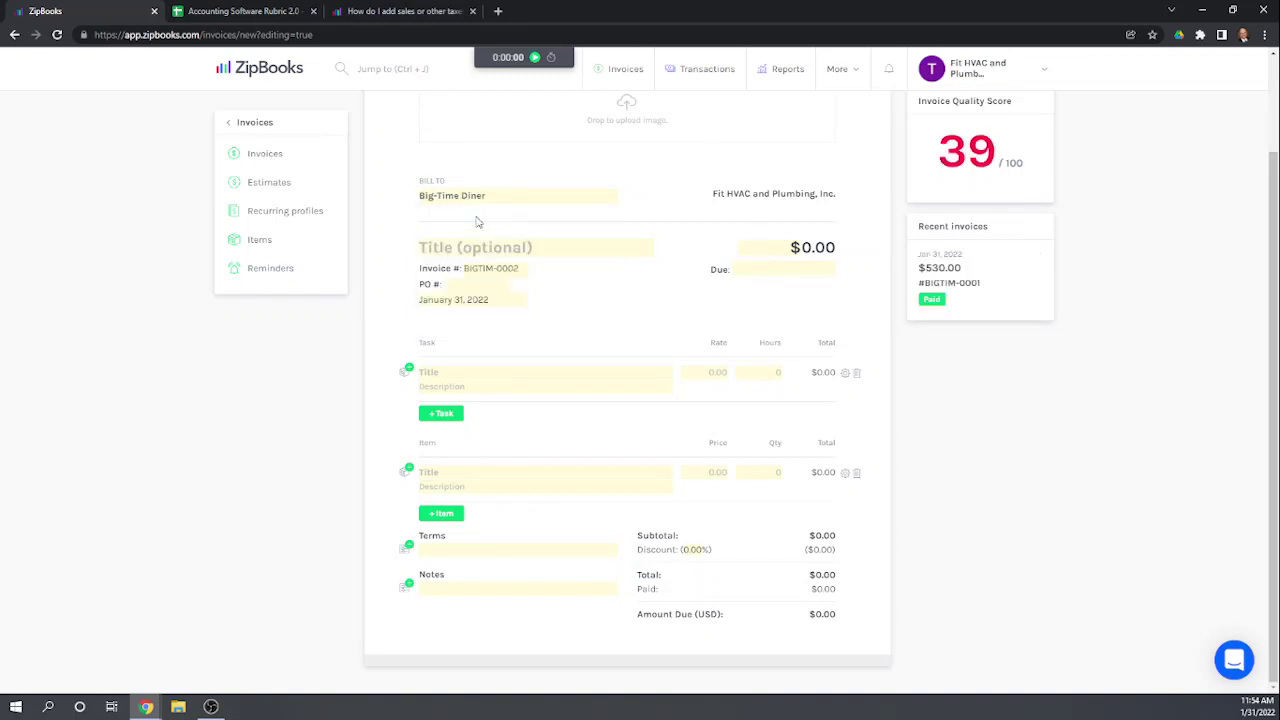
Step: Add a Plumbing Widgets line at quantity -2, totalling -$50.00
click(464, 477)
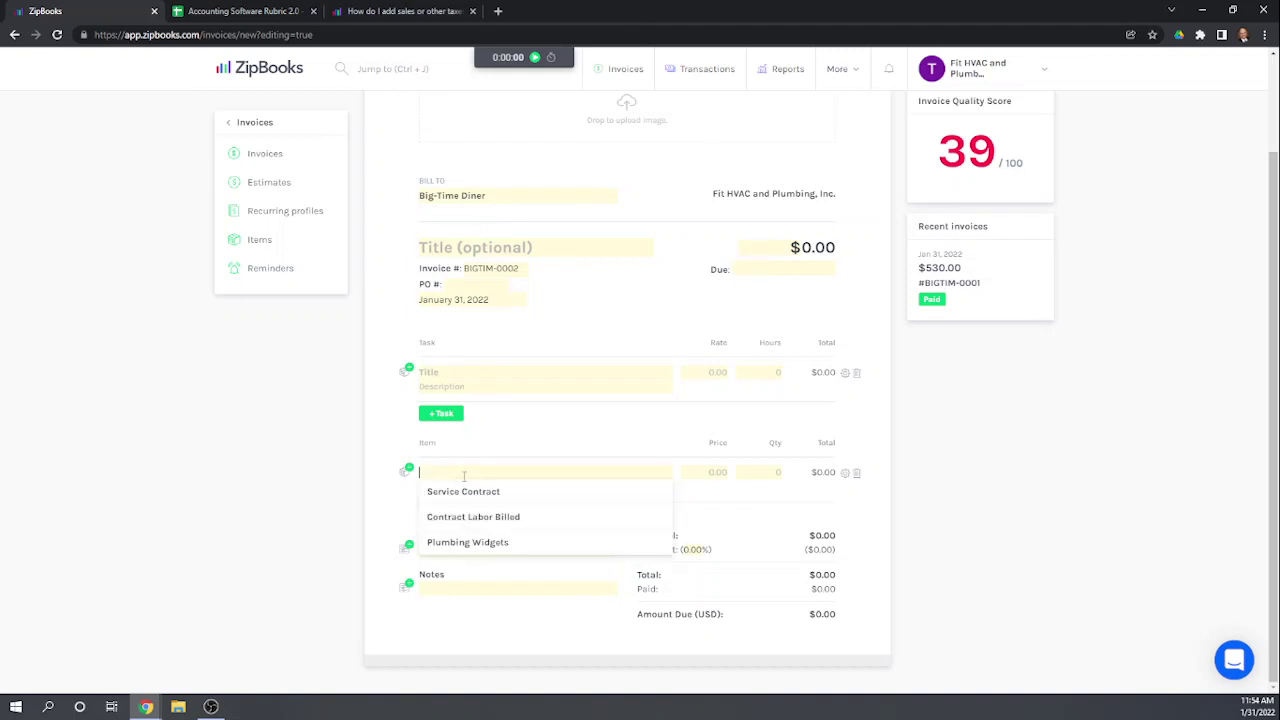
click(461, 542)
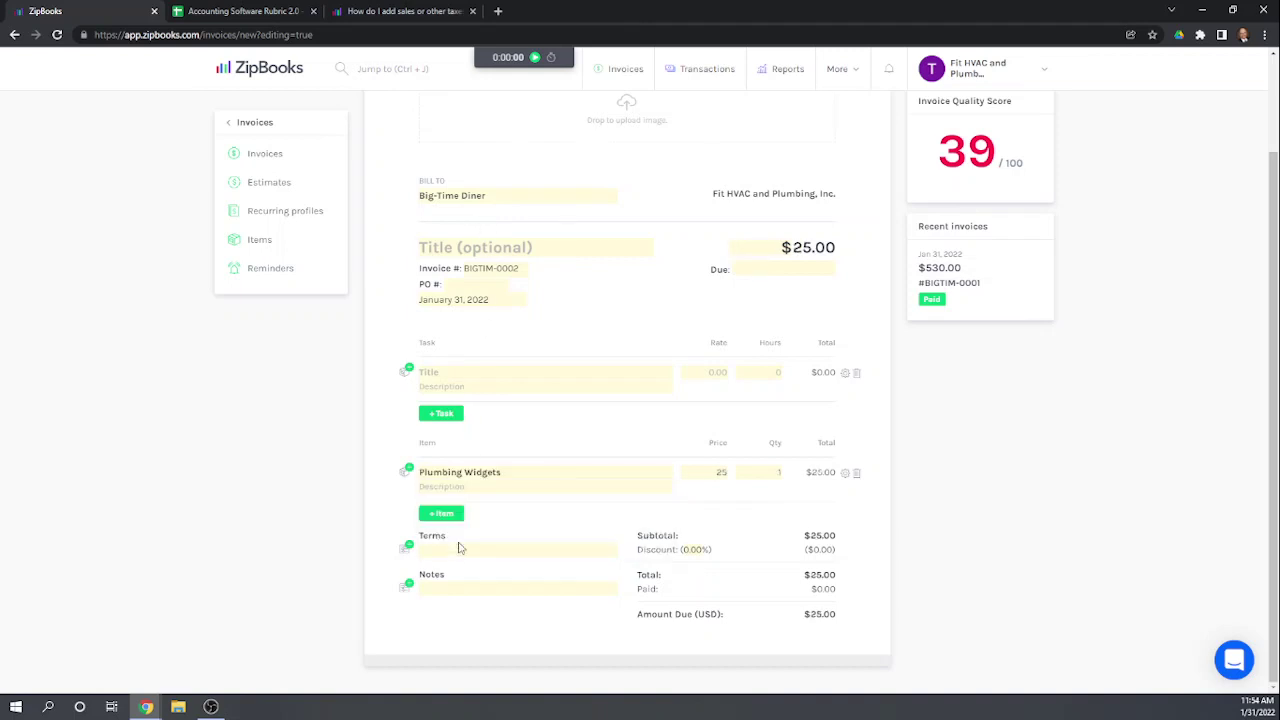
click(780, 472)
text(-2)
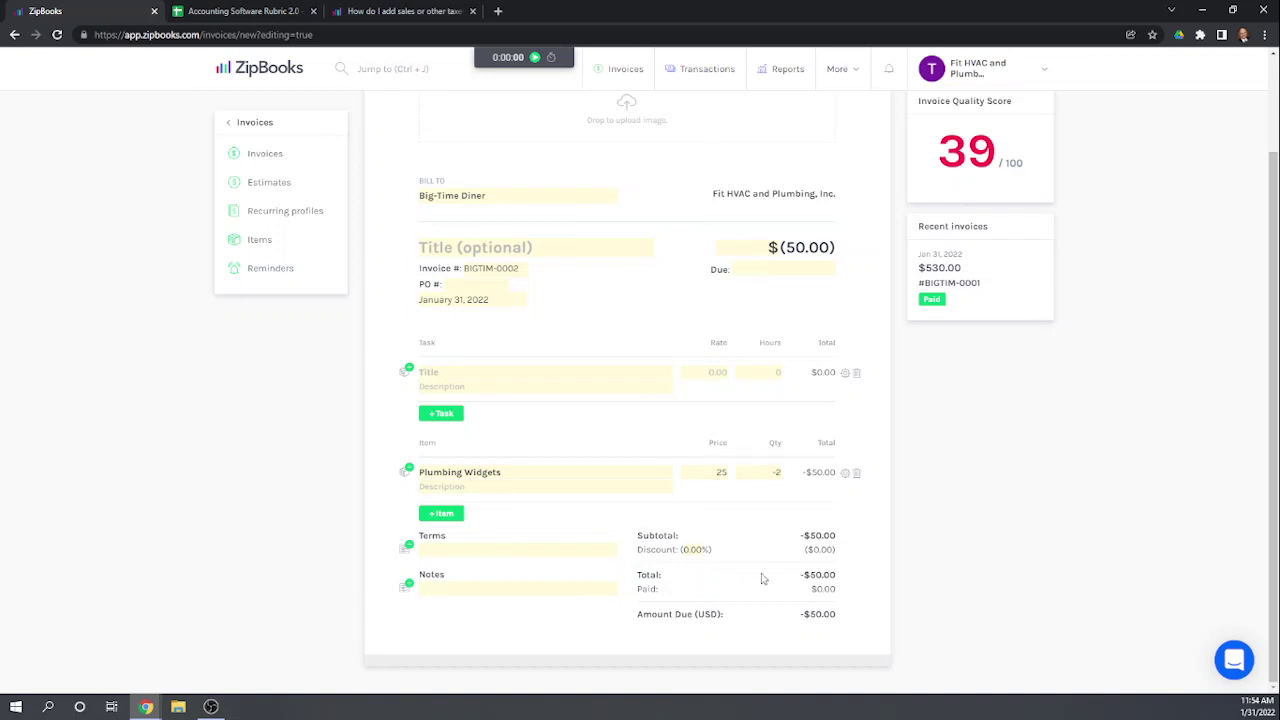
Step: Apply New York 6.00% tax to the Plumbing Widgets line, bringing the total to -$53.00
click(846, 474)
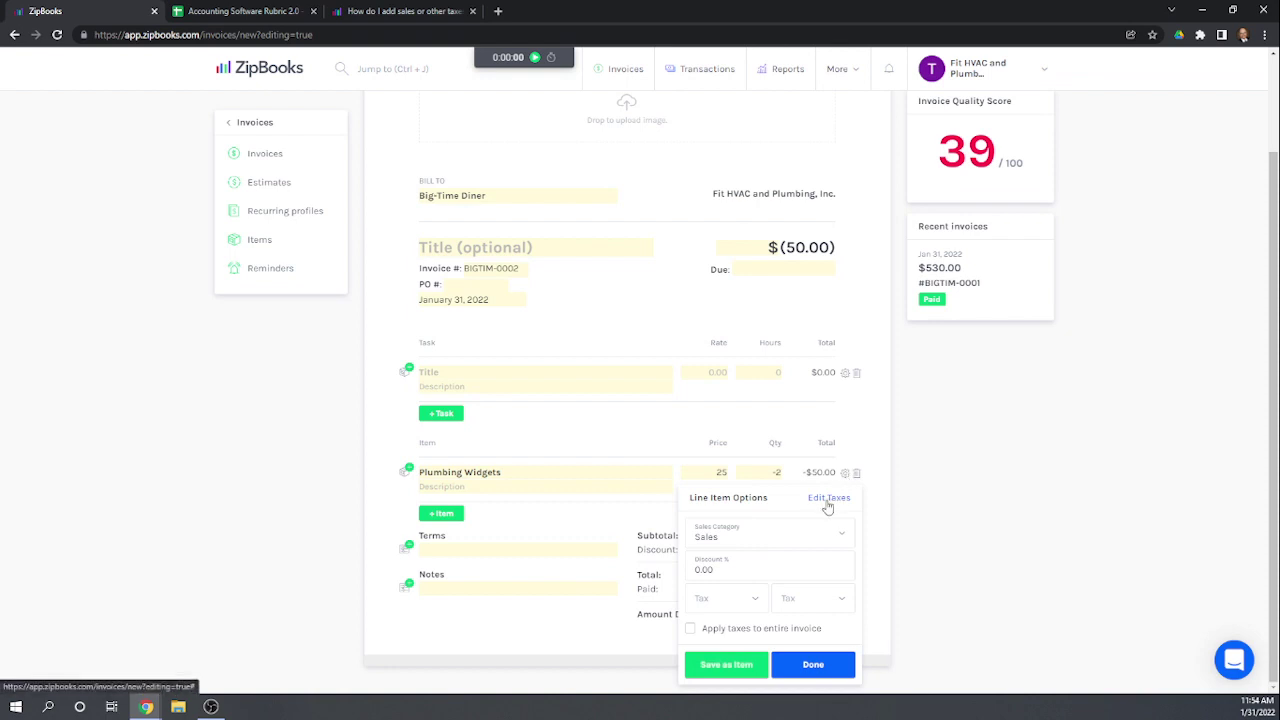
click(722, 593)
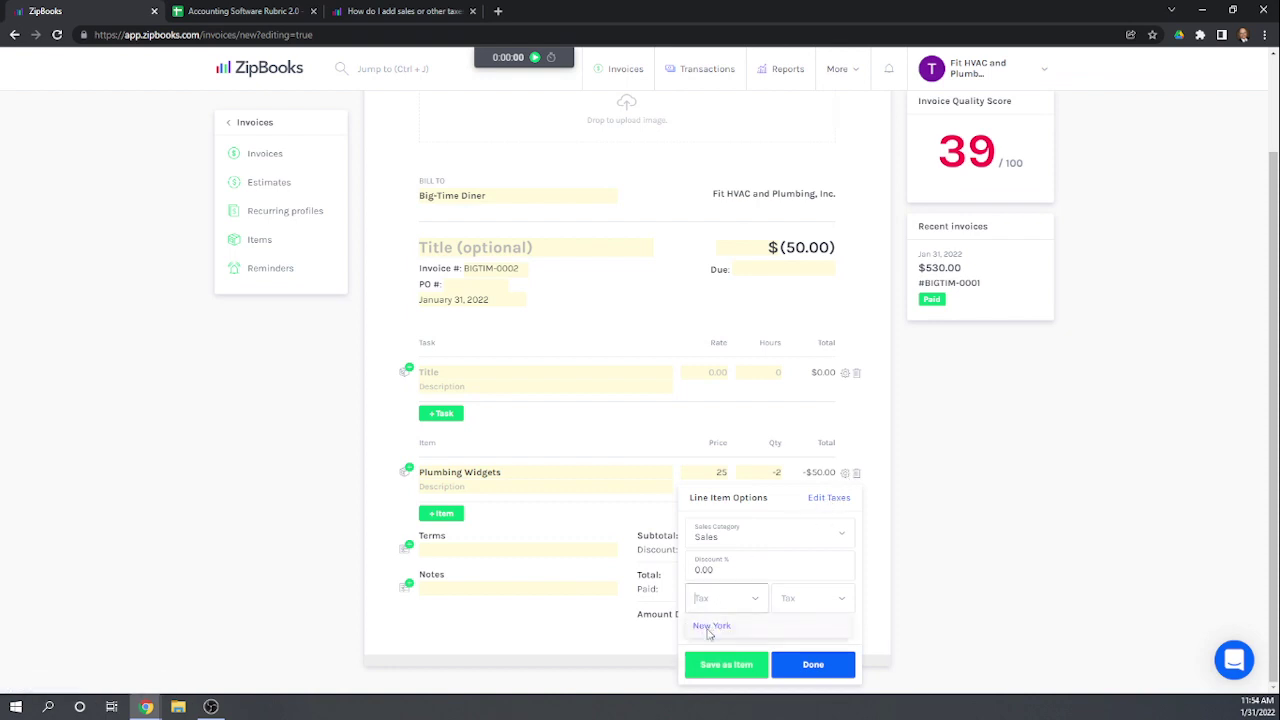
click(710, 626)
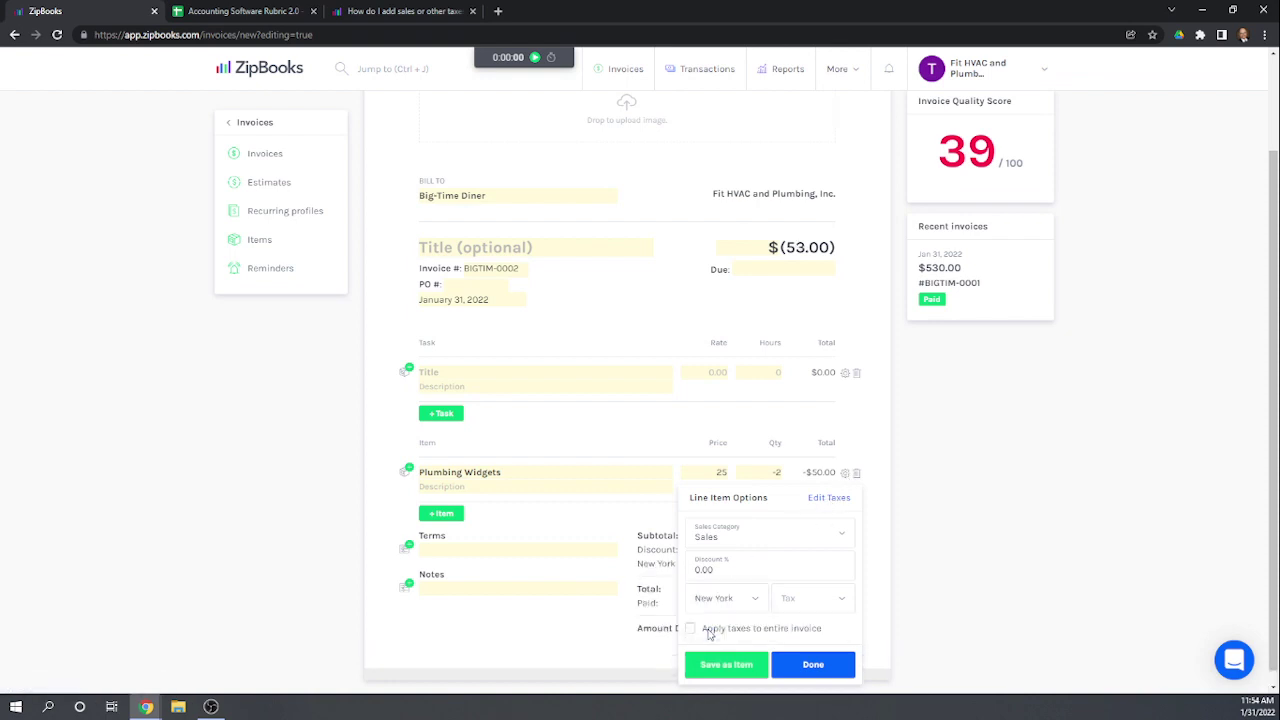
click(813, 664)
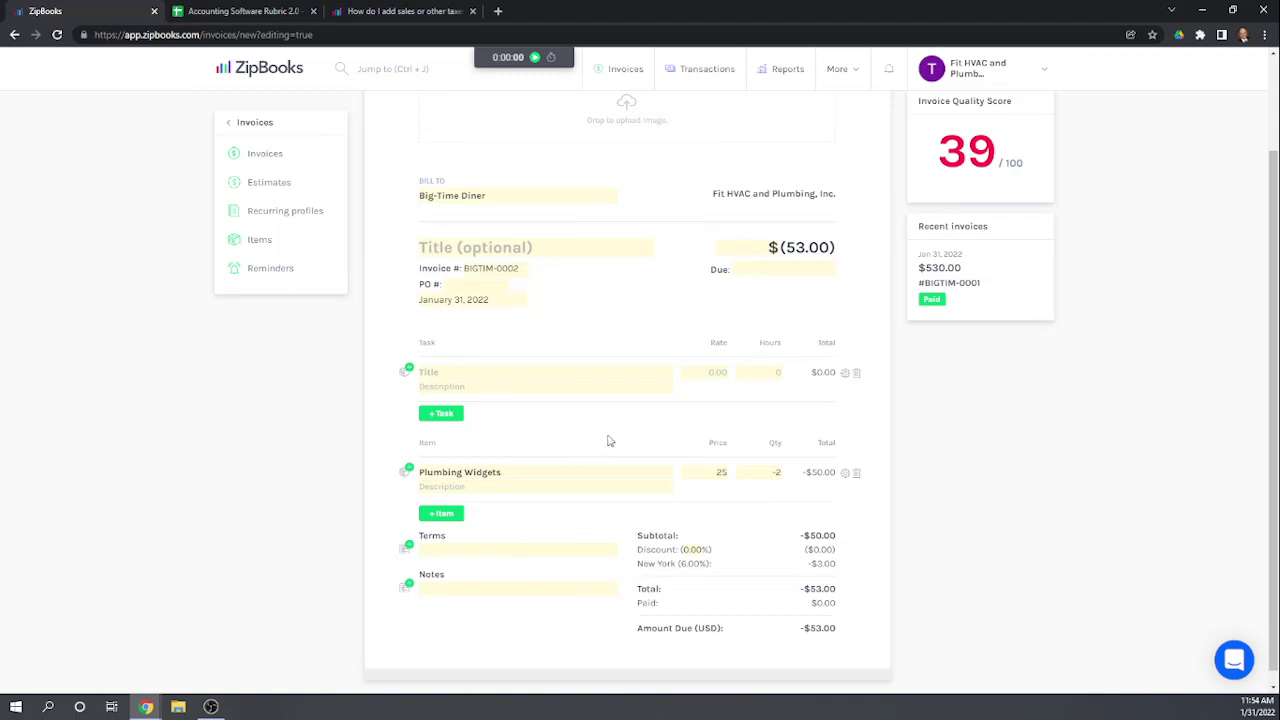
scroll(631, 426, down, 1)
scroll(631, 426, up, 2)
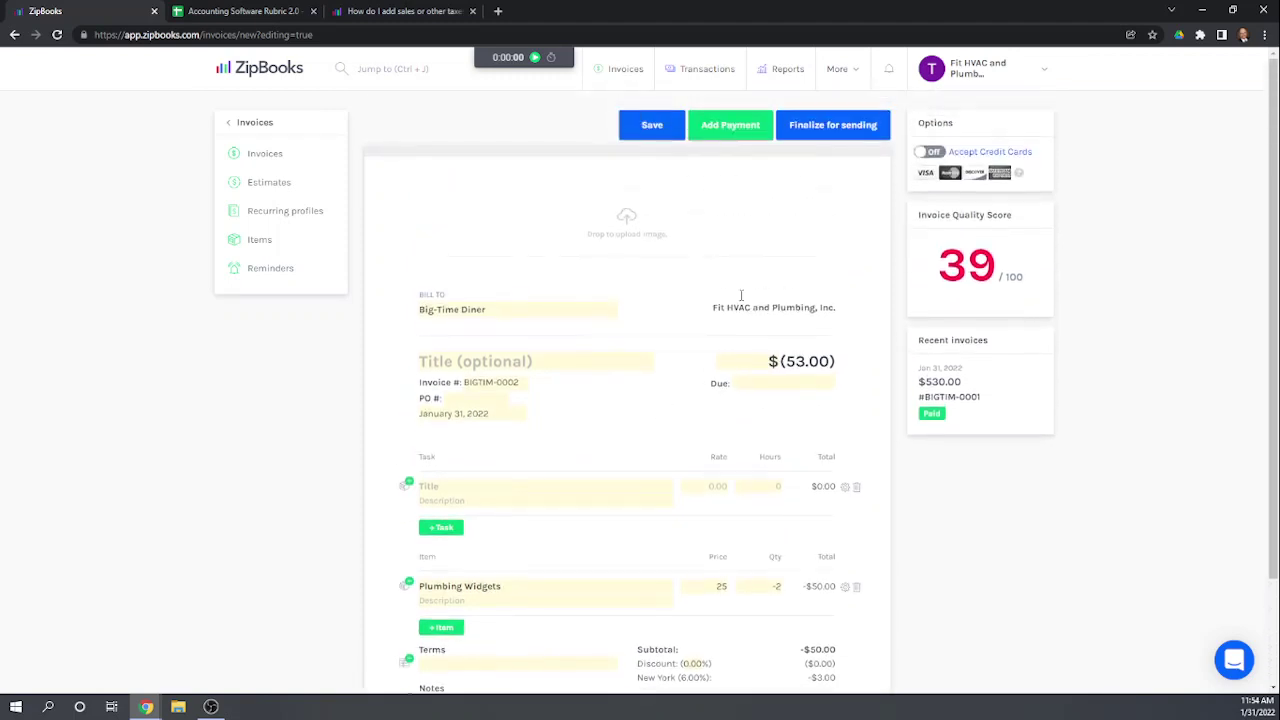
scroll(751, 231, down, 1)
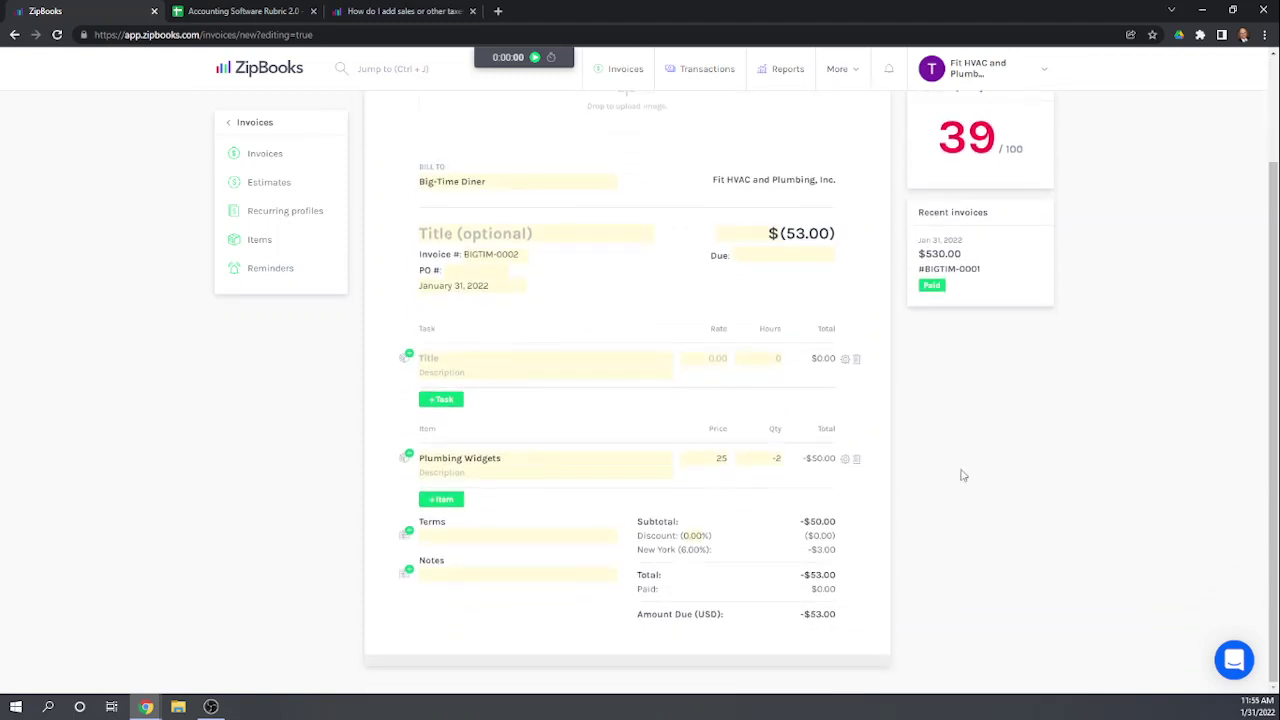
scroll(768, 418, up, 1)
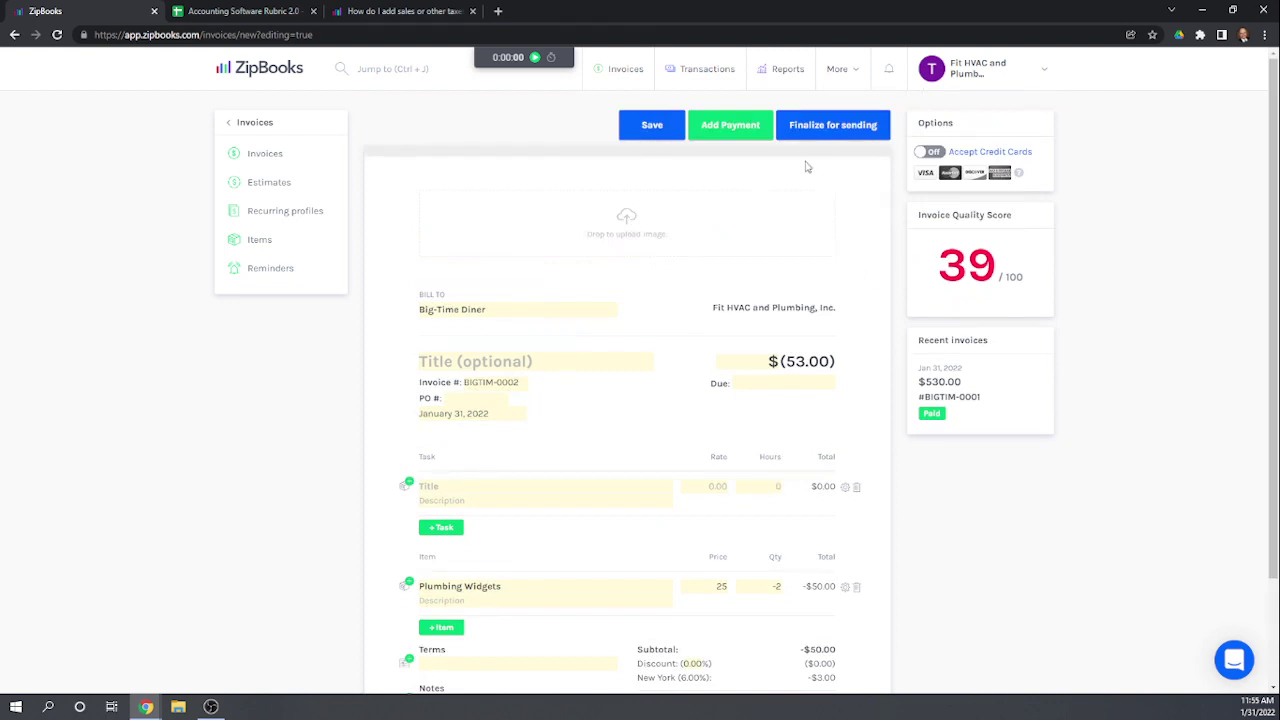
Step: Finalize and send the invoice to the recipient's e-mail, then return to the invoice list
click(829, 127)
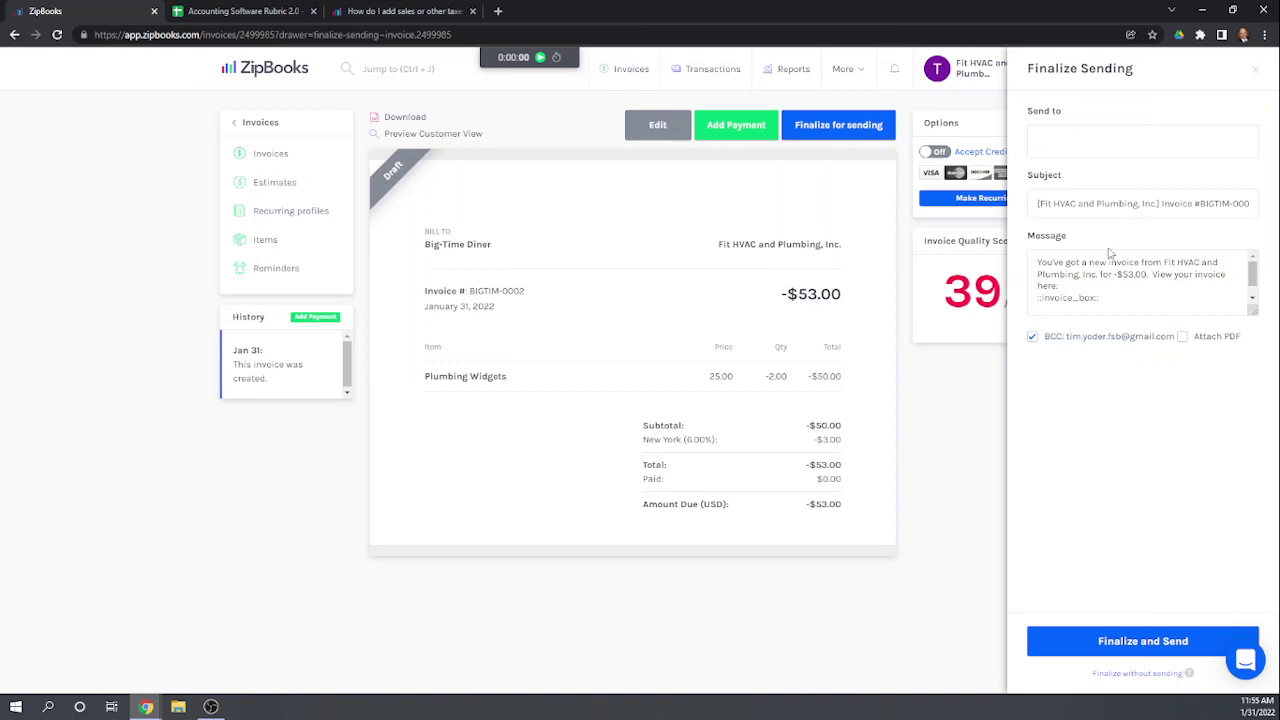
click(1081, 147)
click(1147, 646)
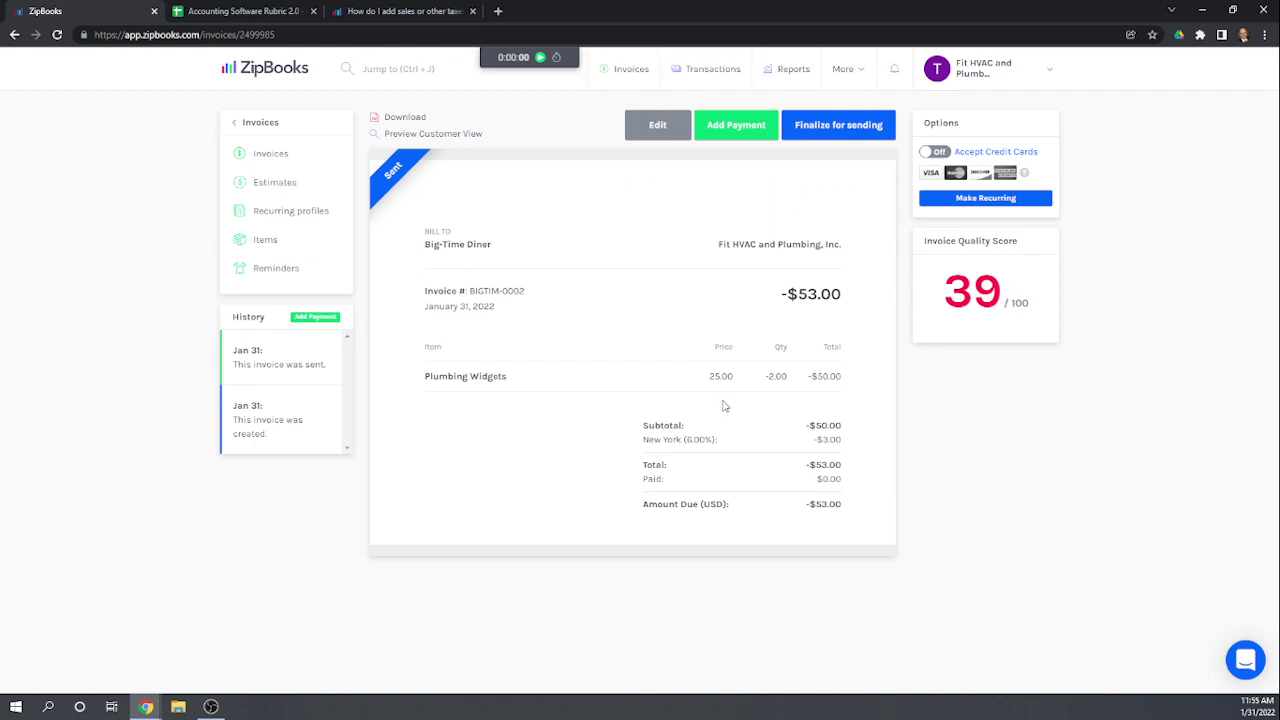
click(271, 155)
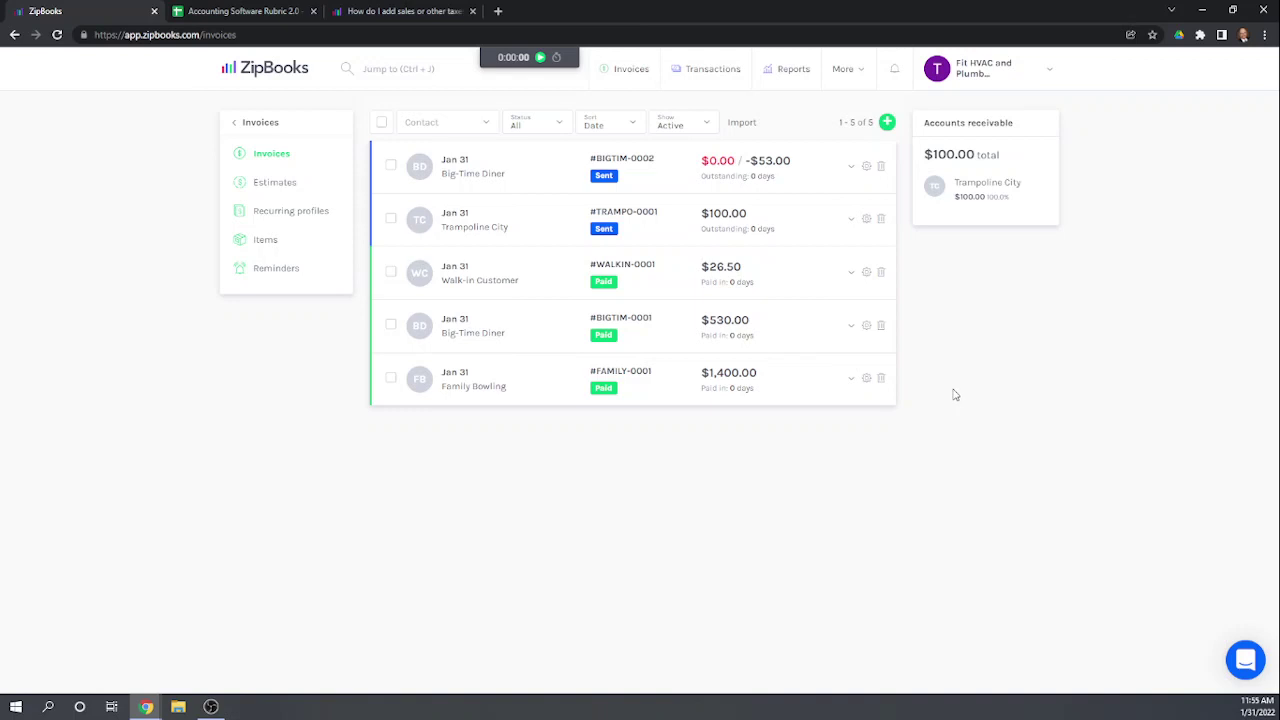
click(262, 122)
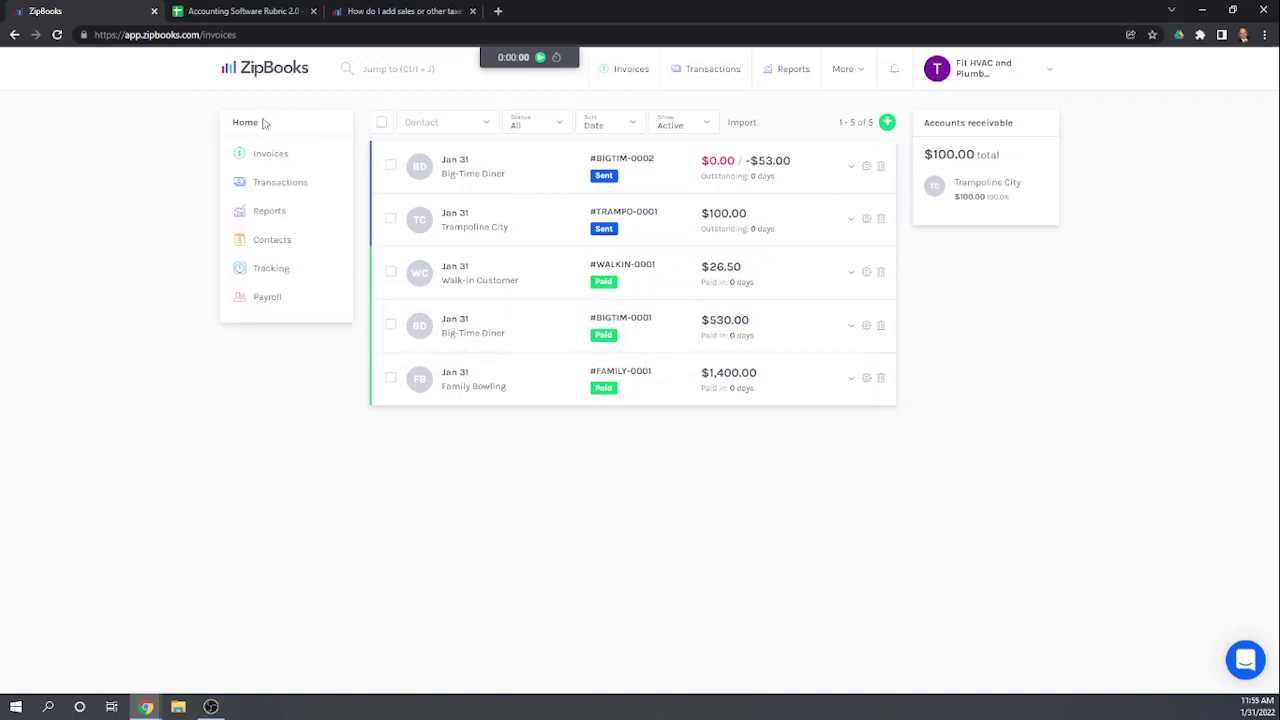
Step: Review the Accounts receivable and Invoice summary reports
click(269, 211)
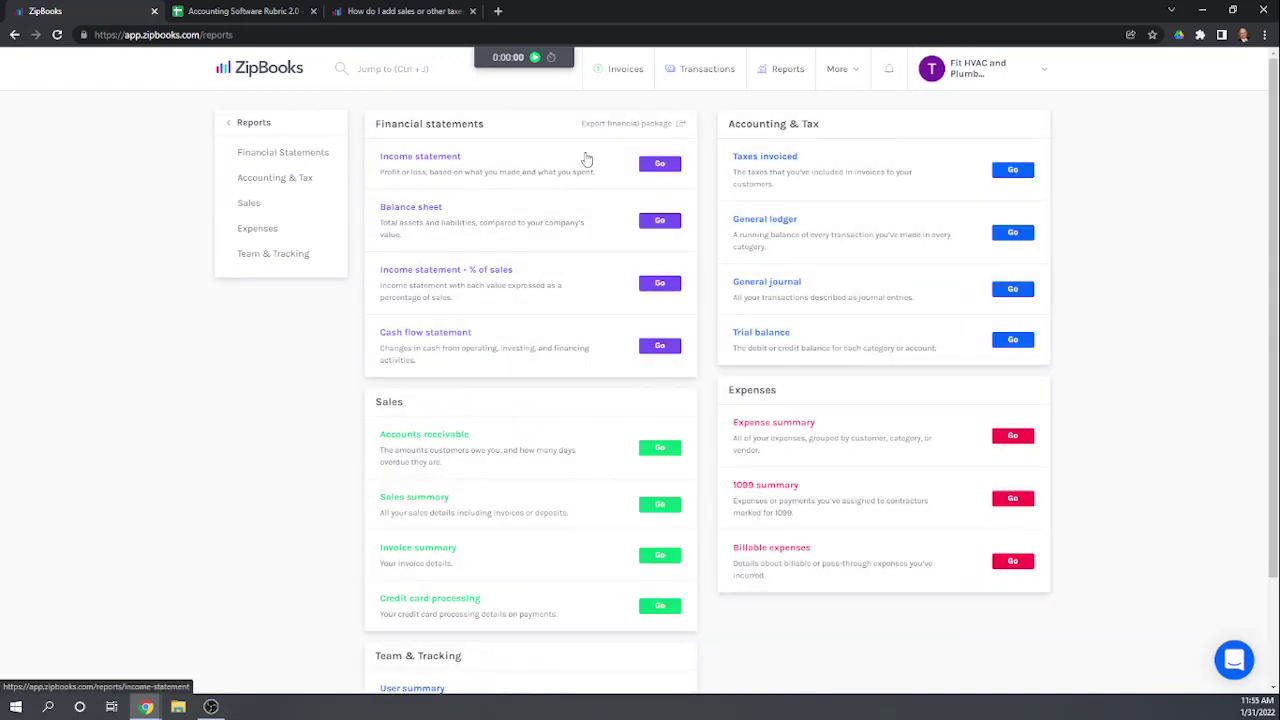
scroll(587, 160, down, 3)
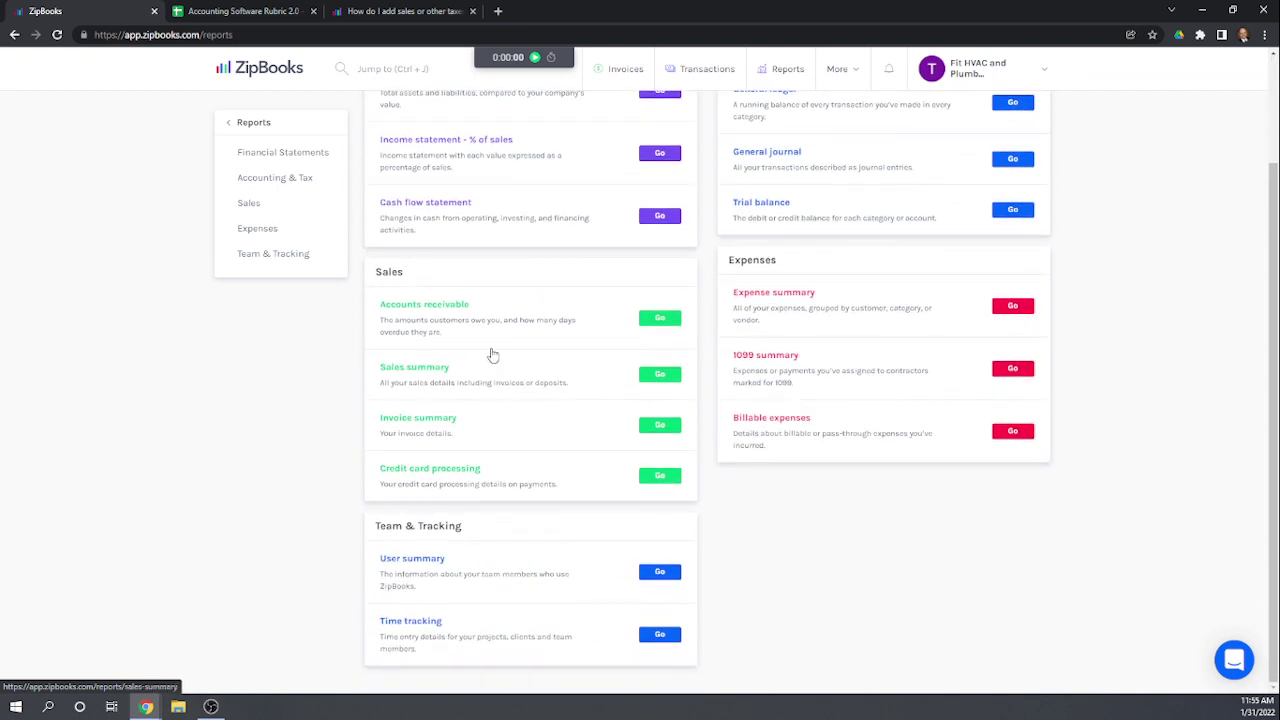
click(420, 305)
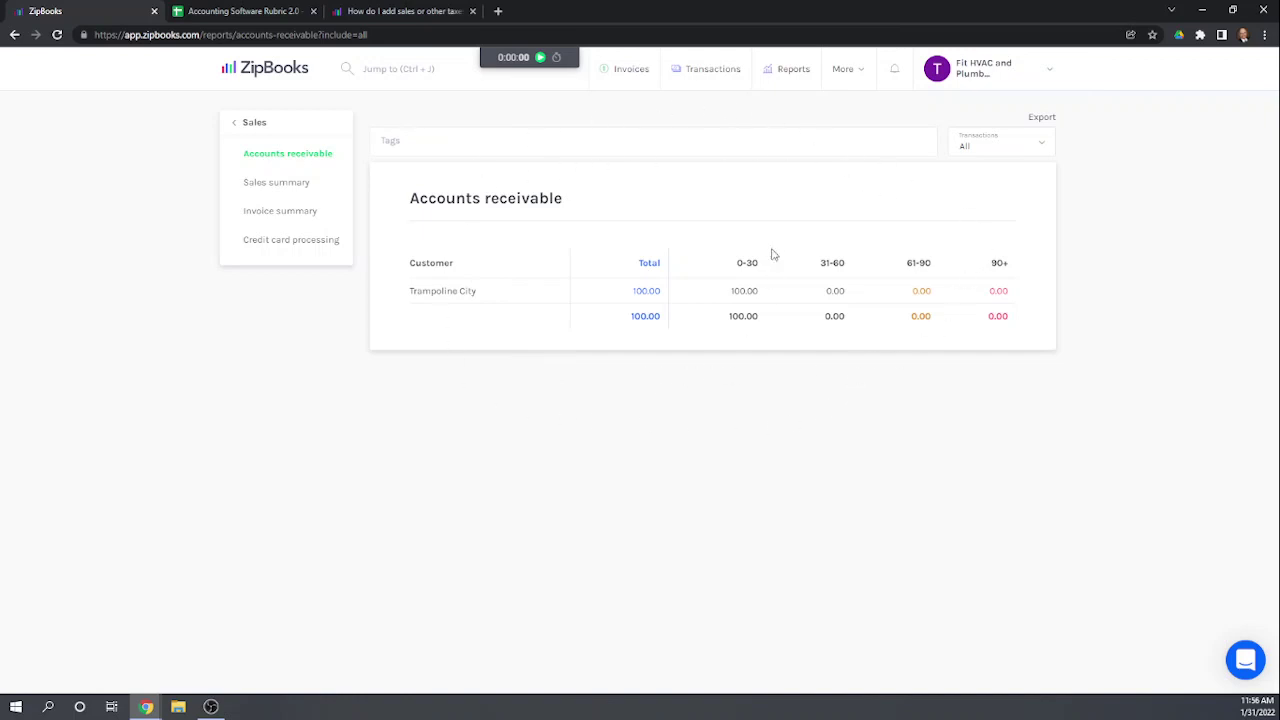
click(277, 212)
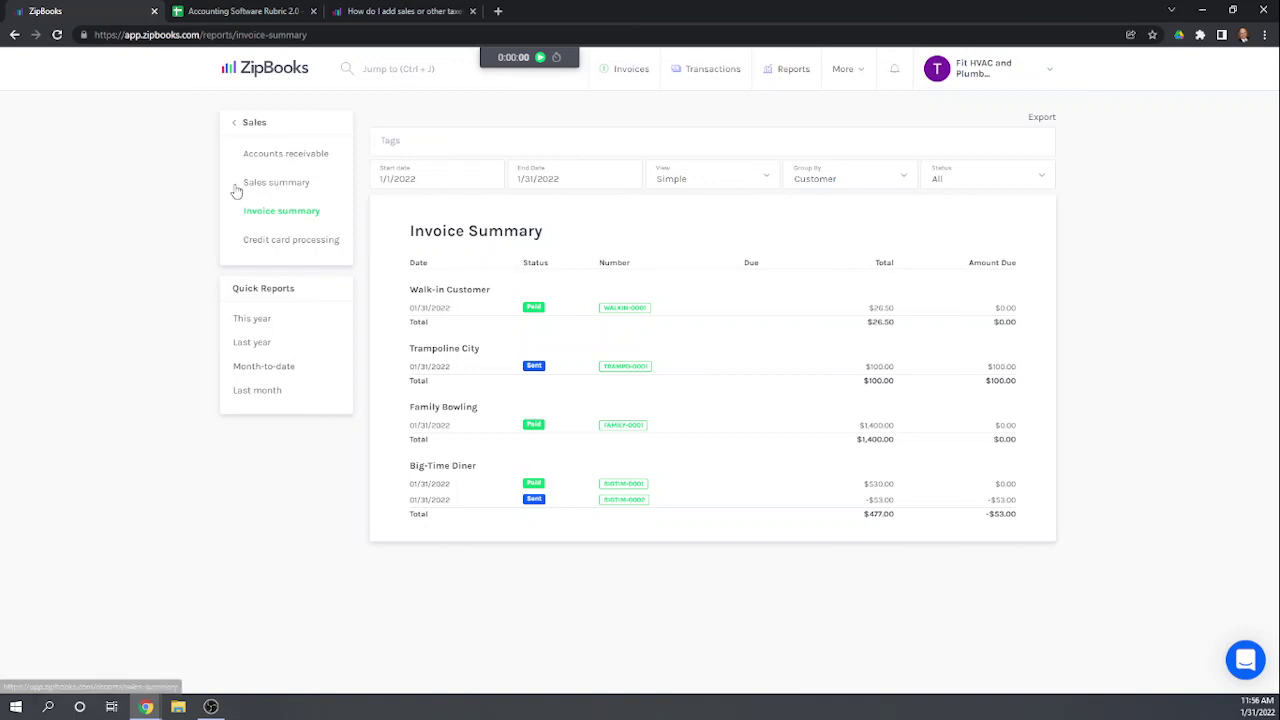
Step: Go back to the list of all five invoices
click(245, 124)
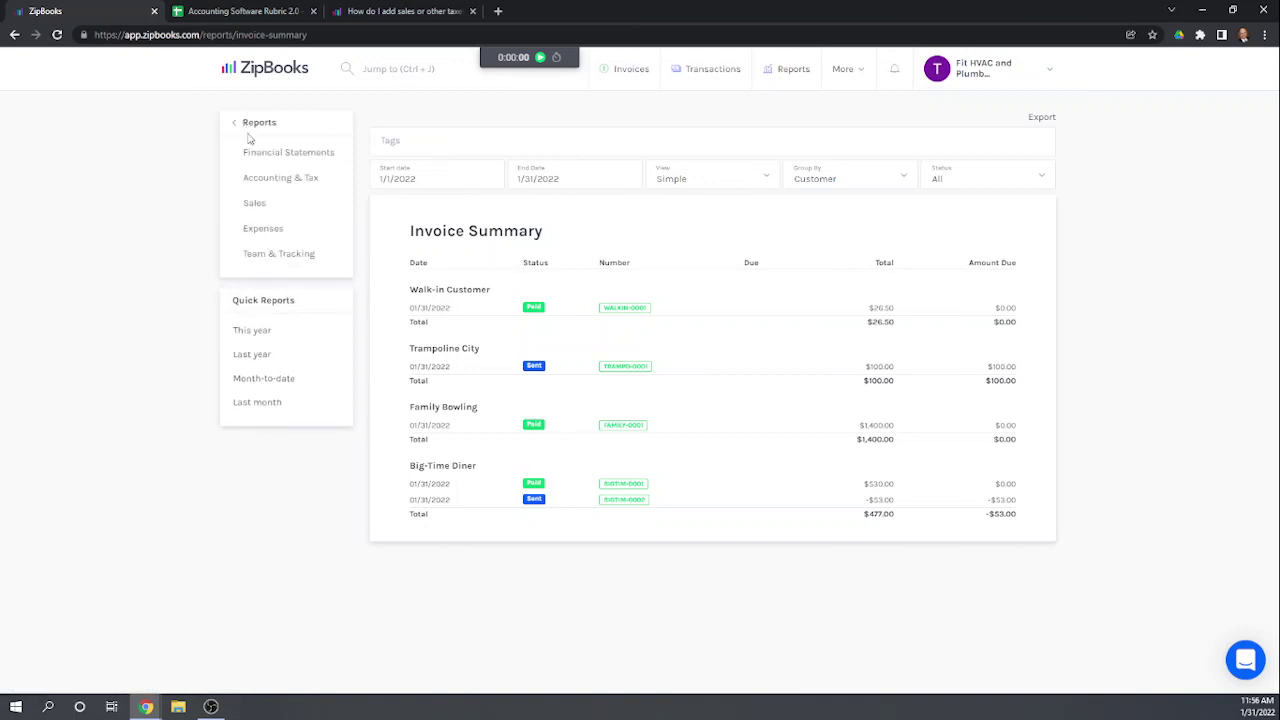
click(250, 126)
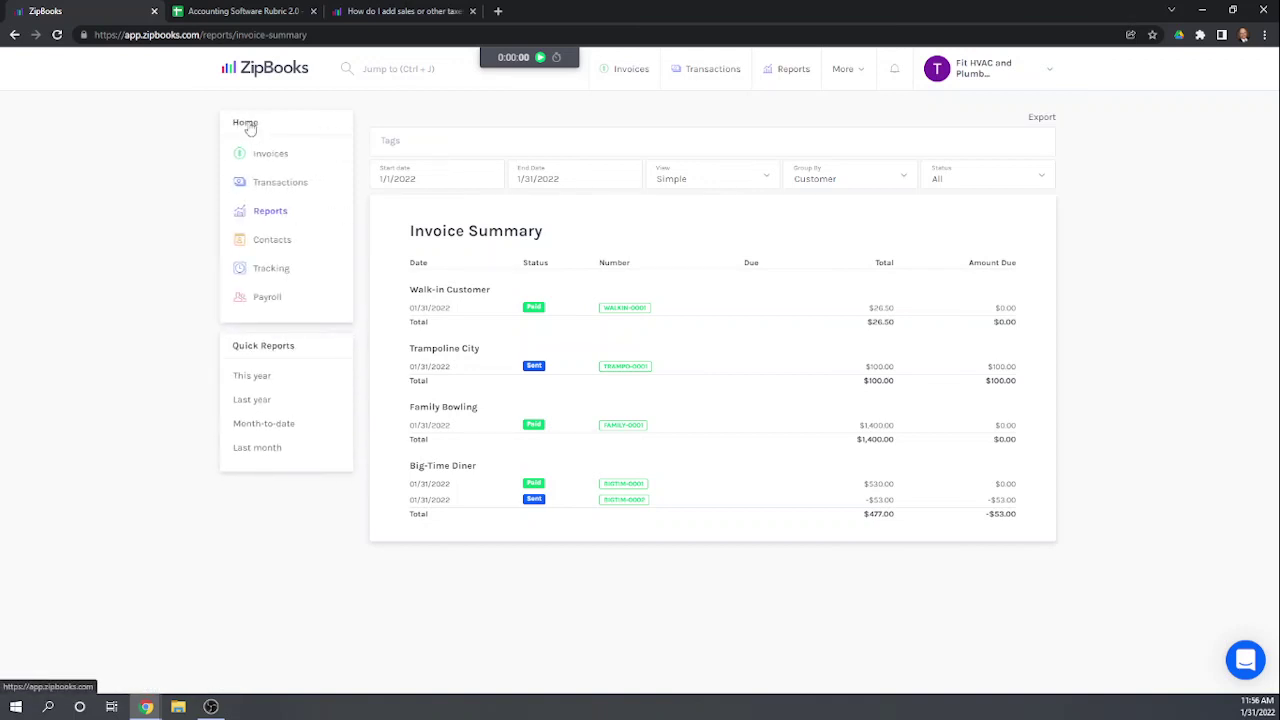
click(266, 156)
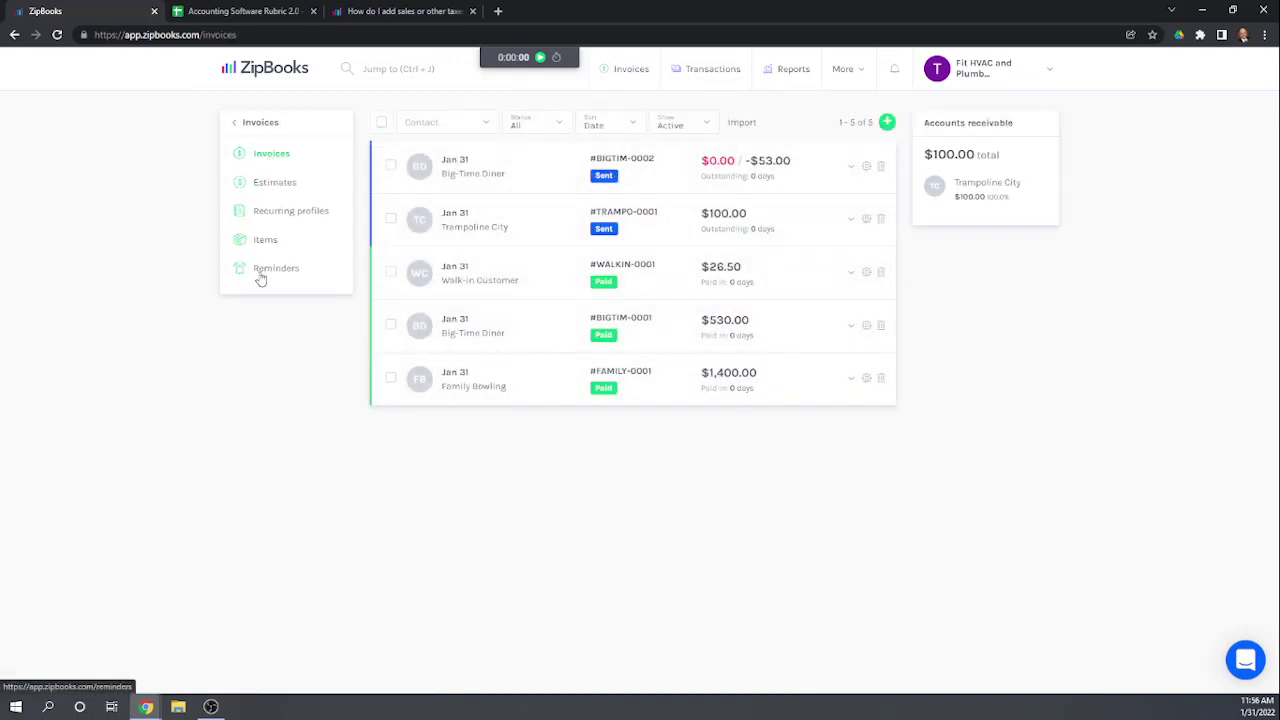
Step: On invoice #BIGTIM-0002, try logging a -53 payment into Cash
click(534, 166)
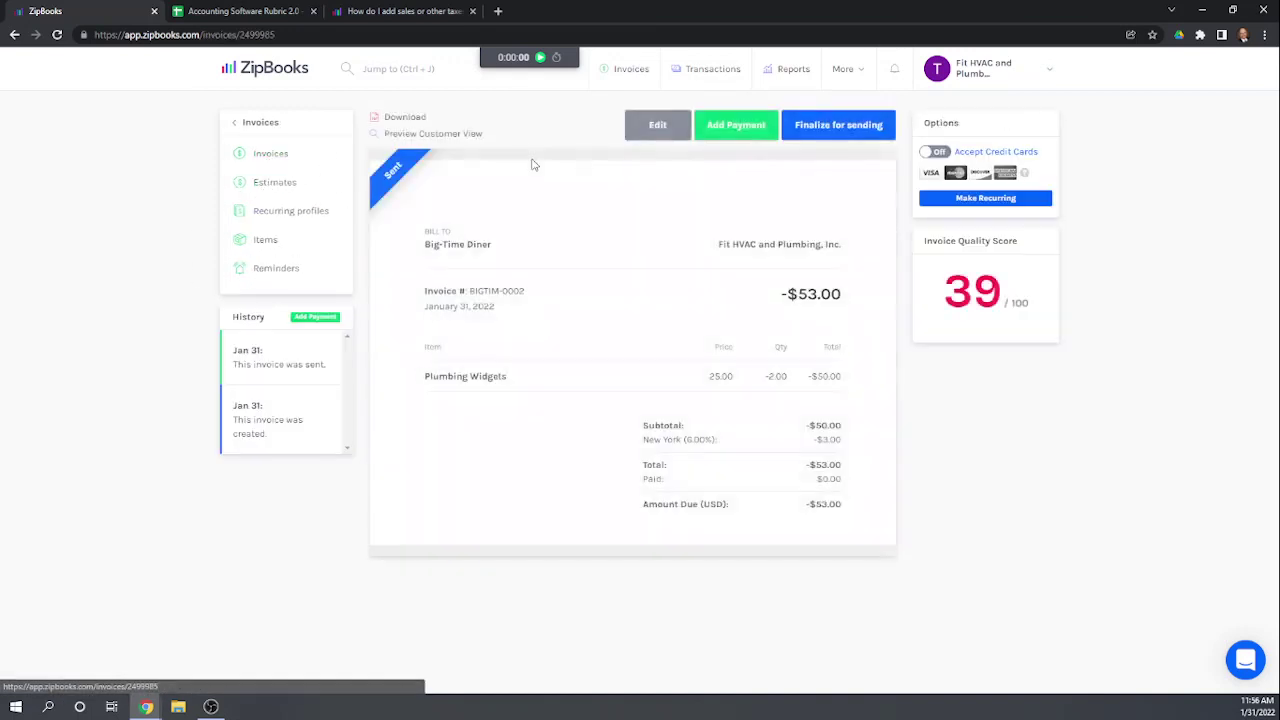
click(718, 126)
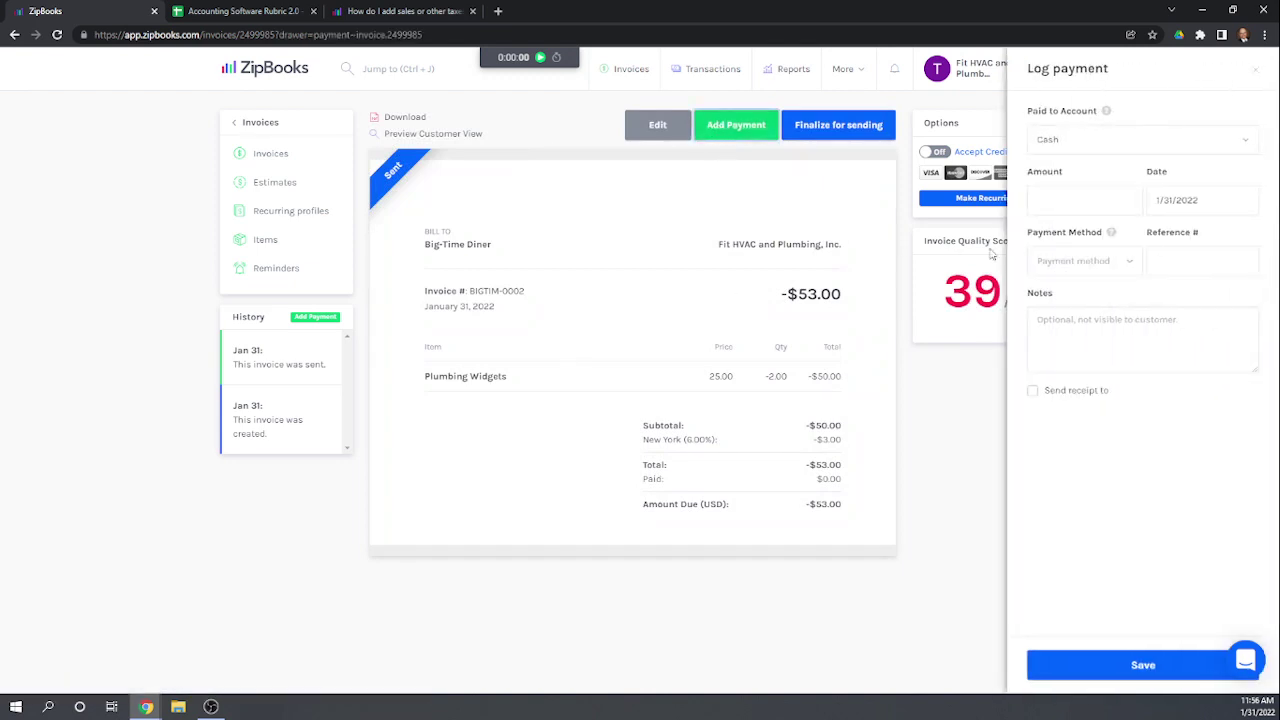
click(1059, 202)
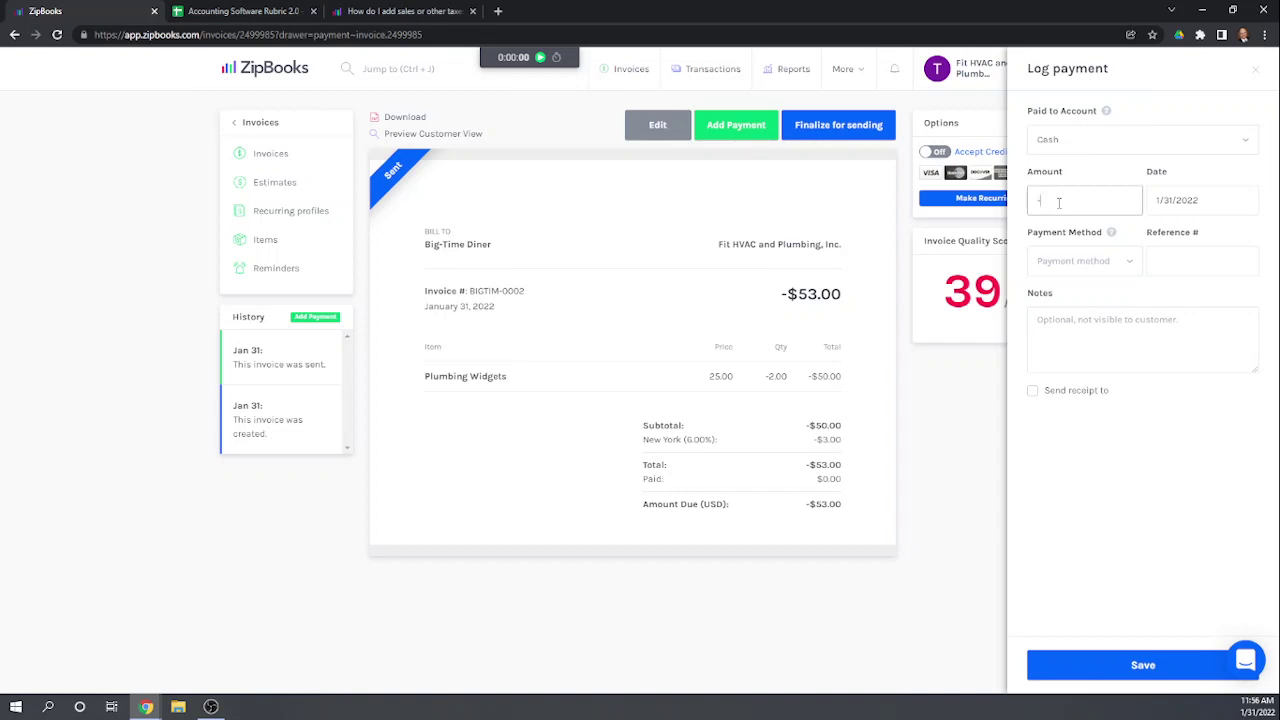
text(-53)
click(1115, 136)
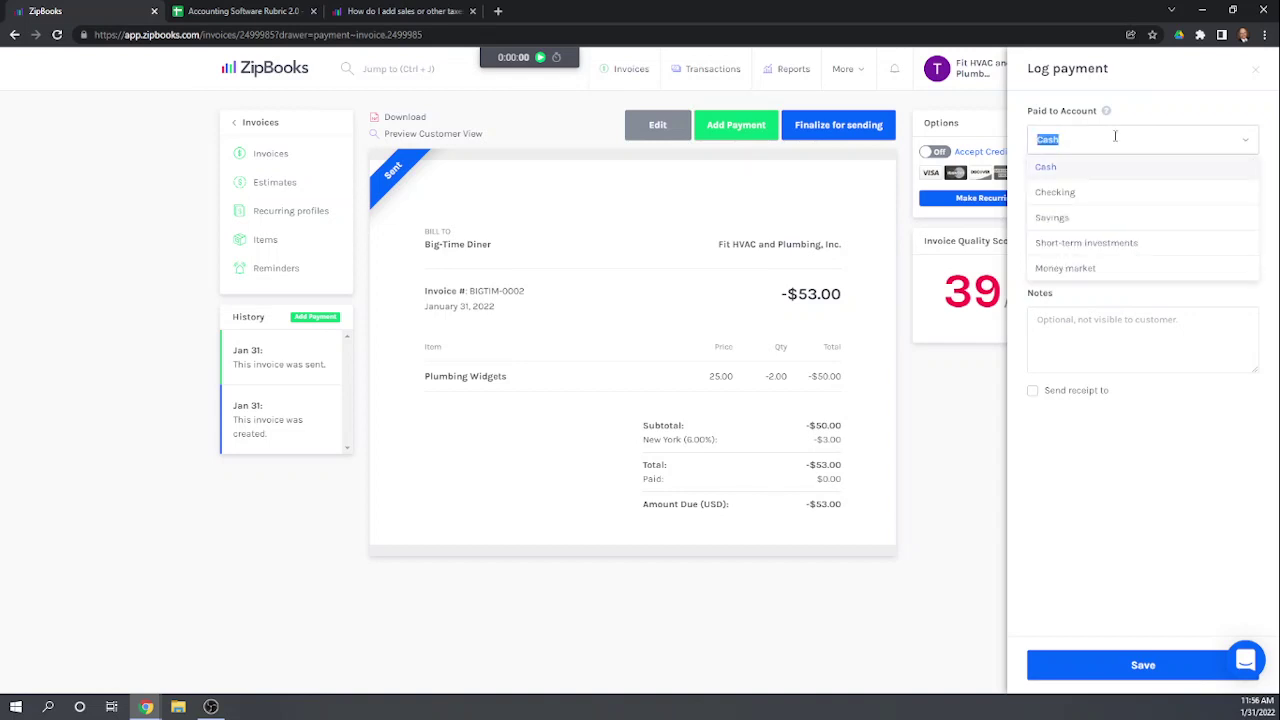
key(Escape)
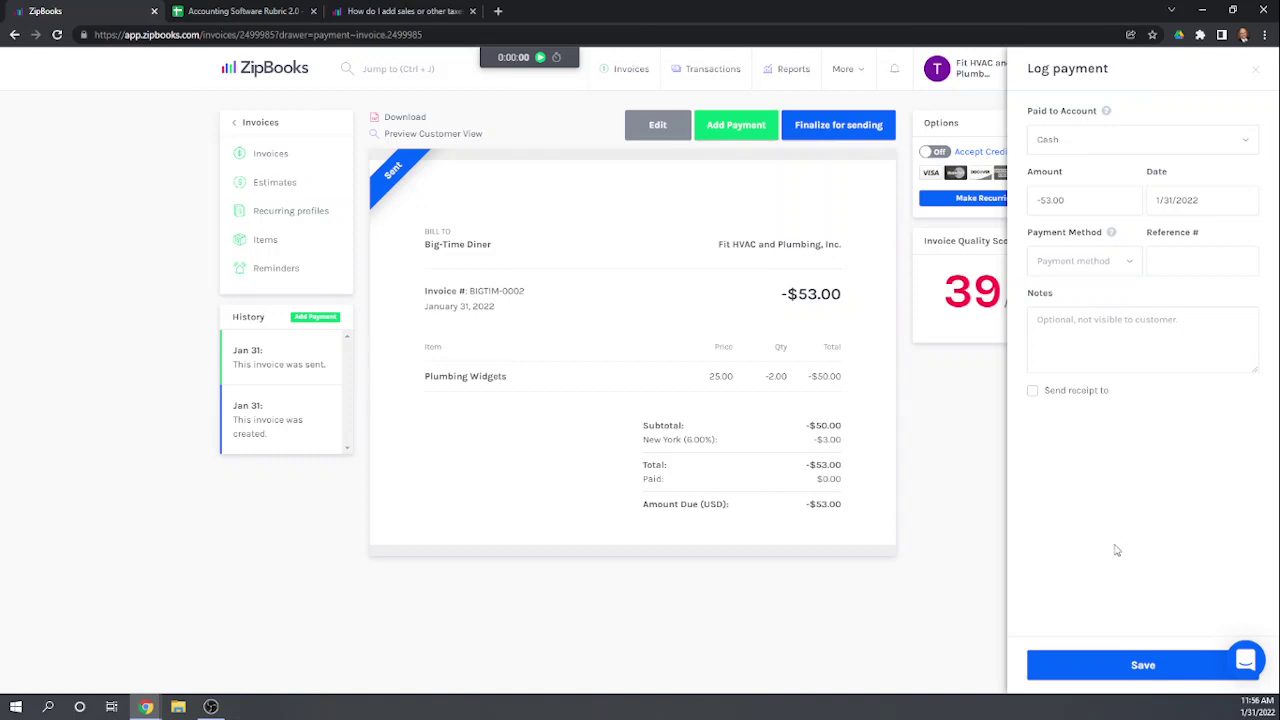
click(1126, 674)
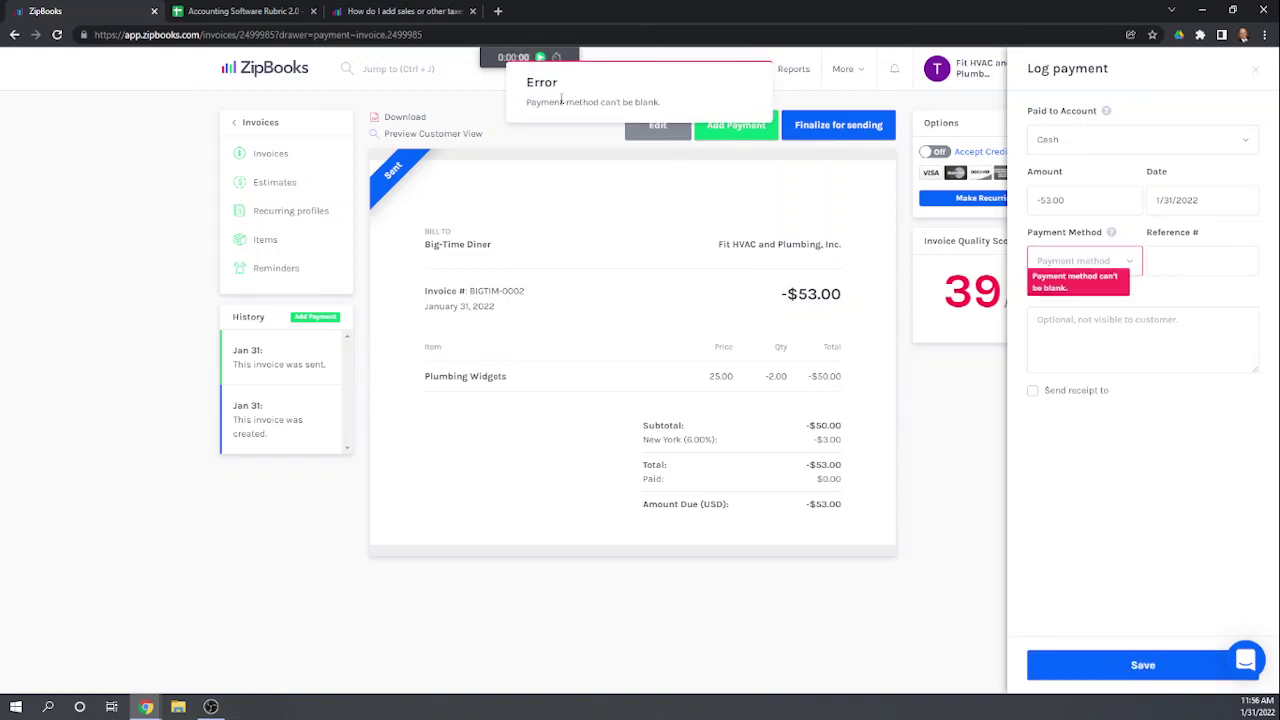
Step: Set the payment method to Check, retry saving, then close the rejected payment panel
click(1110, 254)
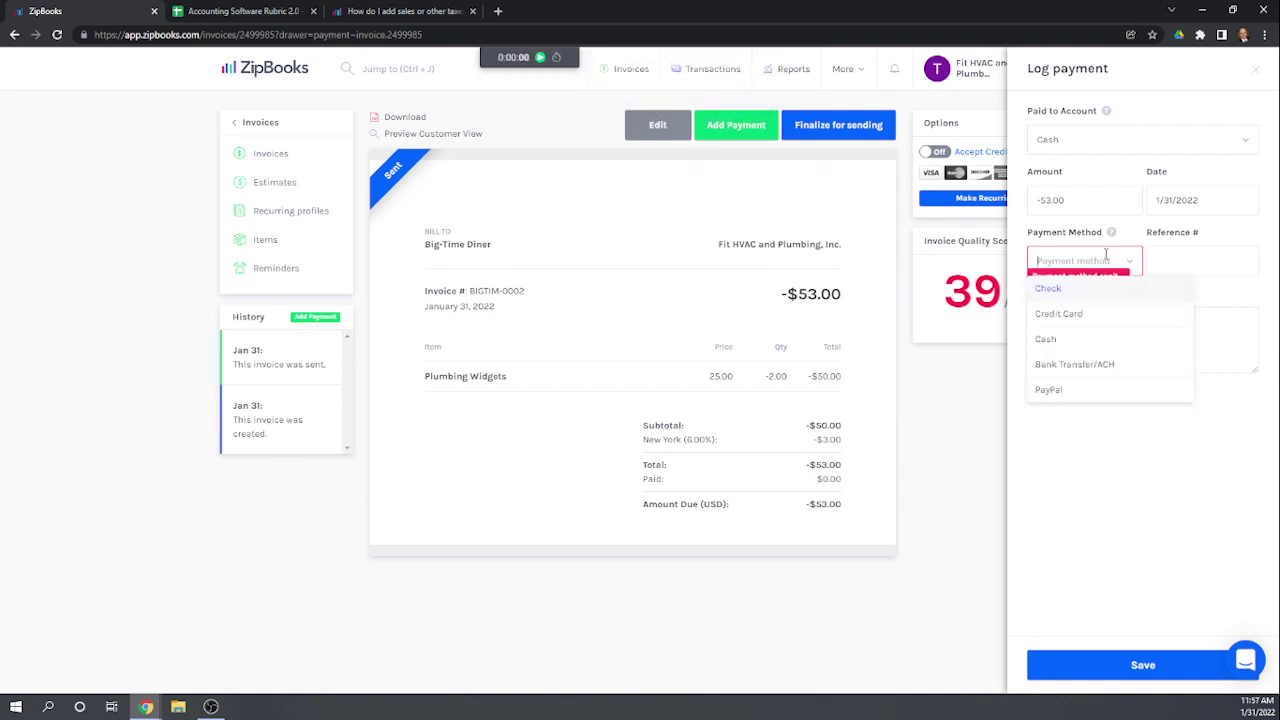
click(1046, 290)
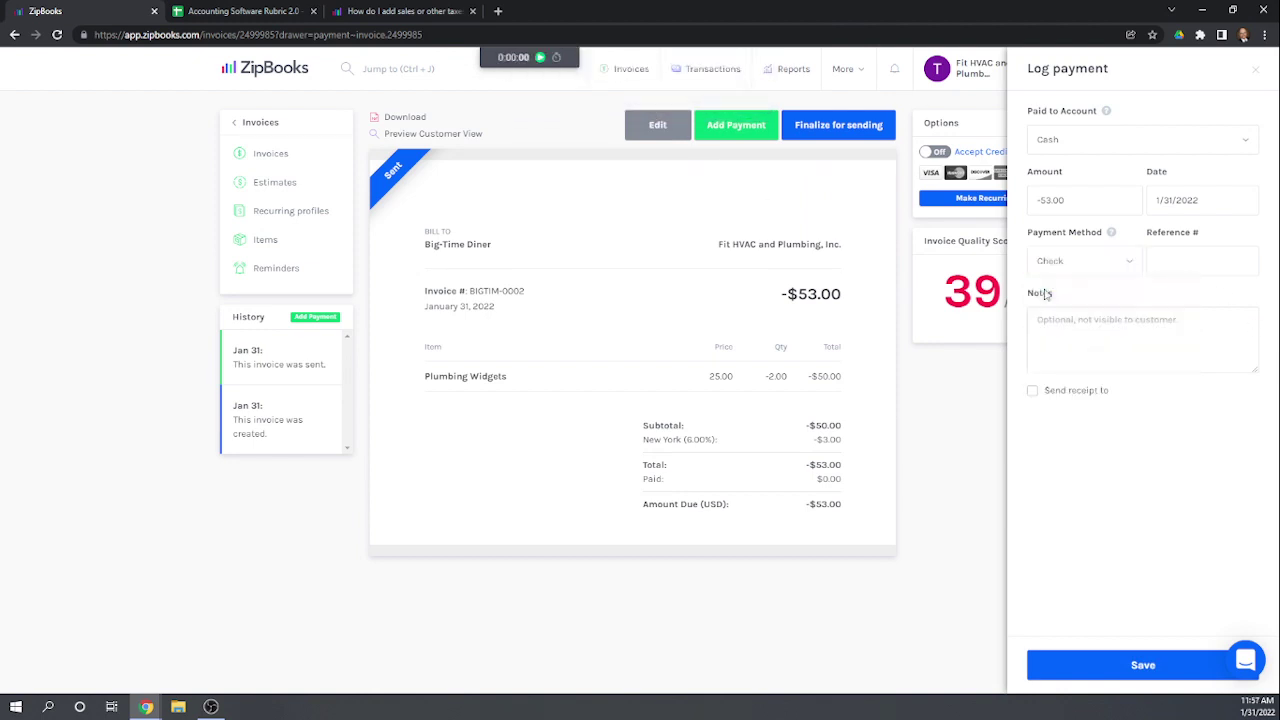
click(1135, 666)
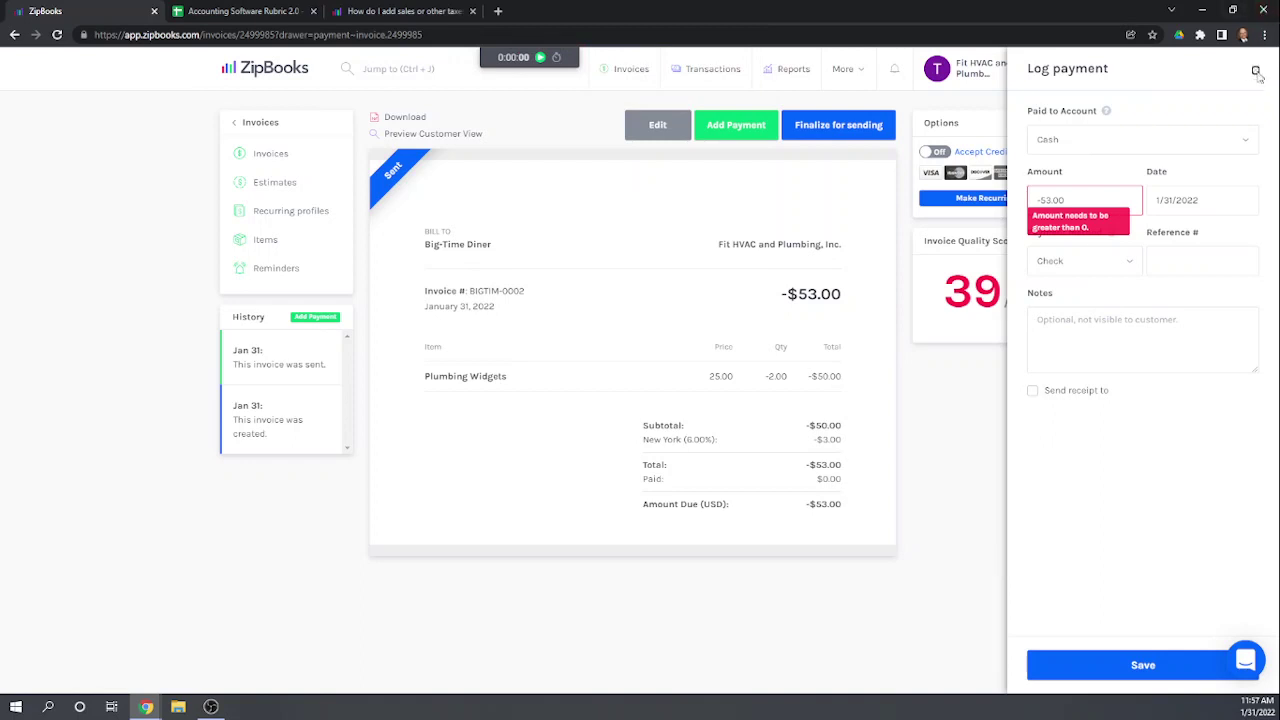
click(1256, 72)
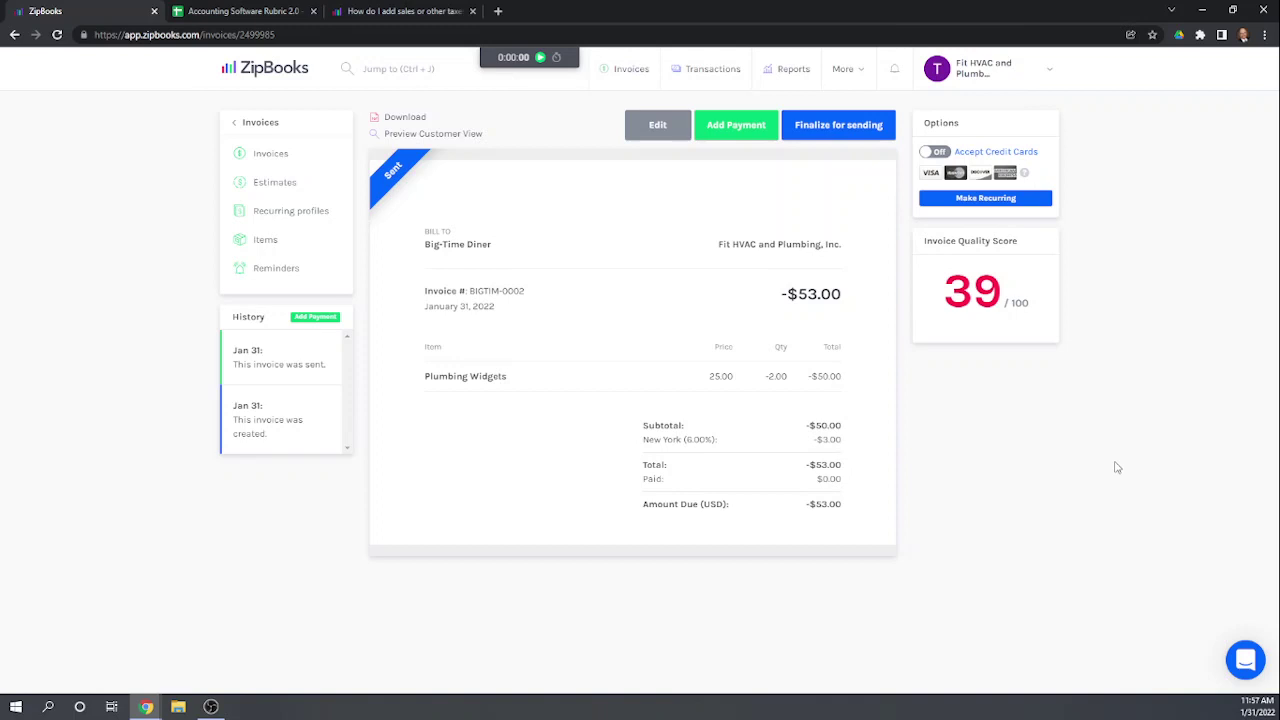
Step: Enter scores 0, 0, 0, 1, 0 in Q83:Q87 of the Accounting Software Rubric
click(259, 17)
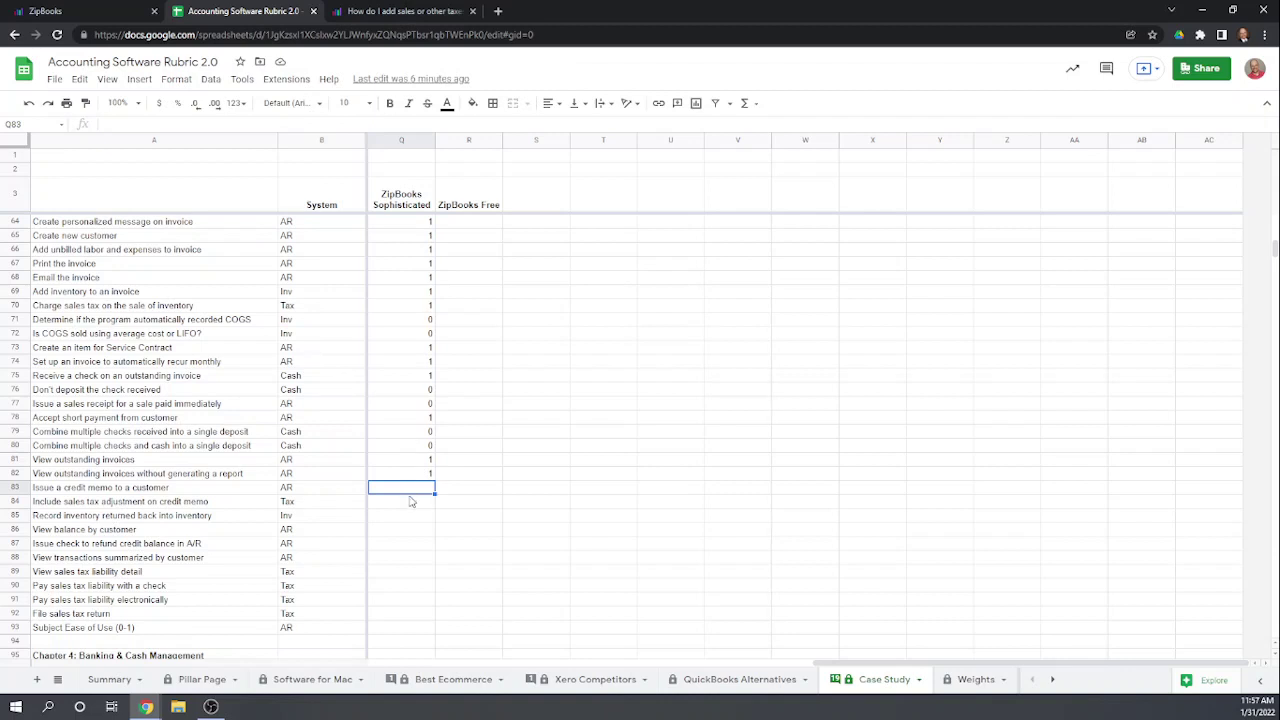
text(0)
key(Return)
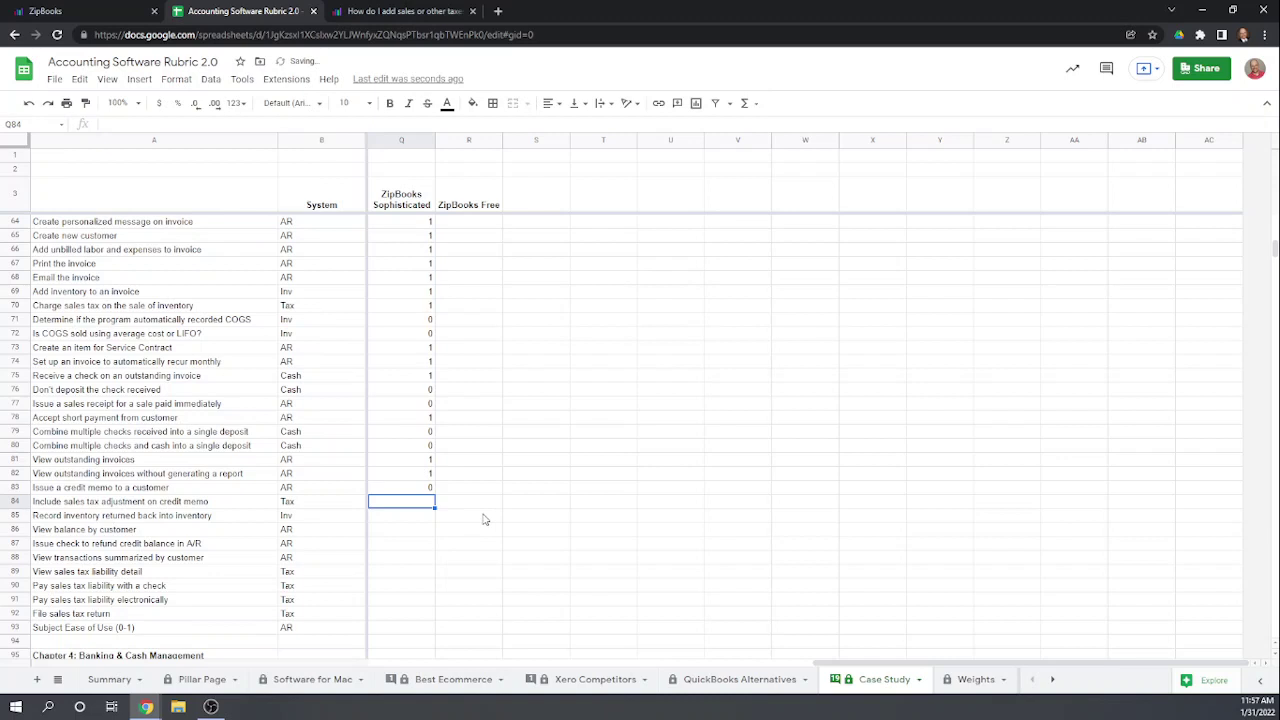
scroll(545, 510, down, 1)
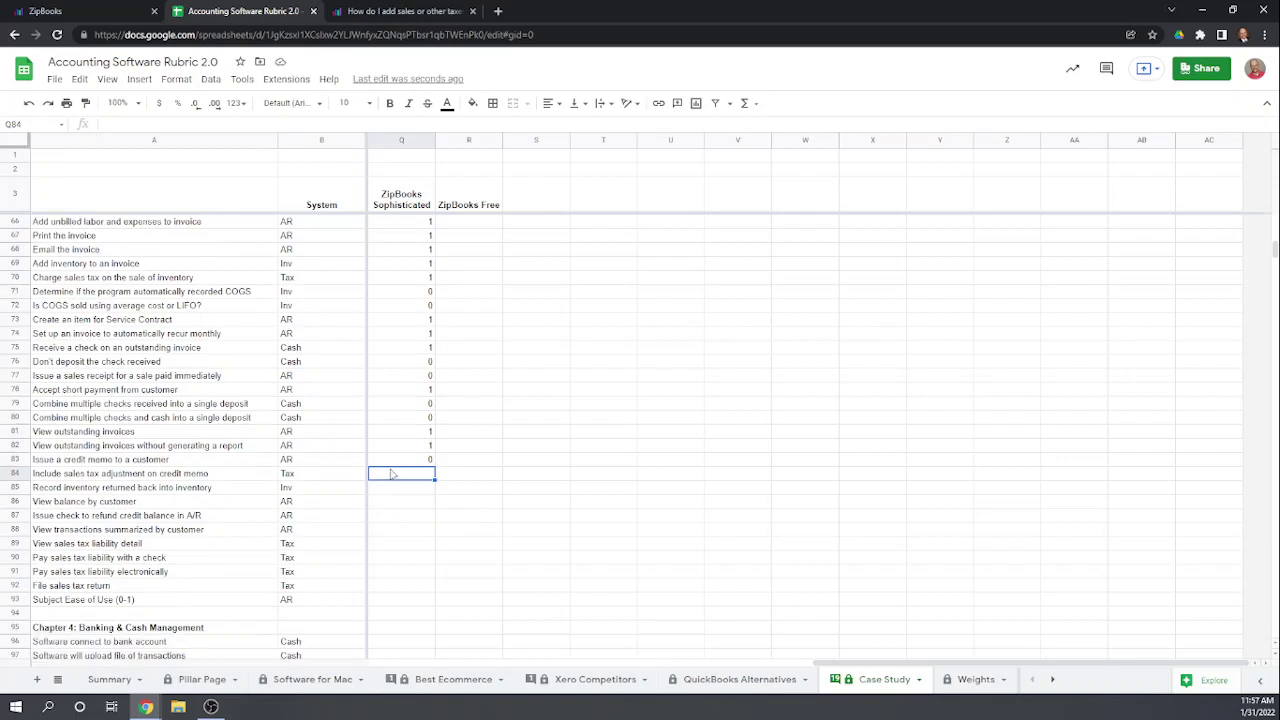
text(0)
key(Return)
scroll(510, 505, down, 1)
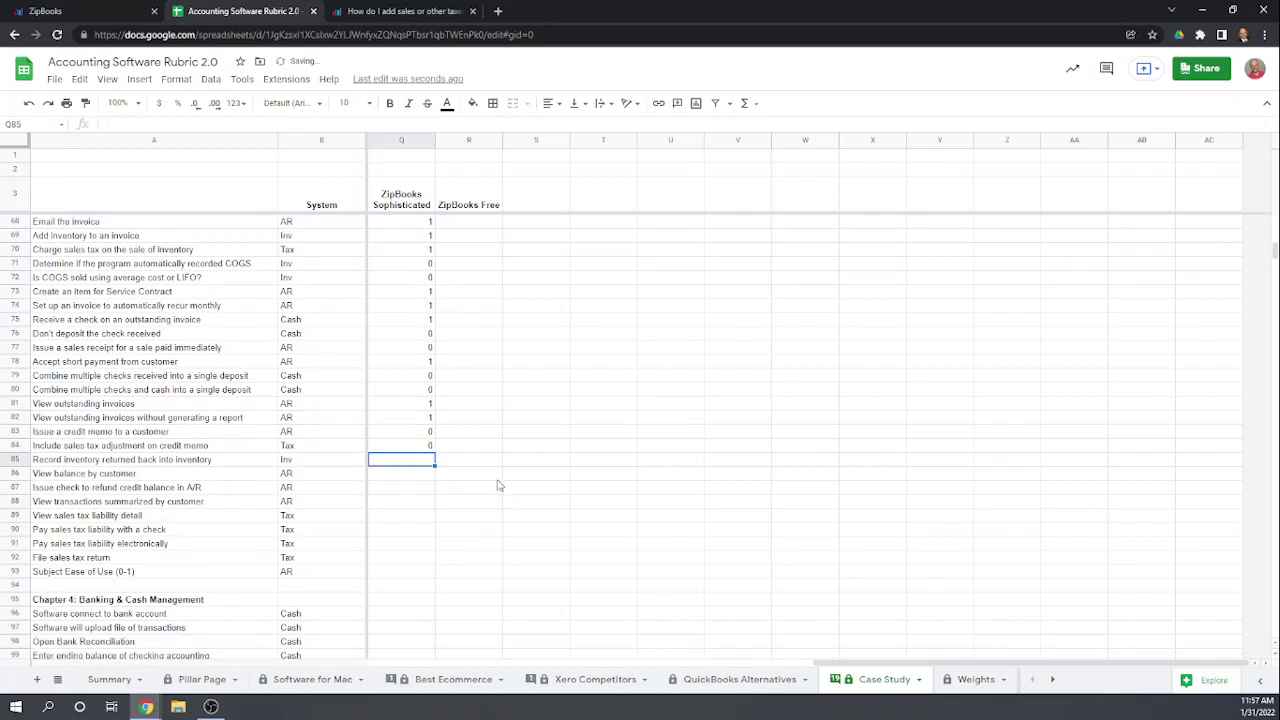
text(0)
key(Return)
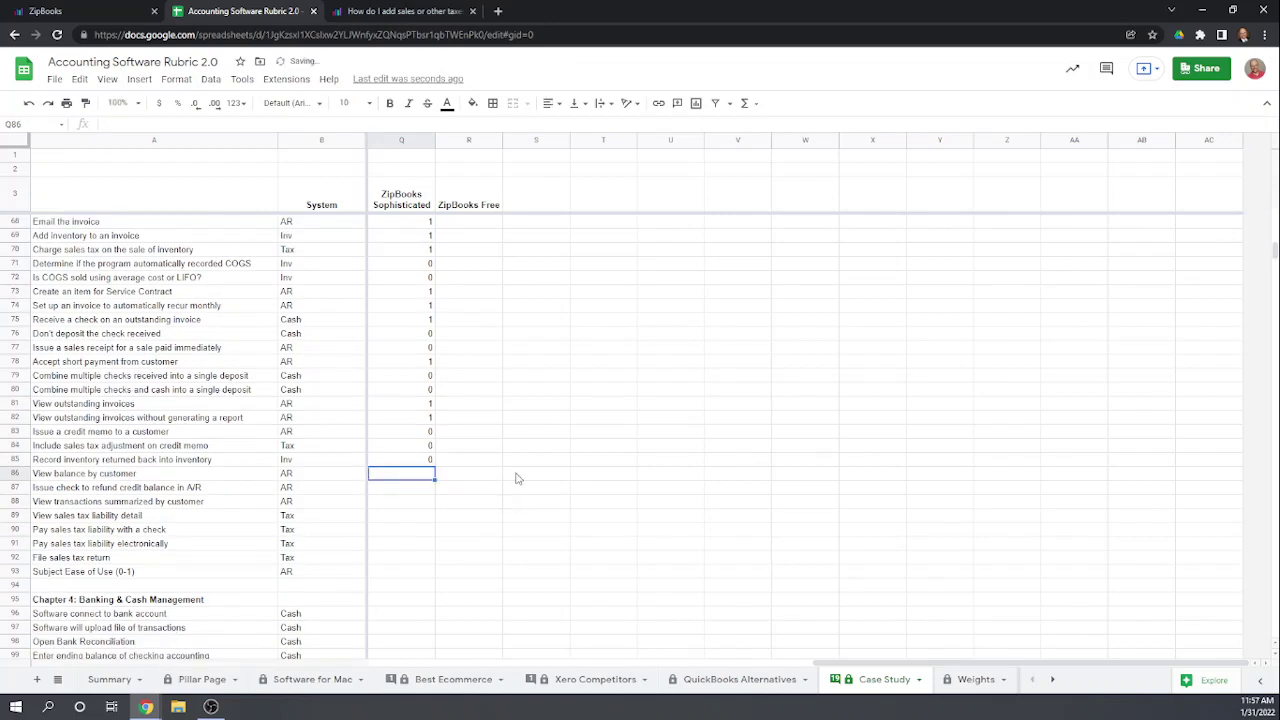
text(1)
key(Return)
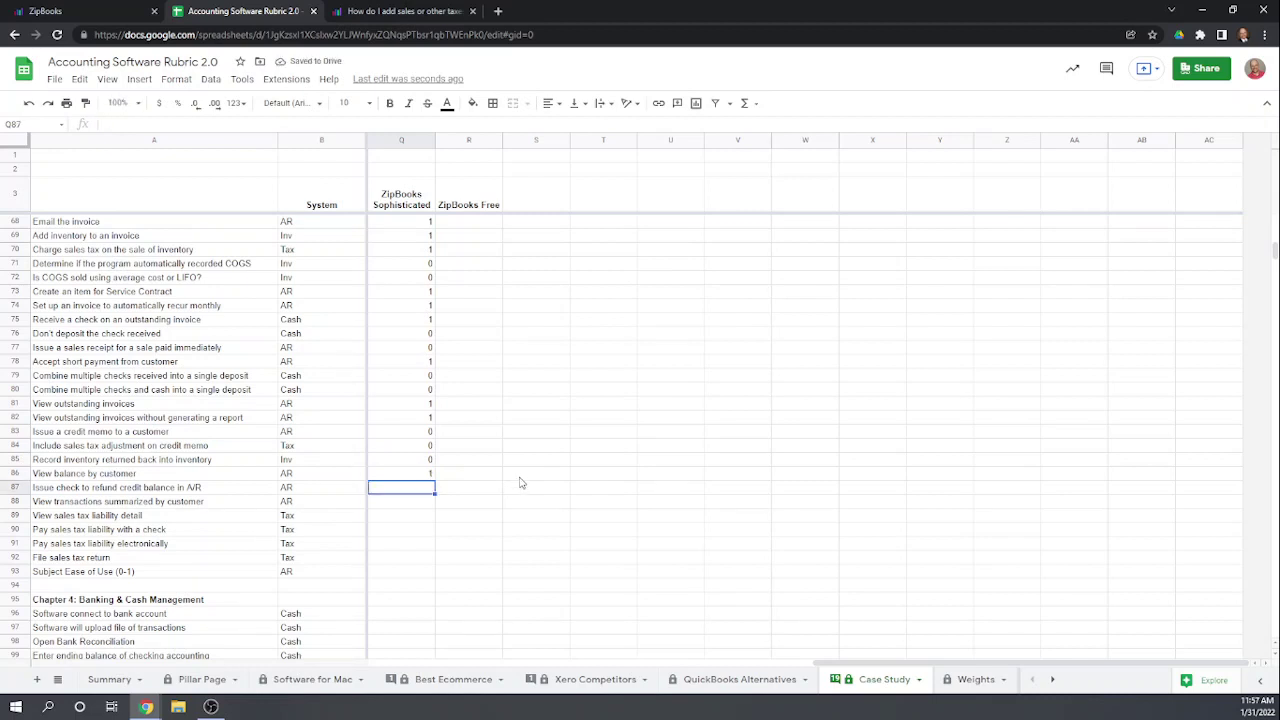
text(0)
key(Return)
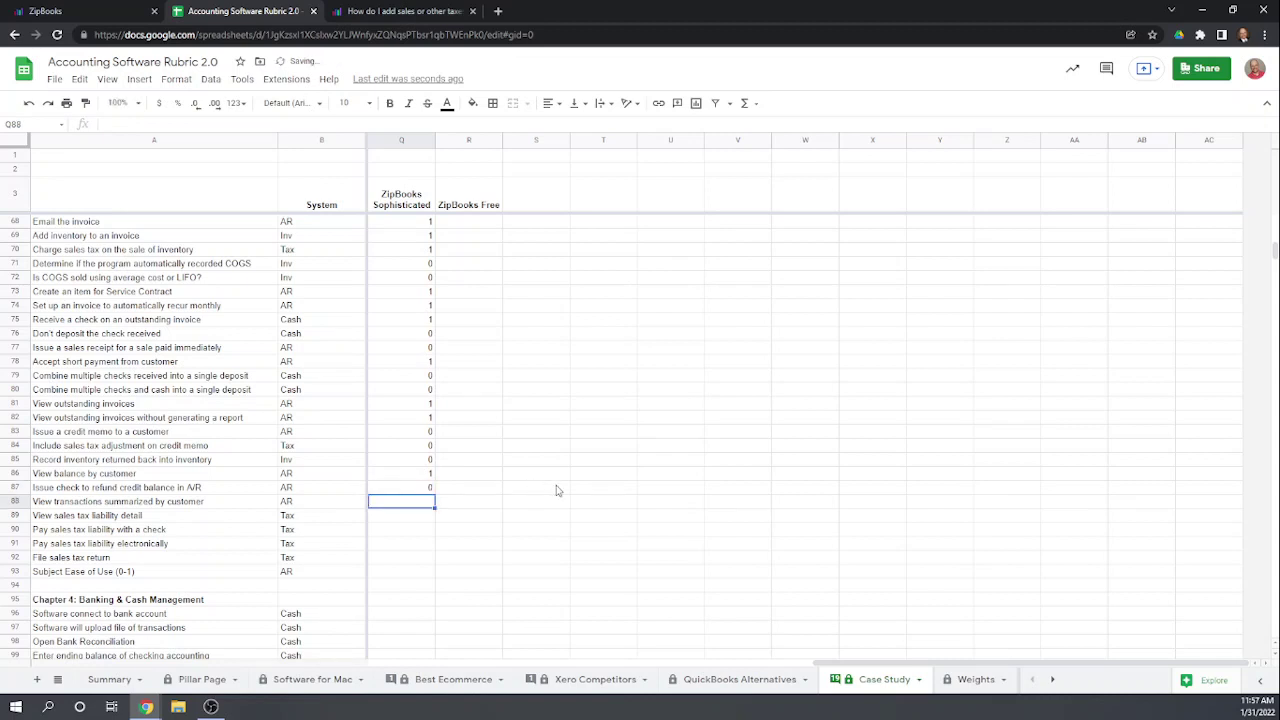
scroll(558, 490, down, 1)
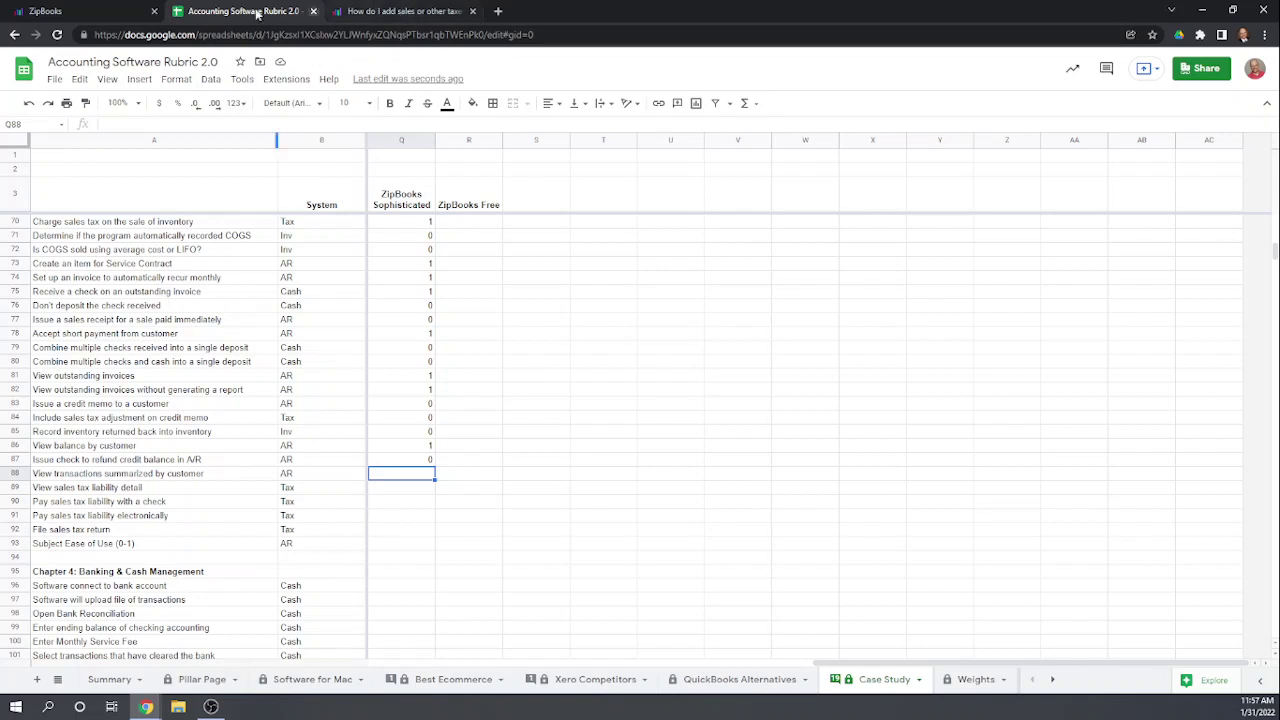
Step: Back in ZipBooks, look over the reports overview
click(96, 14)
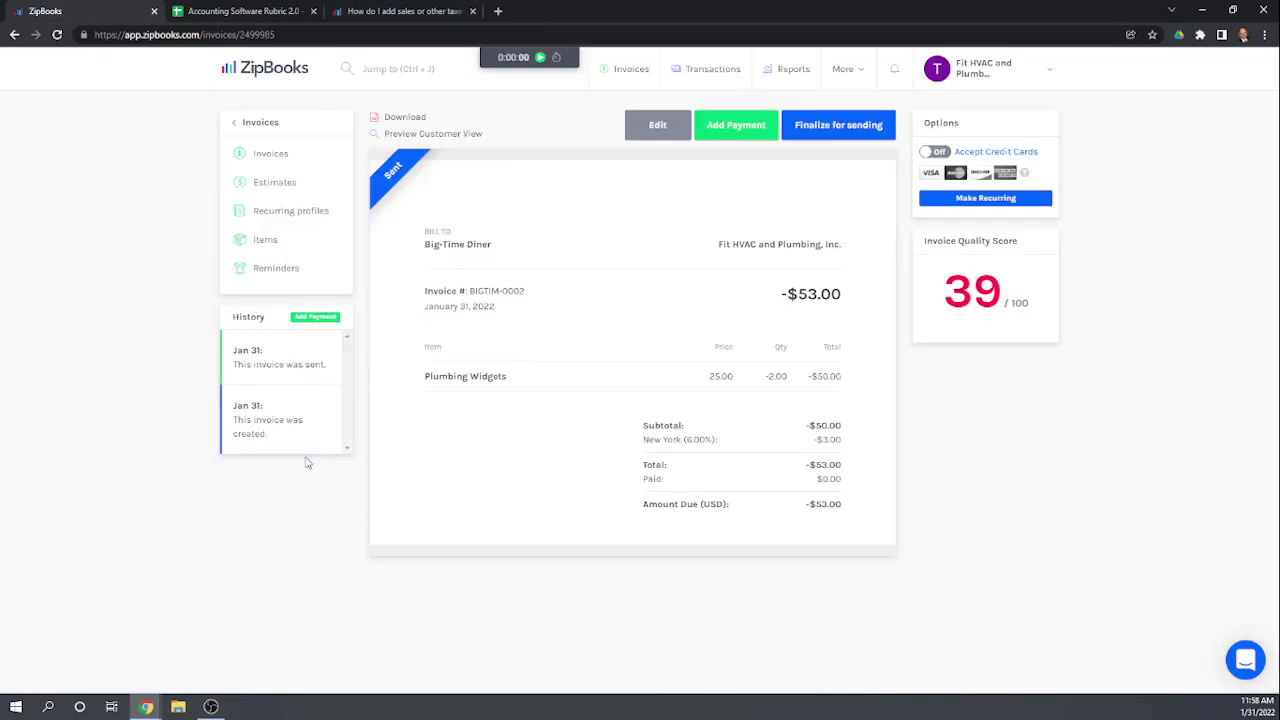
click(242, 124)
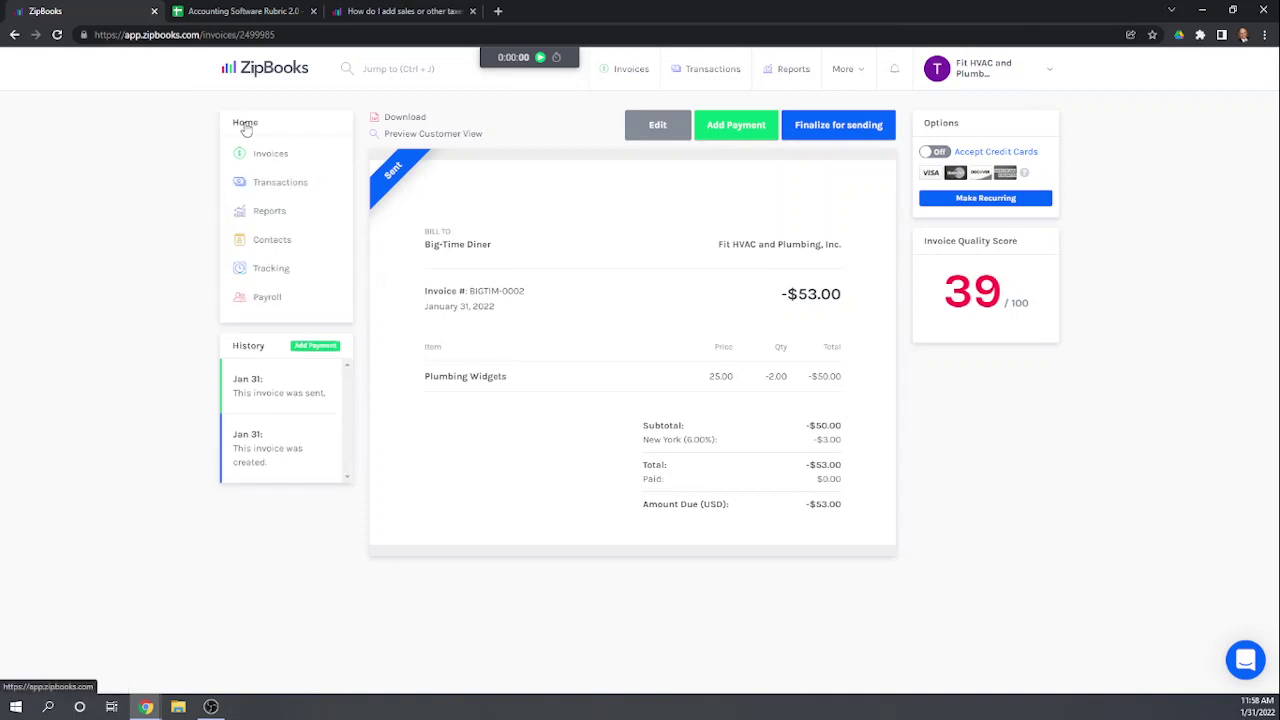
click(274, 216)
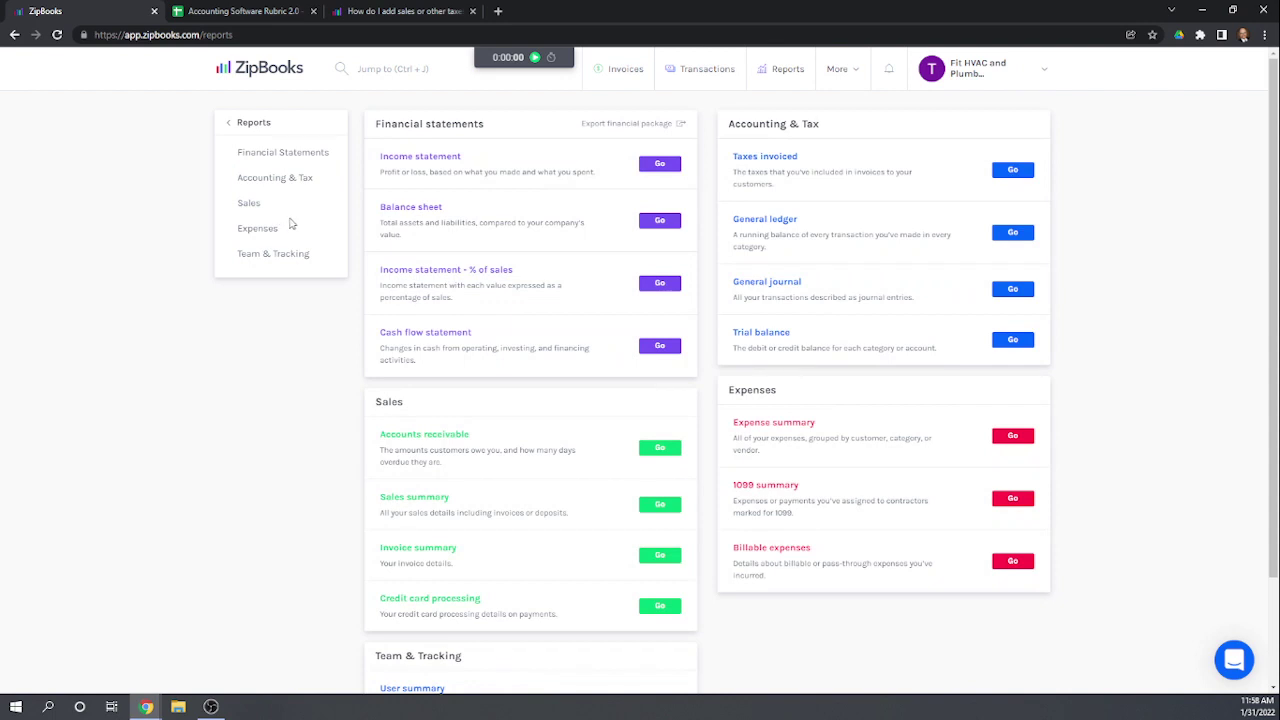
scroll(580, 354, down, 2)
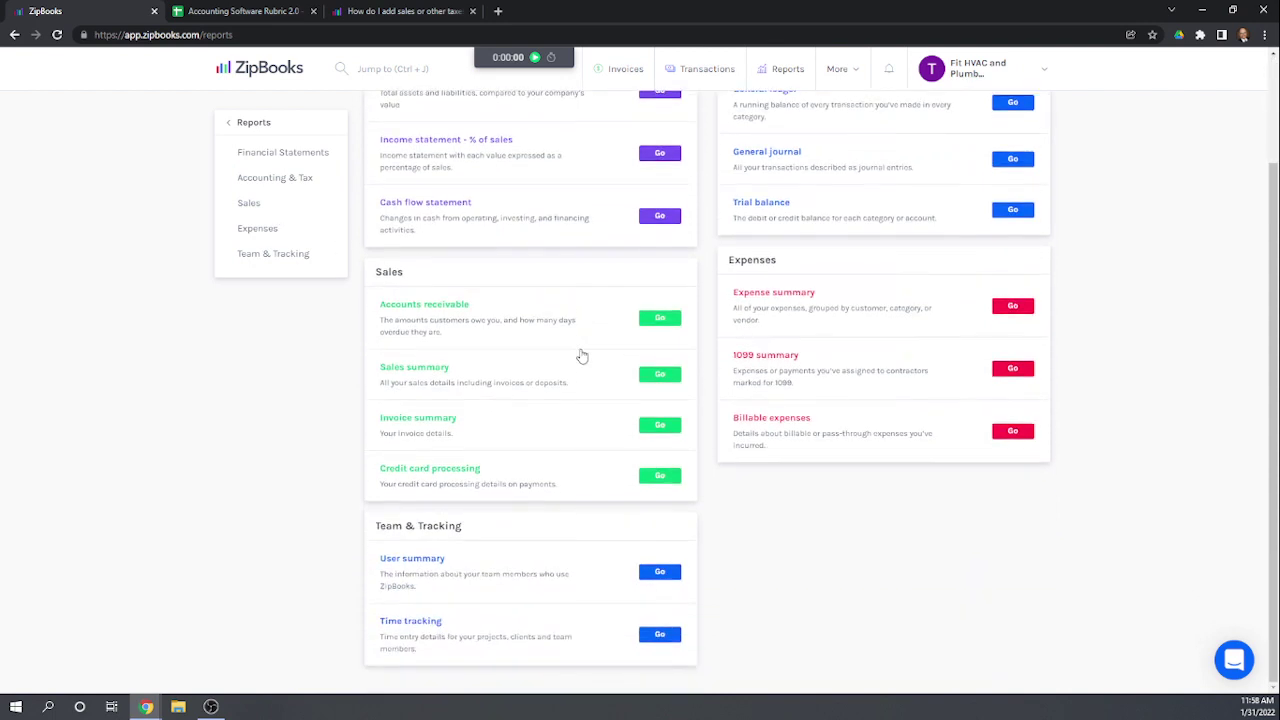
click(241, 125)
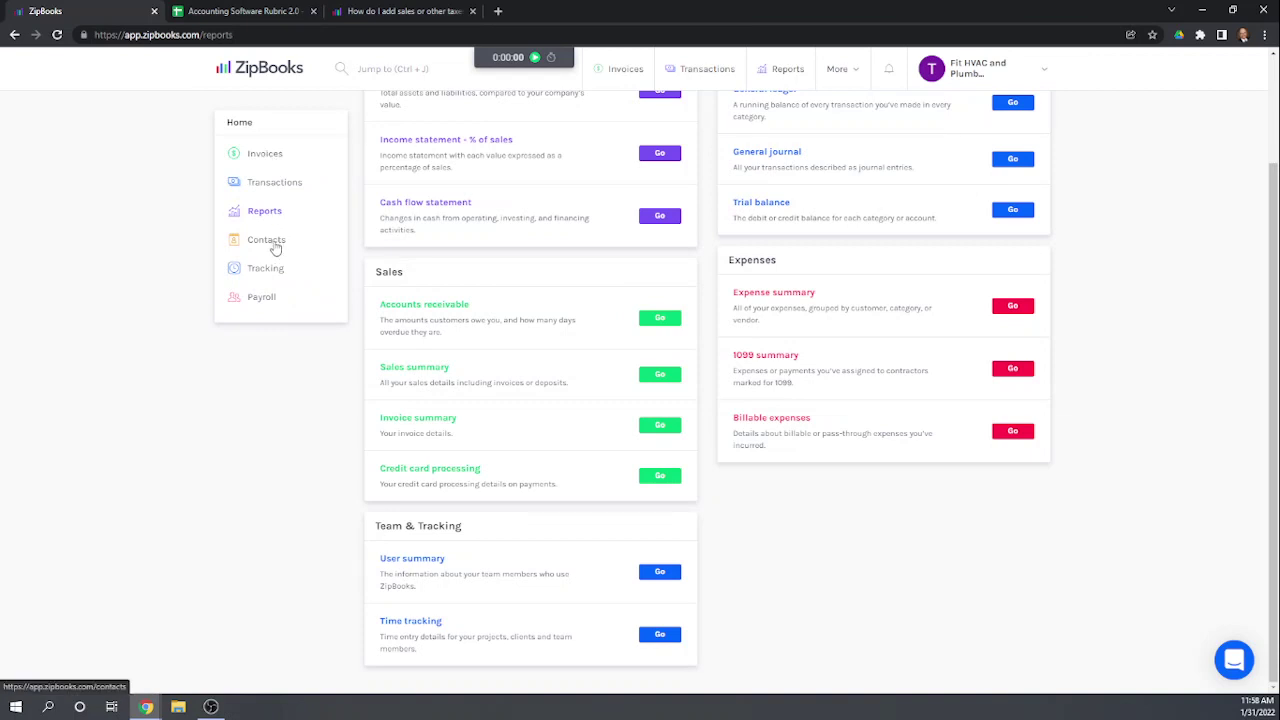
Step: Check the Big-Time Diner and NYC Electric Co contacts and the transactions list, then return to the rubric
click(272, 242)
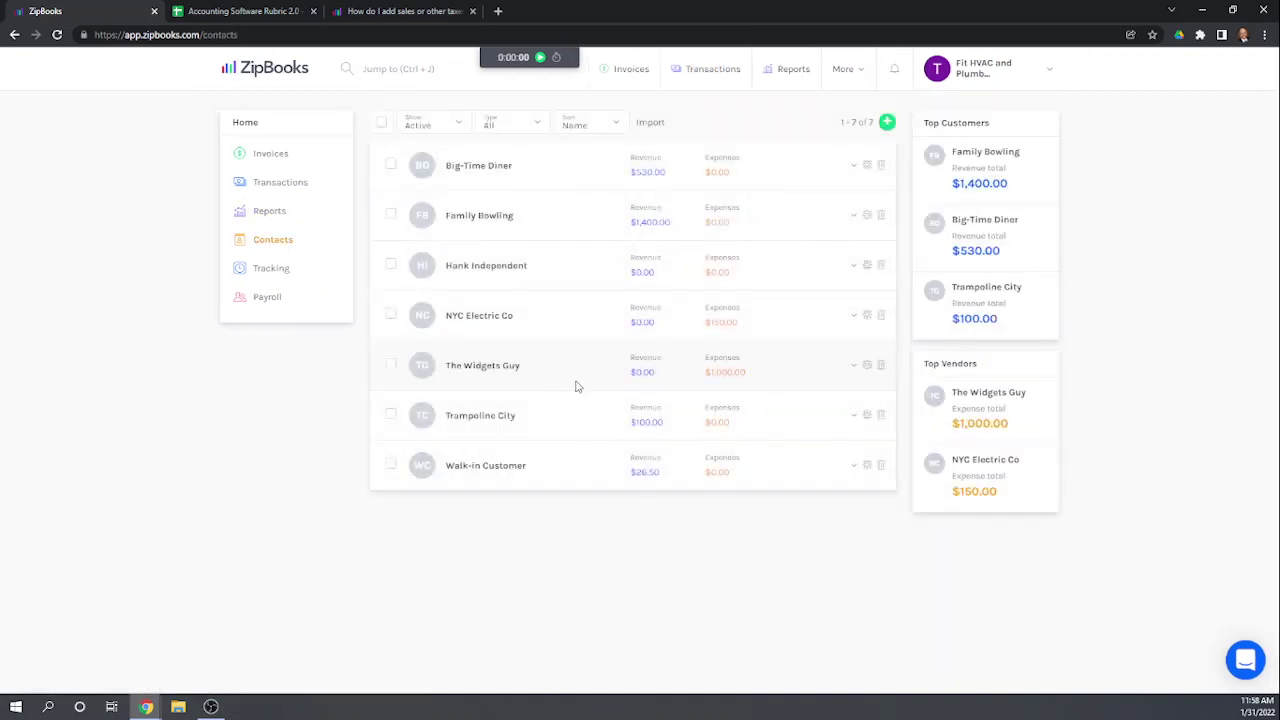
click(460, 167)
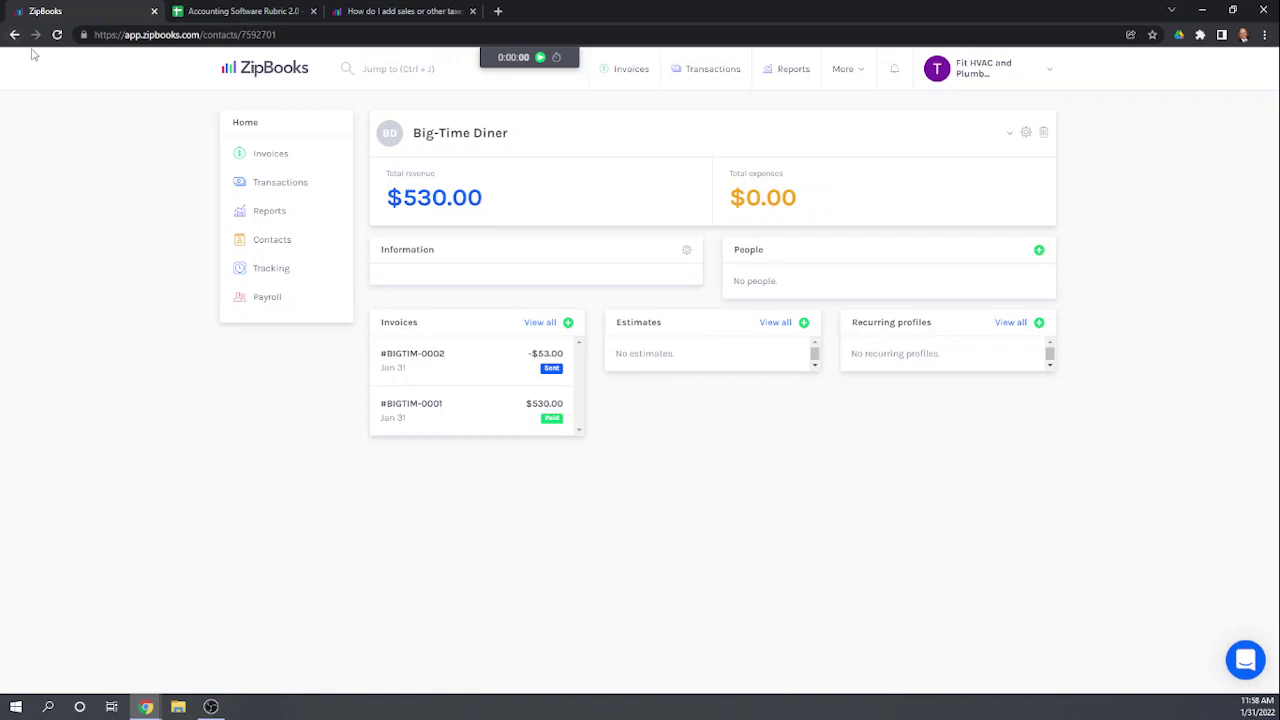
click(277, 240)
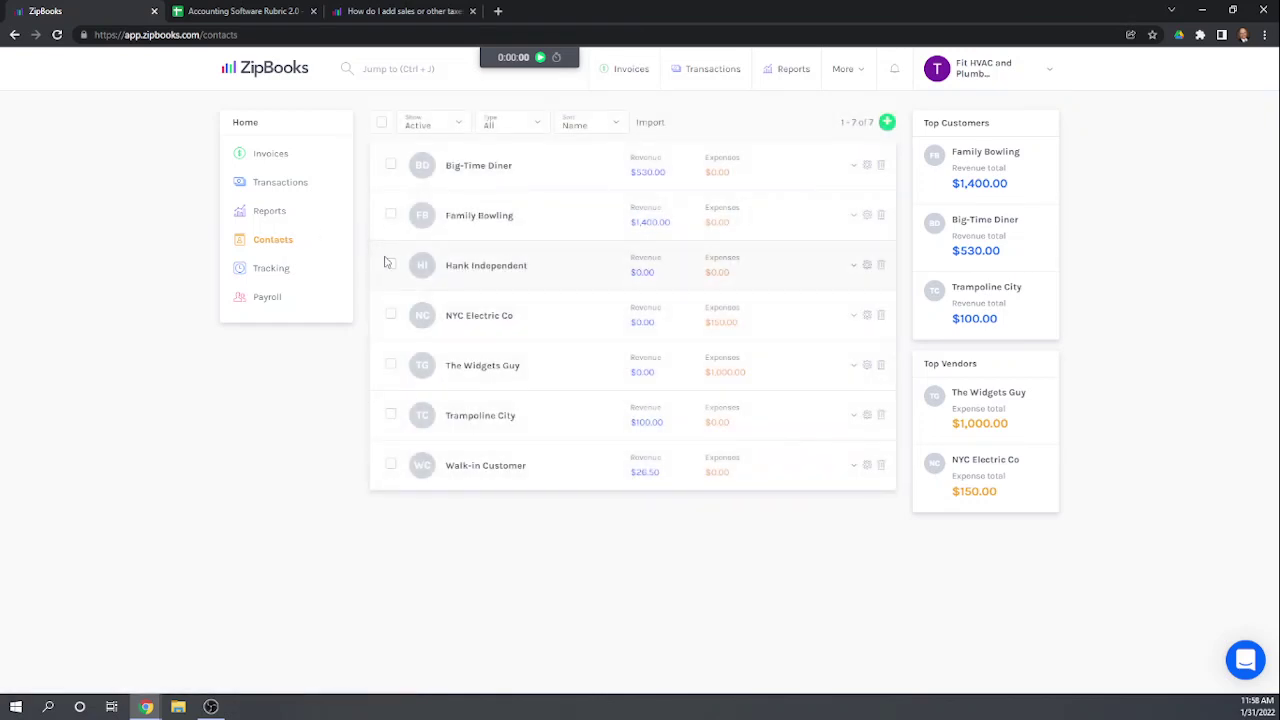
click(478, 322)
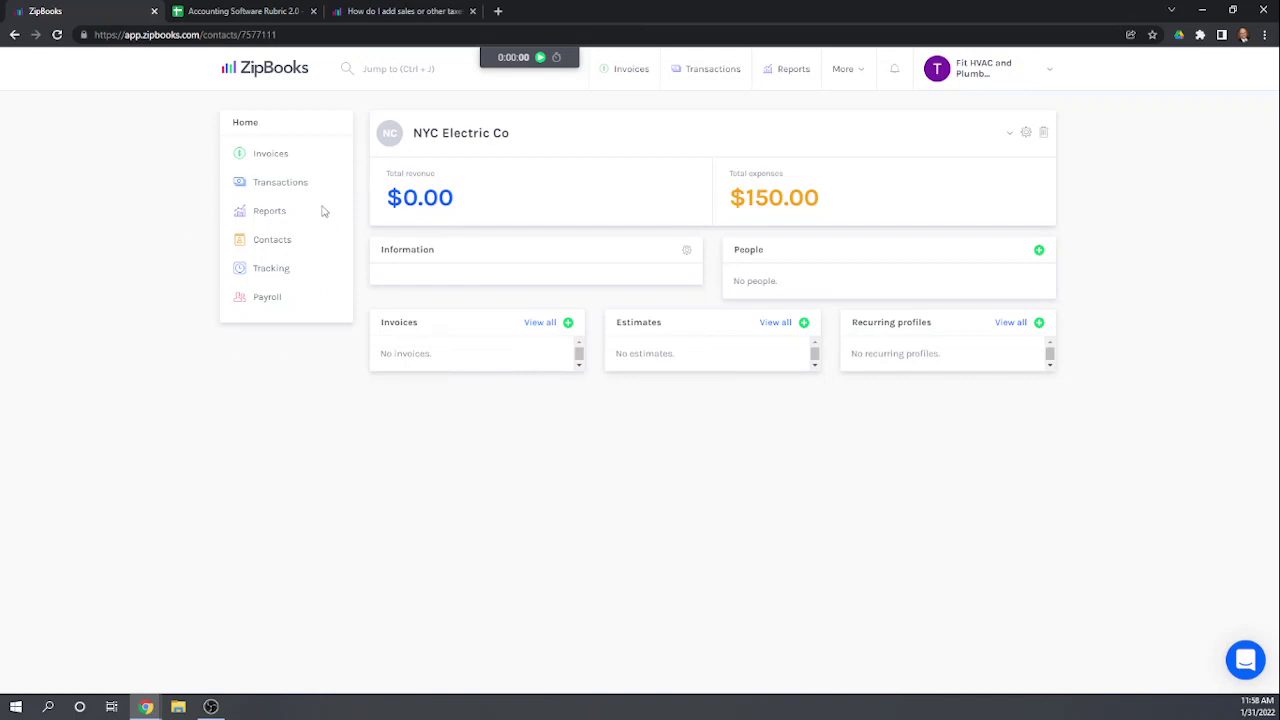
click(274, 186)
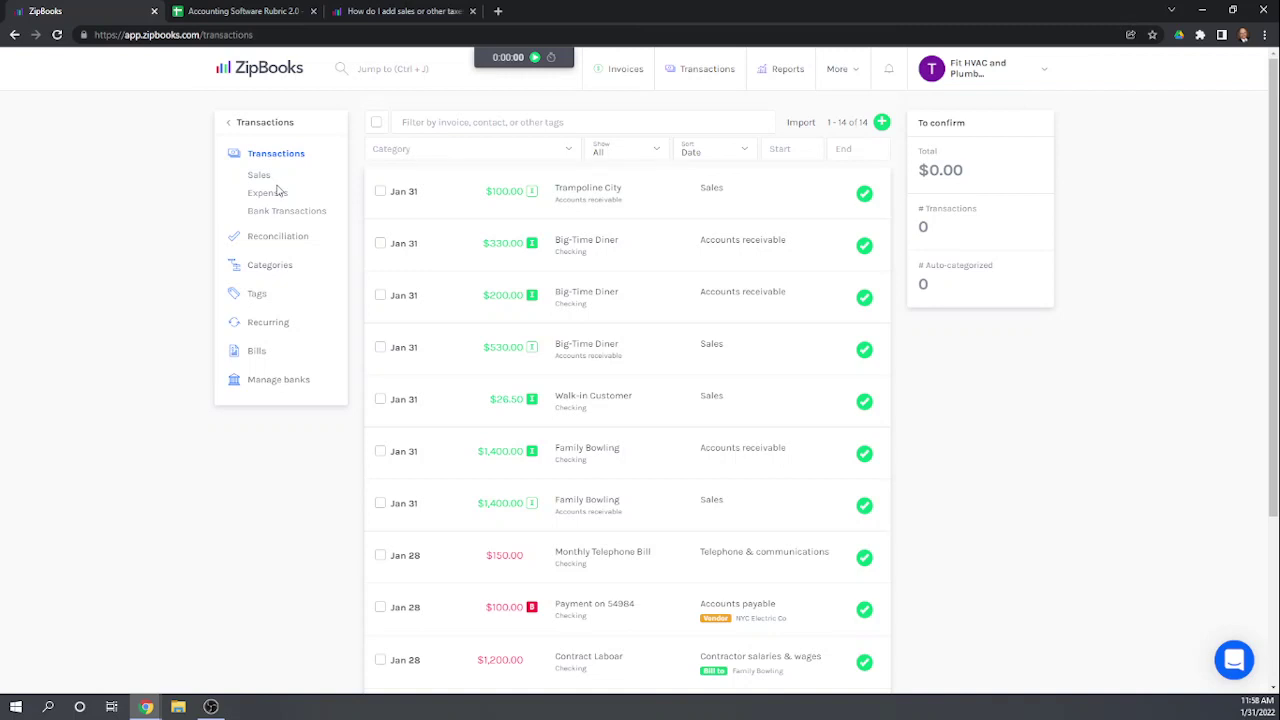
click(247, 10)
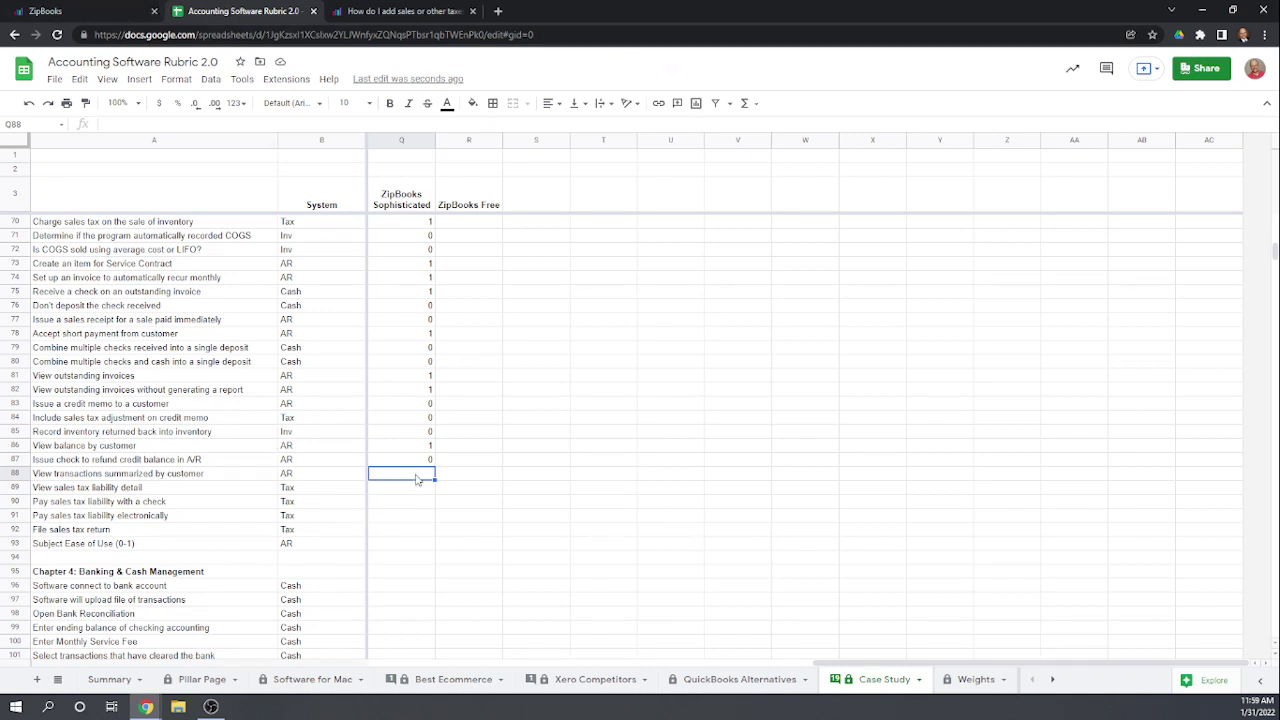
Step: Score Q88 as 1 for transactions summarized by customer, then return to ZipBooks
text(1)
key(Return)
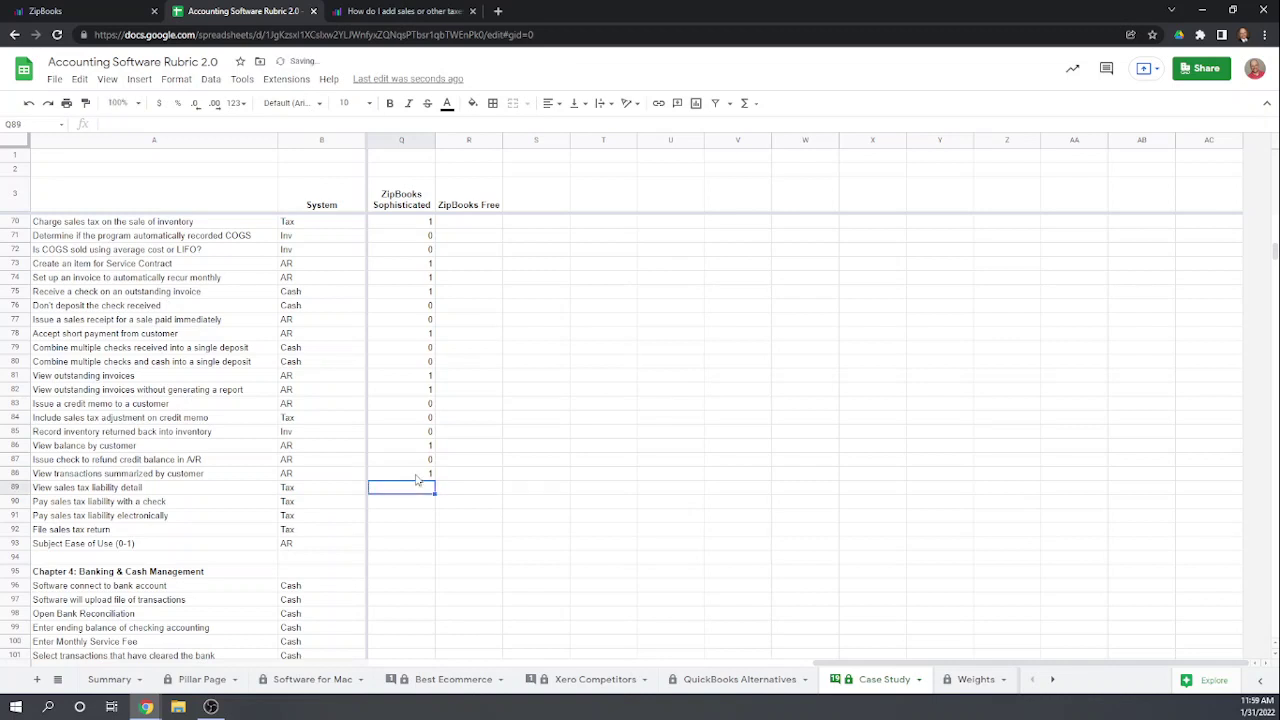
scroll(535, 510, down, 1)
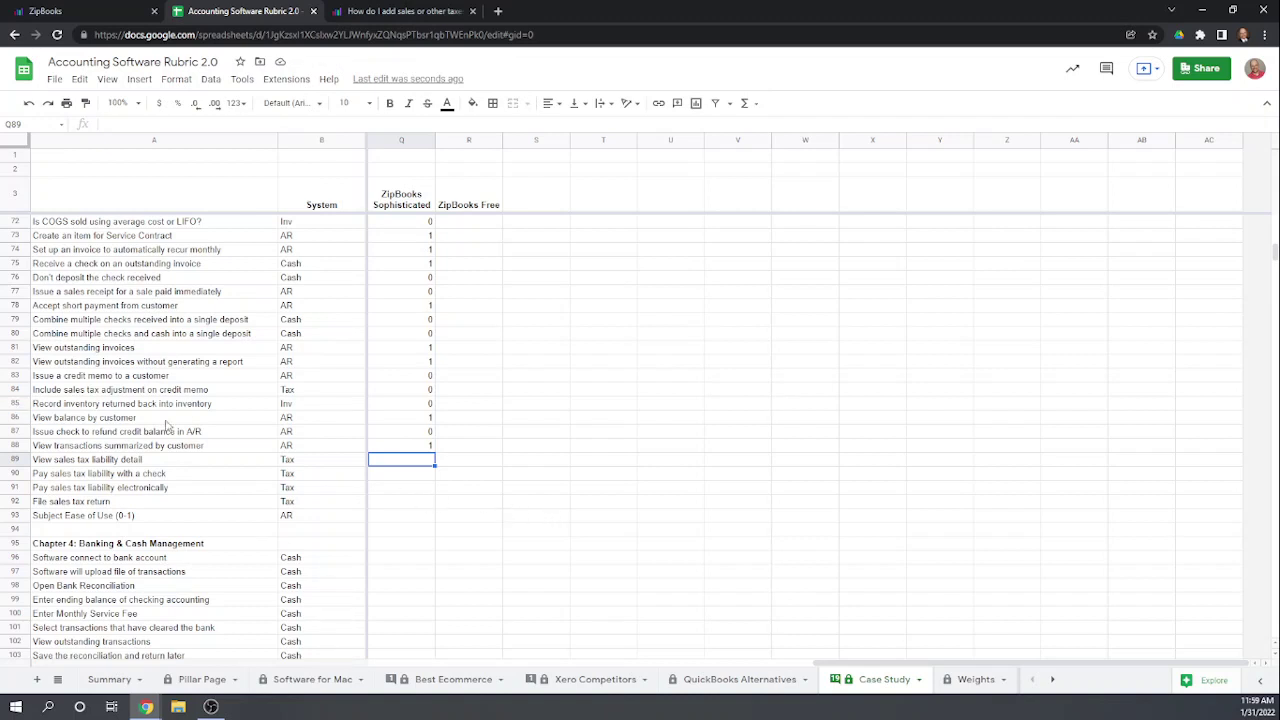
click(84, 17)
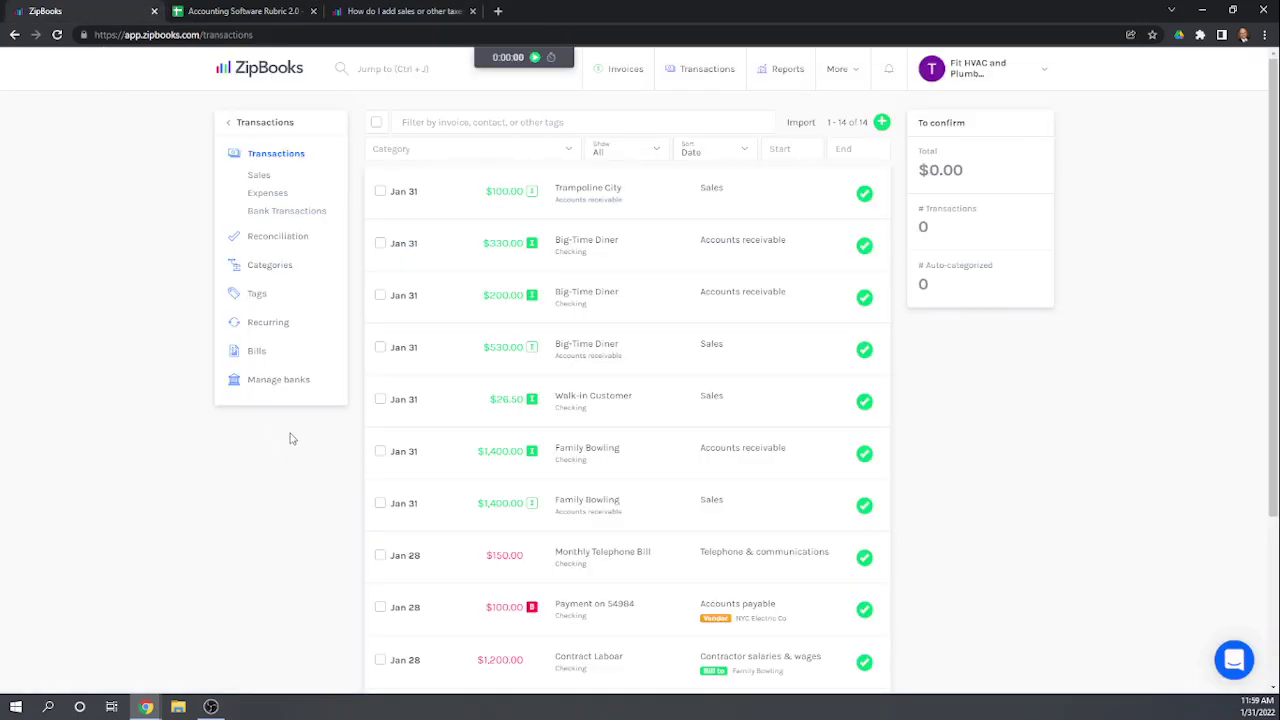
Step: Review the Taxes invoiced report (New York tax 31.50 on 525.00), then open the invoices list
click(262, 124)
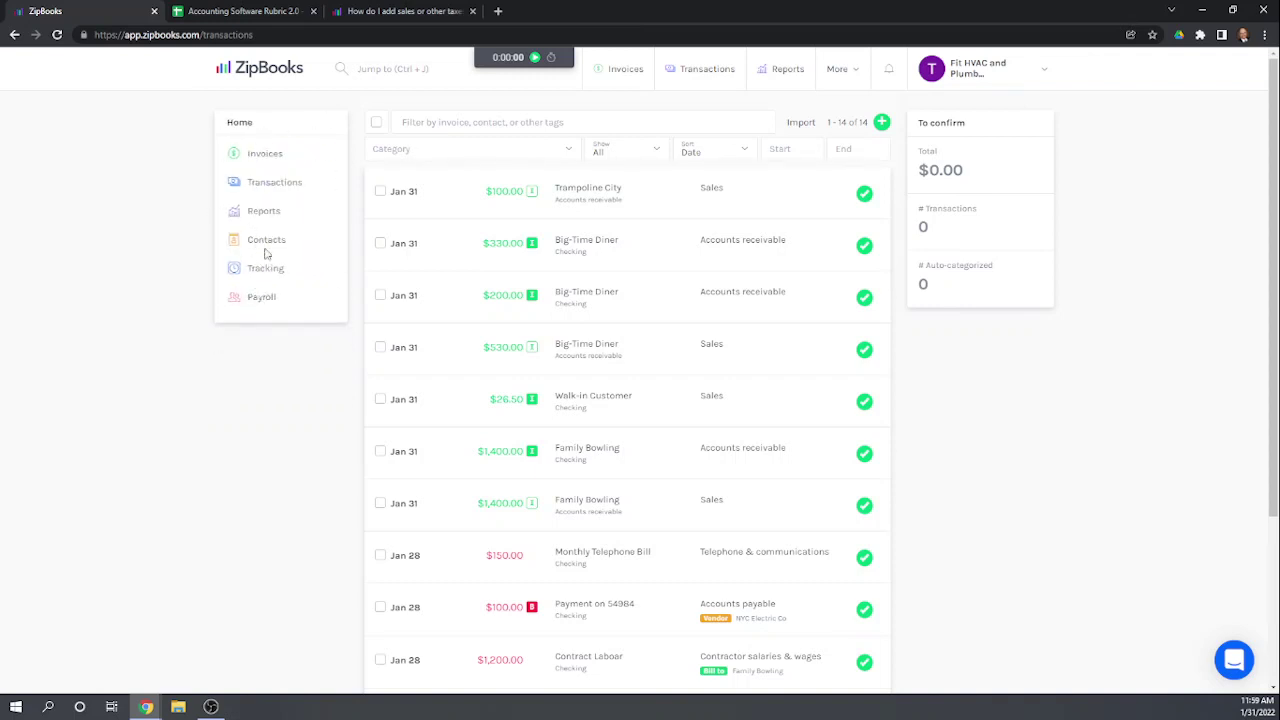
click(262, 213)
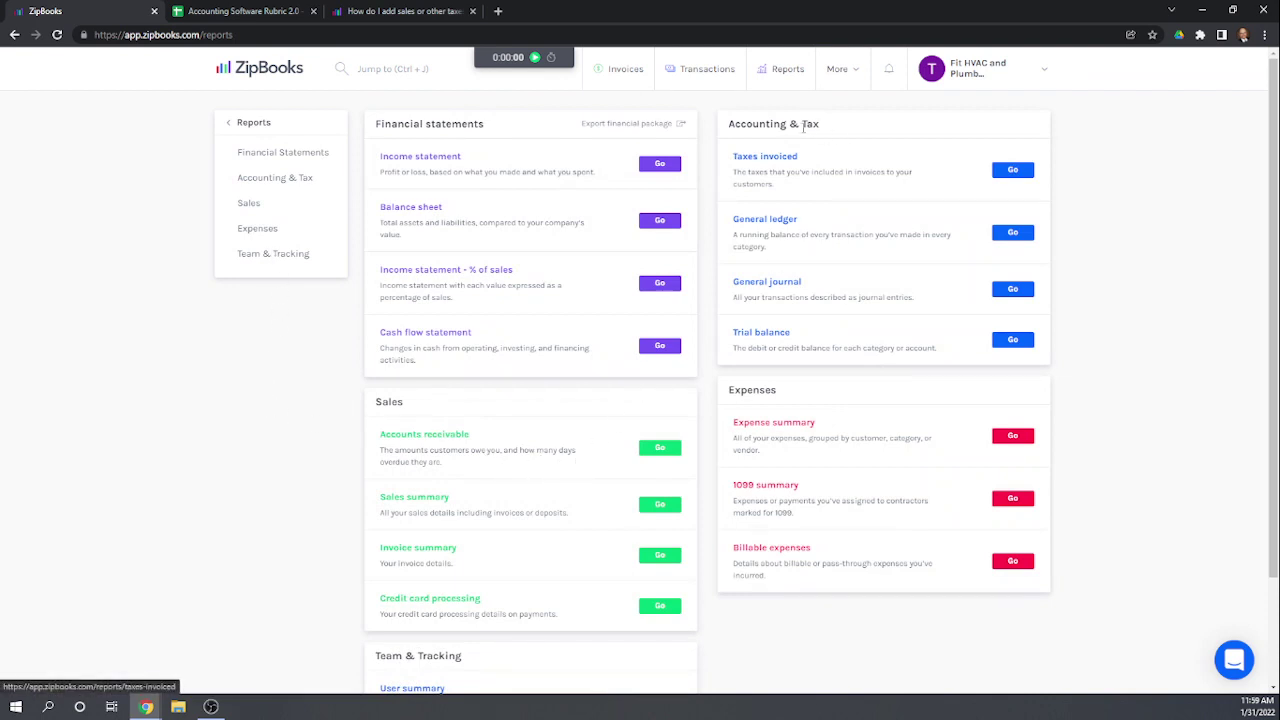
click(764, 159)
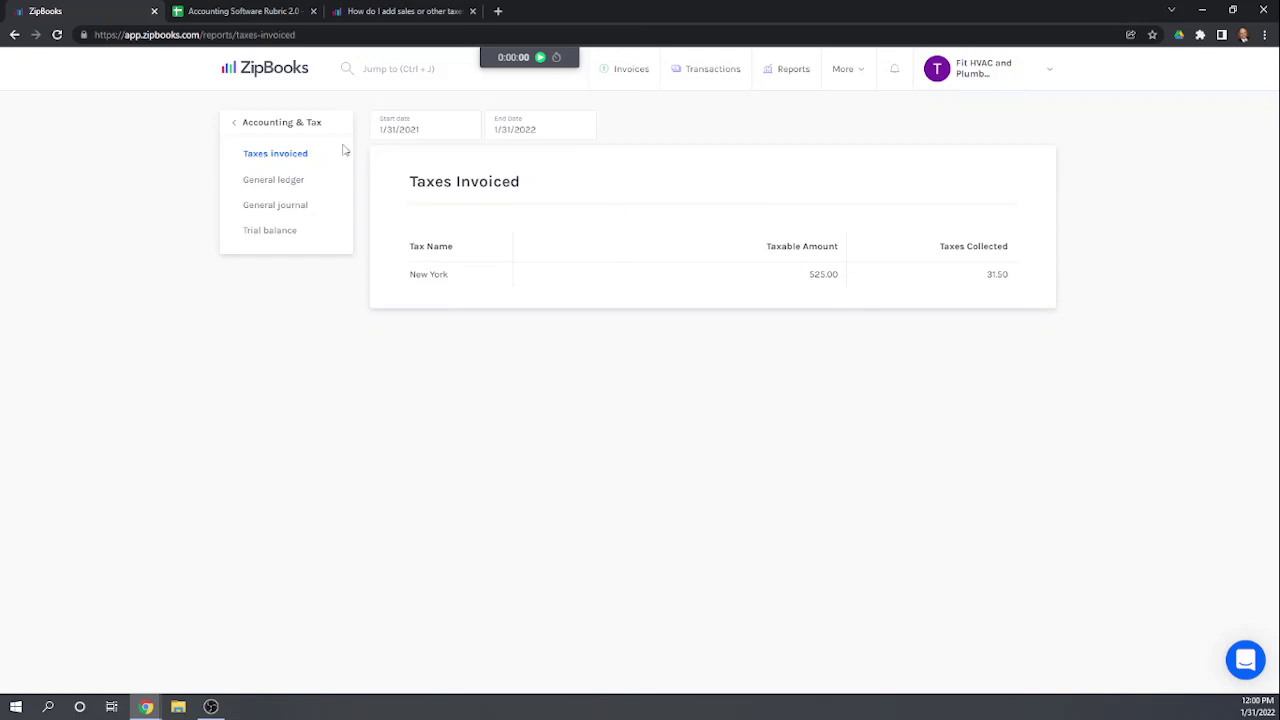
click(272, 126)
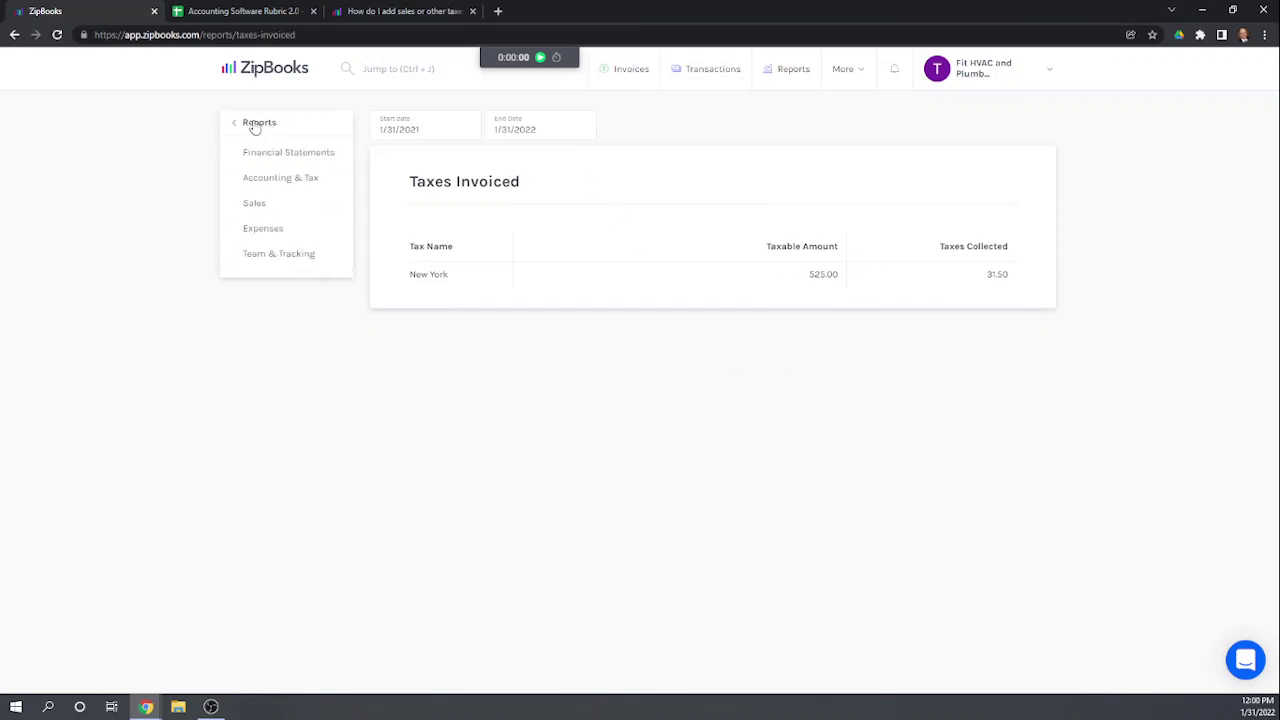
click(255, 126)
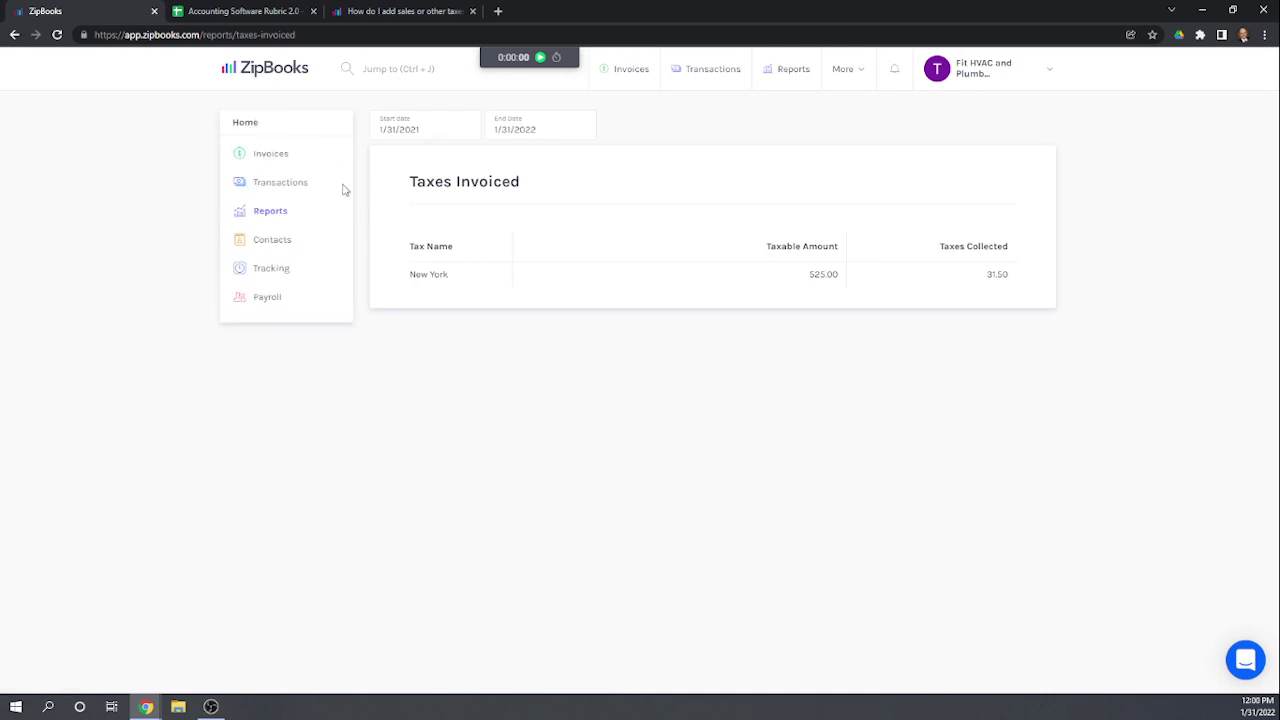
click(269, 157)
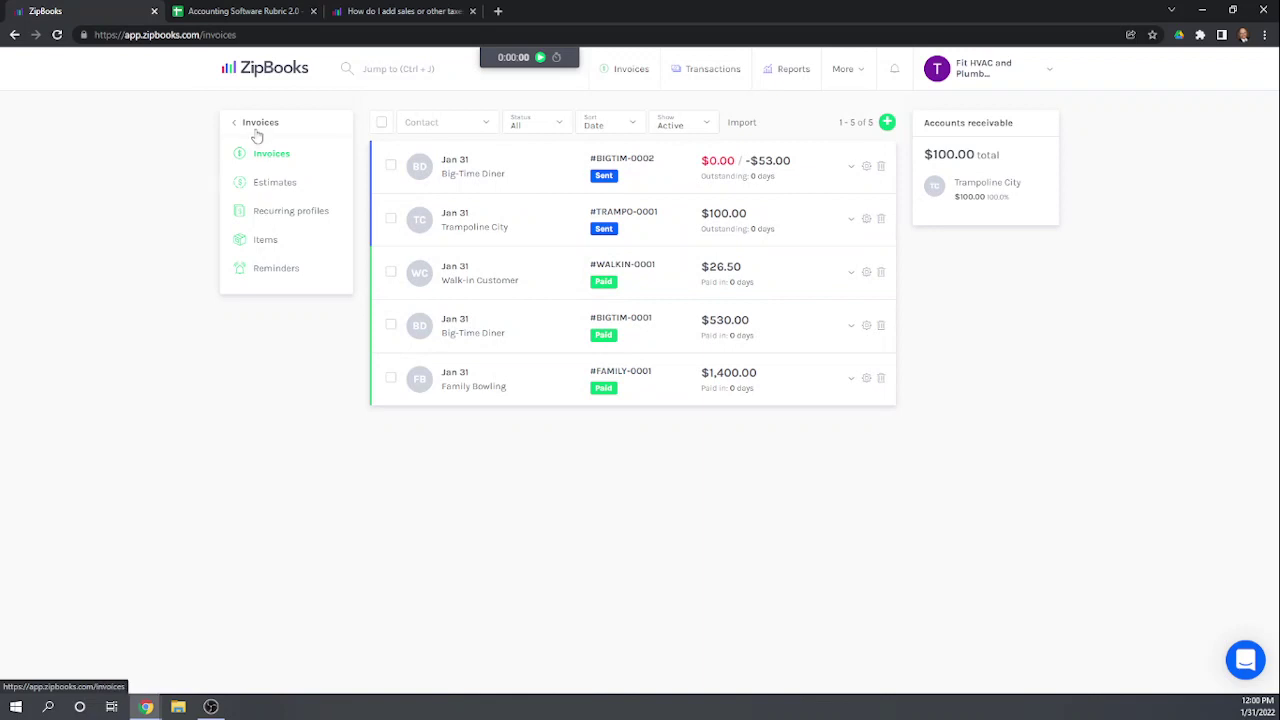
Step: Open the 14-entry transactions list and reveal the add-transaction options
click(256, 132)
click(264, 183)
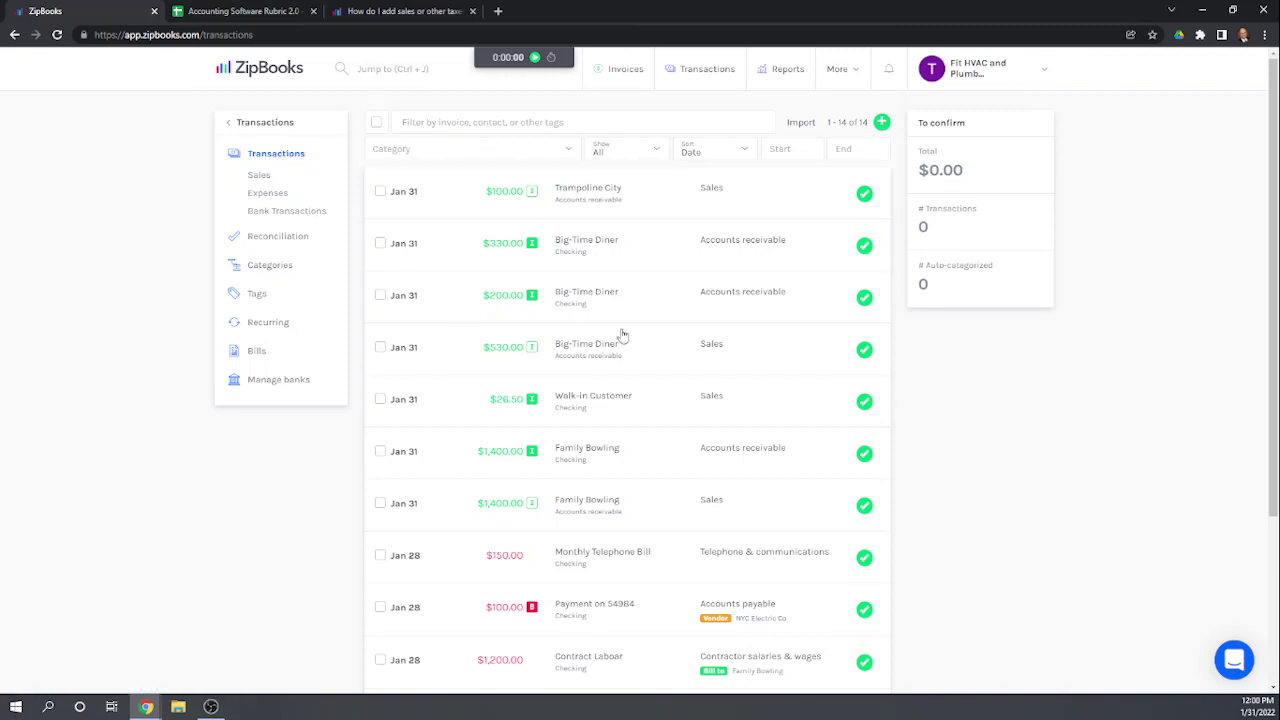
click(884, 124)
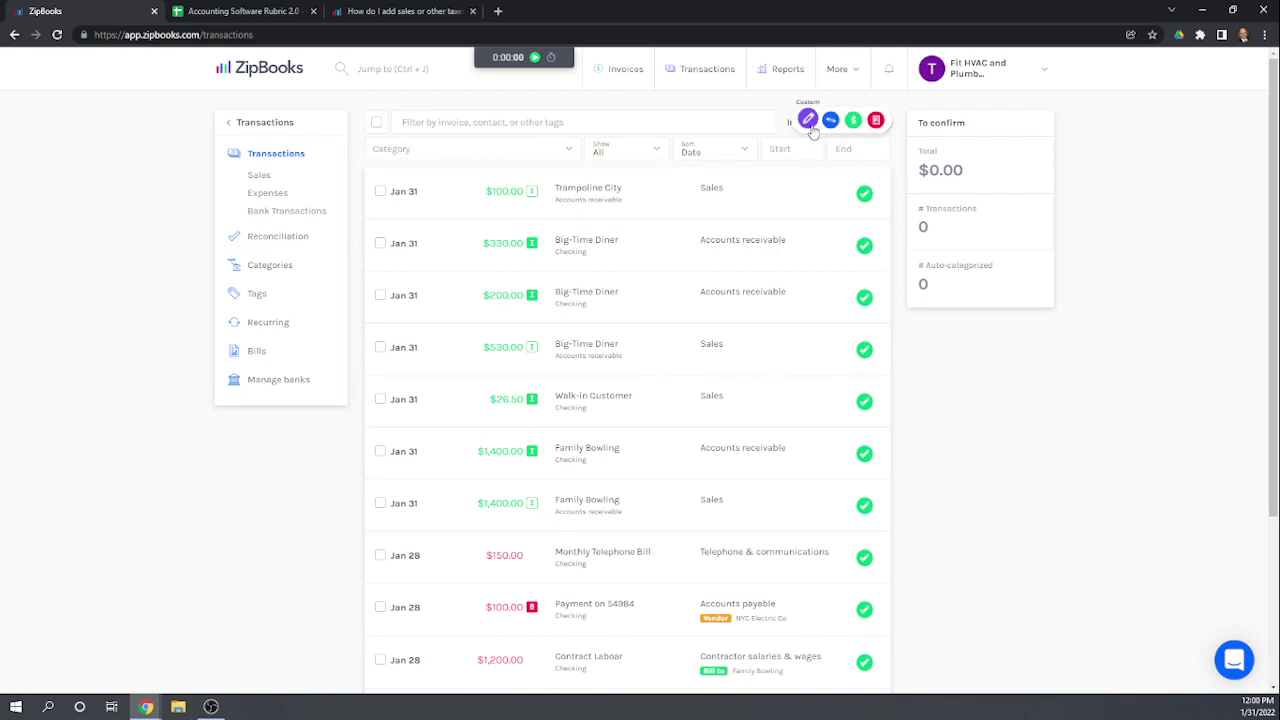
Step: Draft a new $31.50 expense paid from the Checking account
click(876, 120)
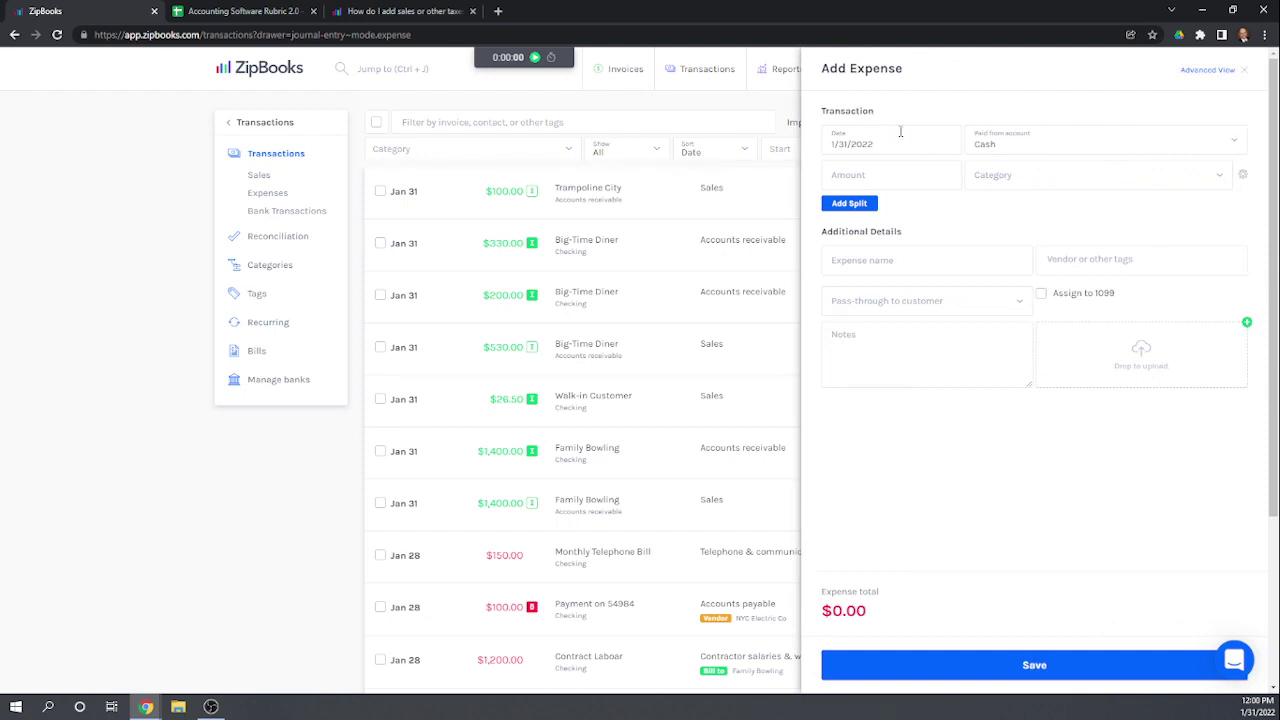
click(1001, 140)
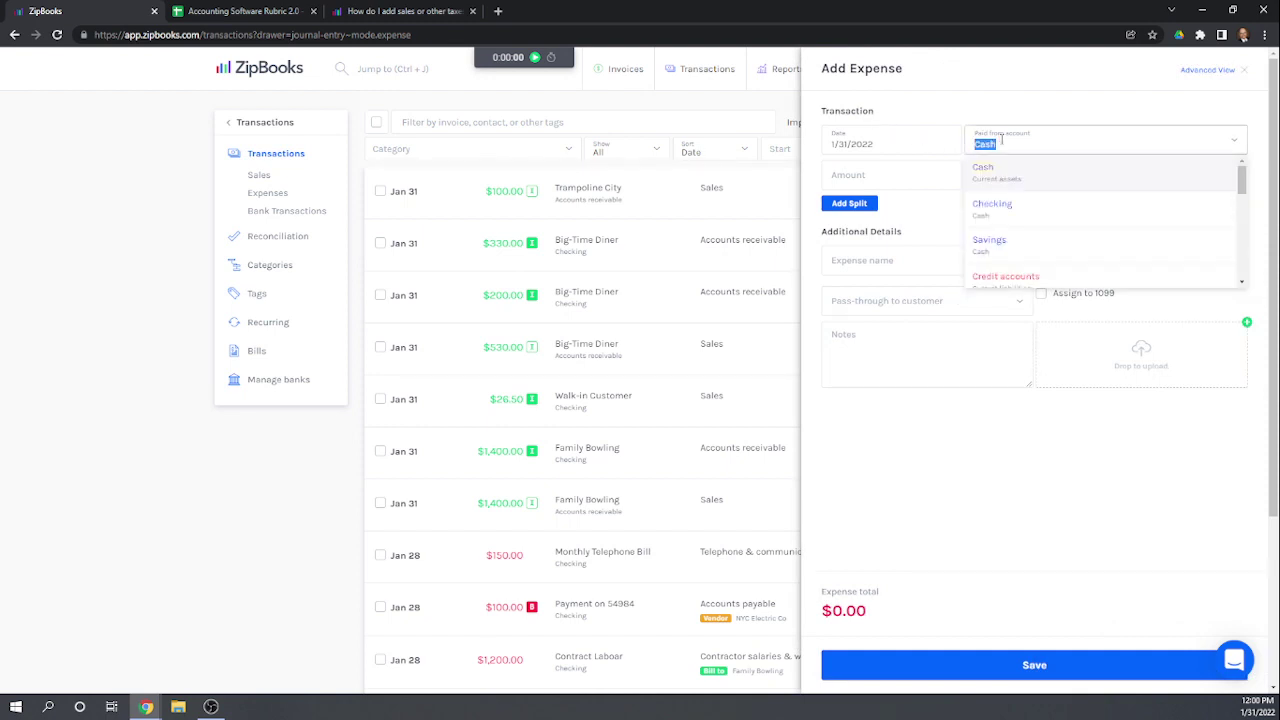
click(999, 206)
click(898, 175)
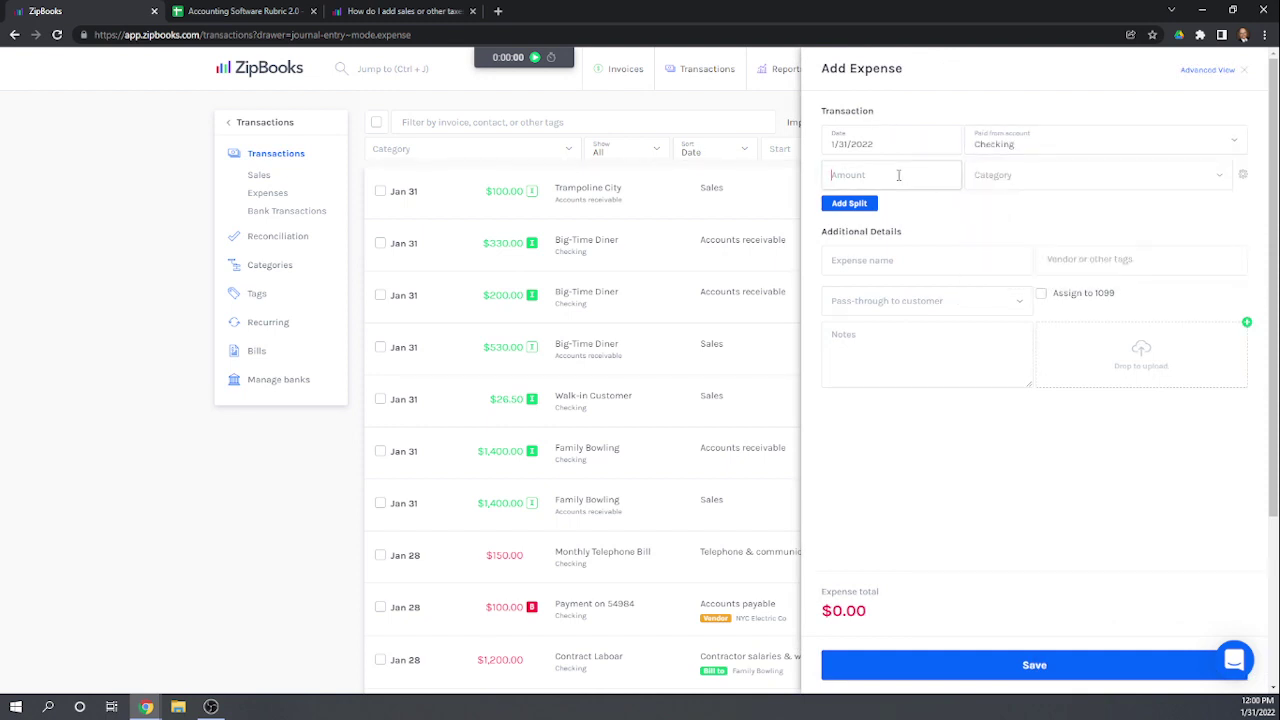
text(31.50)
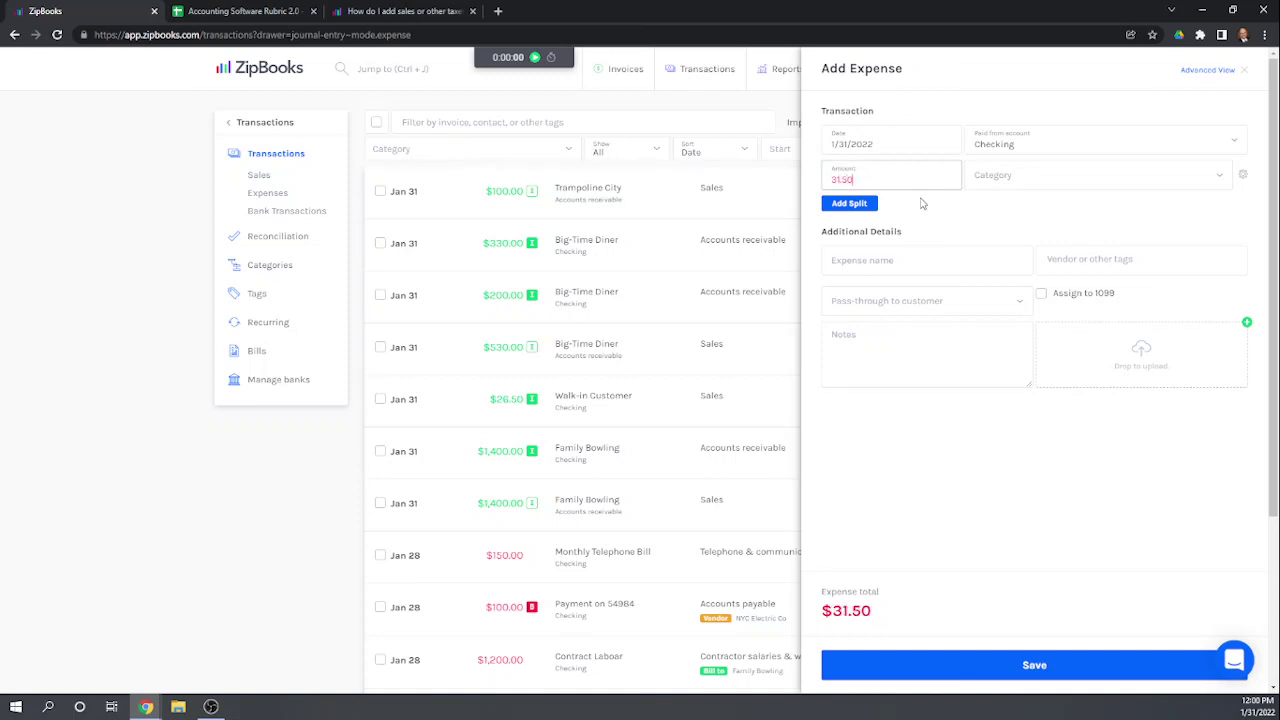
click(937, 219)
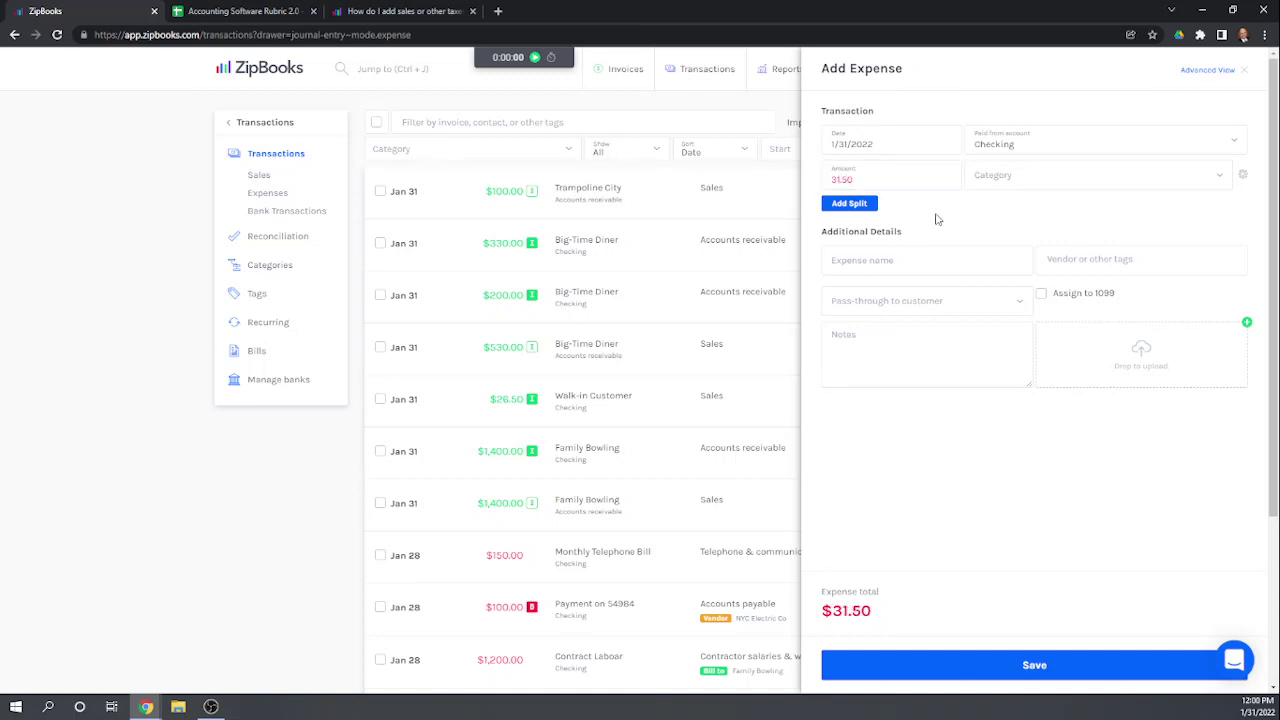
Step: Browse the expense categories without picking one, then discard the draft unsaved
click(1043, 182)
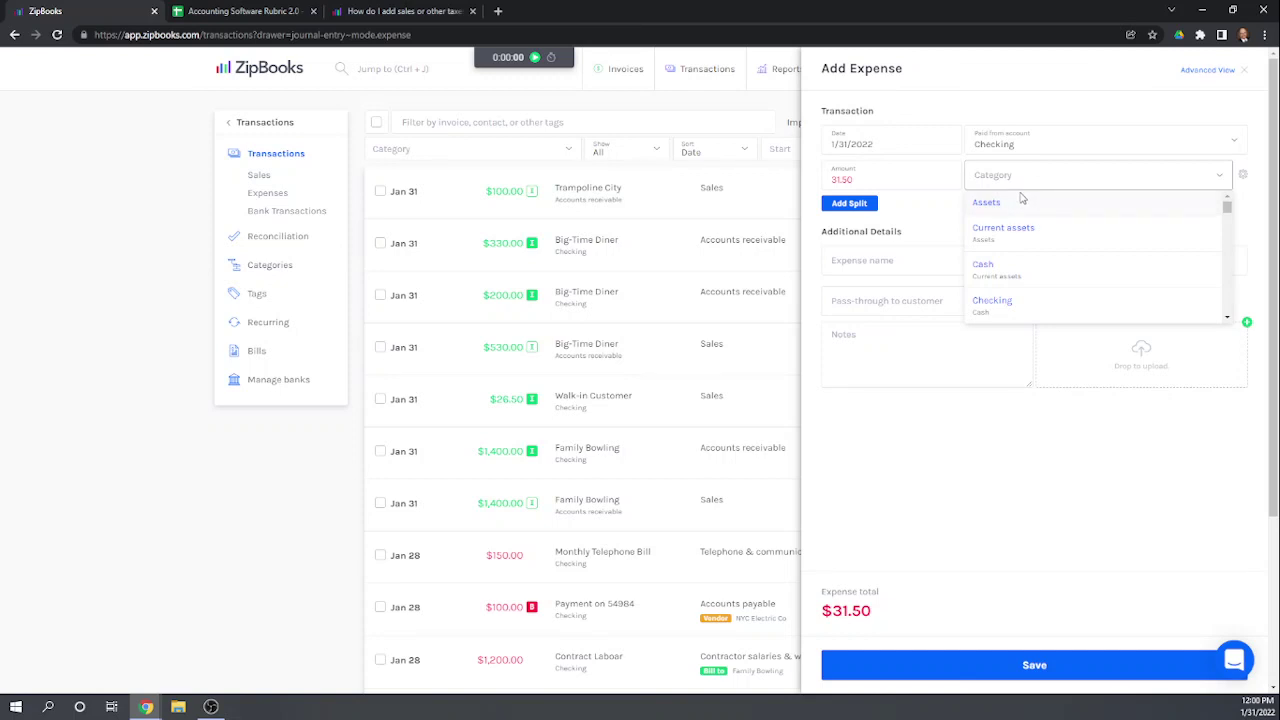
scroll(1020, 248, down, 5)
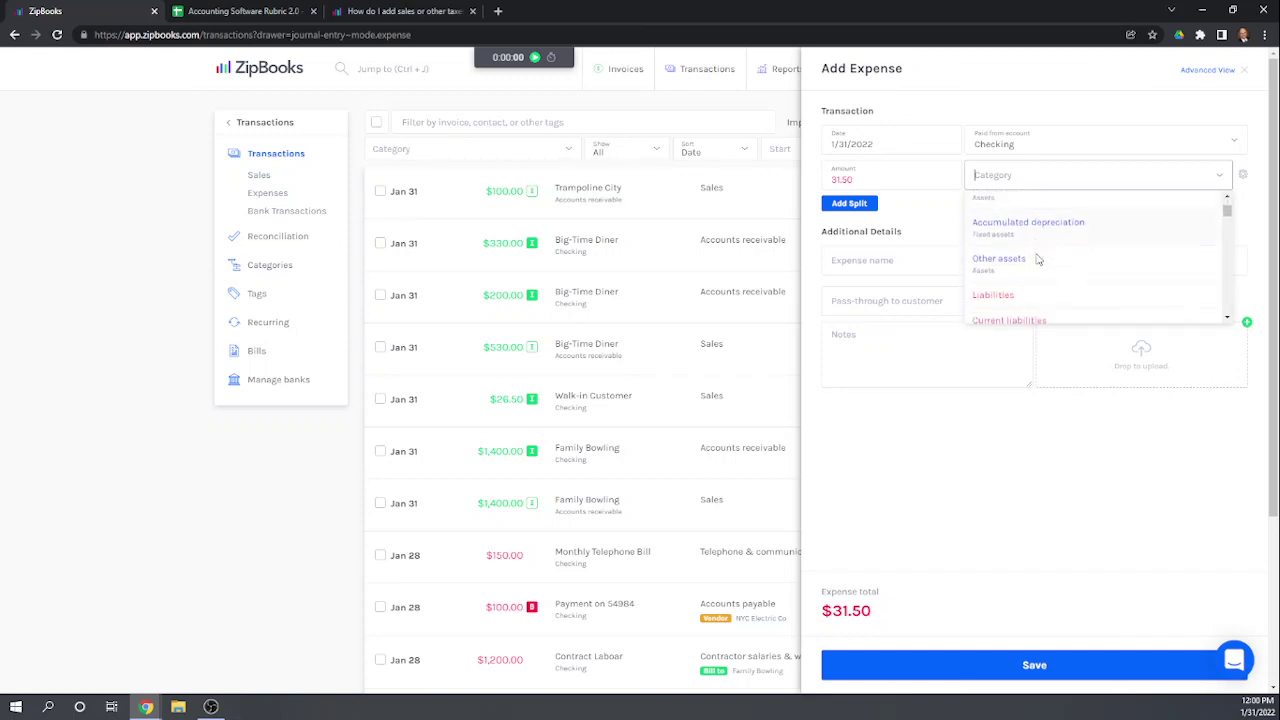
scroll(1050, 258, down, 2)
scroll(1093, 253, down, 1)
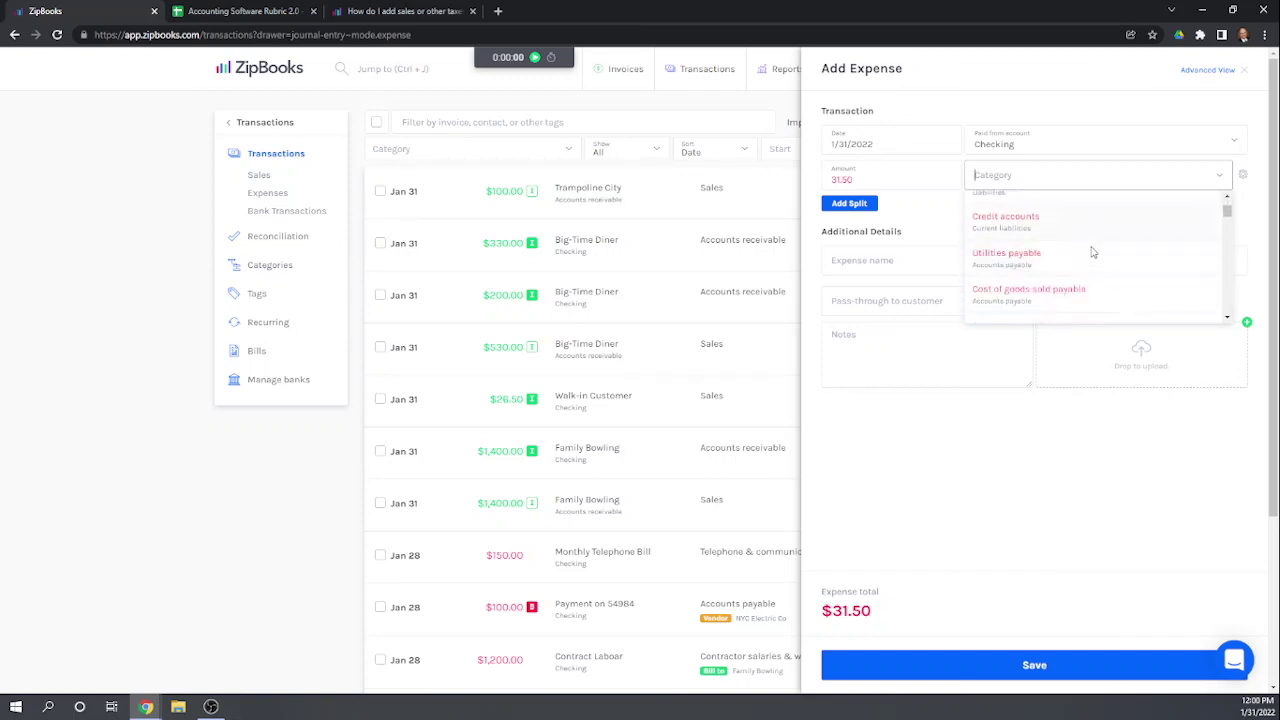
scroll(1093, 253, down, 1)
scroll(1093, 253, down, 1)
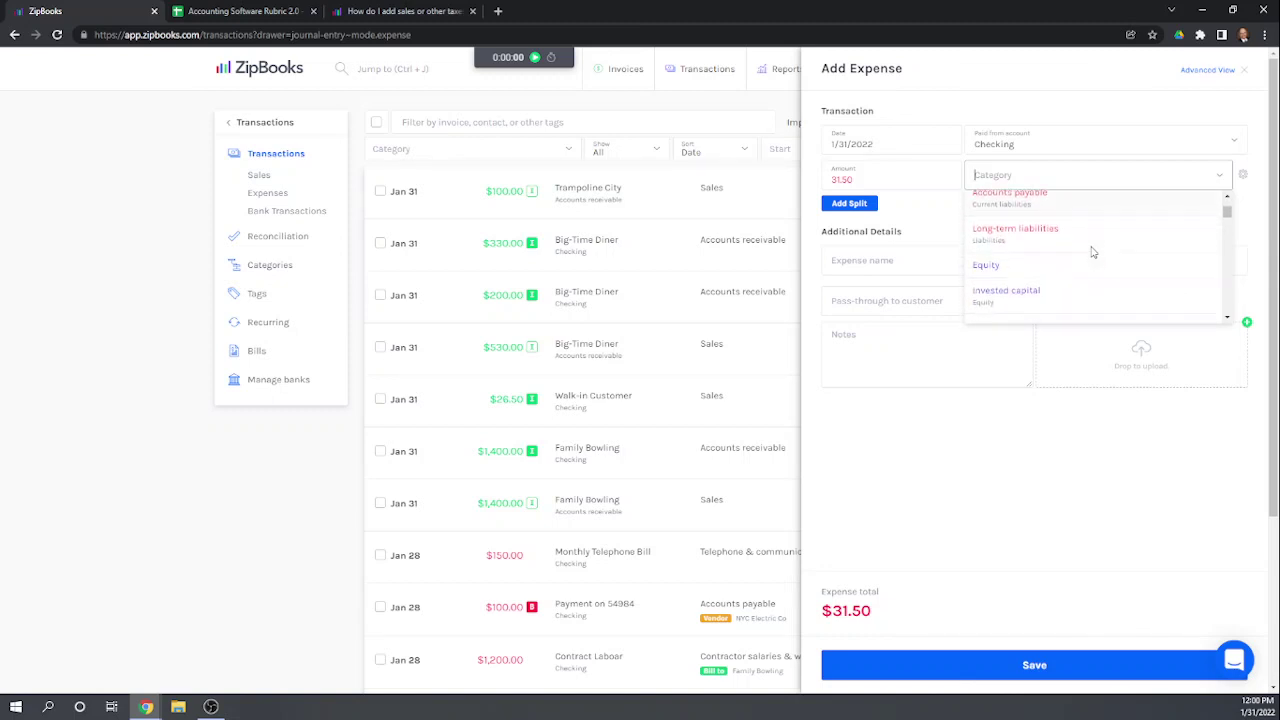
scroll(1093, 253, up, 1)
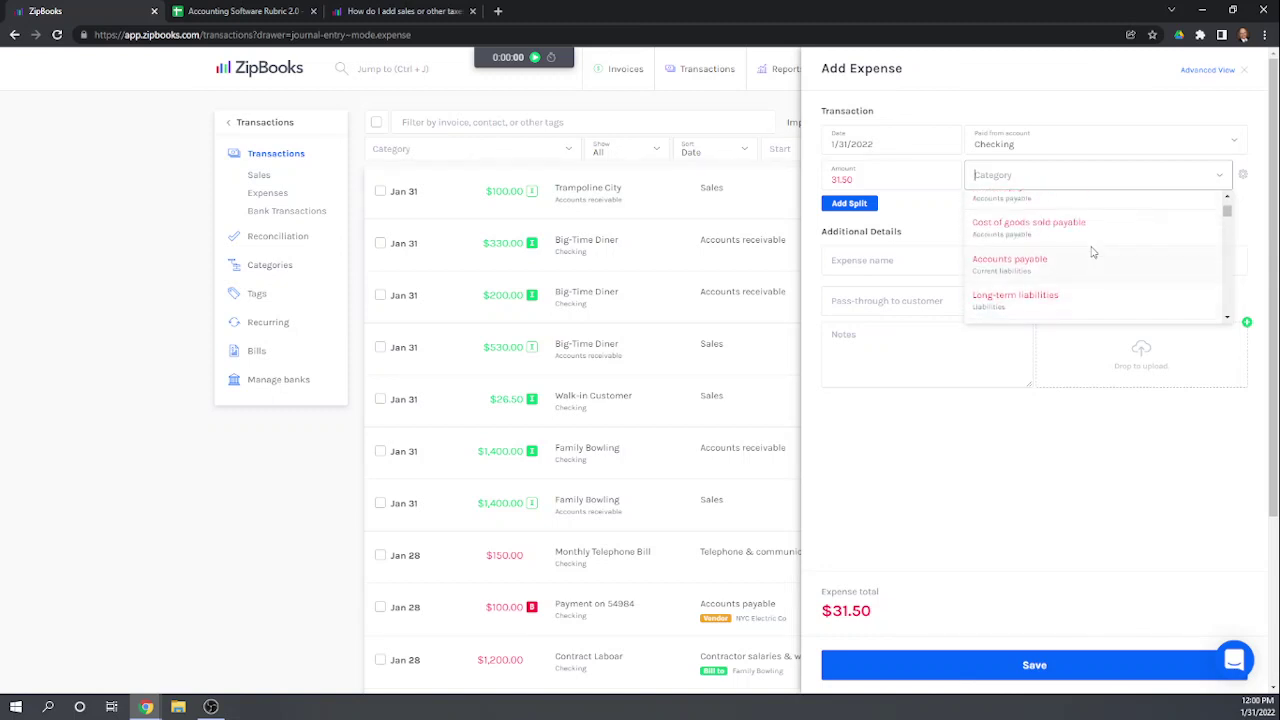
scroll(1093, 253, up, 2)
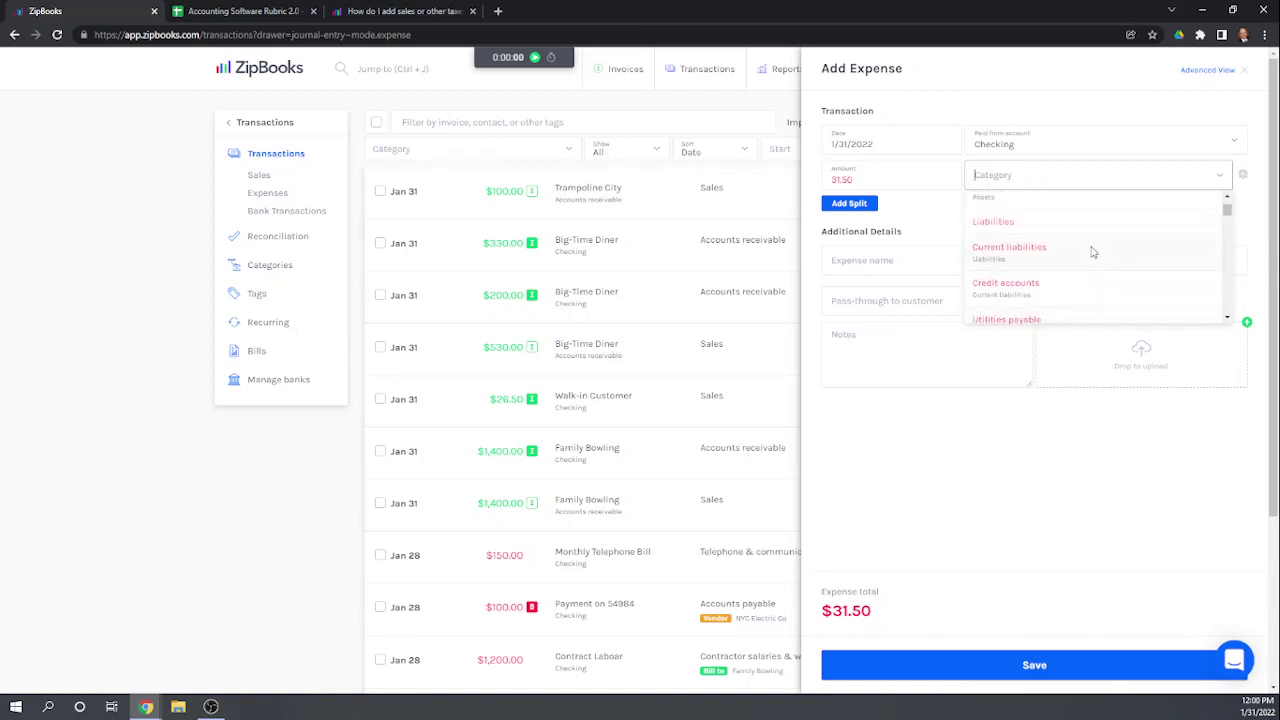
scroll(1093, 253, up, 4)
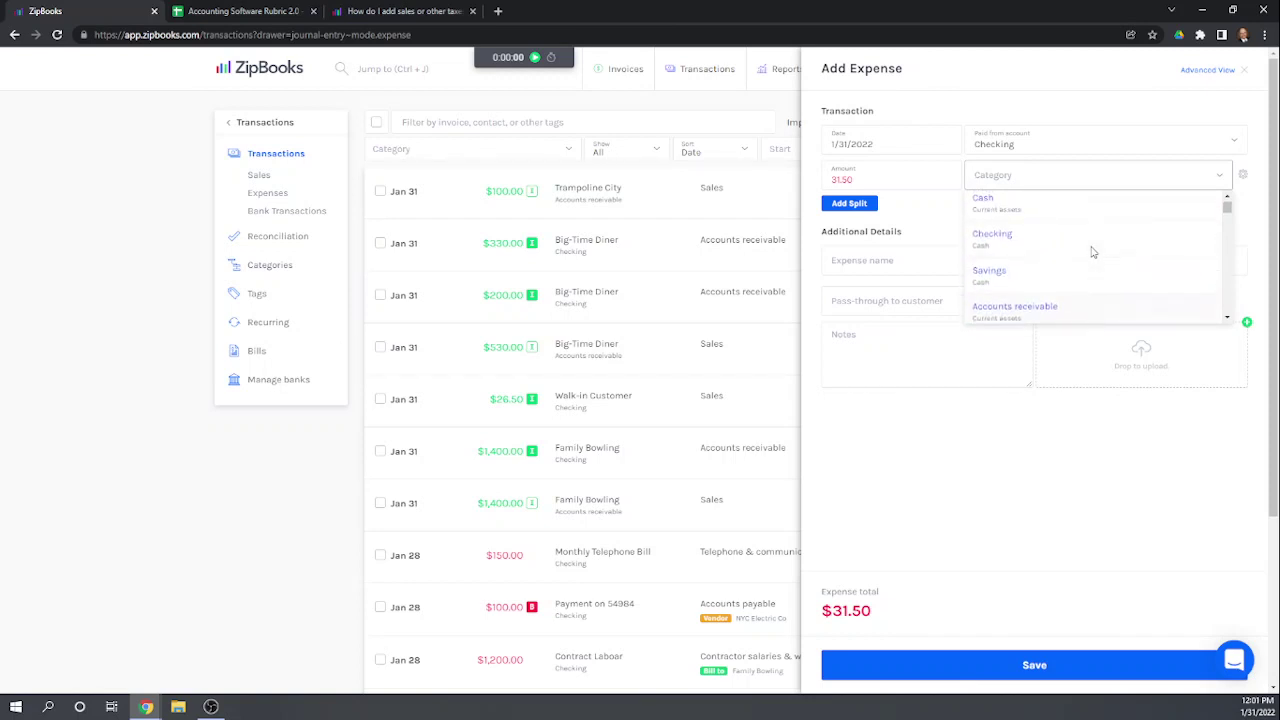
click(1029, 450)
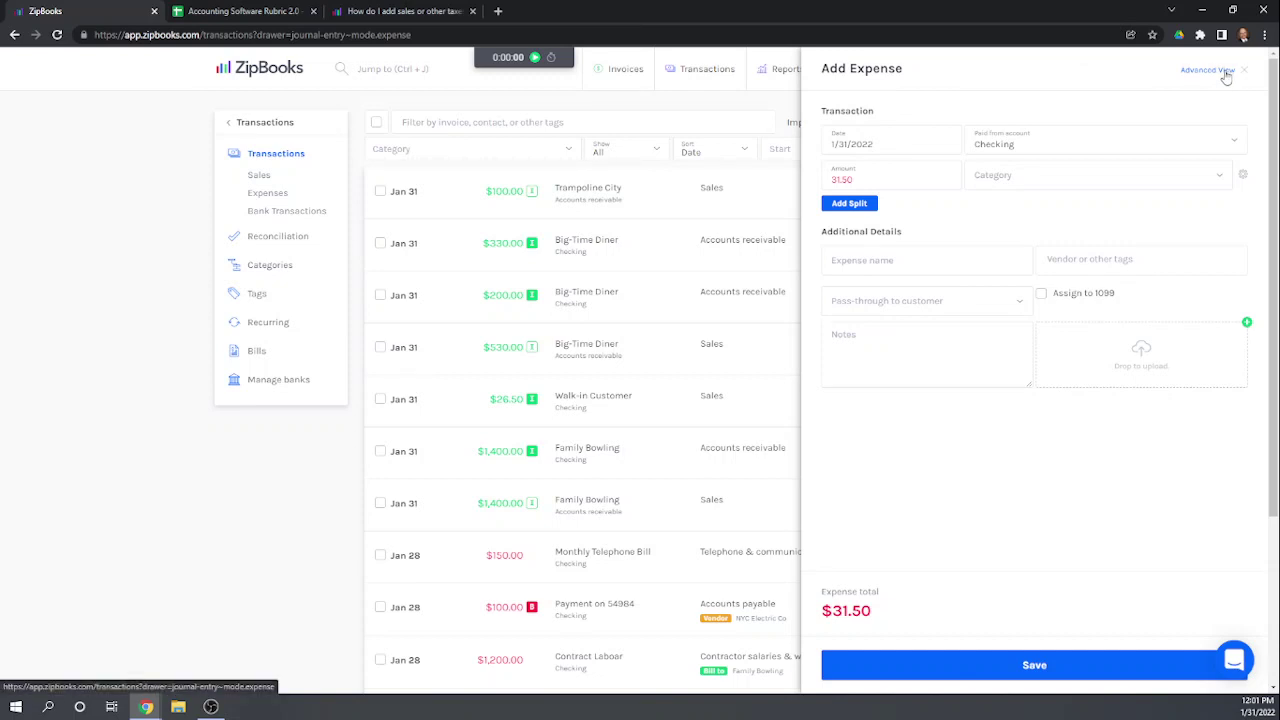
click(1210, 70)
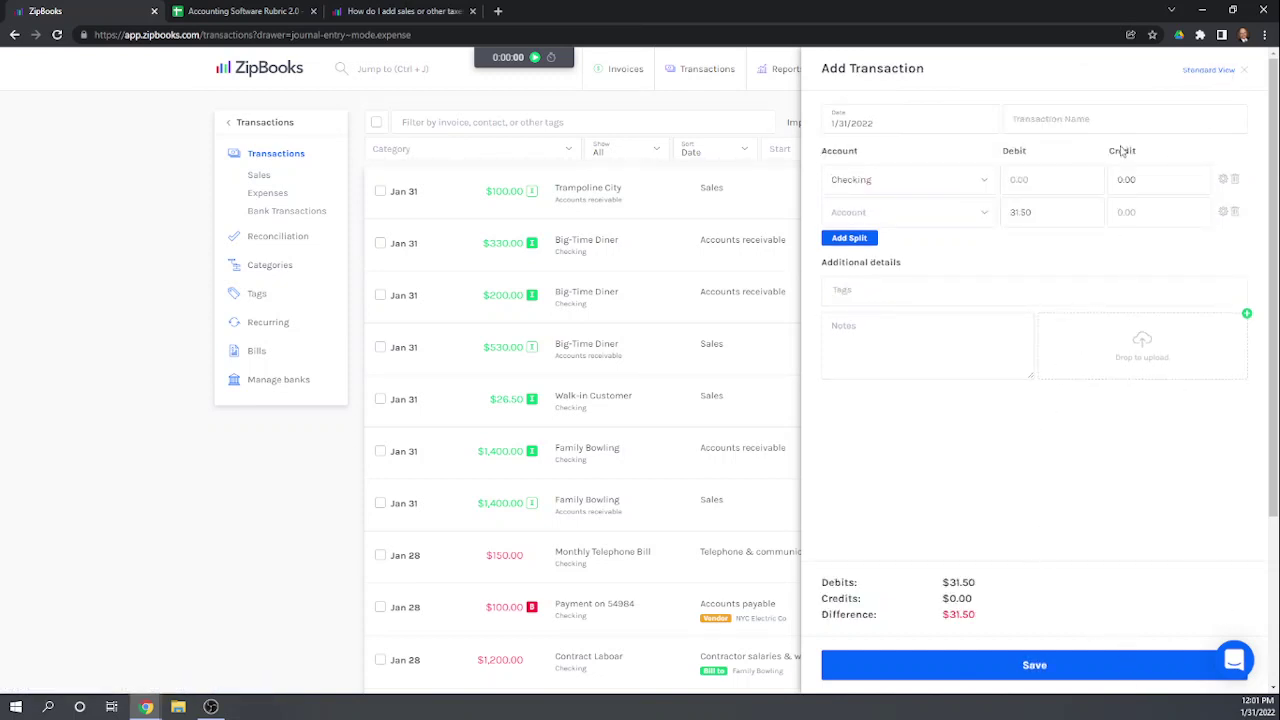
click(1244, 70)
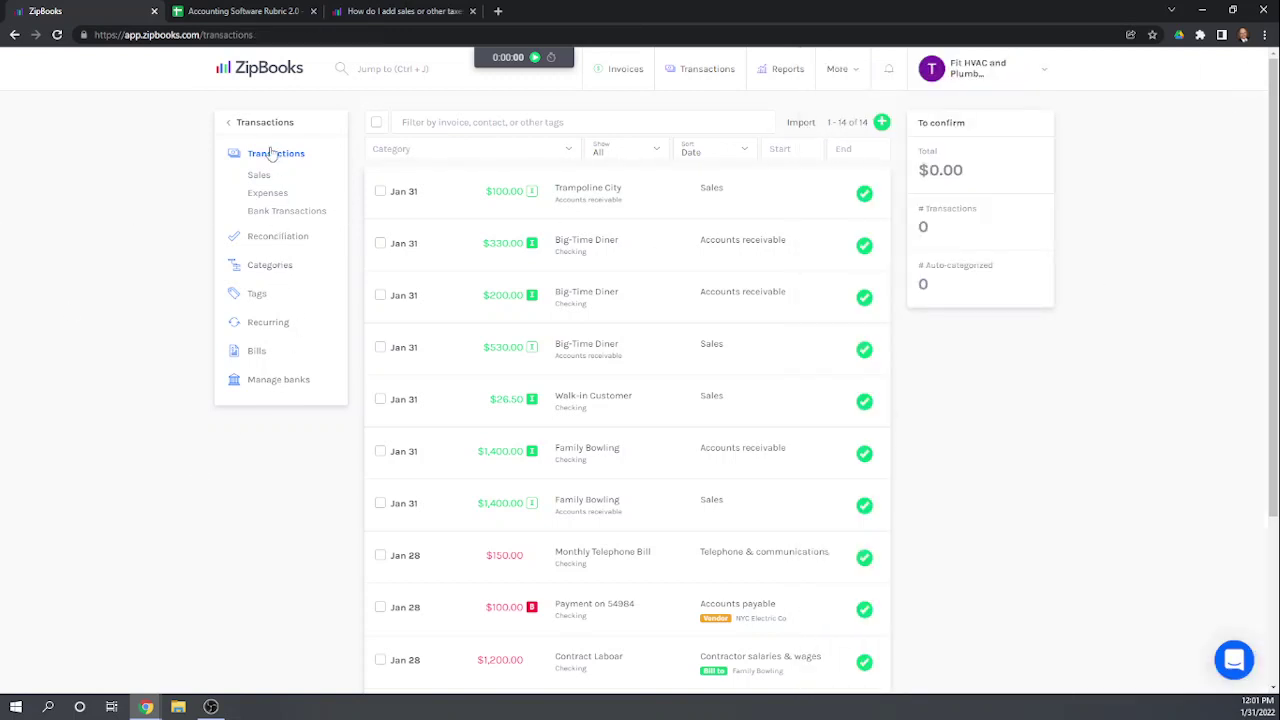
click(240, 125)
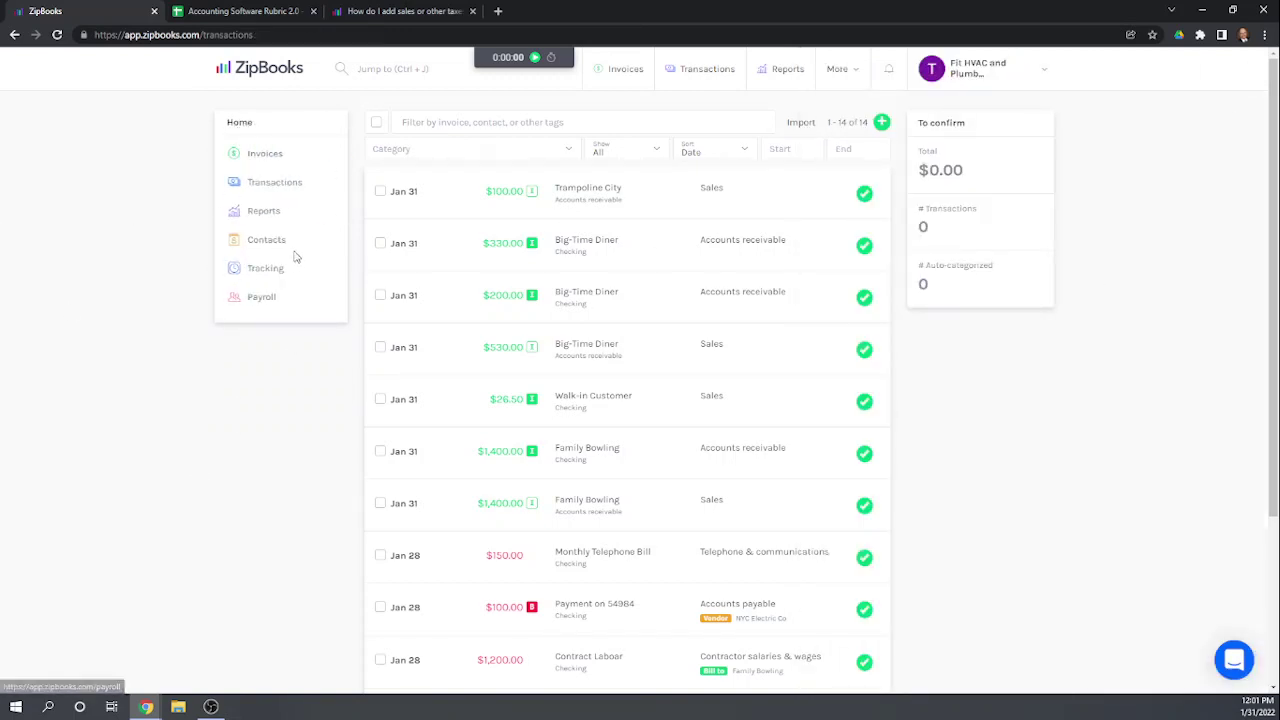
Step: Open the Balance Sheet report under Reports and scroll through it
click(265, 211)
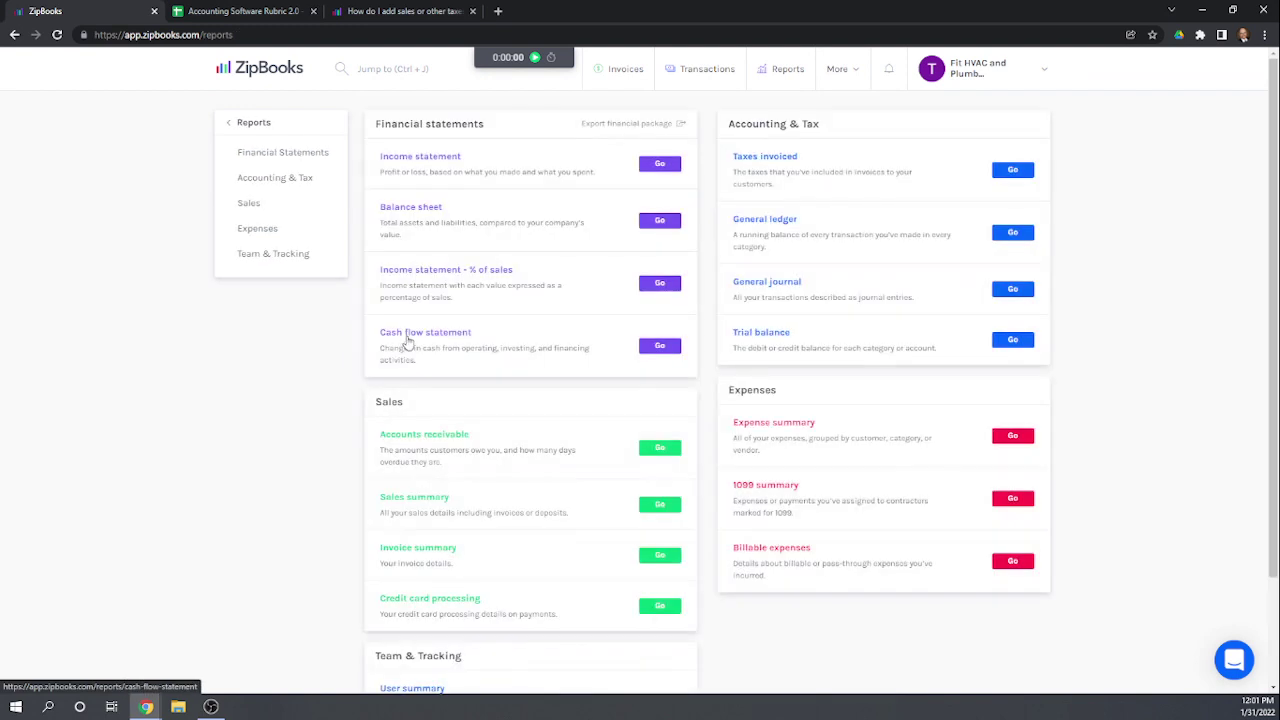
click(408, 207)
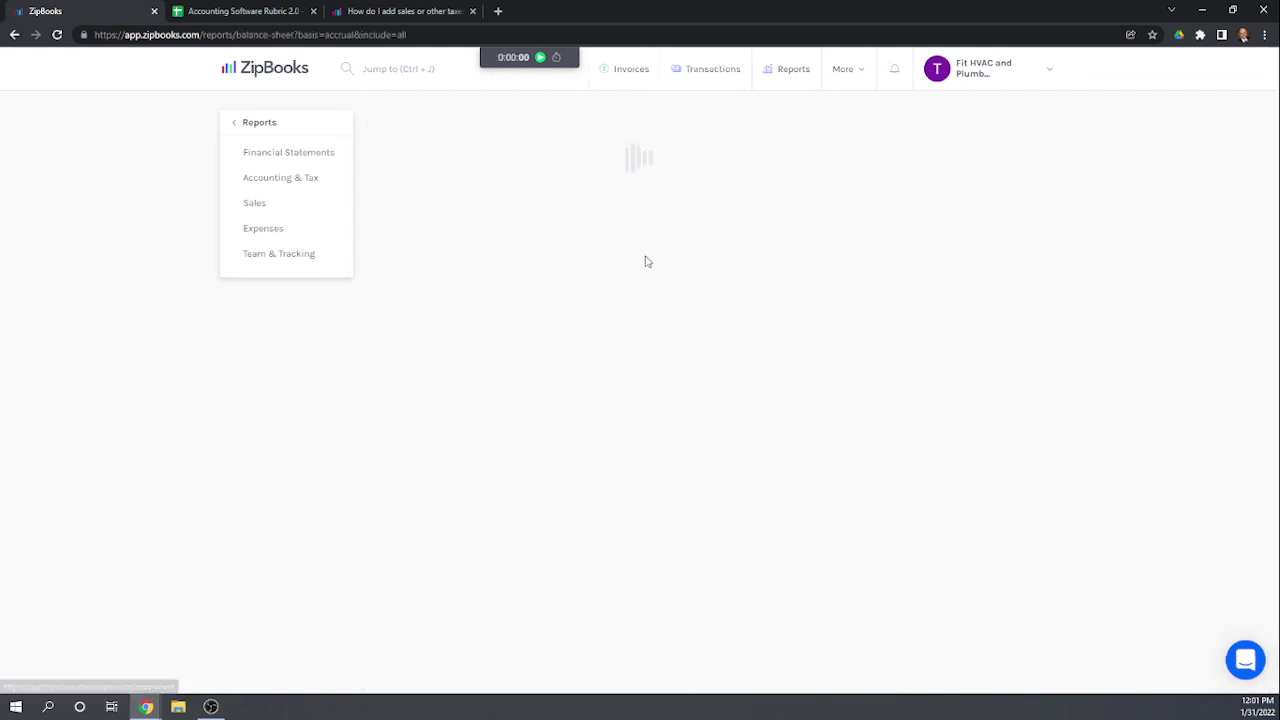
scroll(638, 300, down, 2)
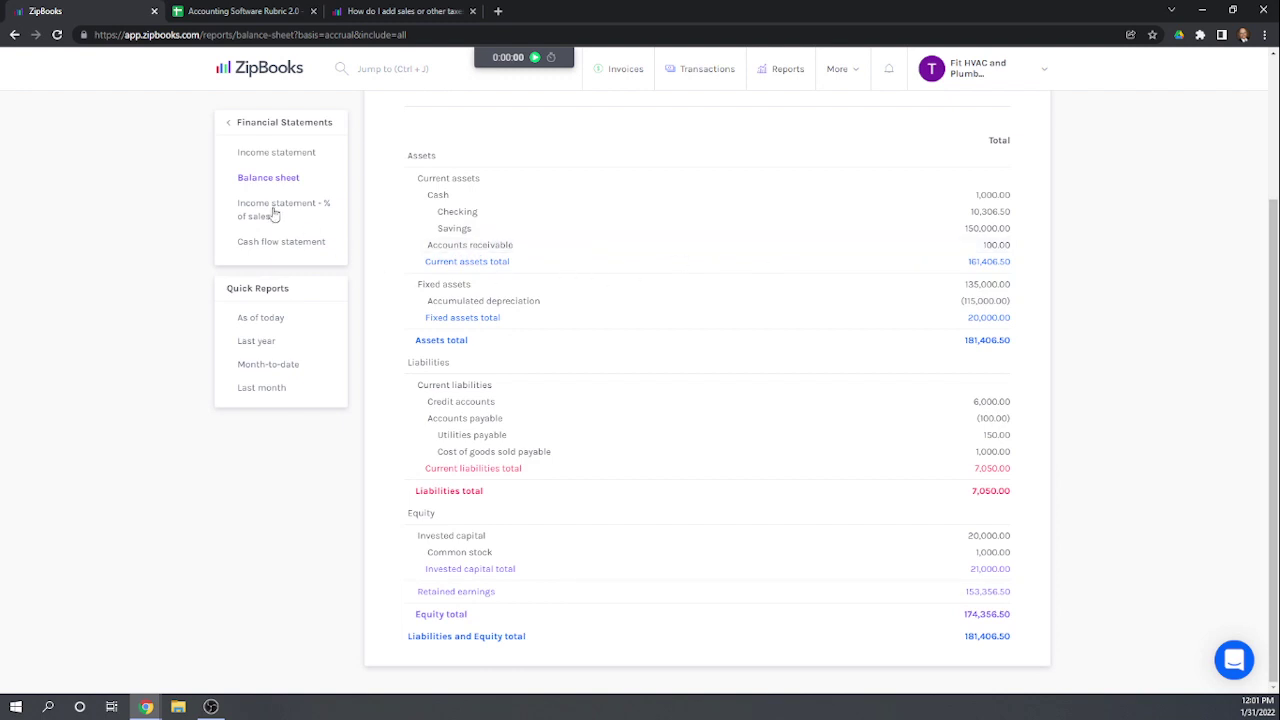
Step: Review the 1/1/2021–1/31/2022 Income Statement showing net income of (643.50)
click(270, 158)
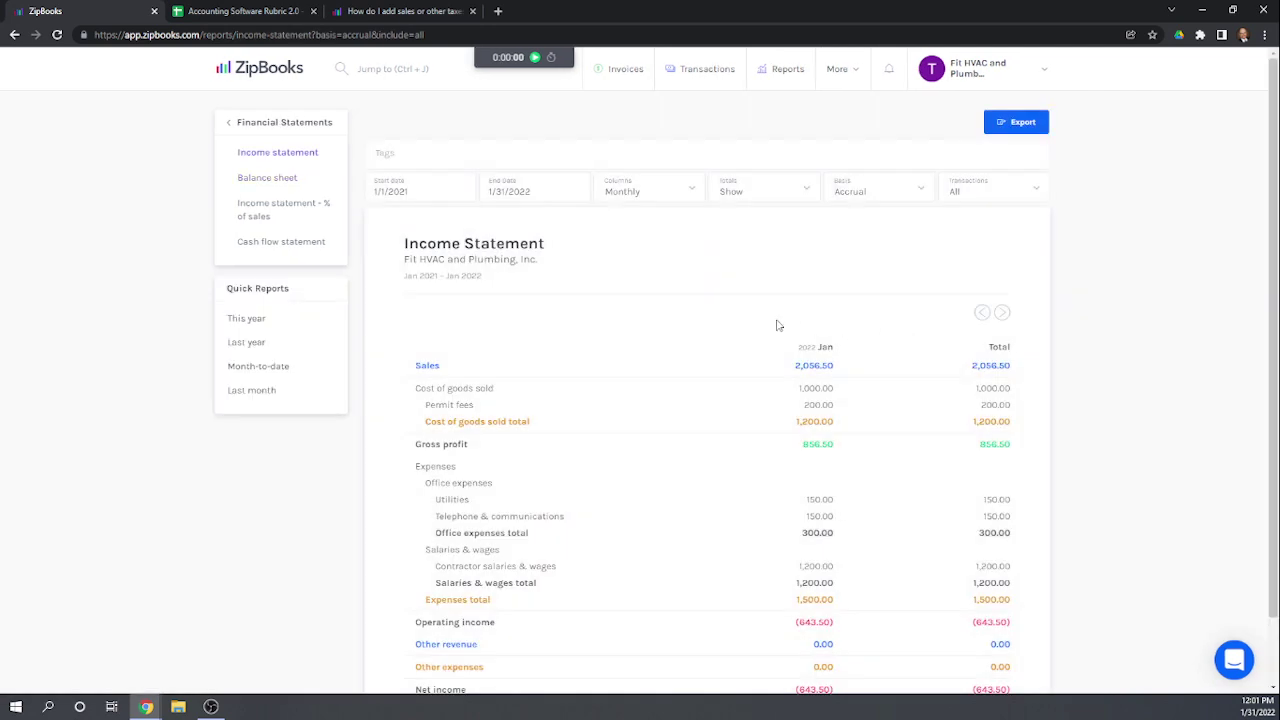
scroll(651, 340, down, 1)
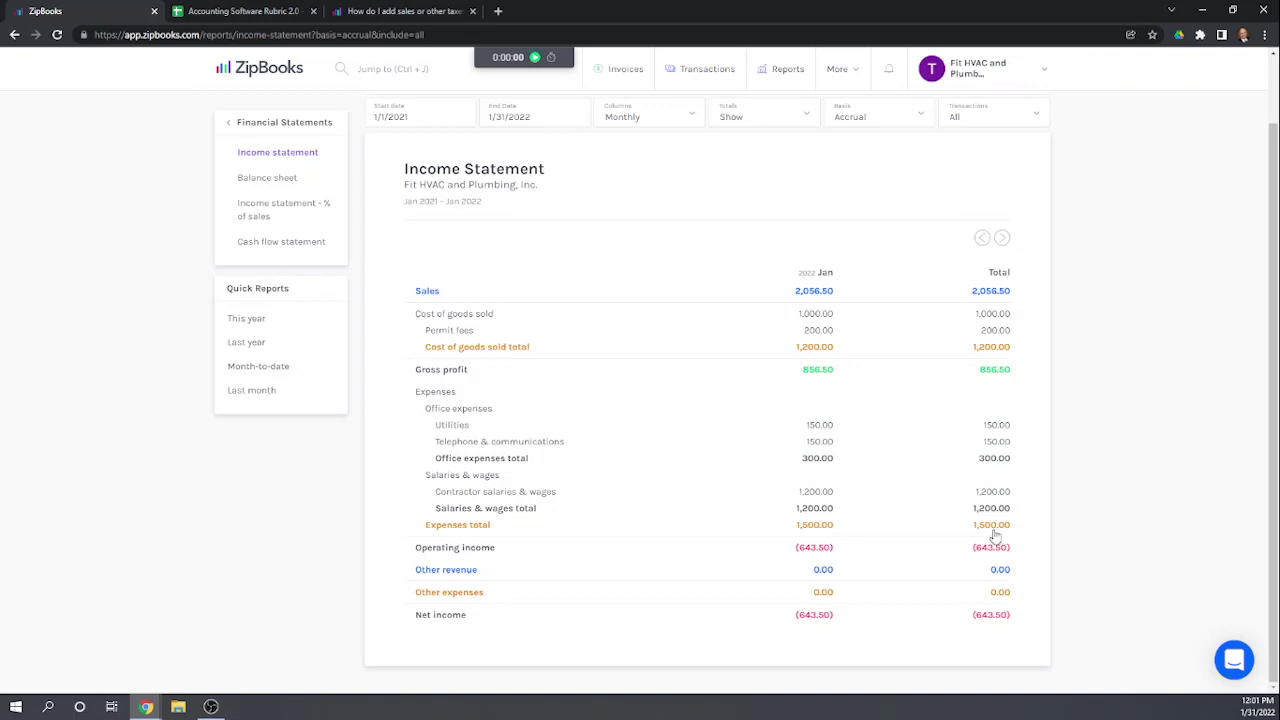
scroll(995, 535, up, 1)
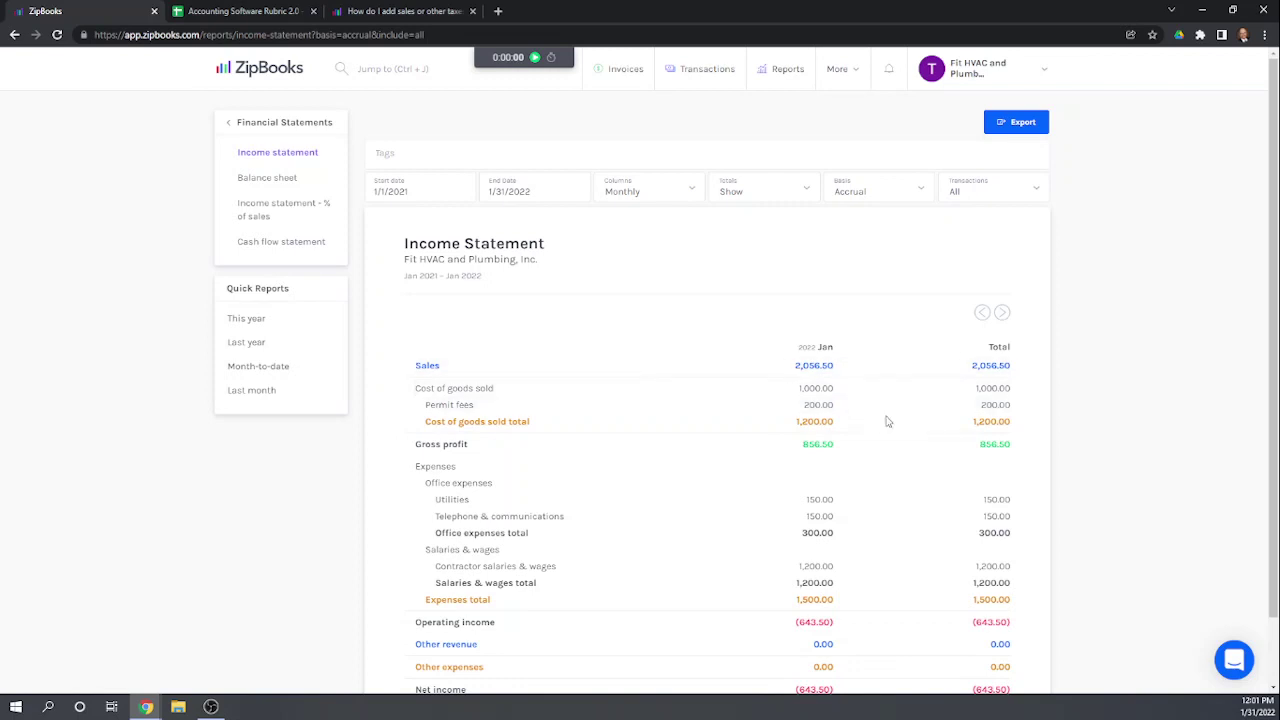
scroll(901, 422, down, 1)
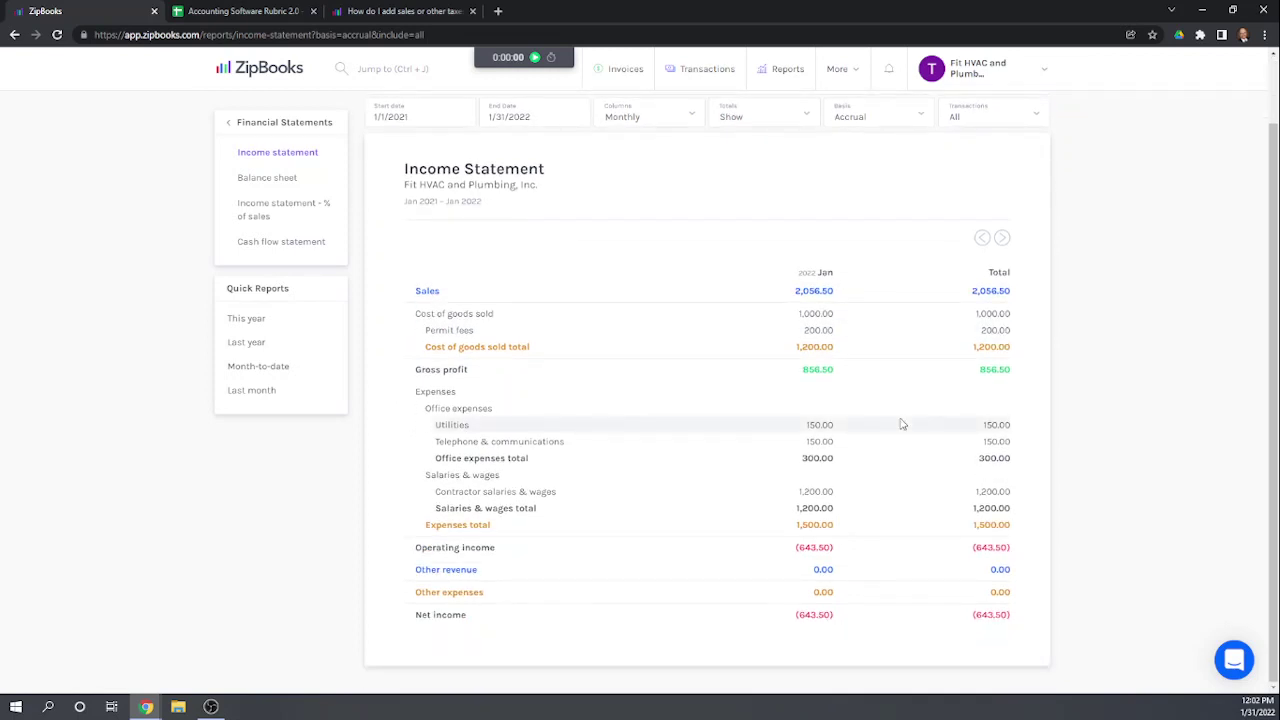
scroll(901, 424, up, 1)
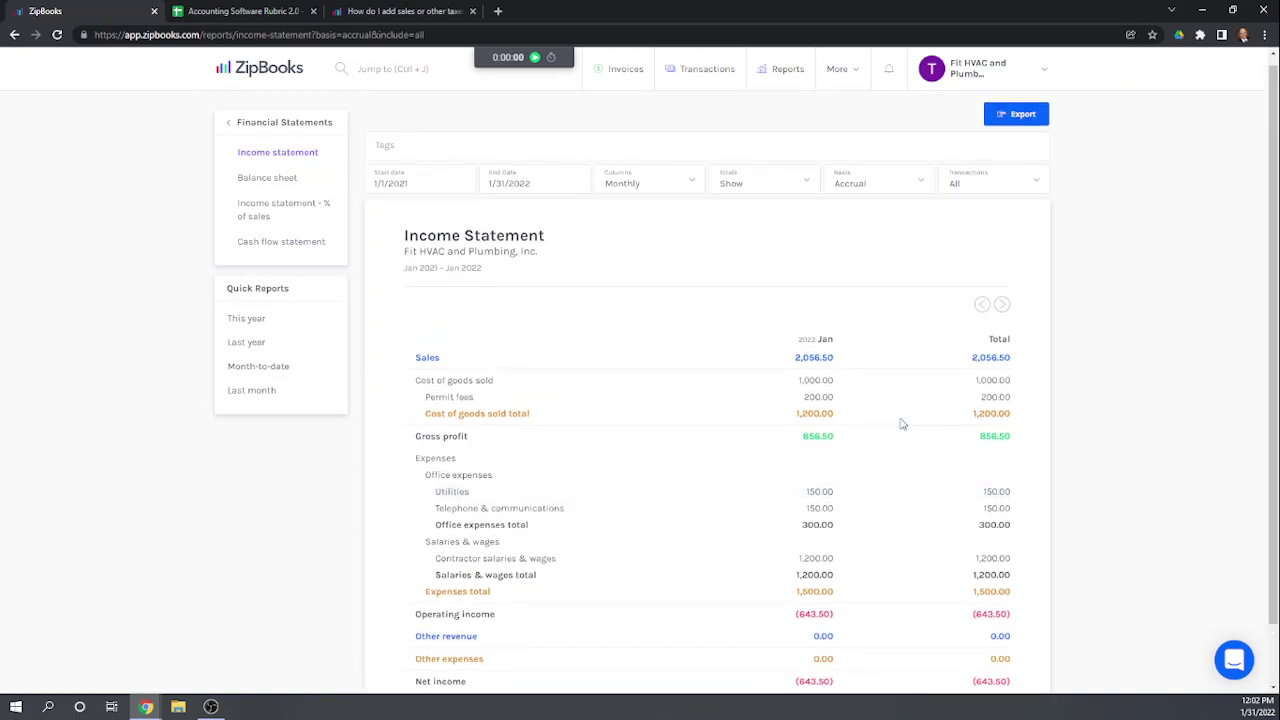
scroll(700, 440, down, 1)
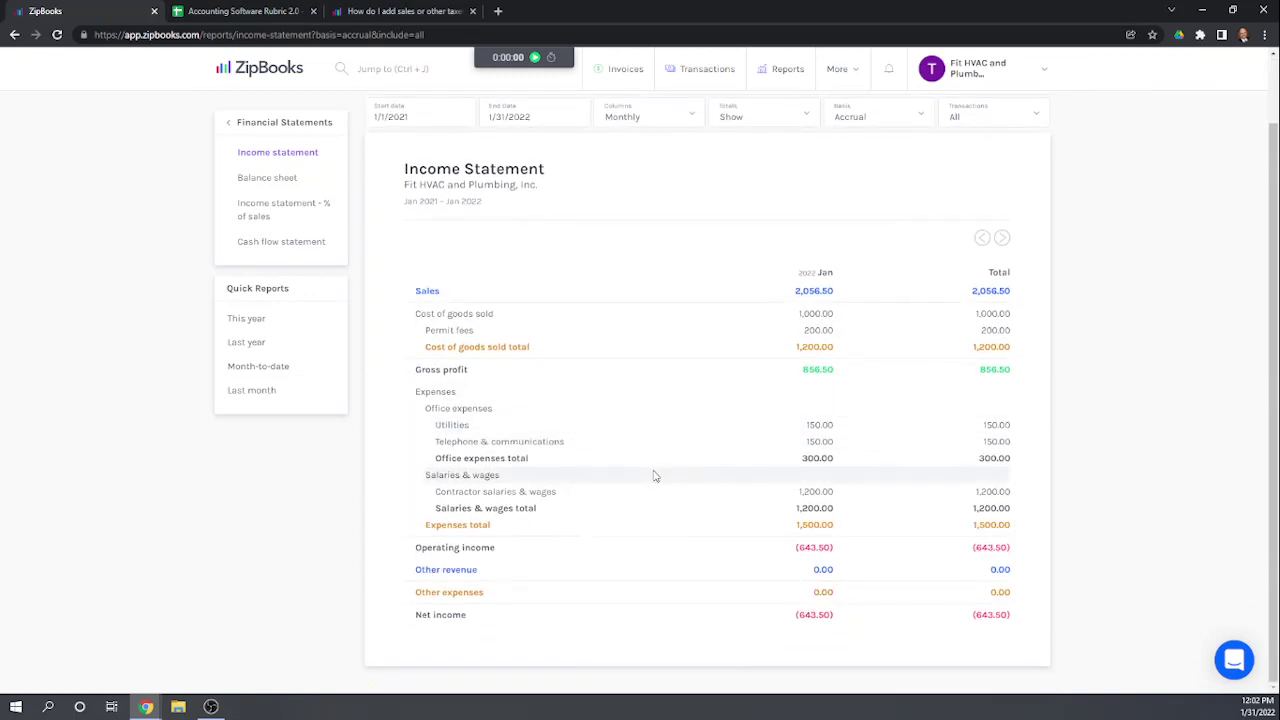
scroll(654, 476, up, 1)
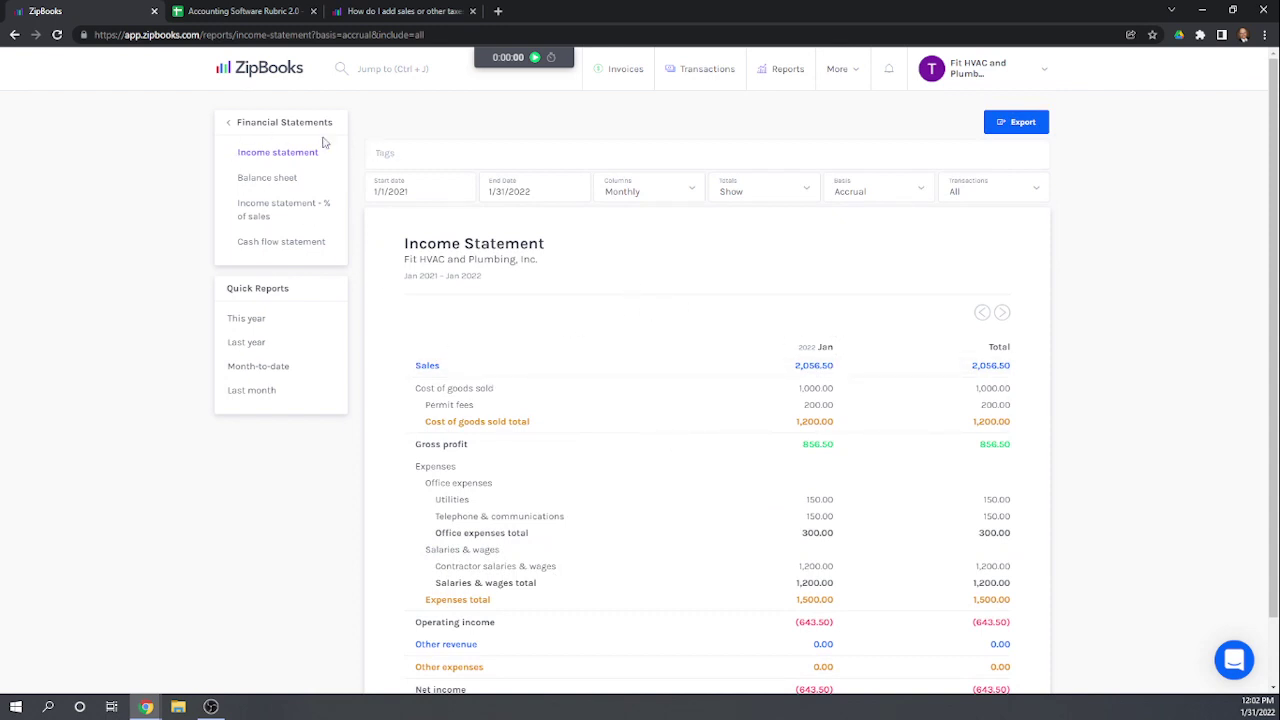
click(236, 128)
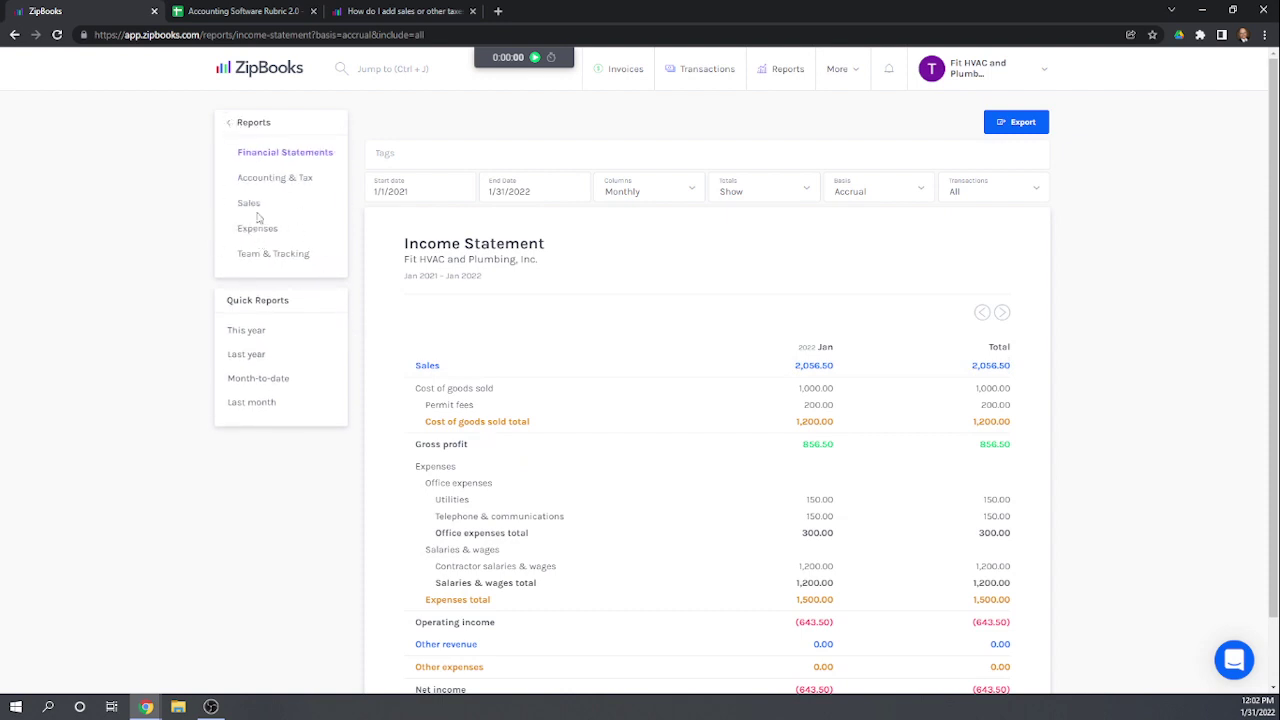
Step: Go to the Transactions list and start a new expense entry
click(245, 124)
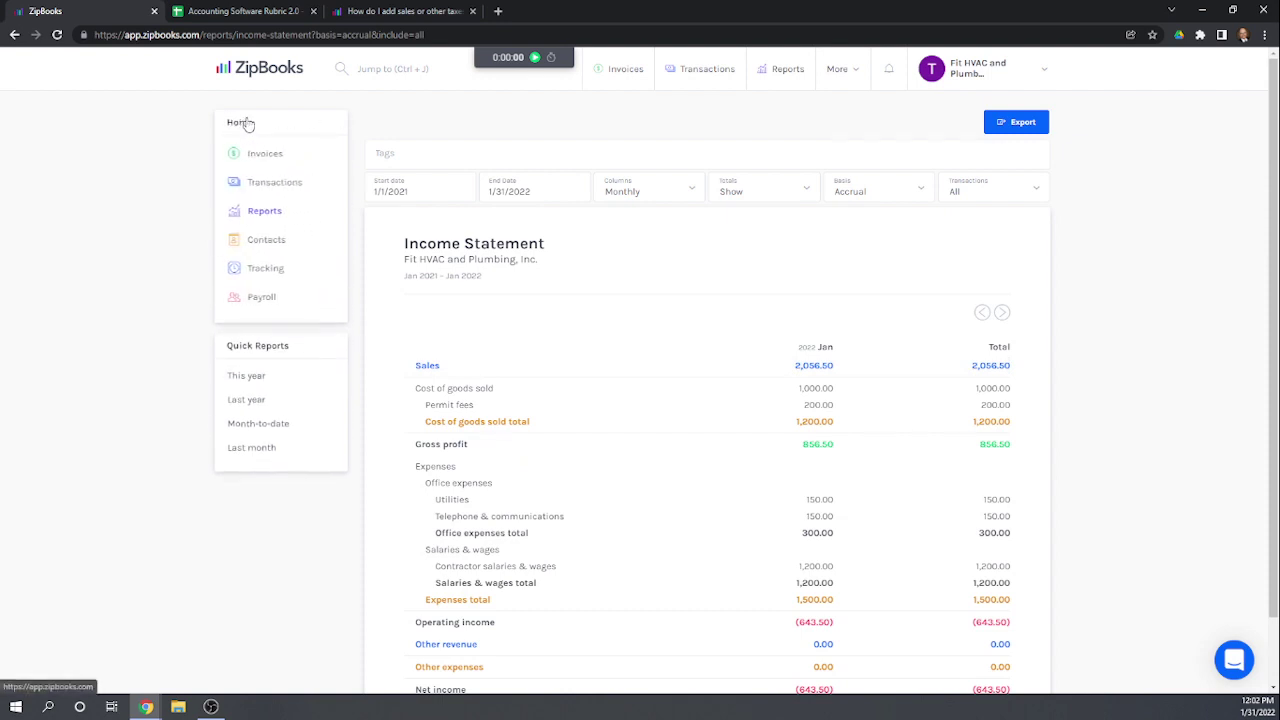
click(273, 189)
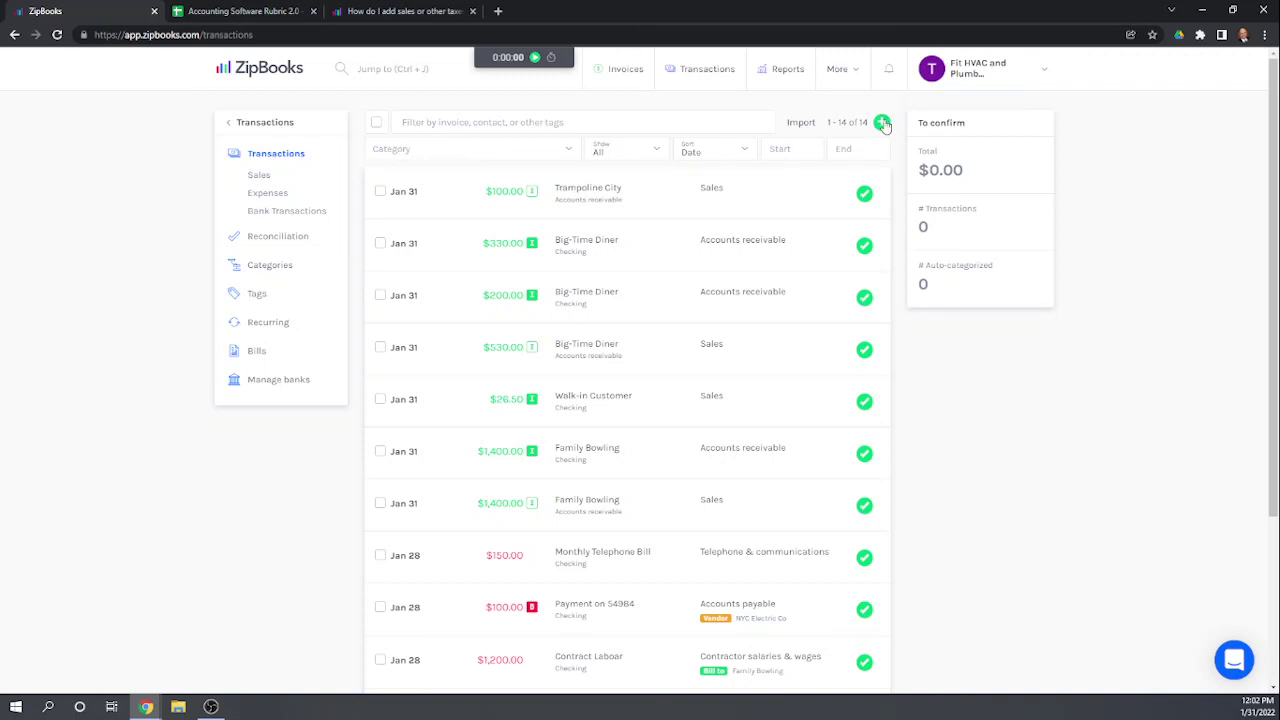
mouse_move(882, 121)
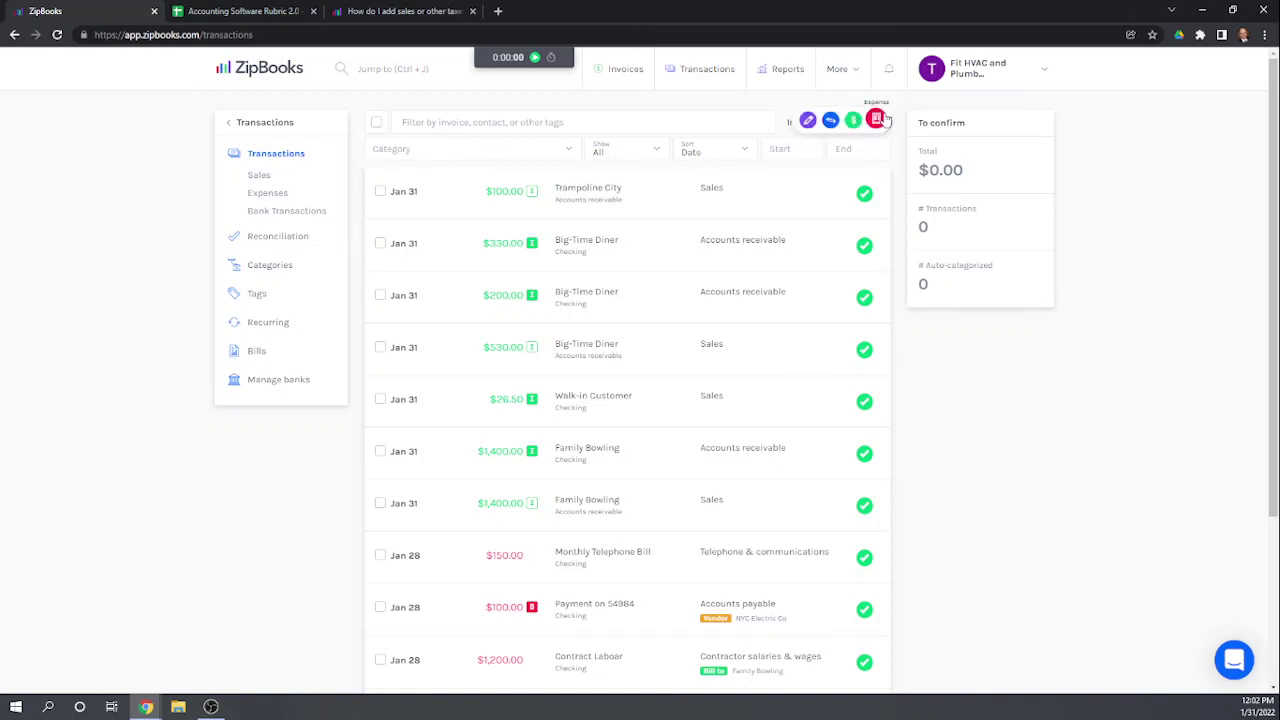
click(878, 120)
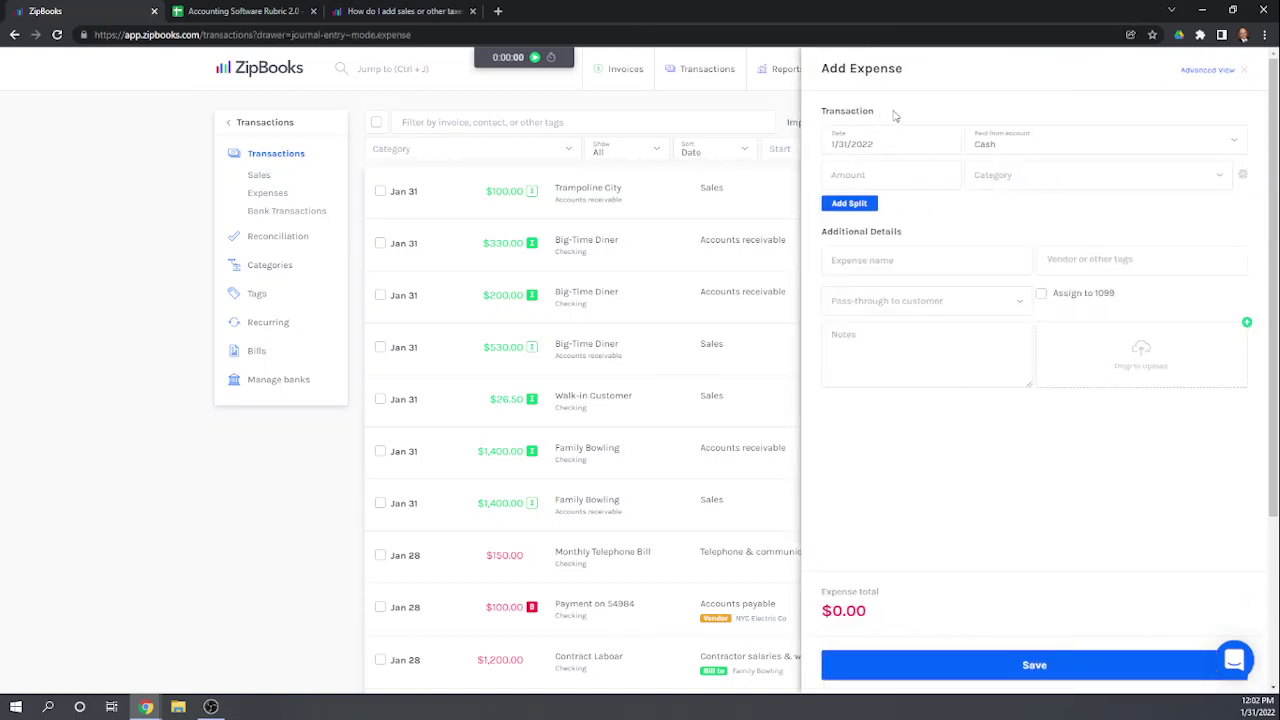
click(1245, 70)
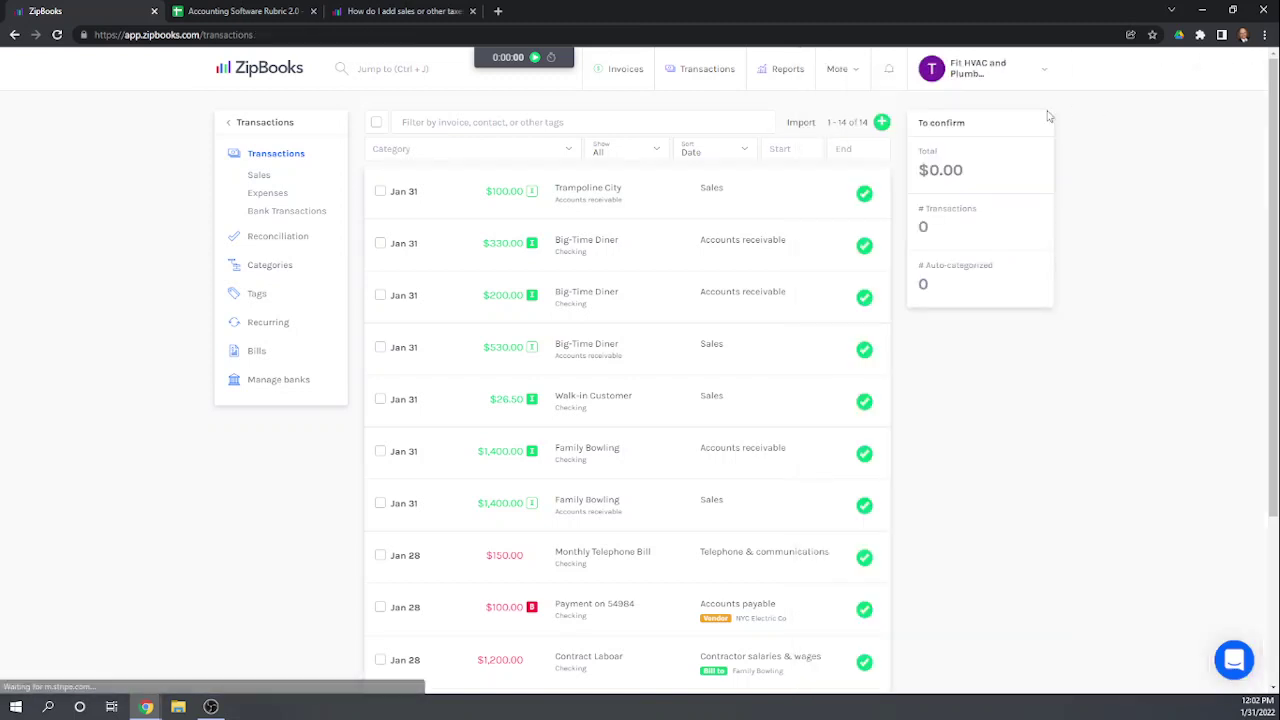
mouse_move(880, 123)
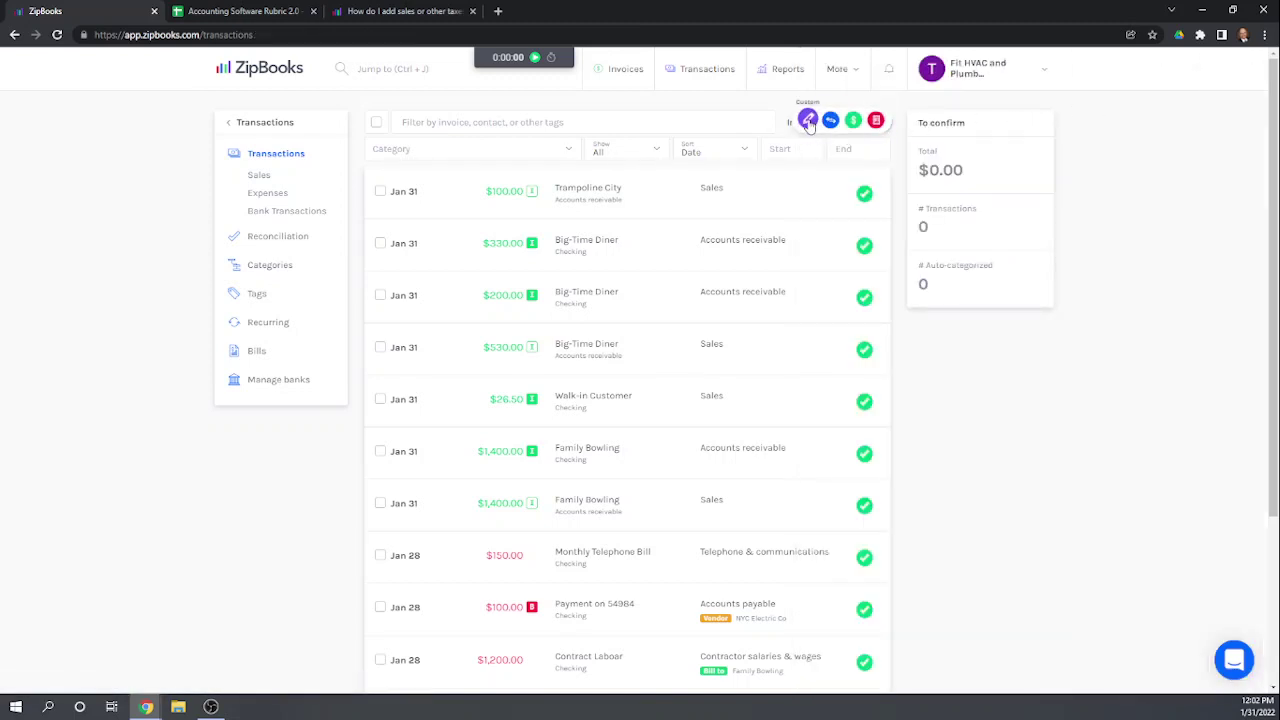
click(877, 121)
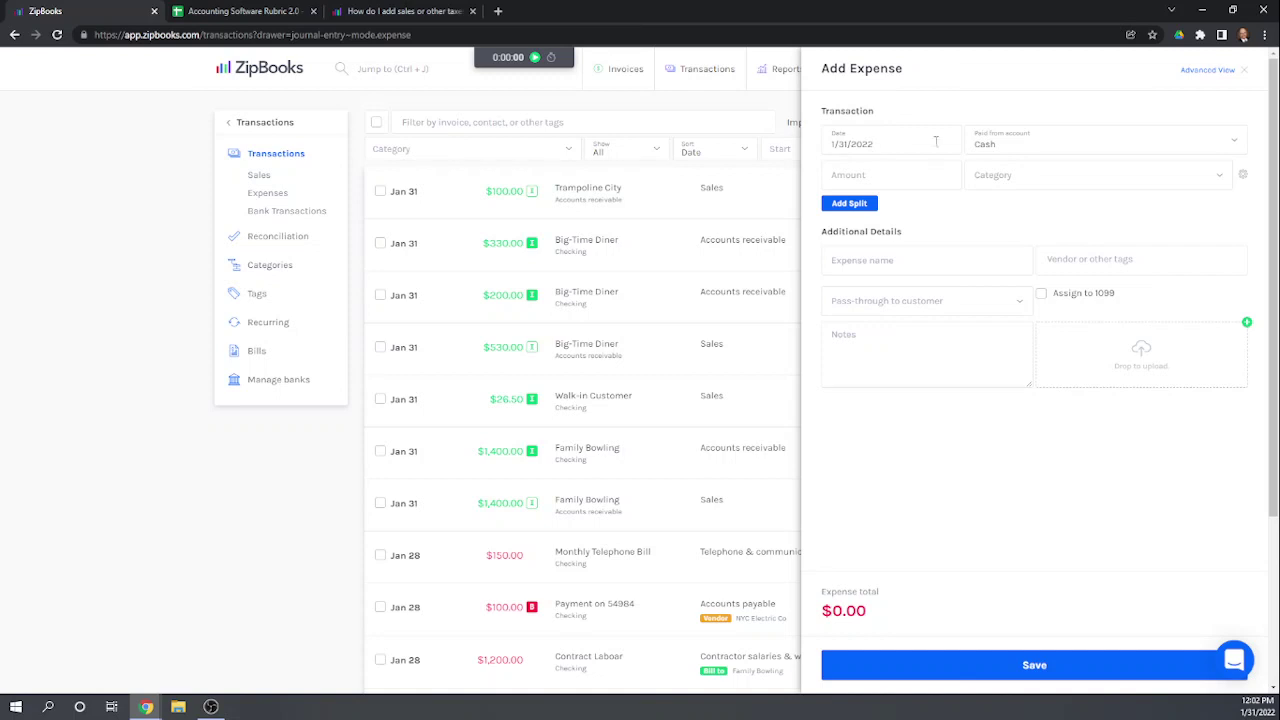
Step: Enter a 31.50 expense amount paid from Checking
click(1012, 144)
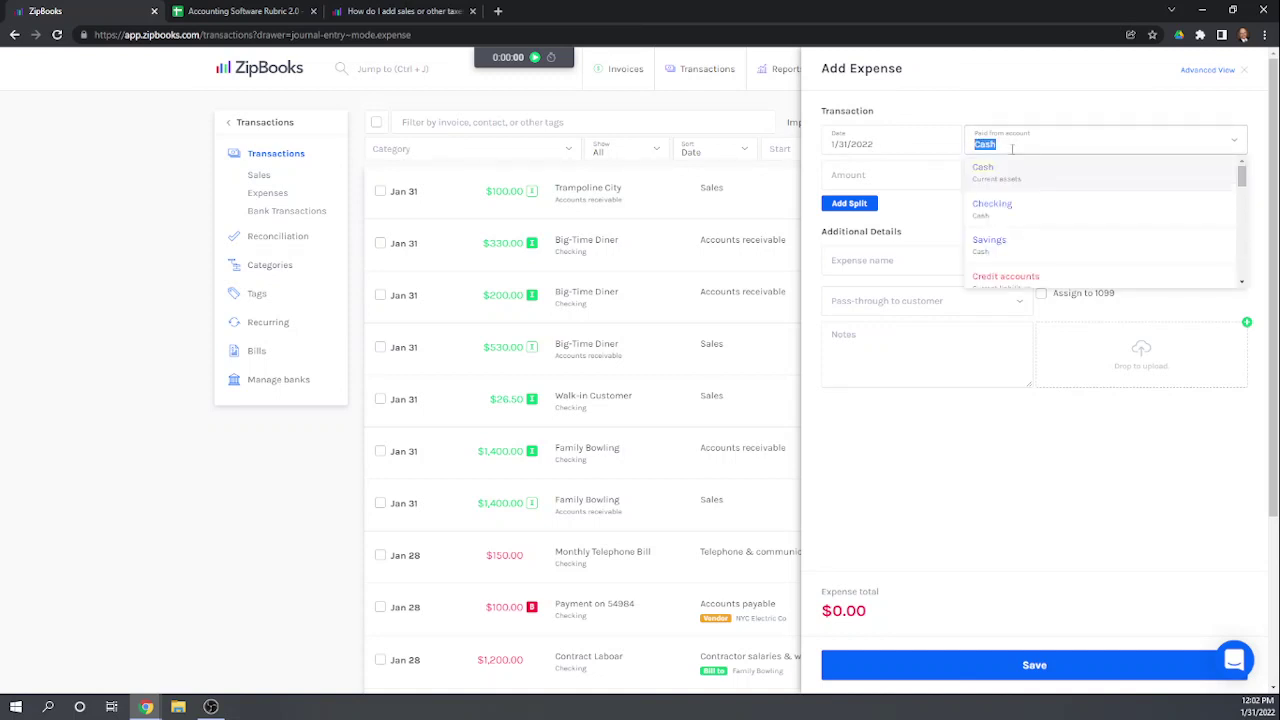
click(990, 208)
click(843, 174)
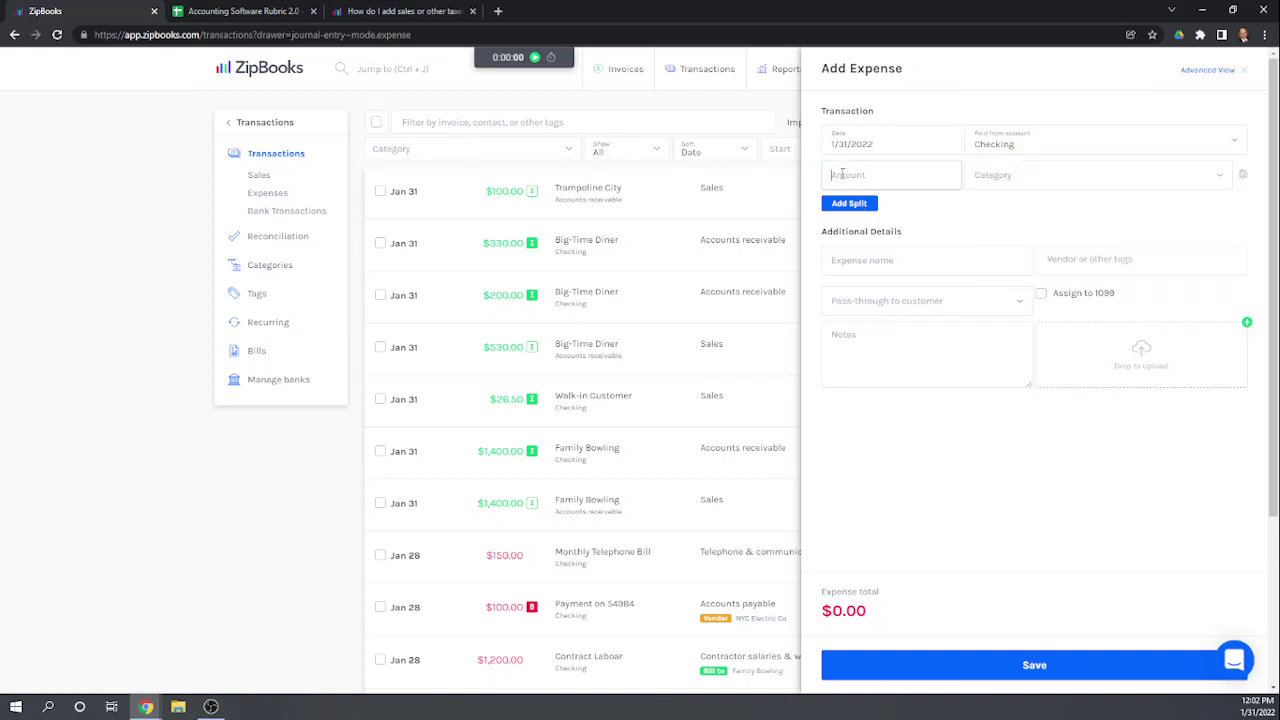
text(31.50)
Step: Set the expense's category to Sales
click(1048, 178)
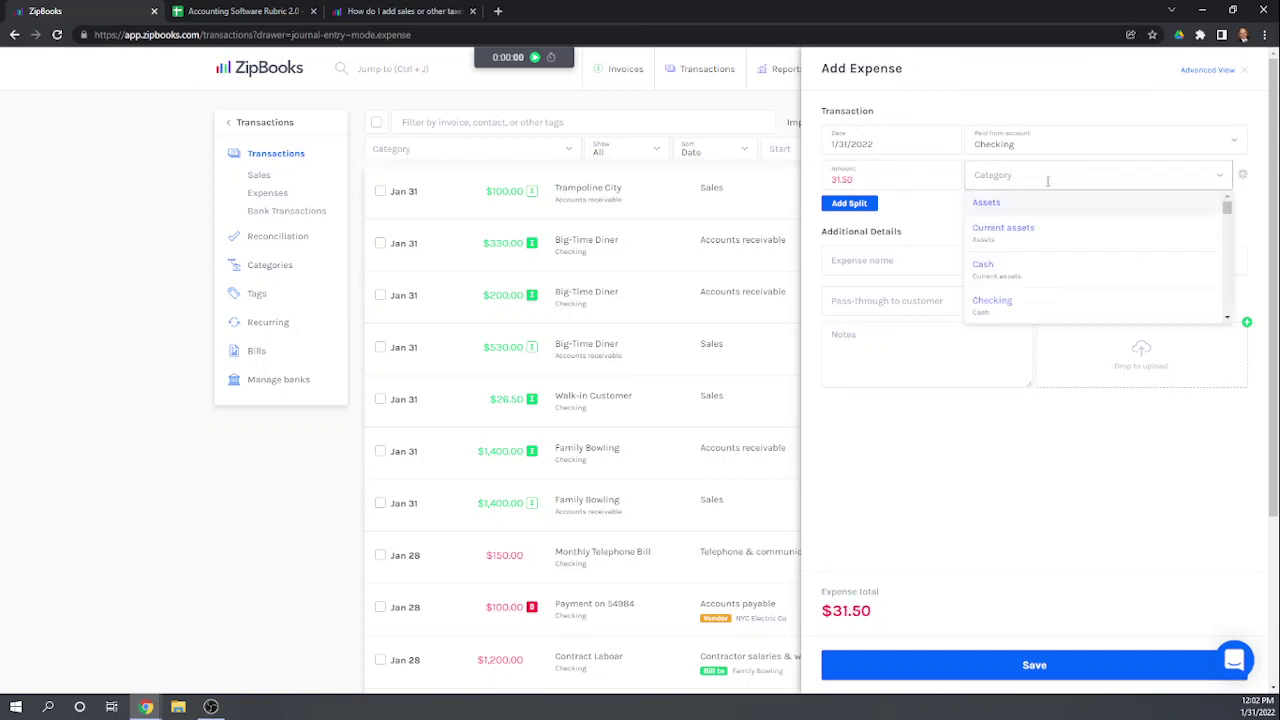
scroll(1040, 238, down, 5)
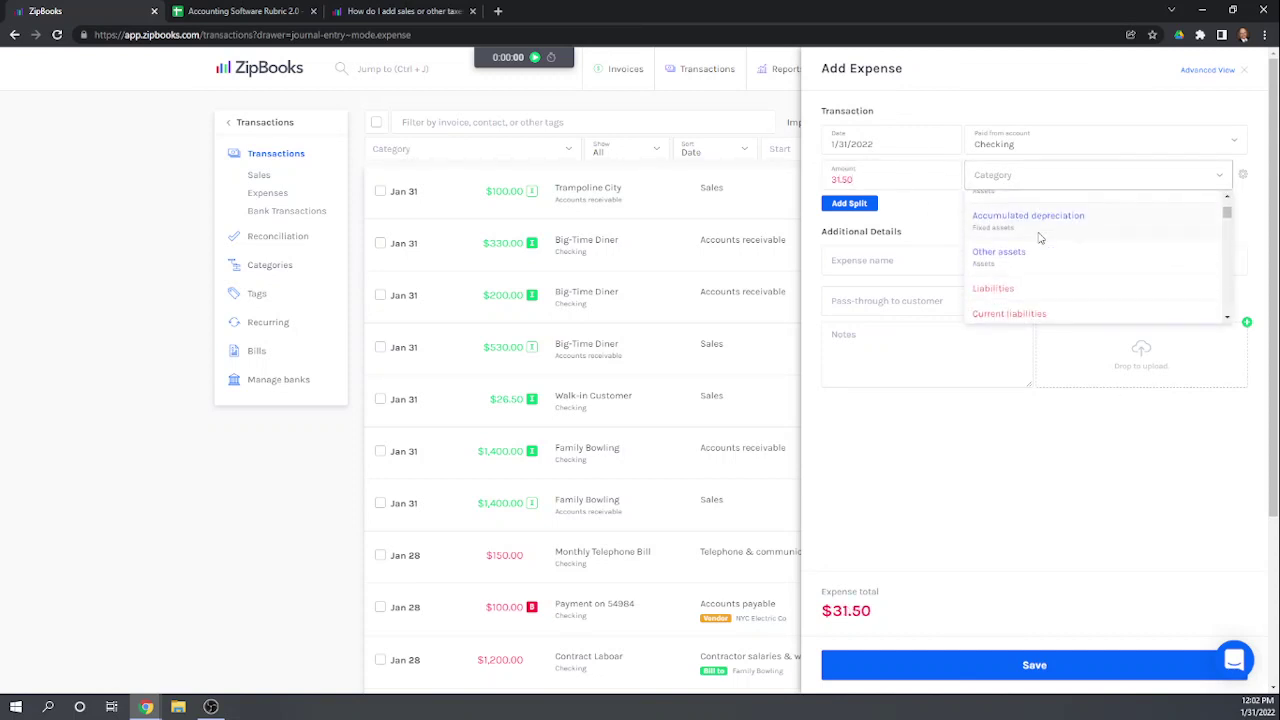
scroll(1040, 245, down, 2)
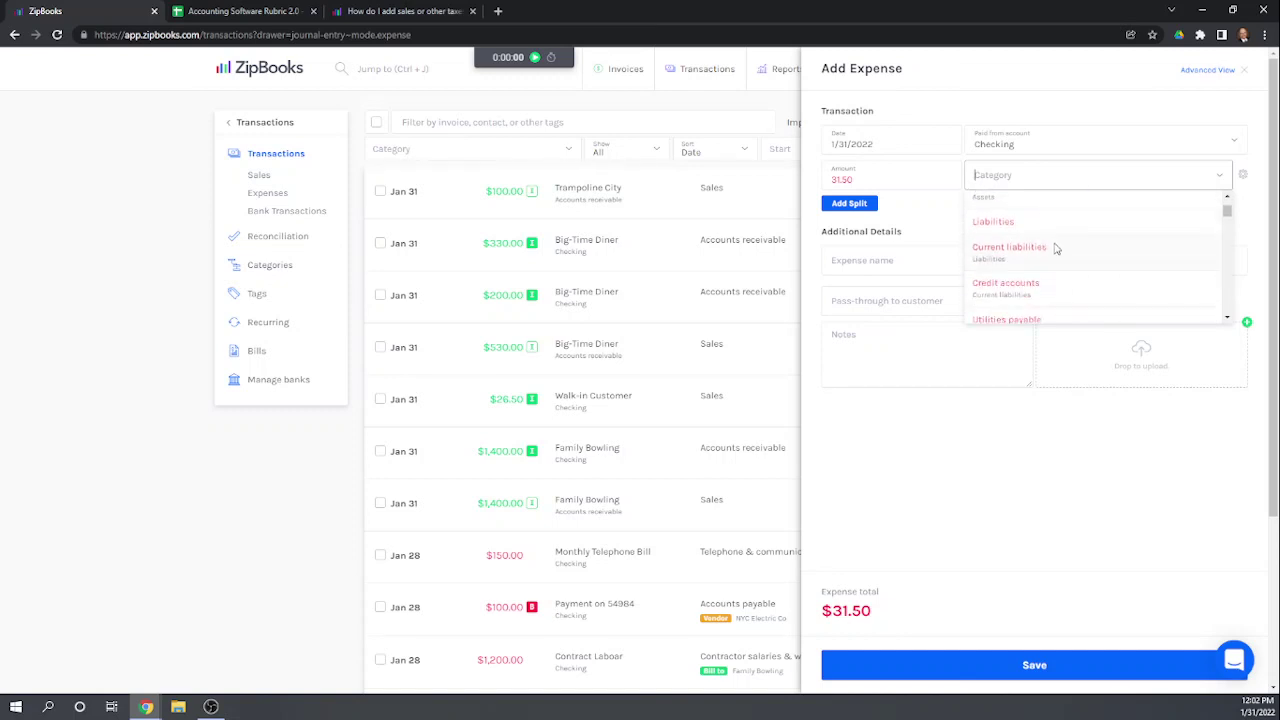
scroll(1073, 258, down, 6)
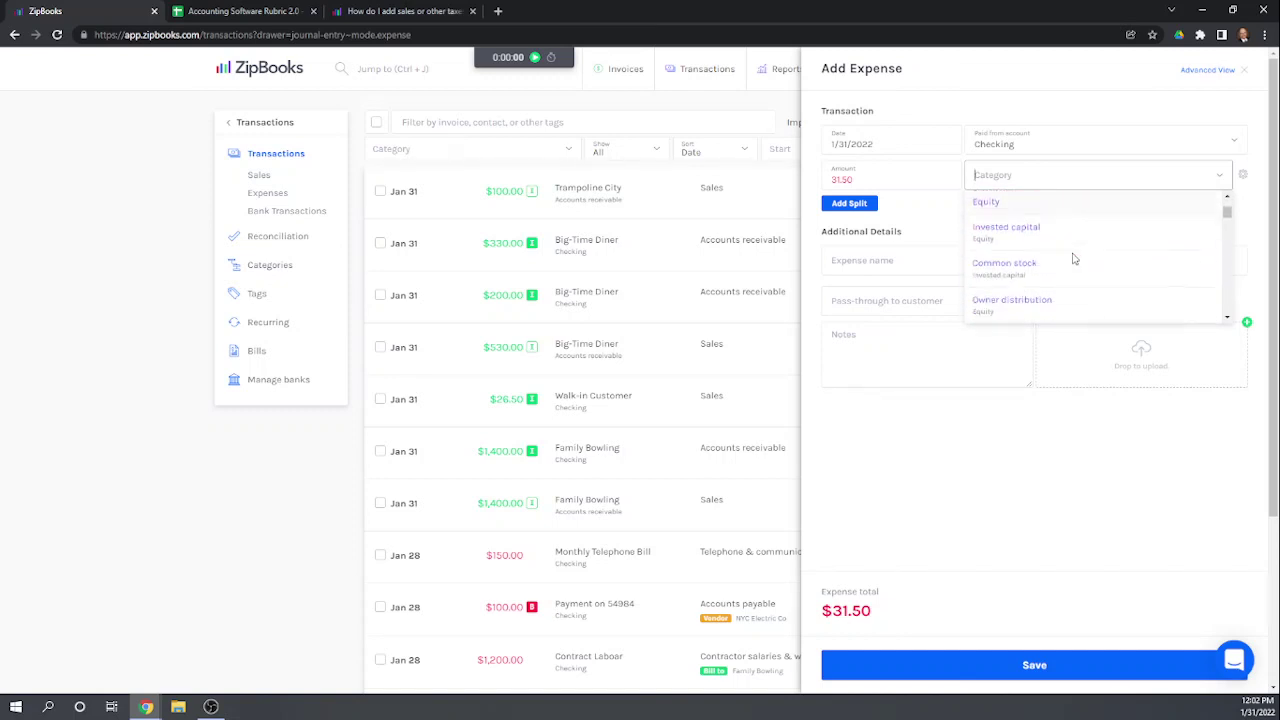
scroll(1073, 258, down, 2)
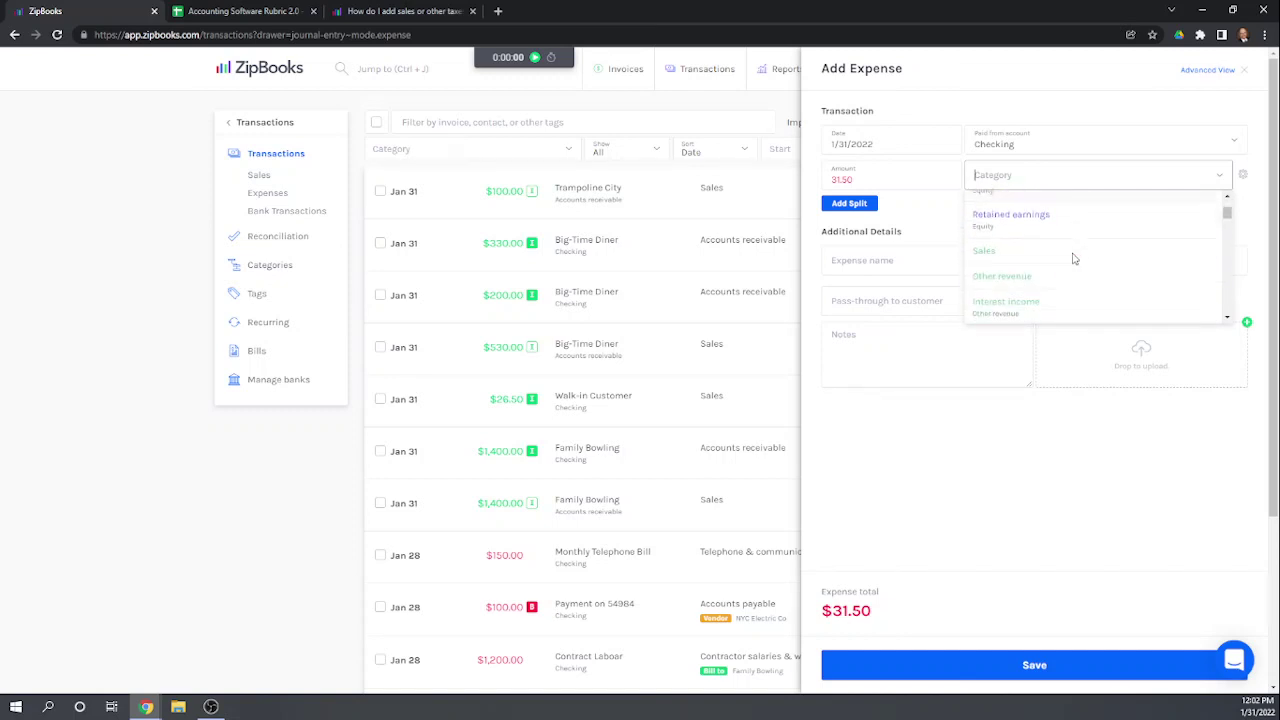
click(1008, 244)
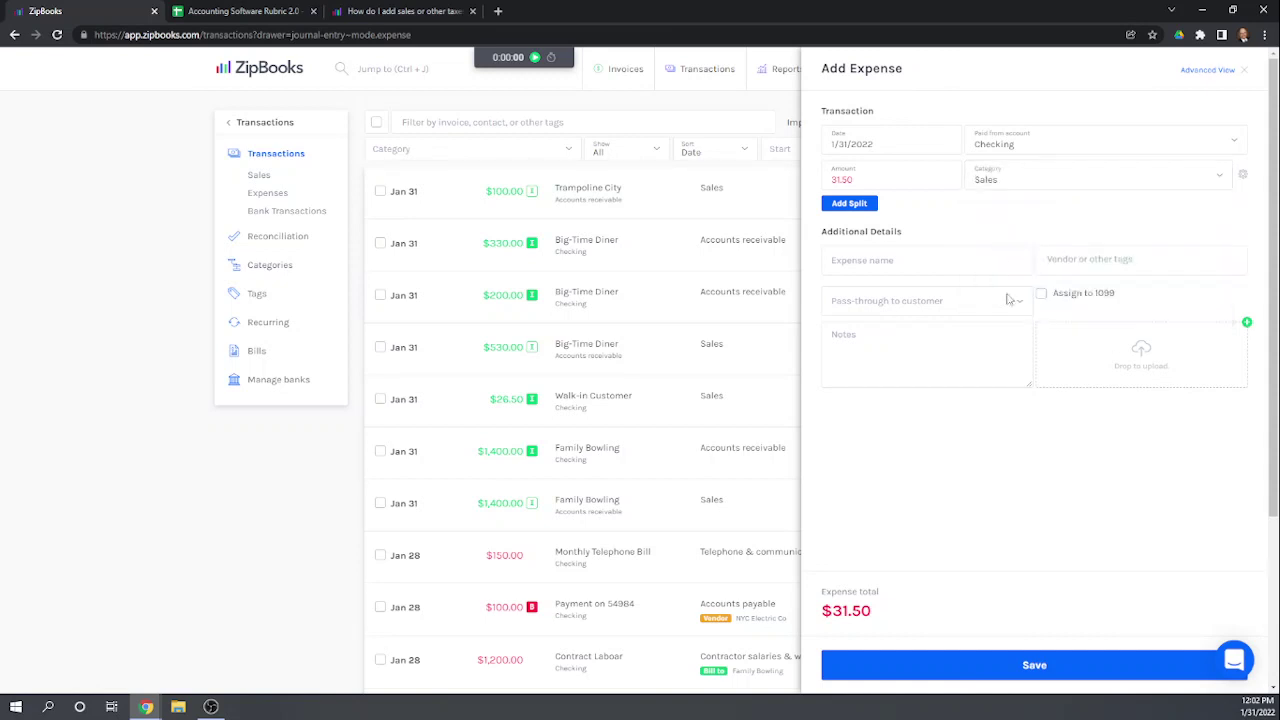
scroll(1040, 468, down, 1)
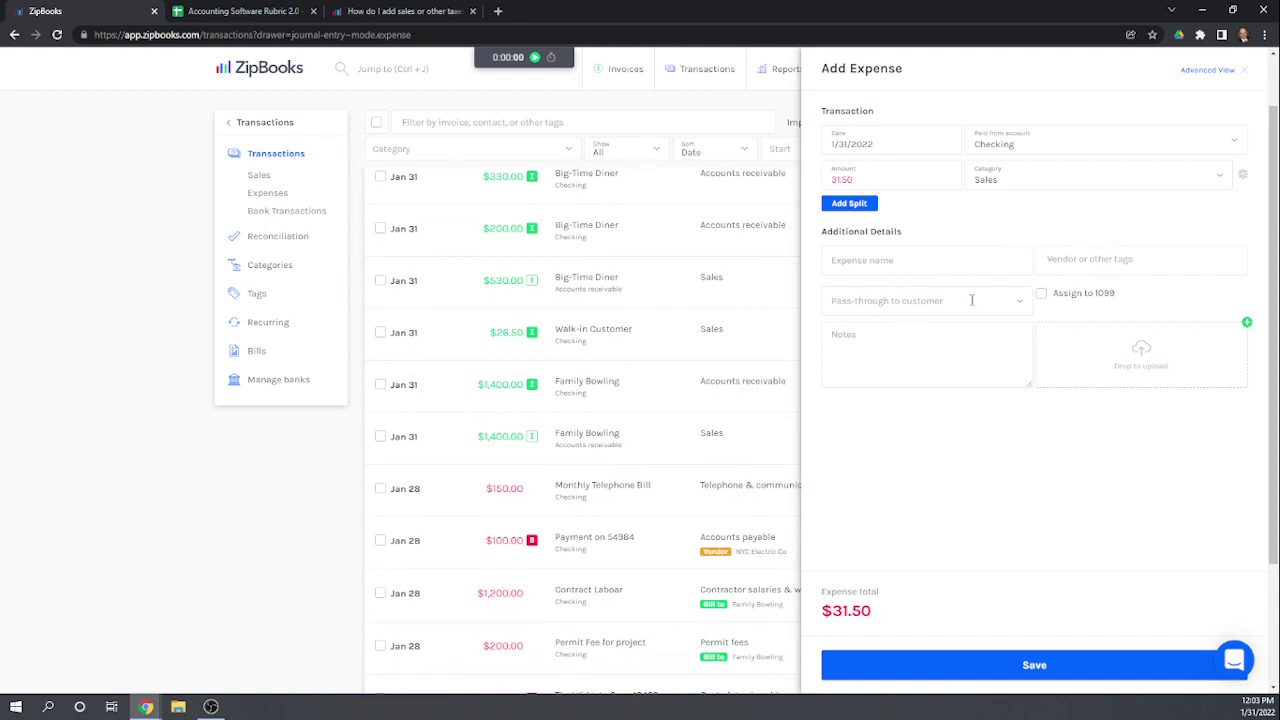
scroll(1094, 474, down, 3)
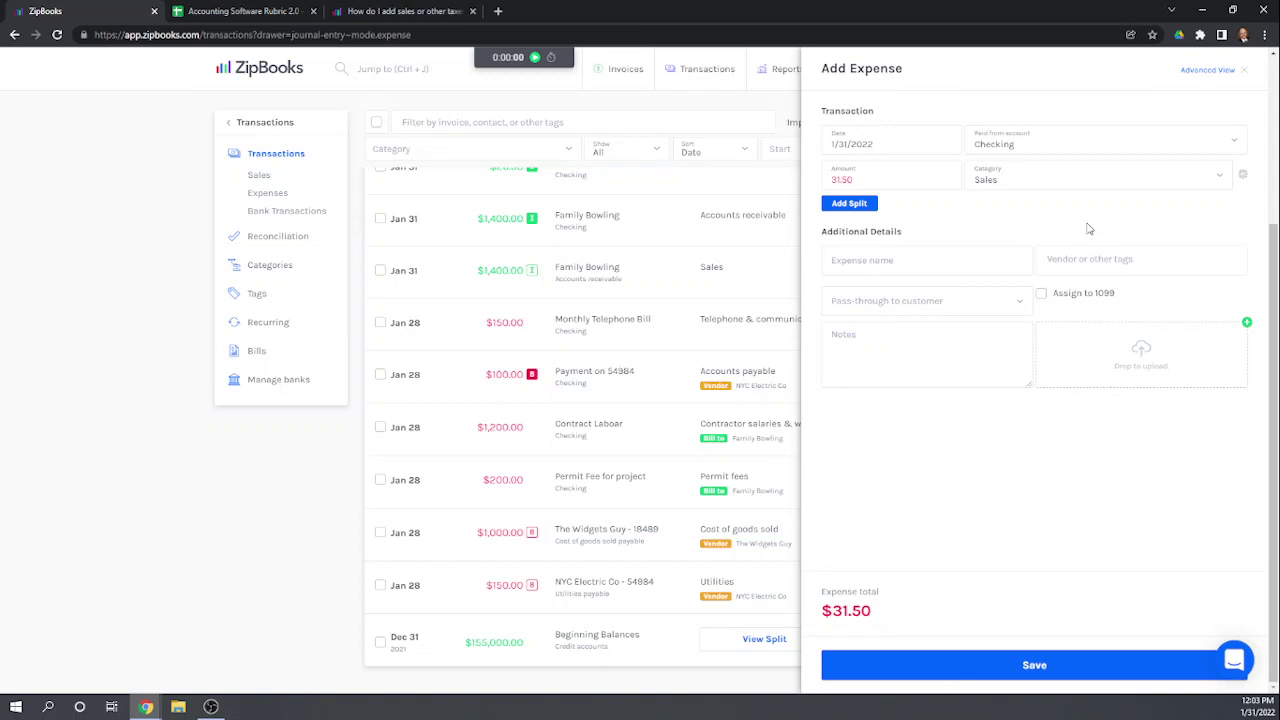
Step: Discard the expense draft, cancel a manual bank transaction, and open the Bills list
click(1245, 75)
click(270, 222)
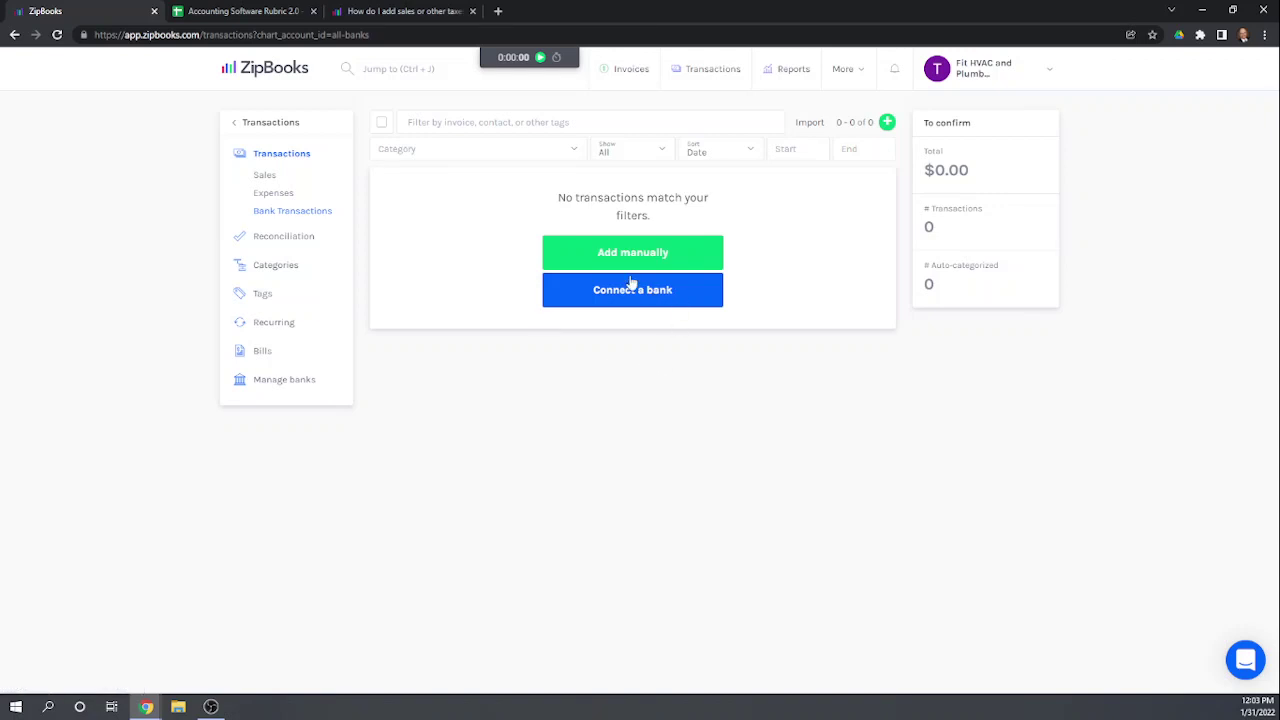
click(604, 256)
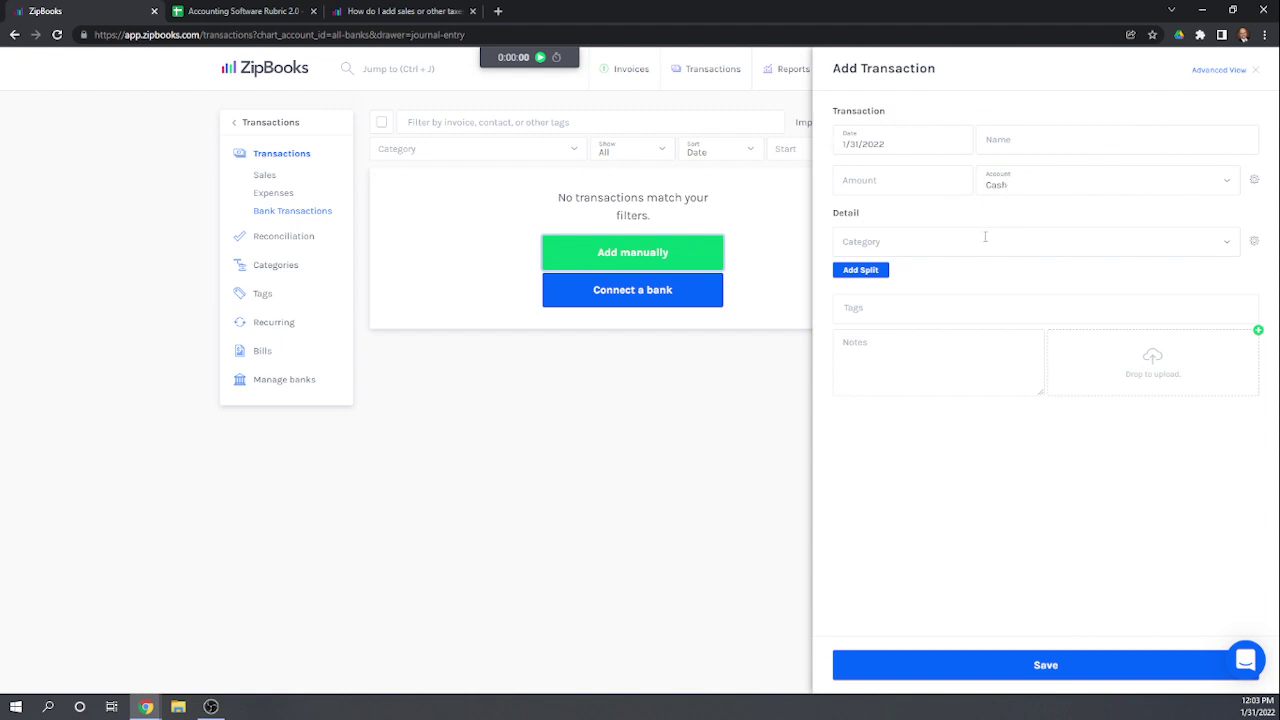
click(1255, 70)
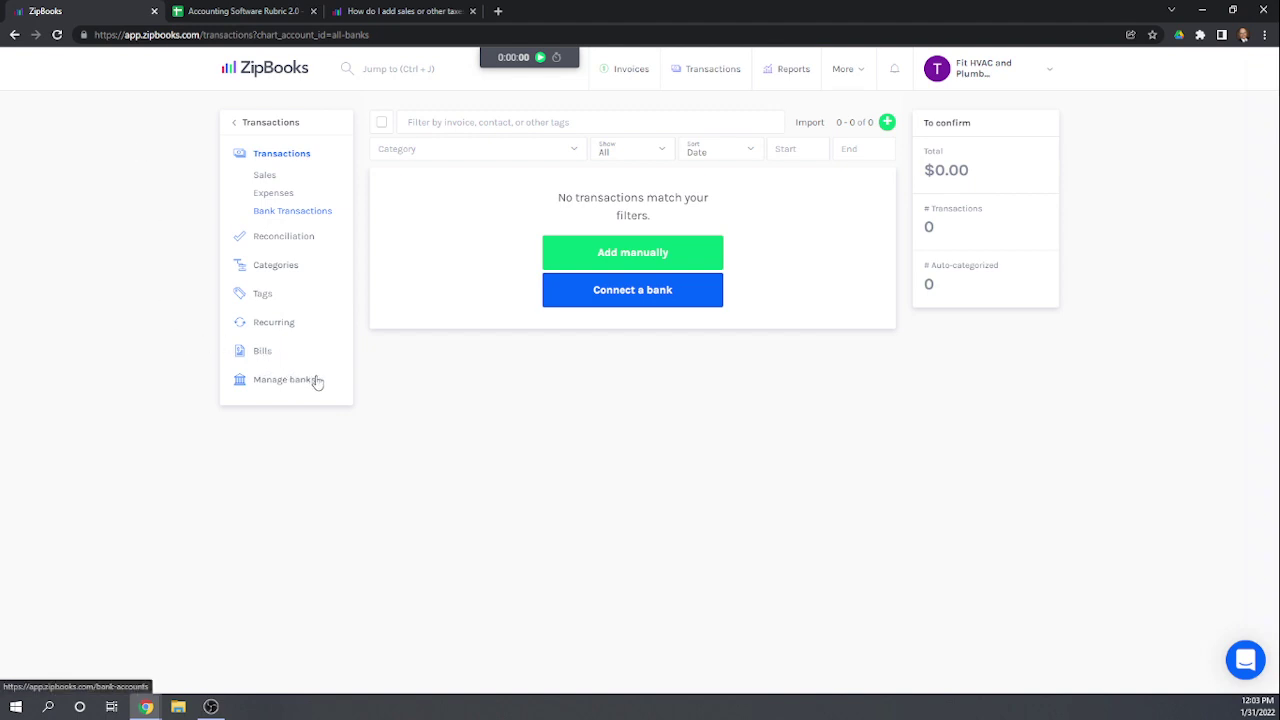
click(261, 352)
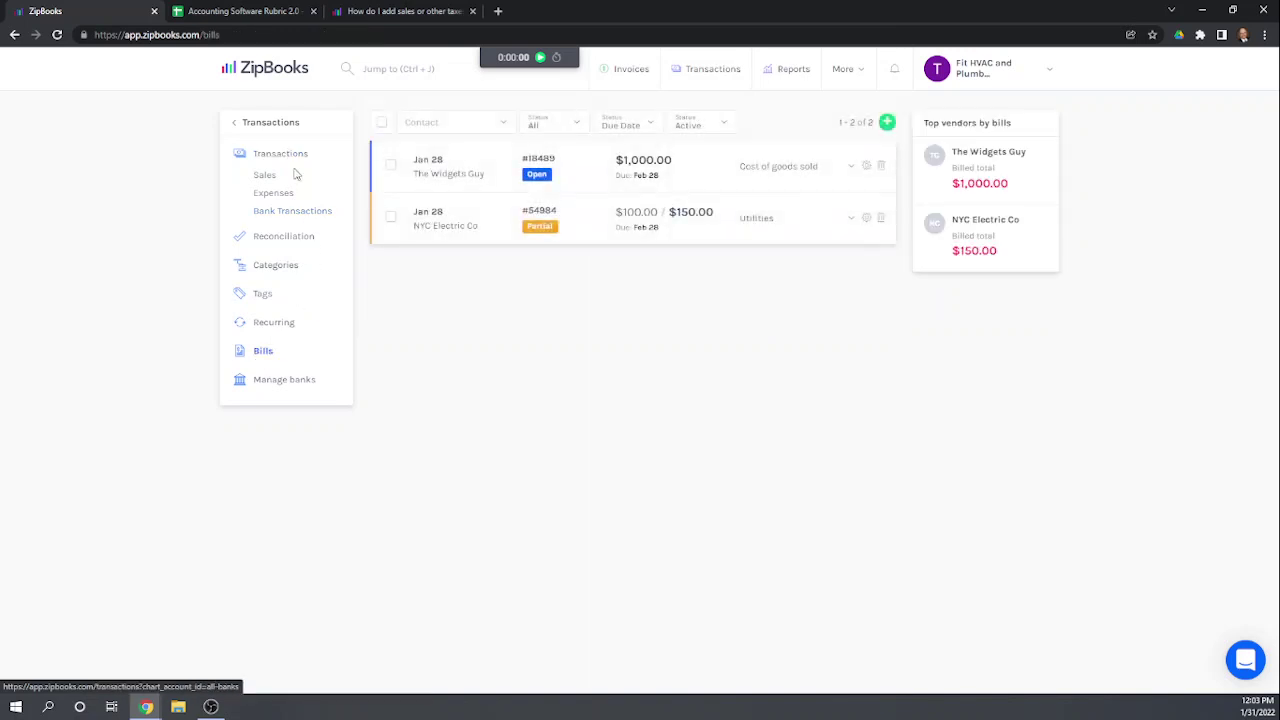
Step: Start a new bill and search the vendors for 'New York Sta'
click(886, 123)
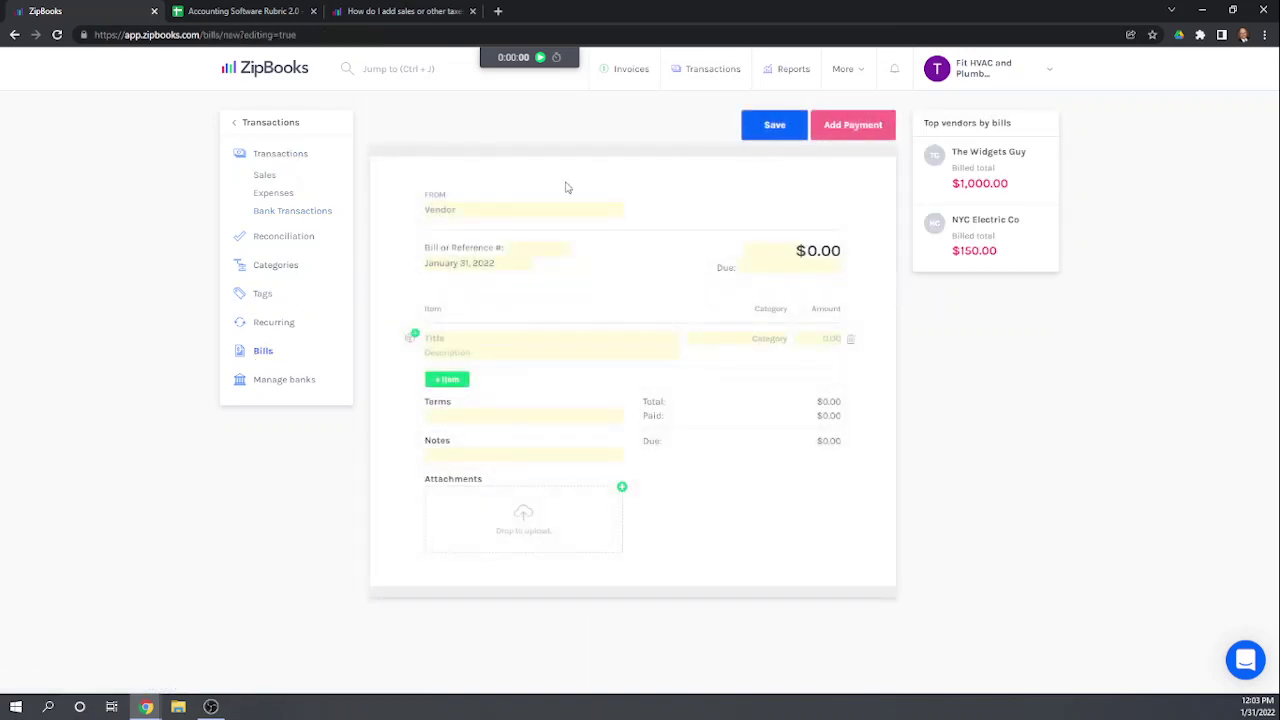
click(493, 204)
text(New)
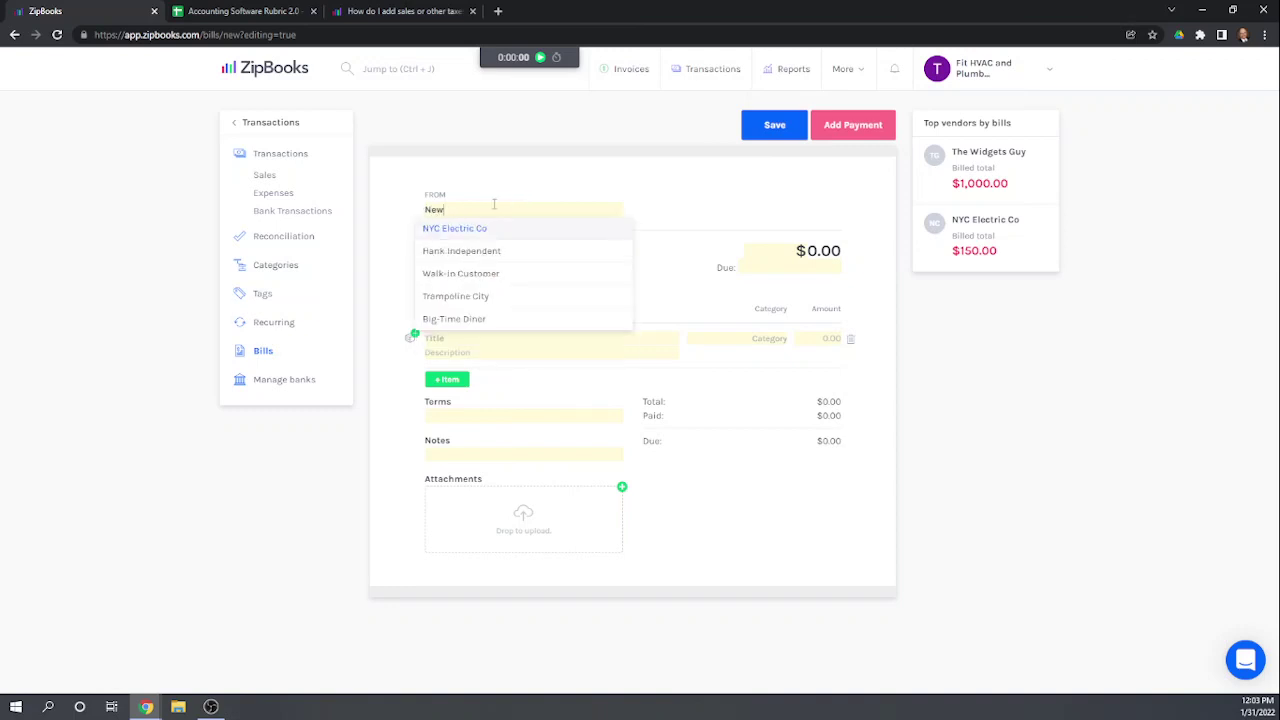
text( York State)
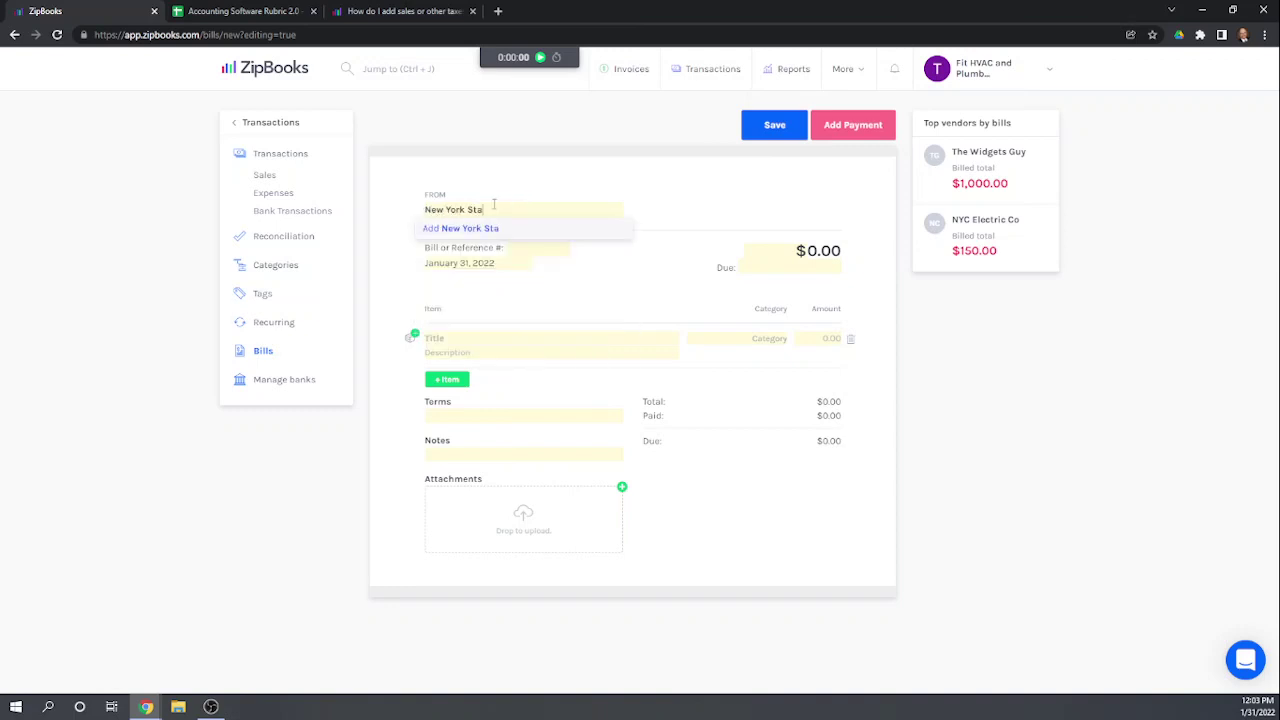
click(618, 219)
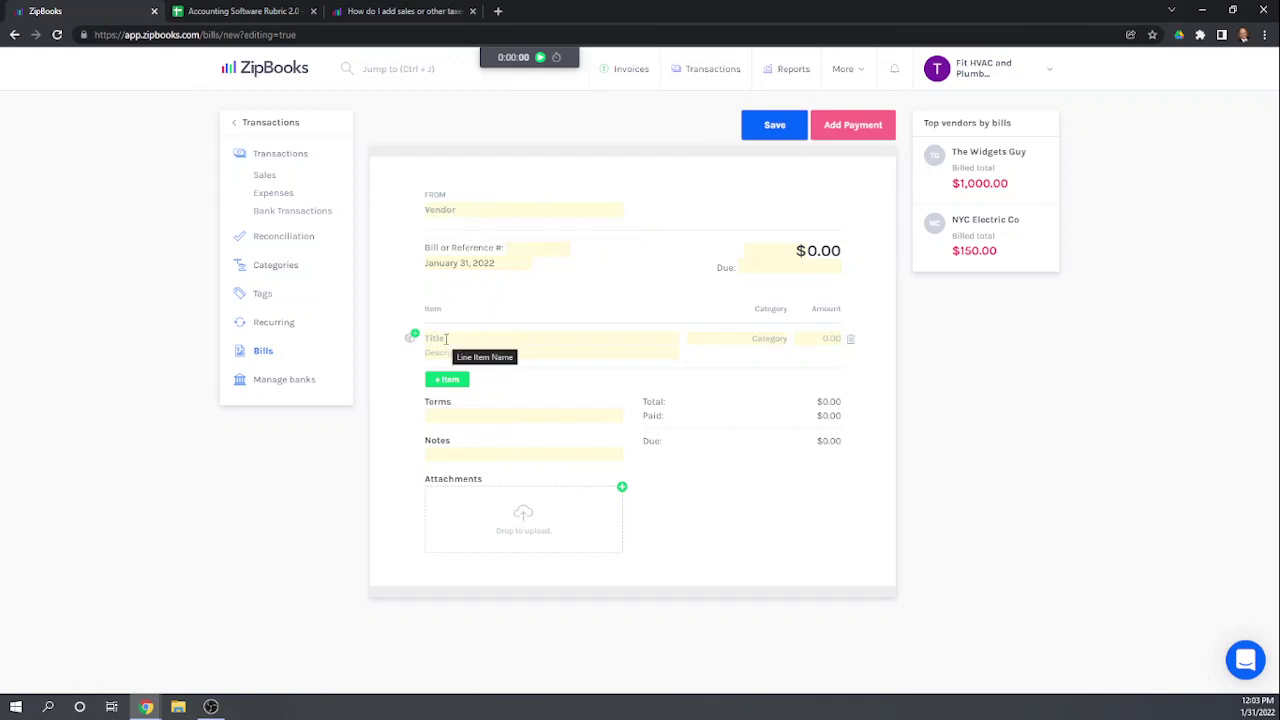
Step: Enter 'Sales Tax Remitted' in the line item's Category field
click(446, 339)
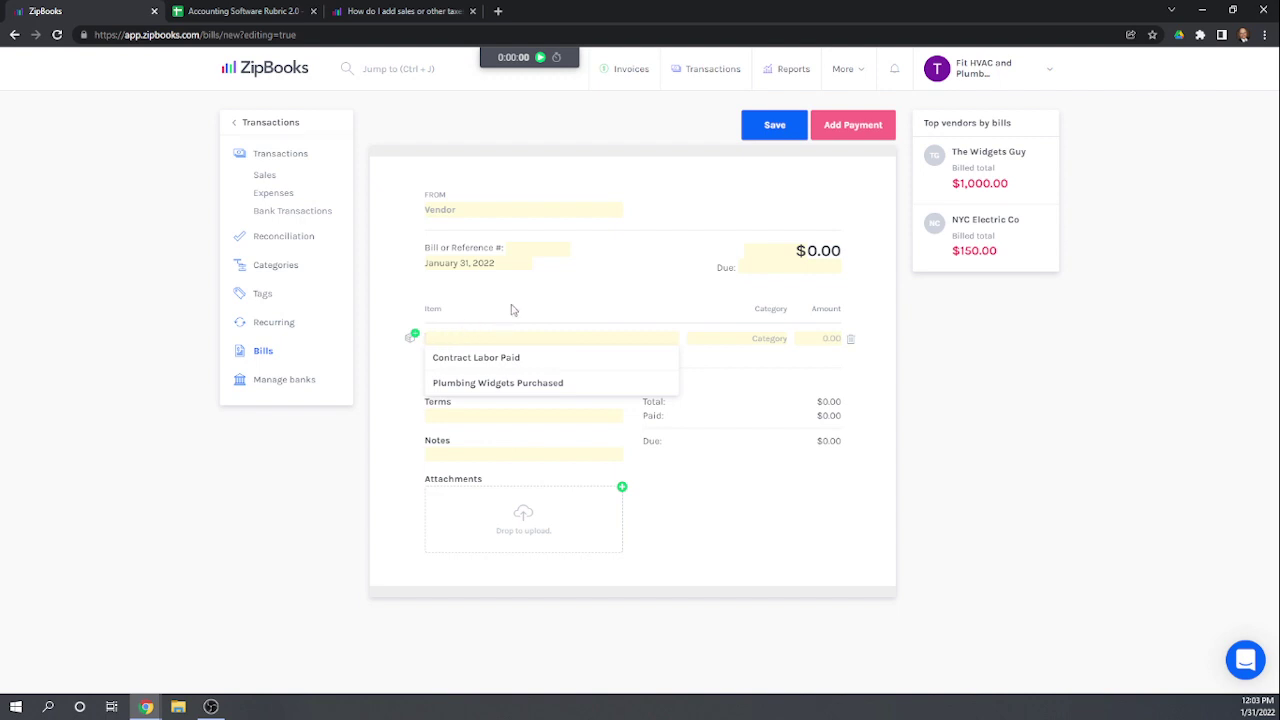
click(721, 341)
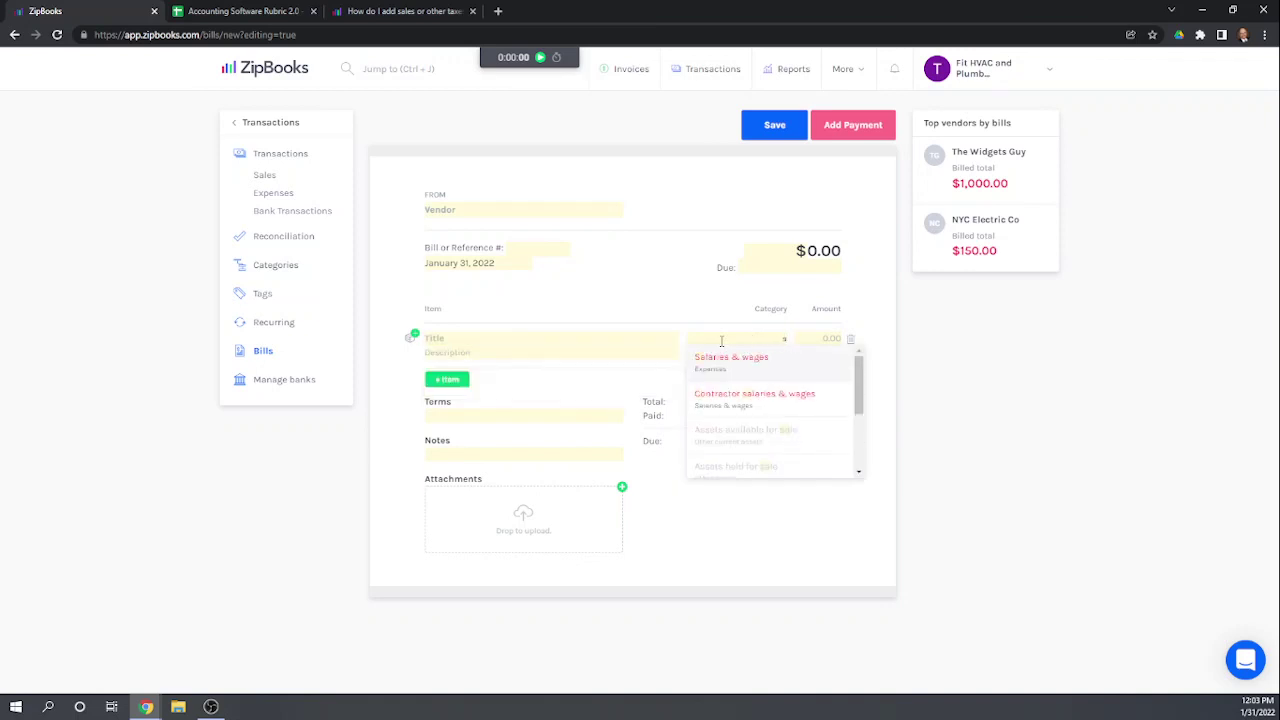
text(Sales)
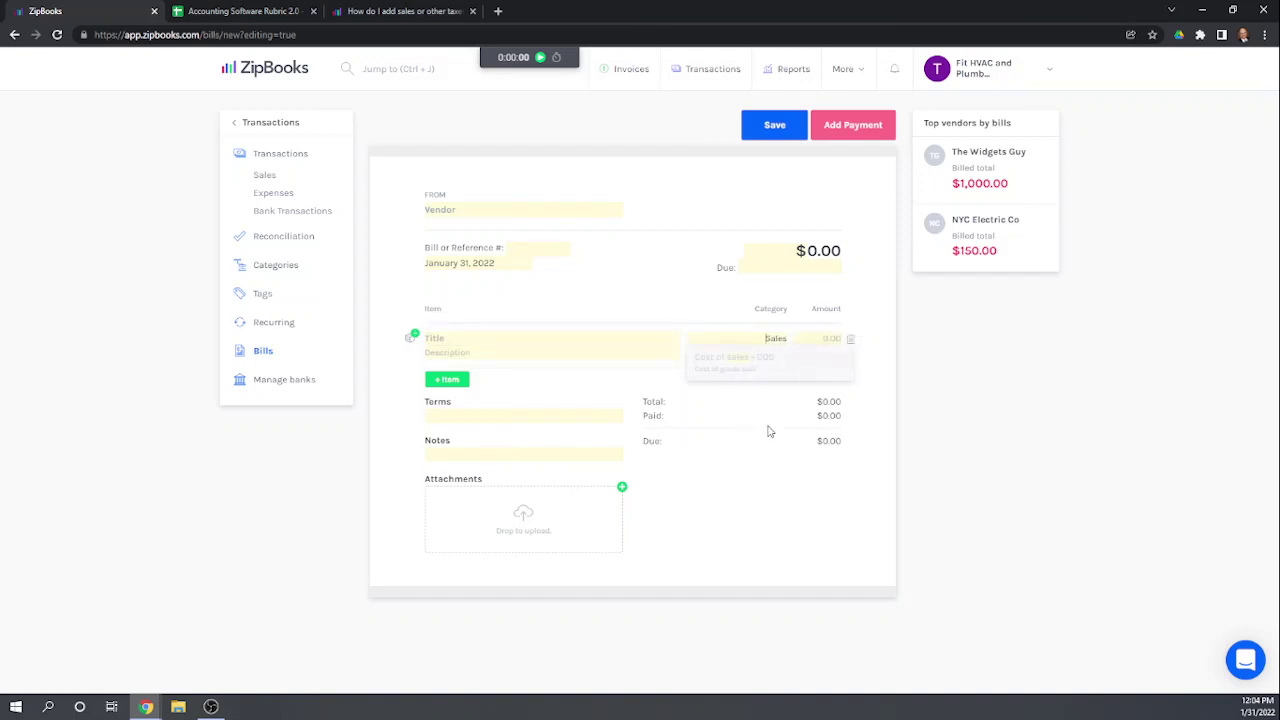
key(BackSpace)
key(BackSpace)
key(BackSpace)
key(BackSpace)
key(BackSpace)
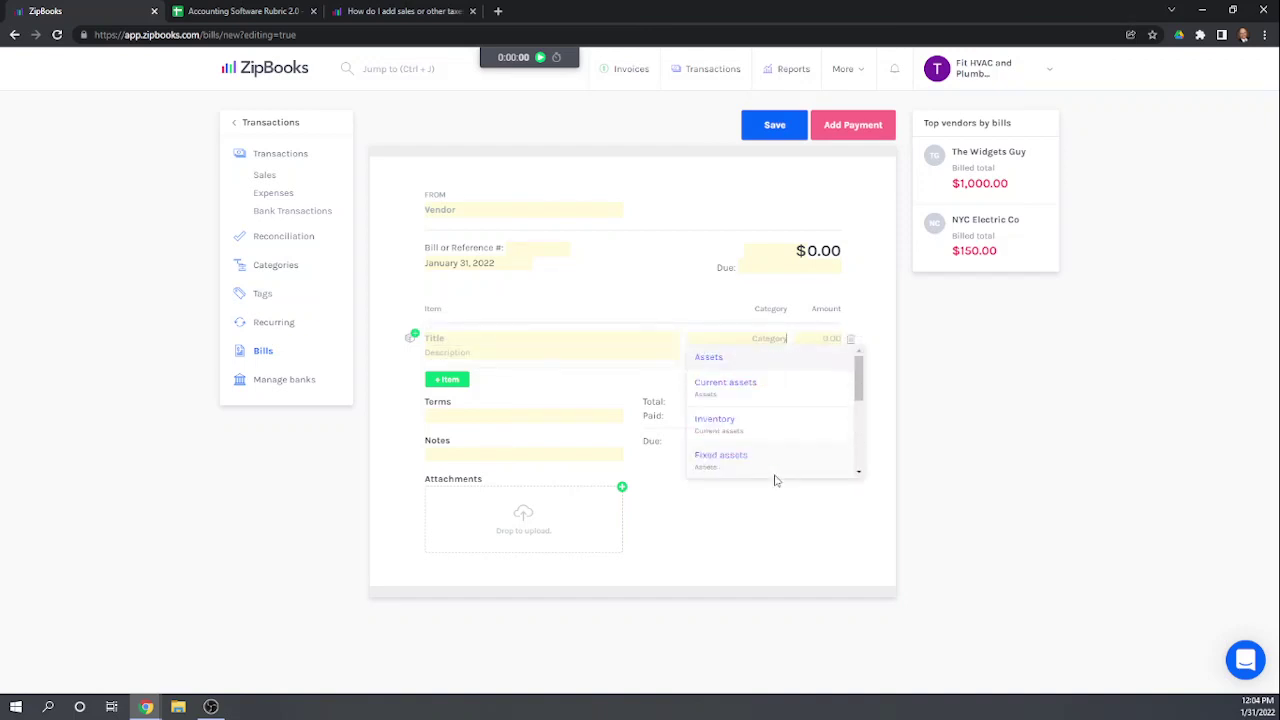
text(Sal)
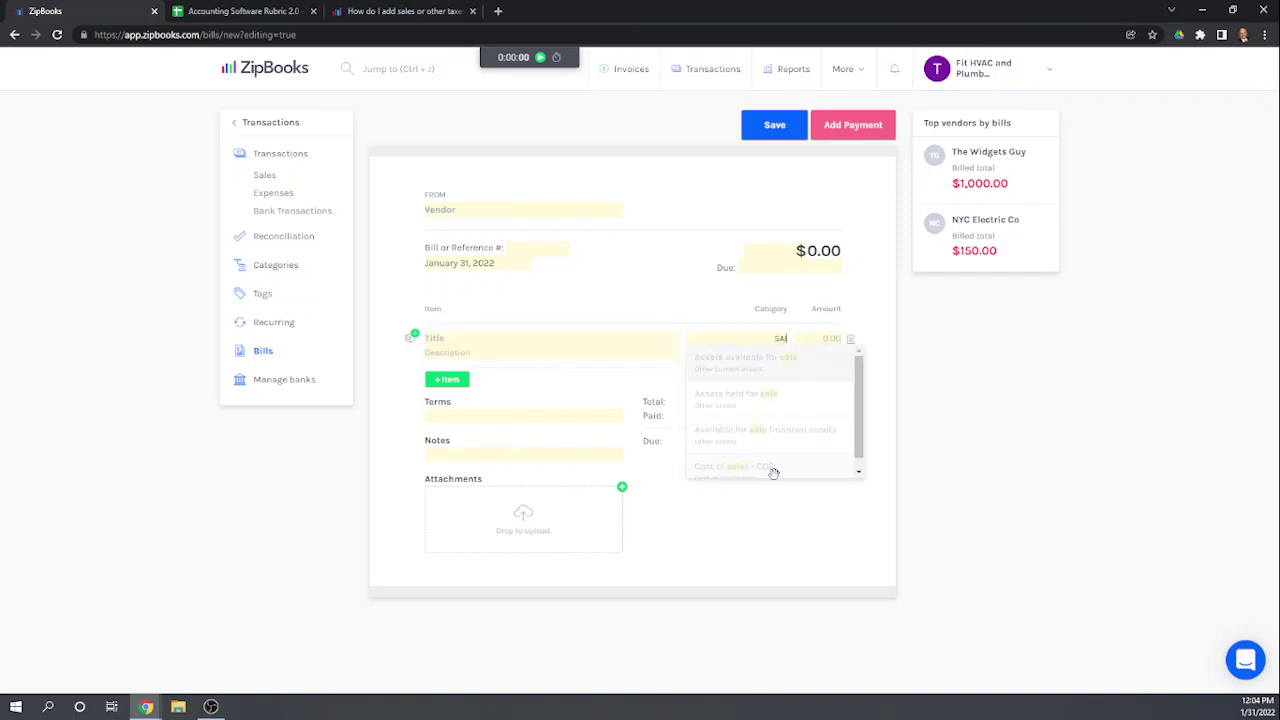
text(es Tax)
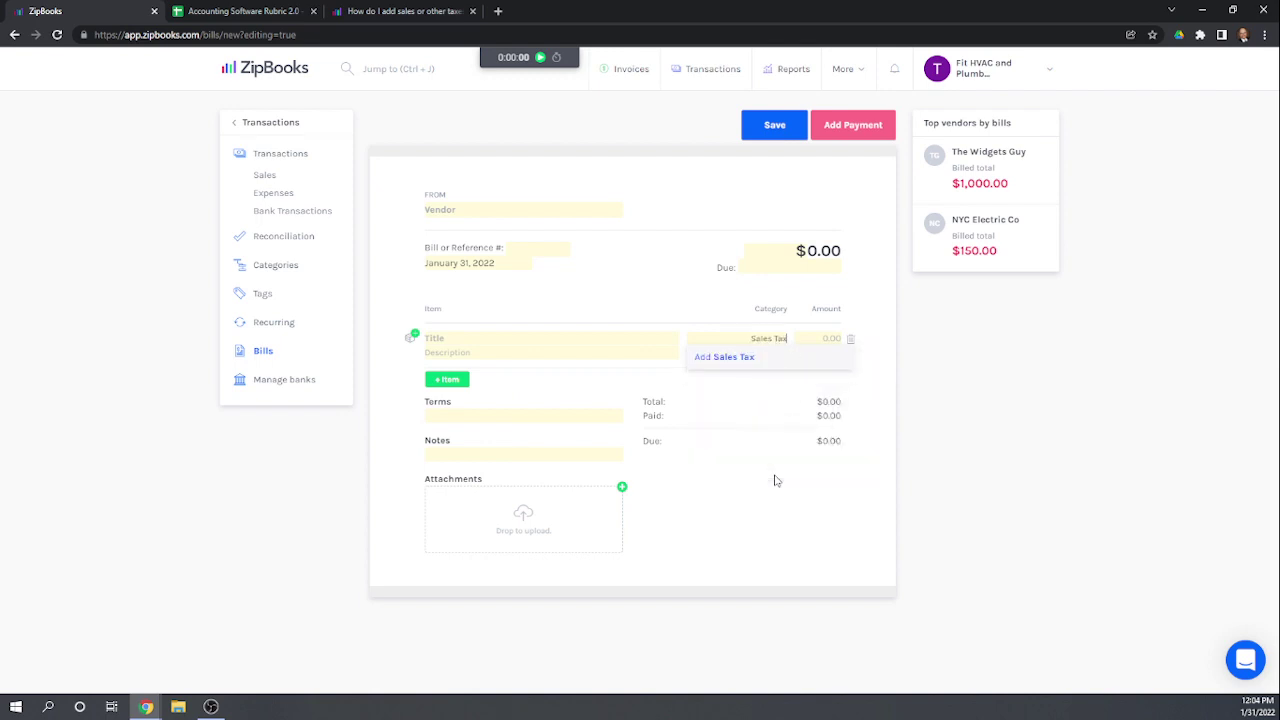
text( Remitted)
Step: Create the Sales Tax Remitted category with parent category Expenses
click(744, 357)
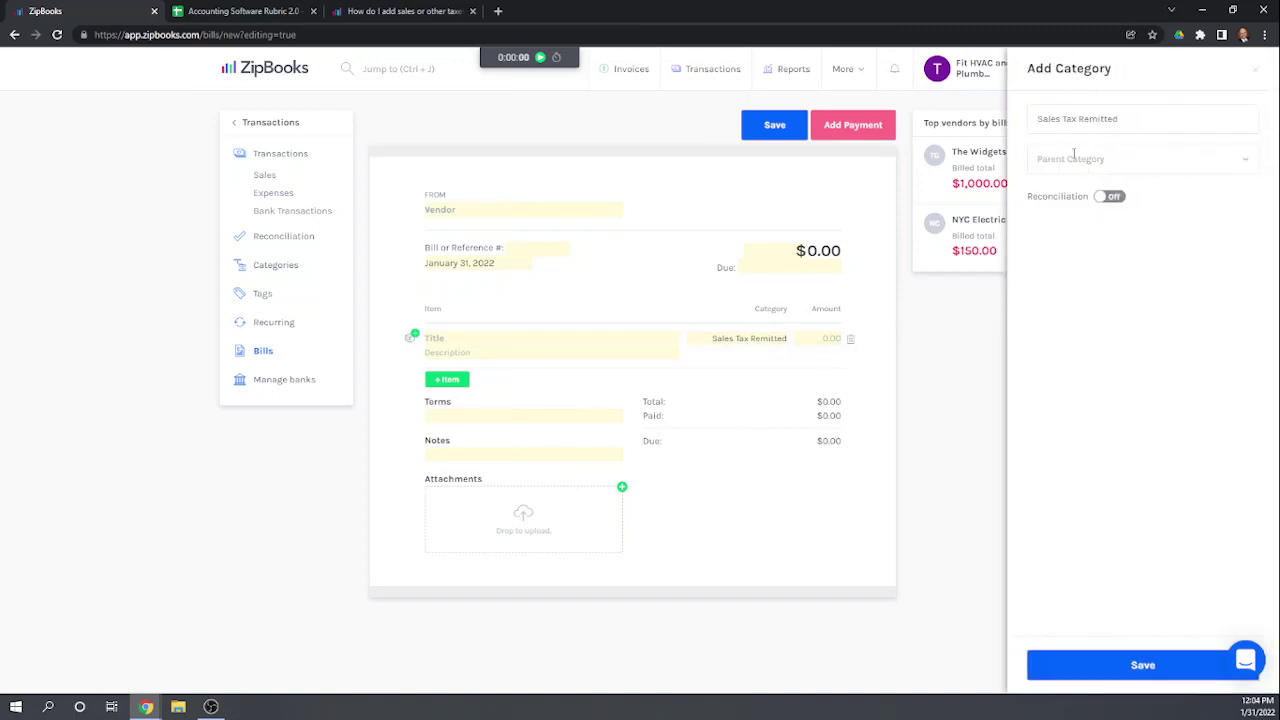
click(1131, 668)
click(1121, 666)
click(1133, 668)
click(1107, 159)
scroll(1091, 256, down, 5)
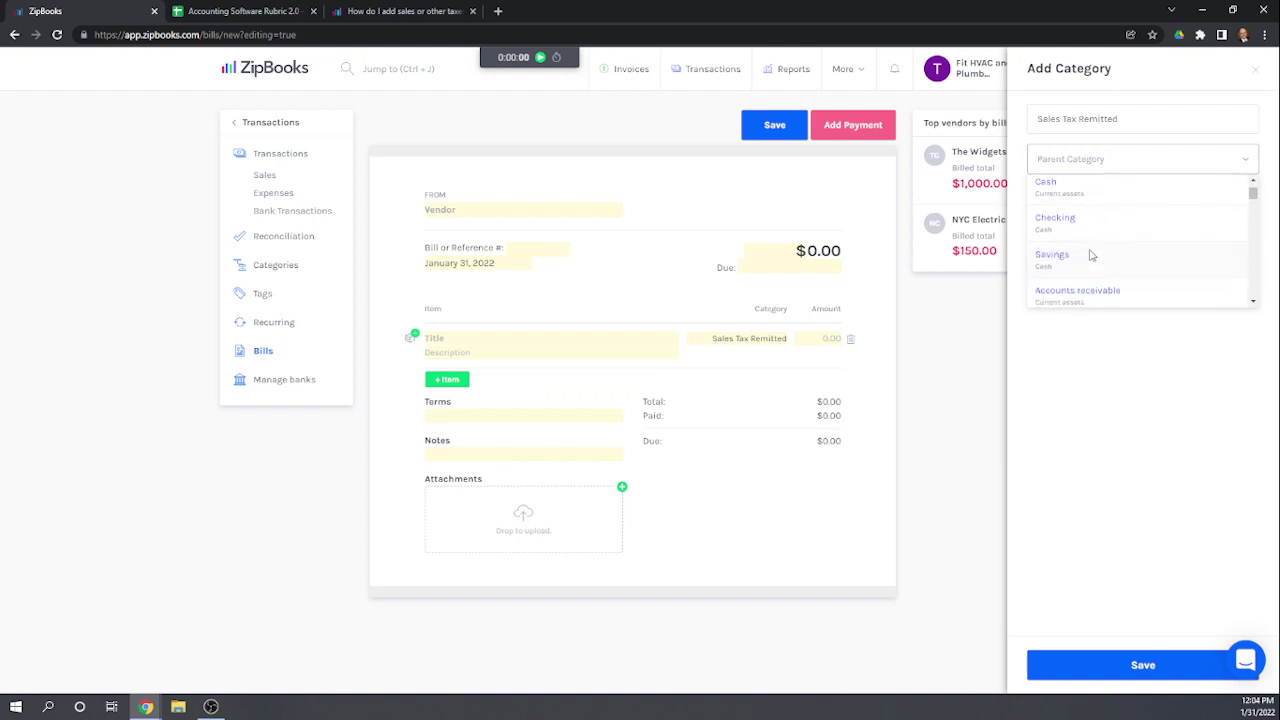
scroll(1092, 256, down, 4)
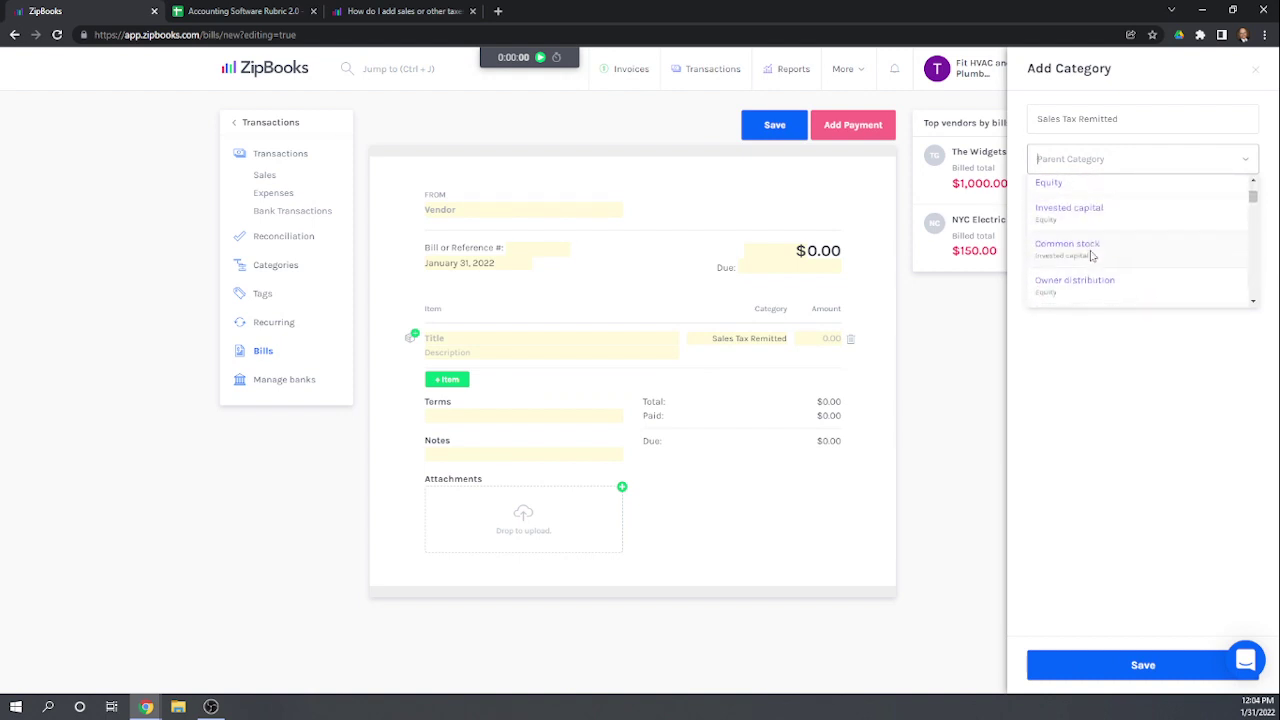
scroll(1091, 256, down, 5)
scroll(1100, 254, down, 4)
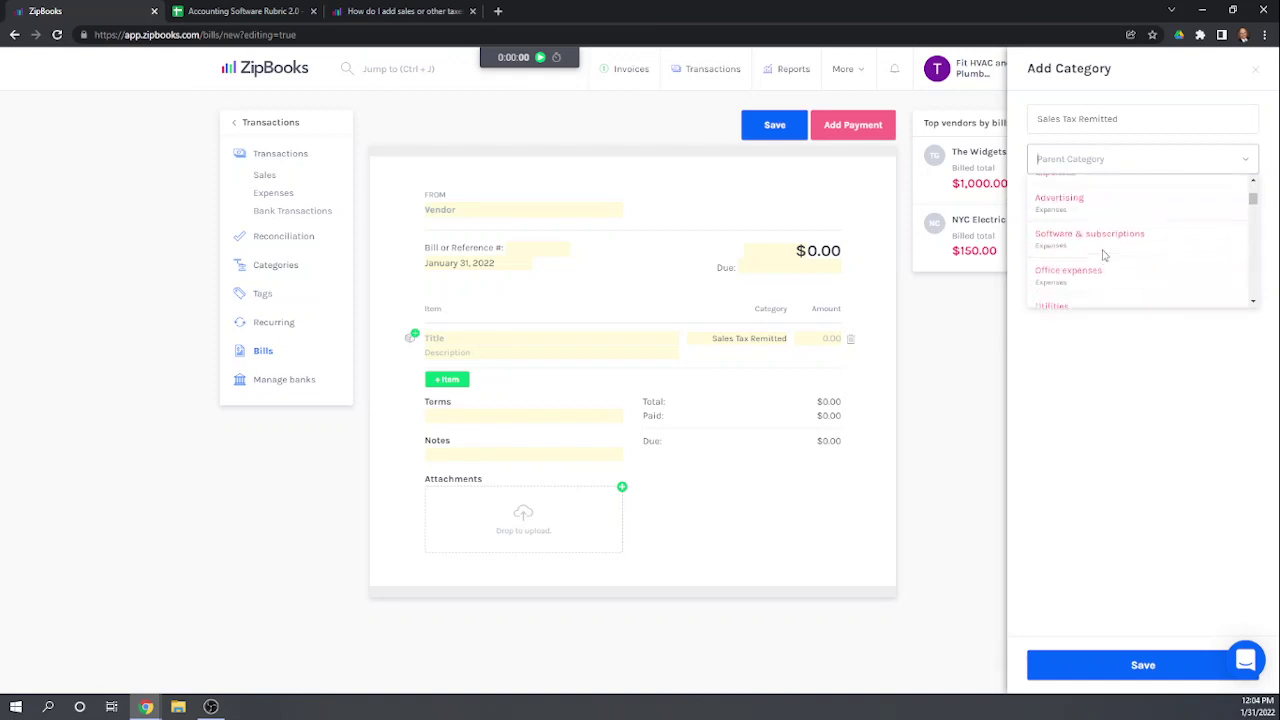
scroll(1094, 214, up, 2)
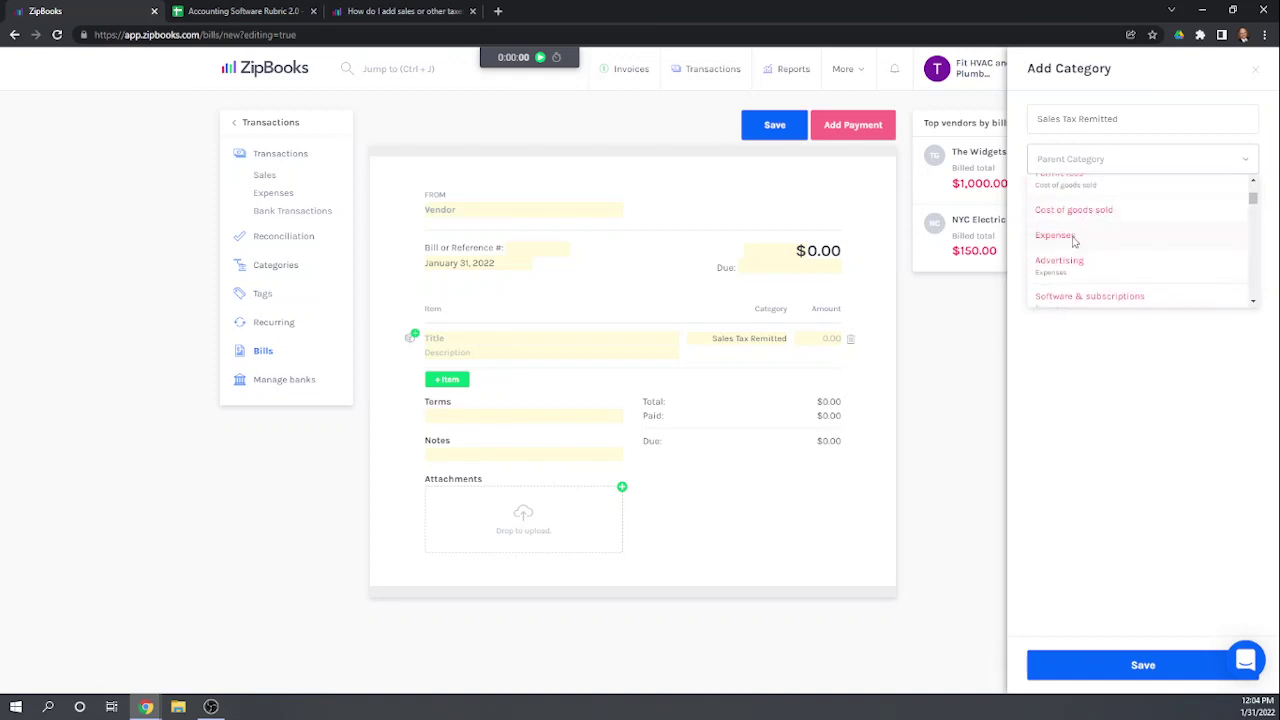
click(1075, 237)
click(1140, 667)
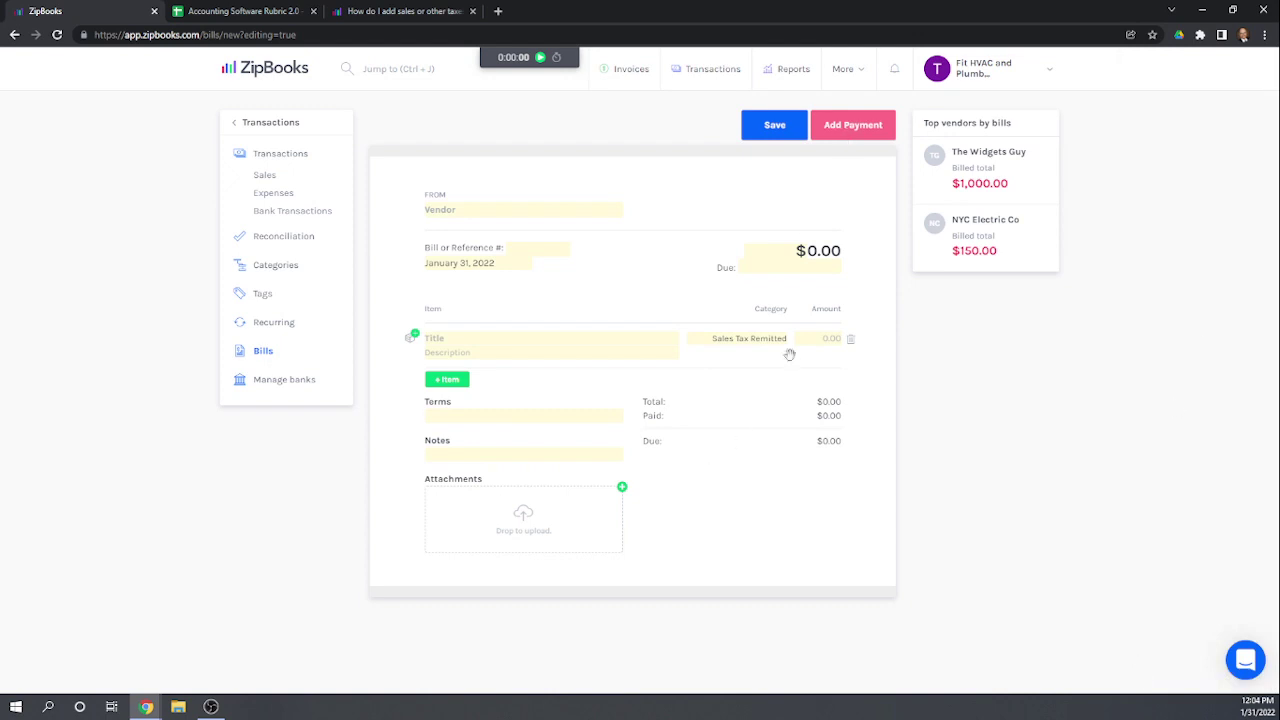
Step: Enter a 31.50 line amount and add New York State as the bill's new vendor
click(818, 338)
text(31.50)
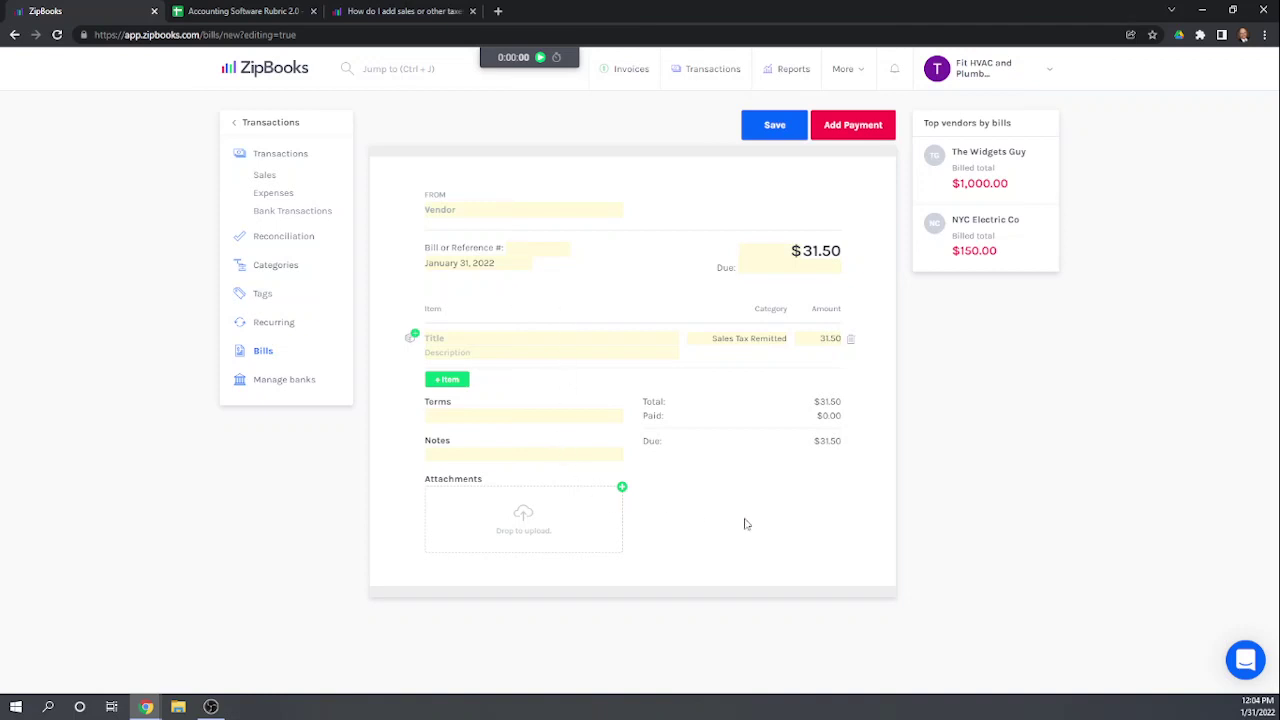
click(857, 129)
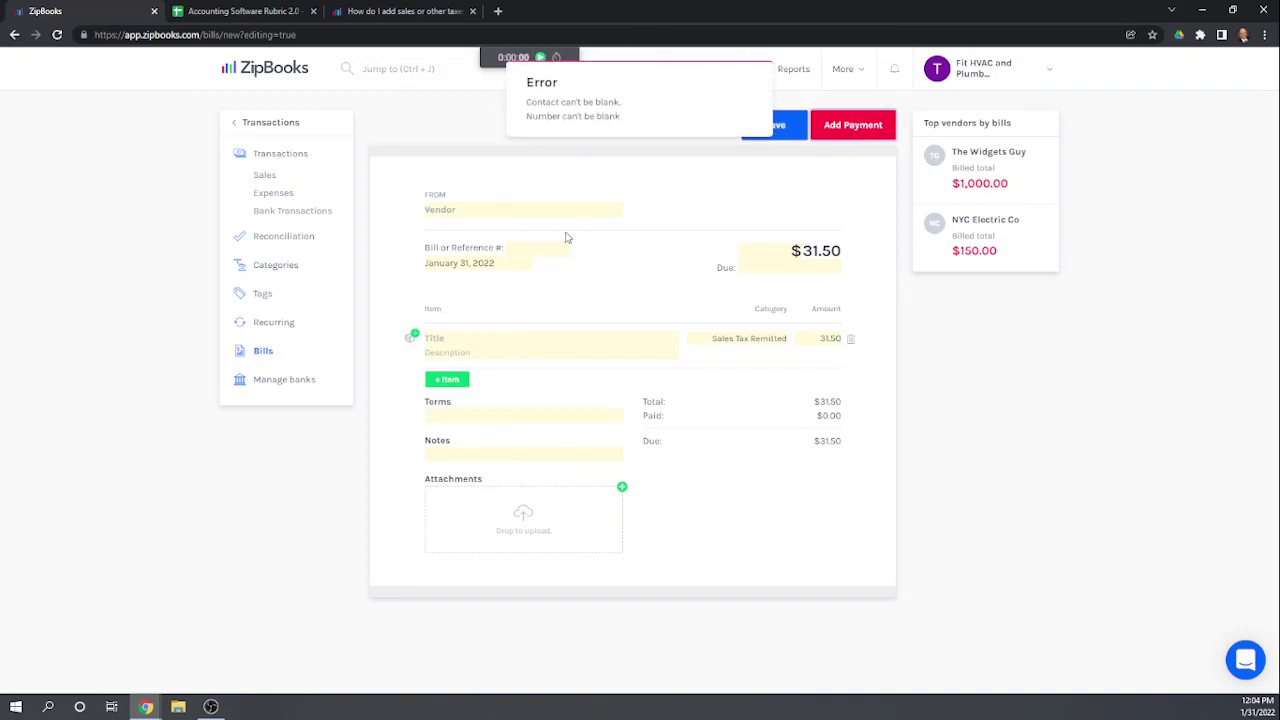
click(479, 209)
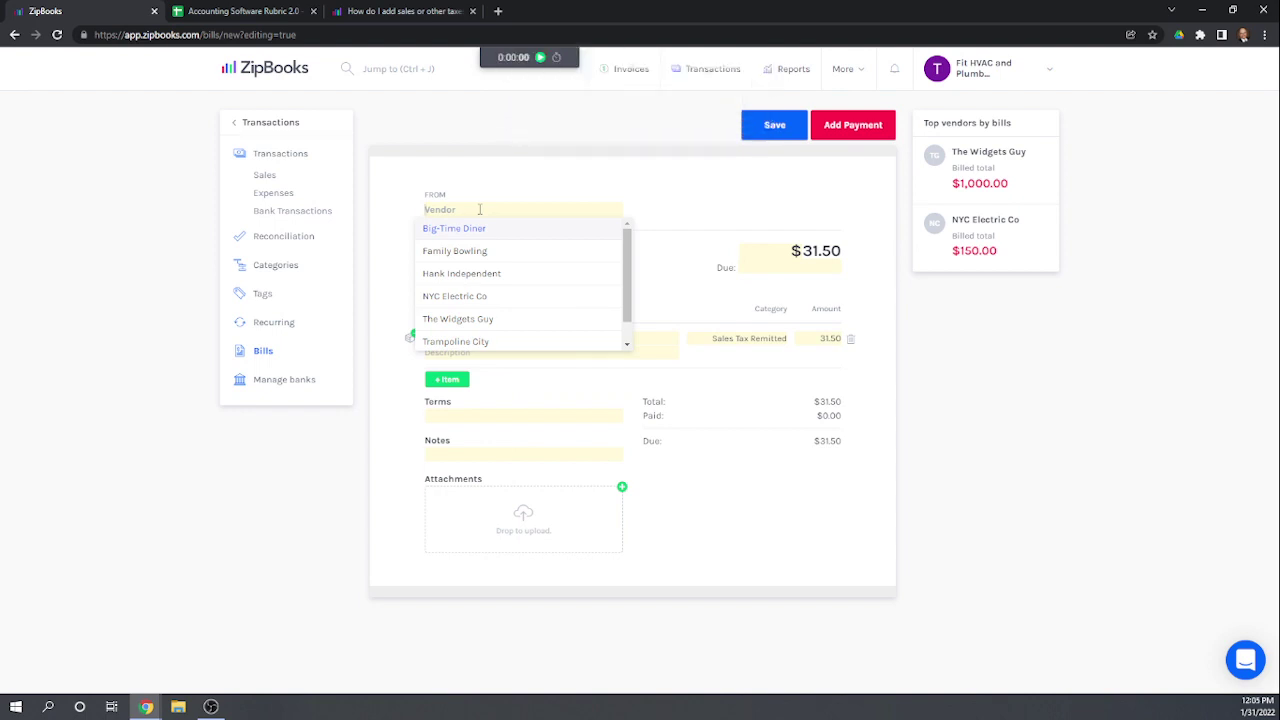
text(New York City)
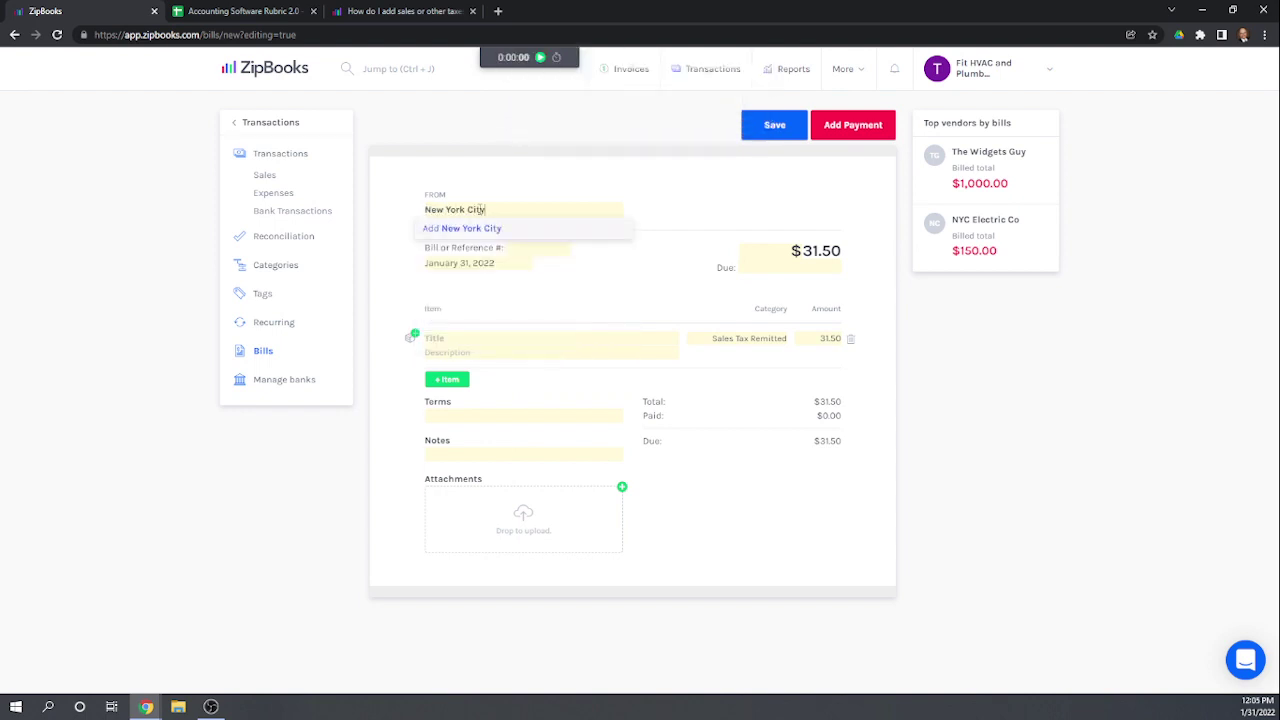
key(BackSpace)
text(State)
click(480, 230)
click(1043, 664)
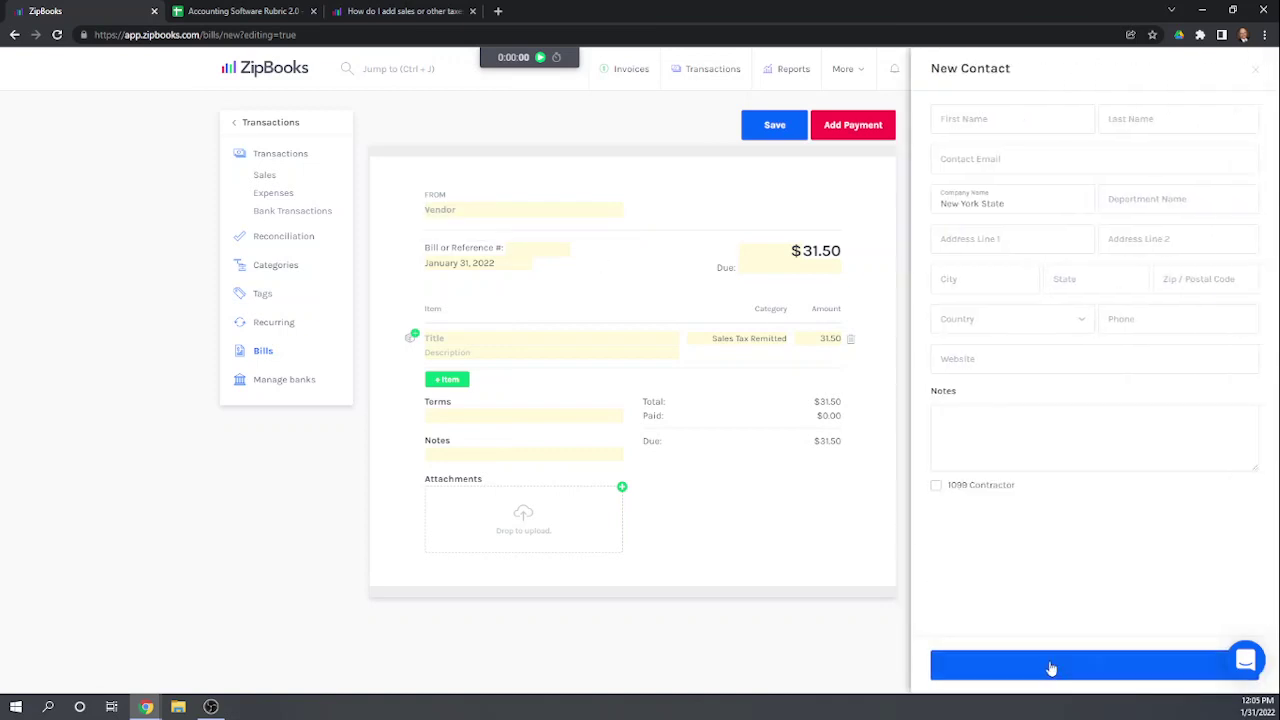
Step: Fill in bill reference number 5488 and save the bill
click(841, 128)
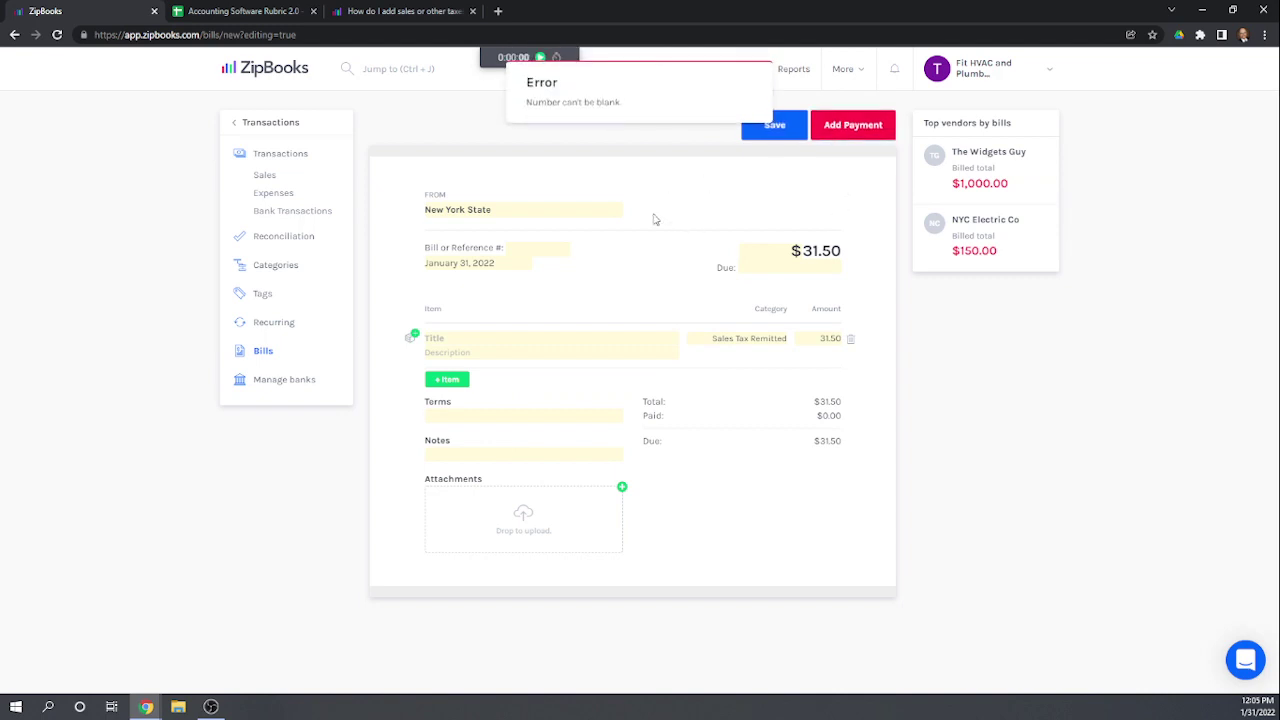
click(537, 352)
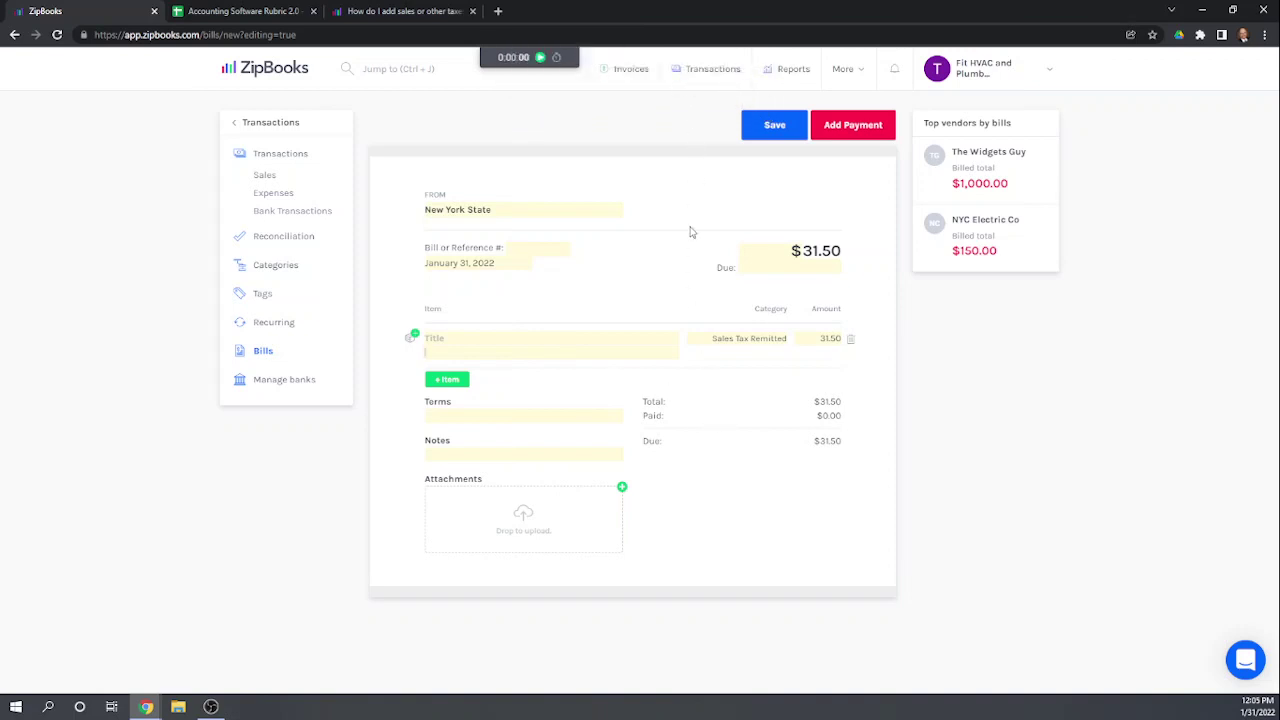
click(775, 125)
click(539, 244)
text(5488)
click(776, 126)
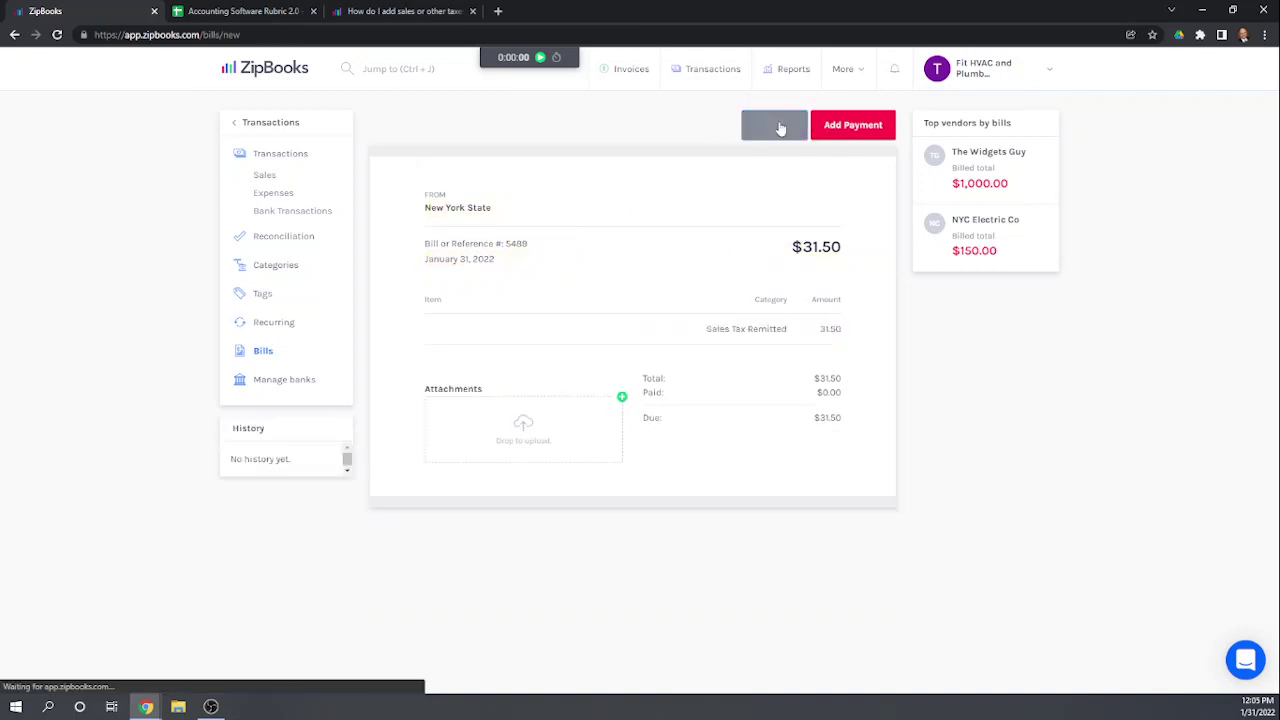
Step: Log a 31.5 payment from Checking against the New York State bill
click(855, 130)
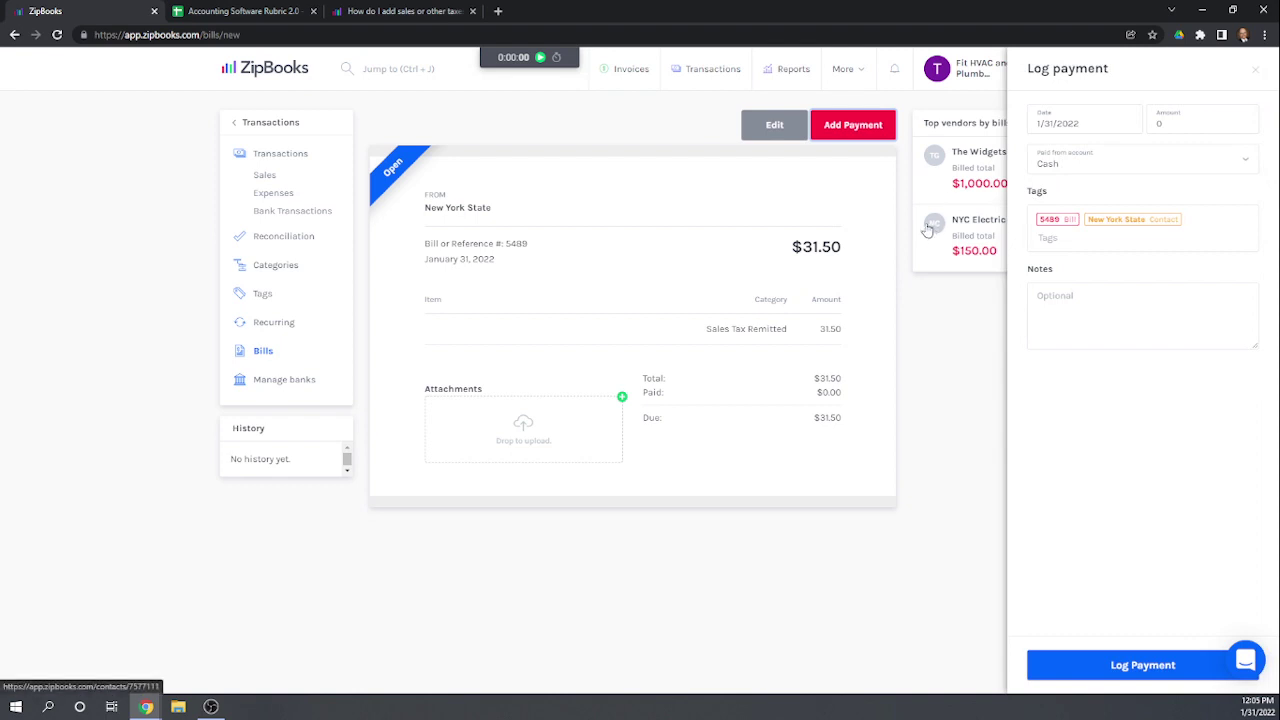
click(1180, 124)
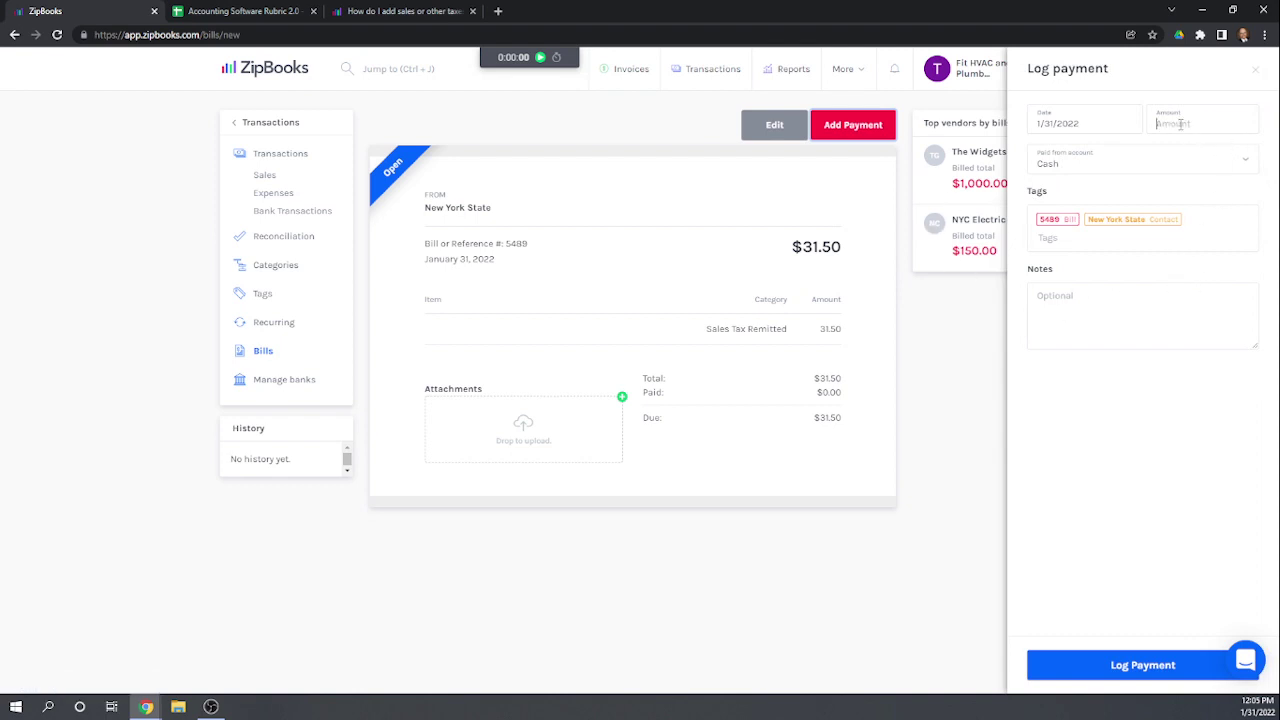
text(31)
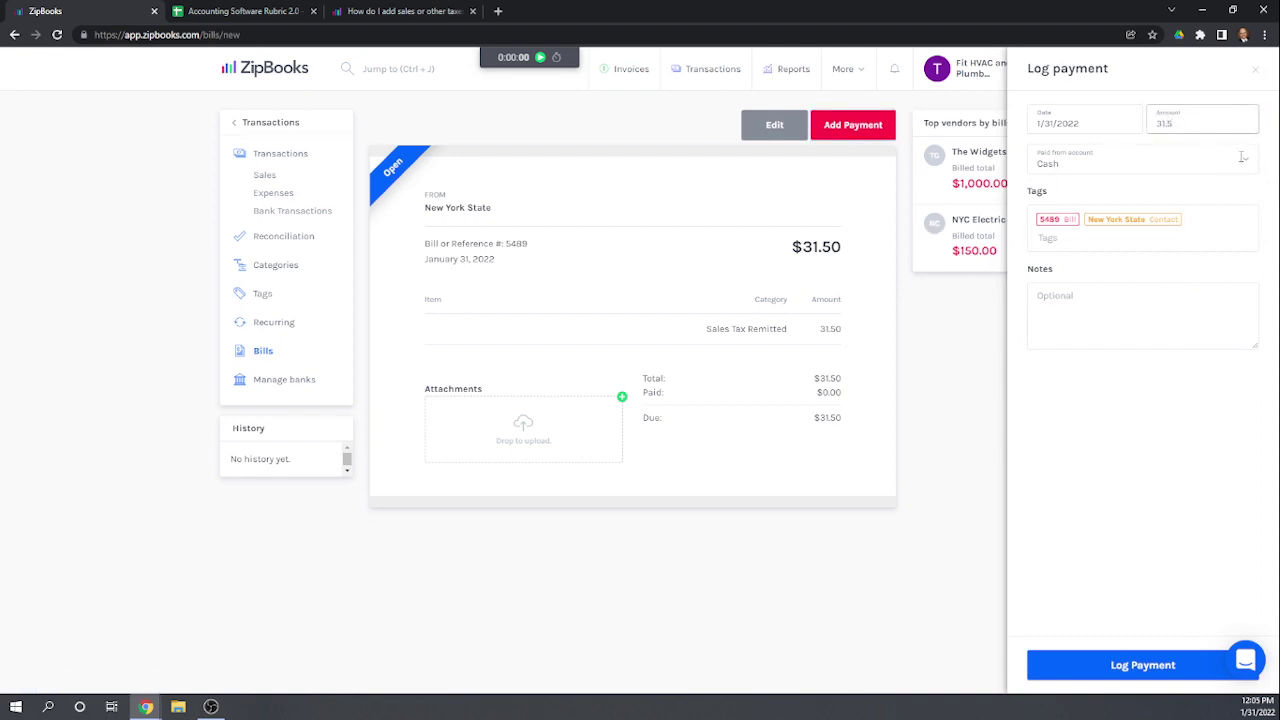
text(.5)
click(1242, 157)
click(1064, 212)
click(1157, 666)
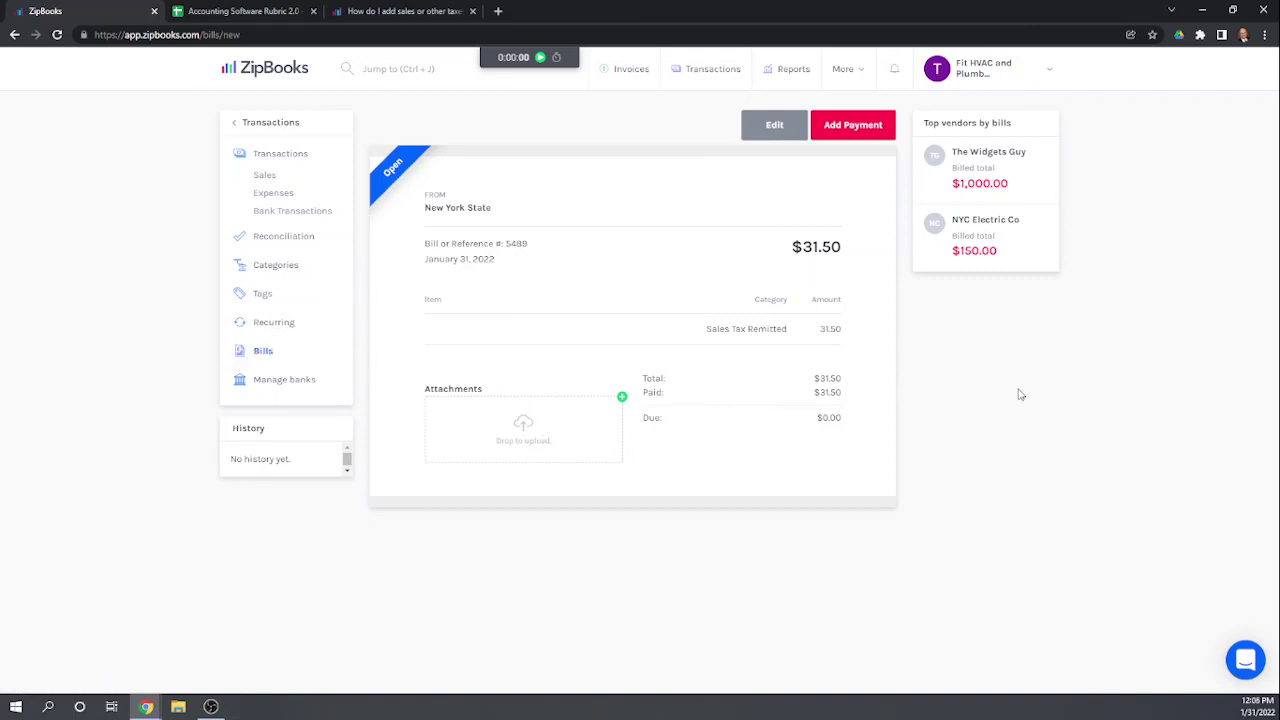
Step: Open the New York State bill from the Bills list to confirm it's paid, then return
click(261, 352)
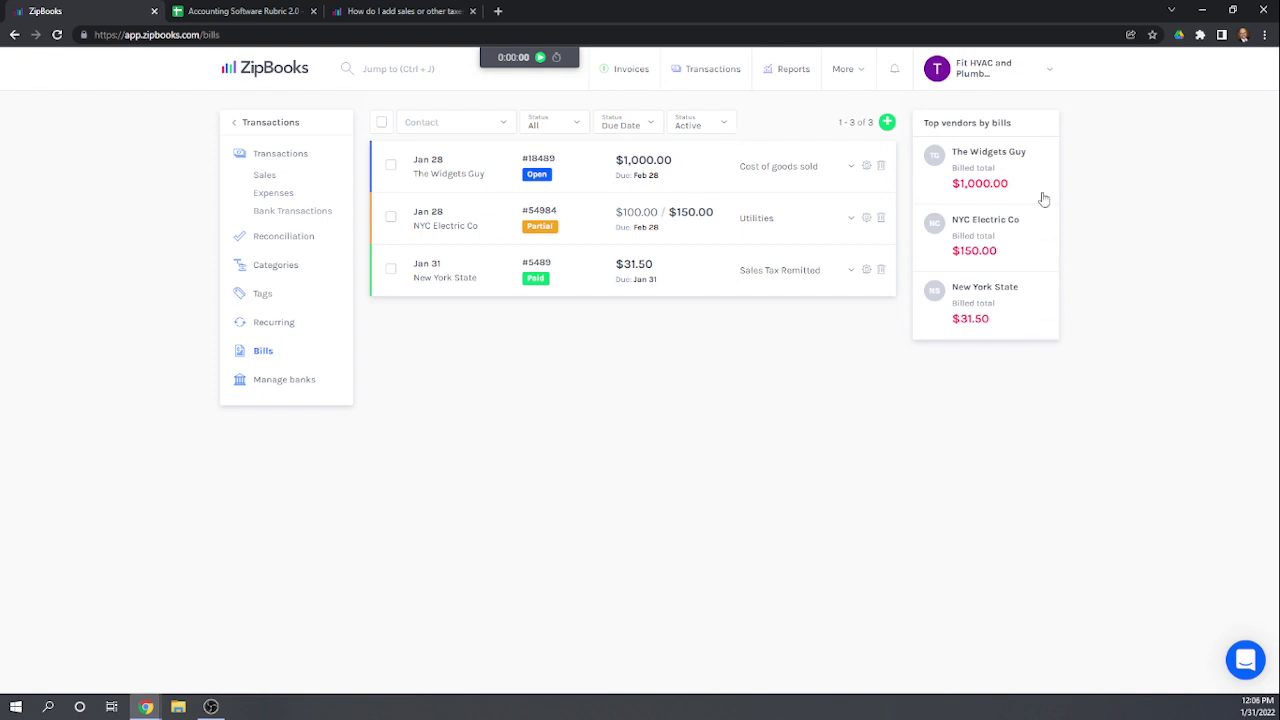
click(437, 279)
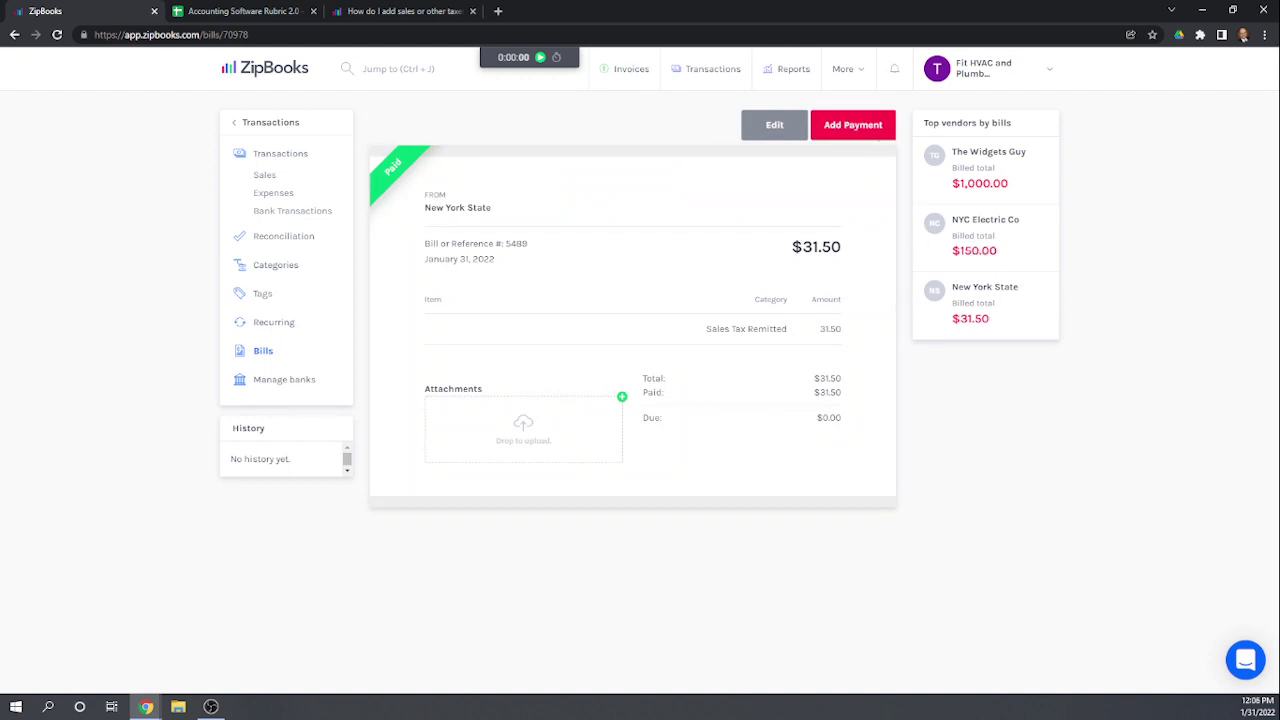
key(alt+Left)
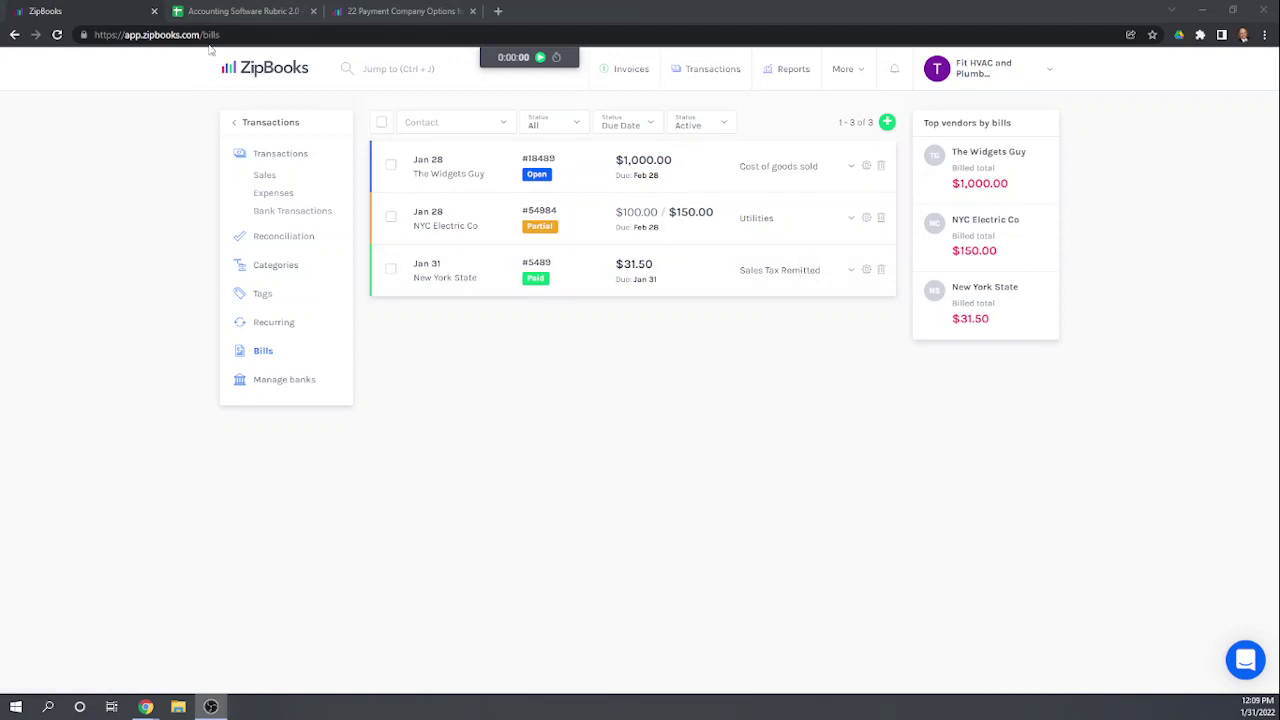
Step: Score the four sales tax rows 0 in cells Q89–Q92 of the rubric
click(228, 12)
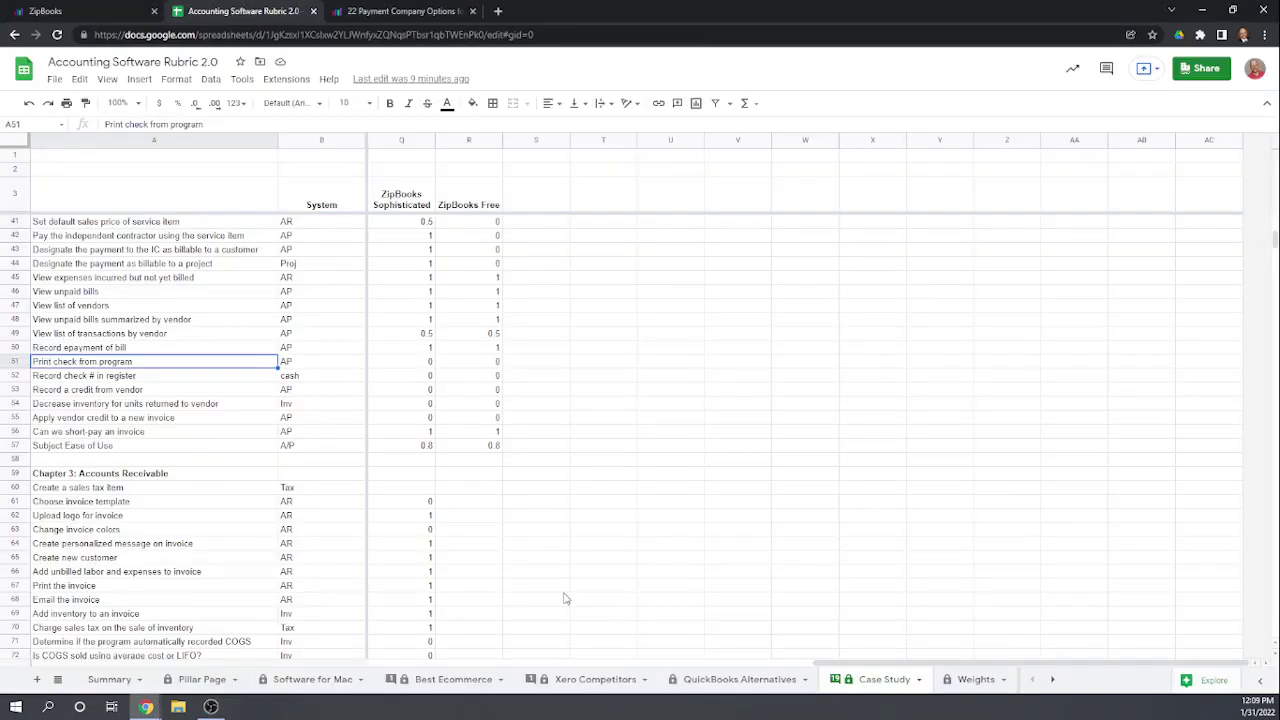
scroll(575, 615, down, 5)
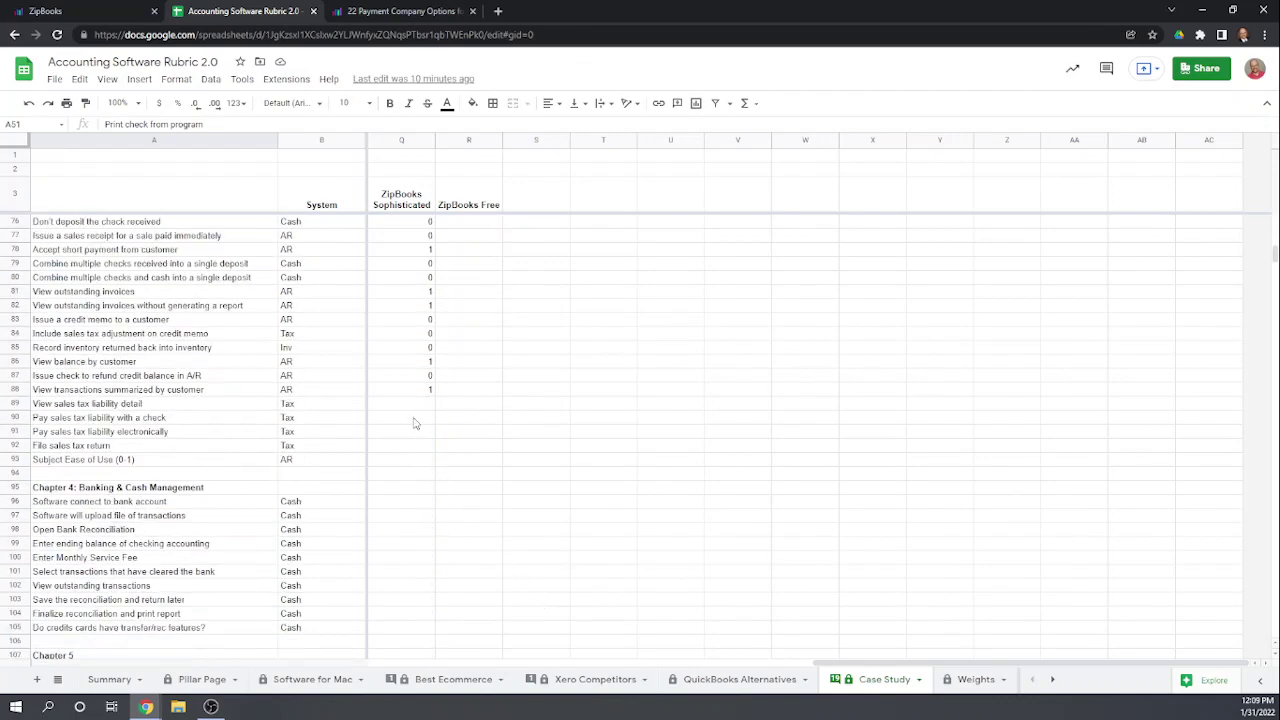
click(409, 405)
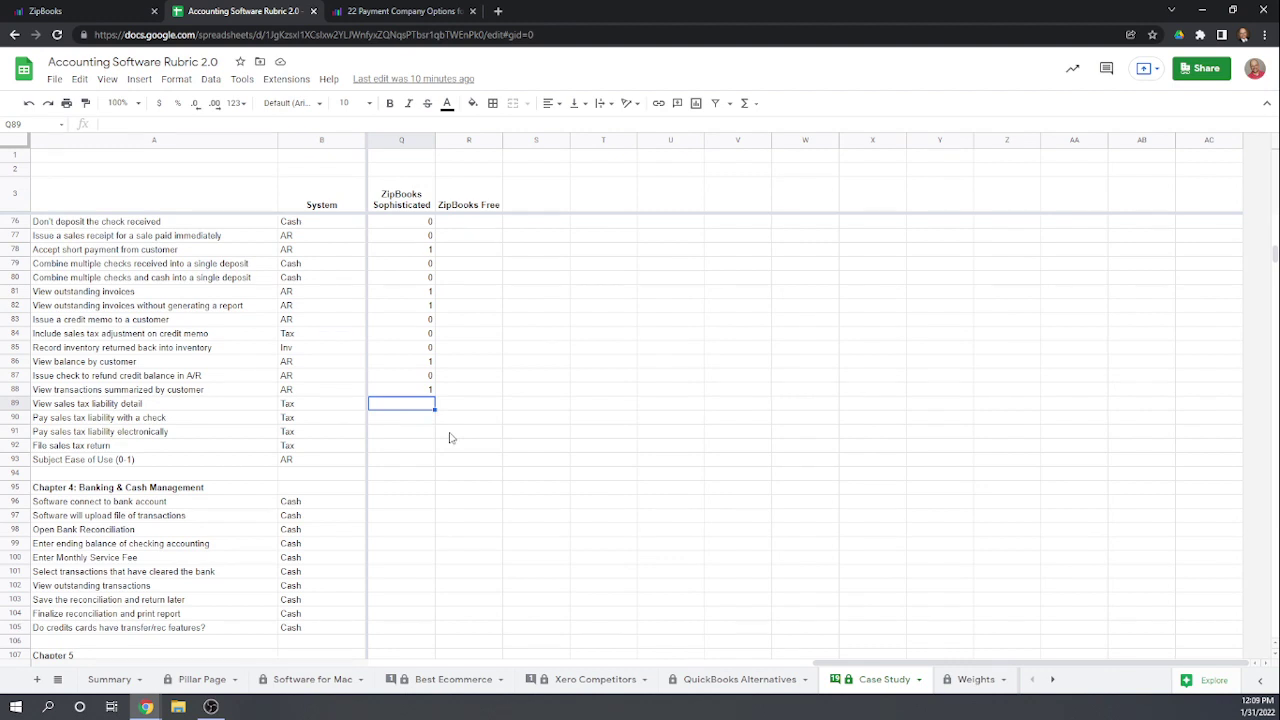
text(0)
key(Return)
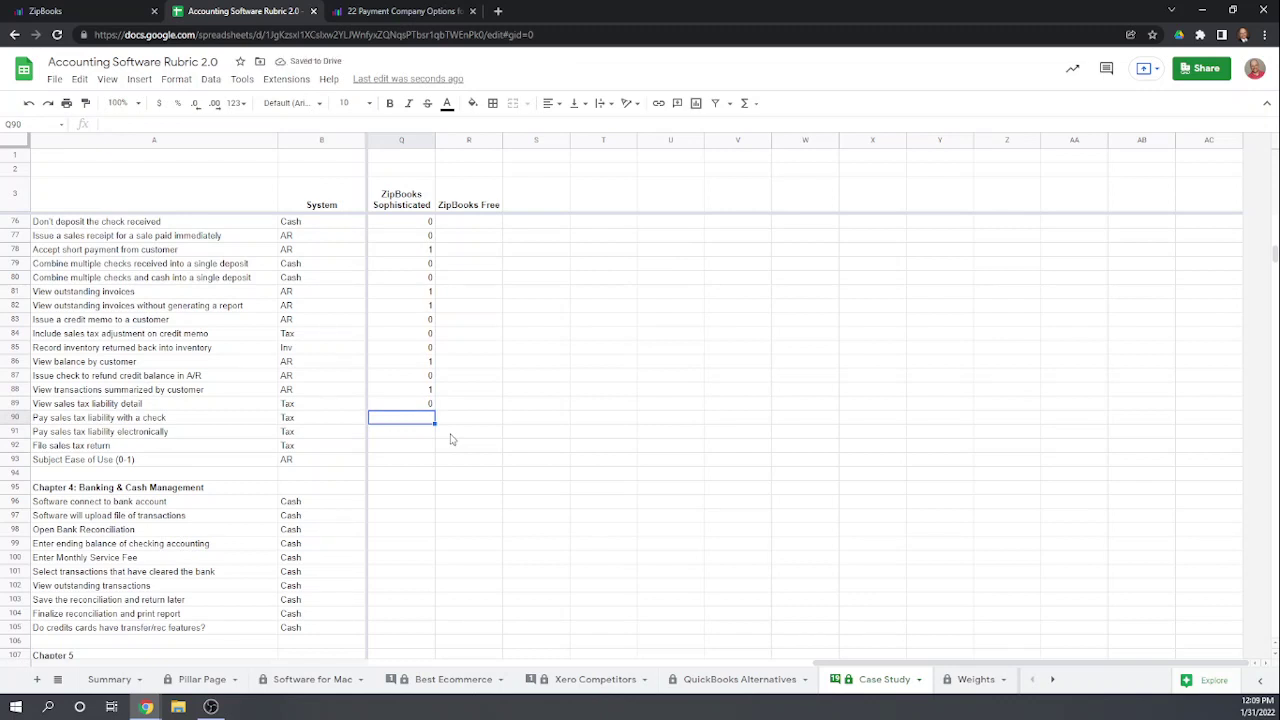
text(0)
key(Return)
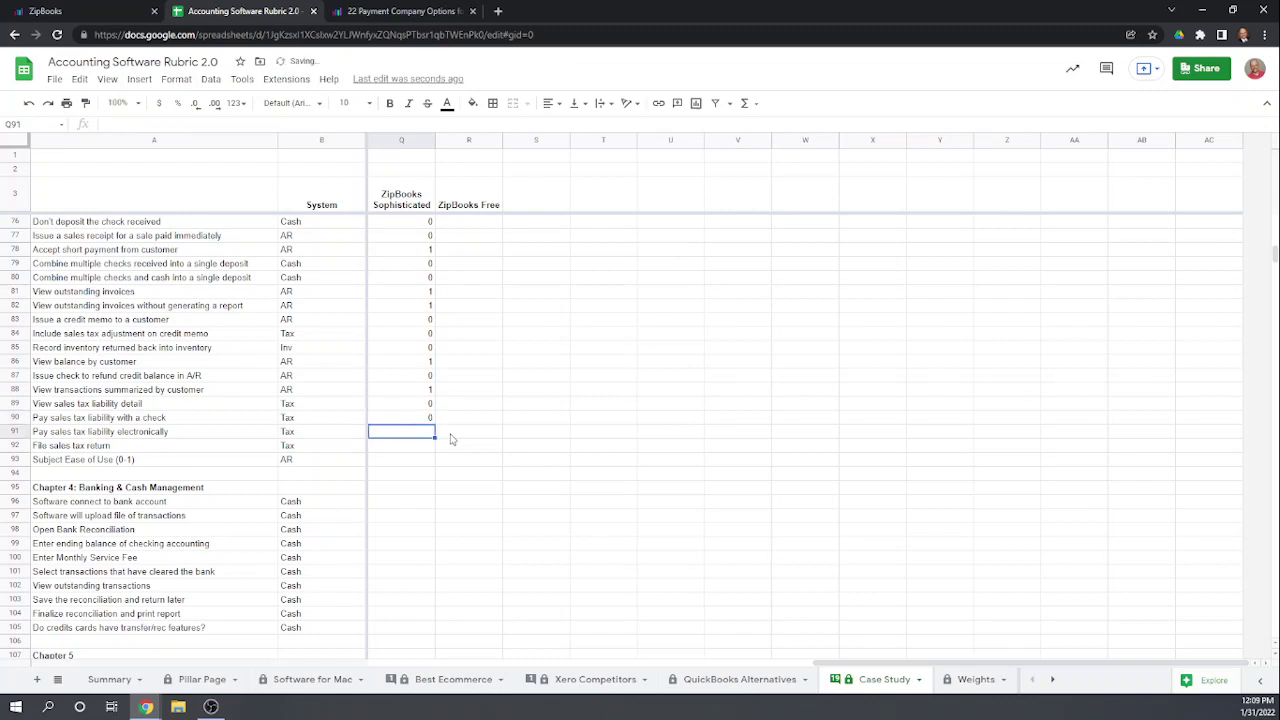
text(0)
key(Return)
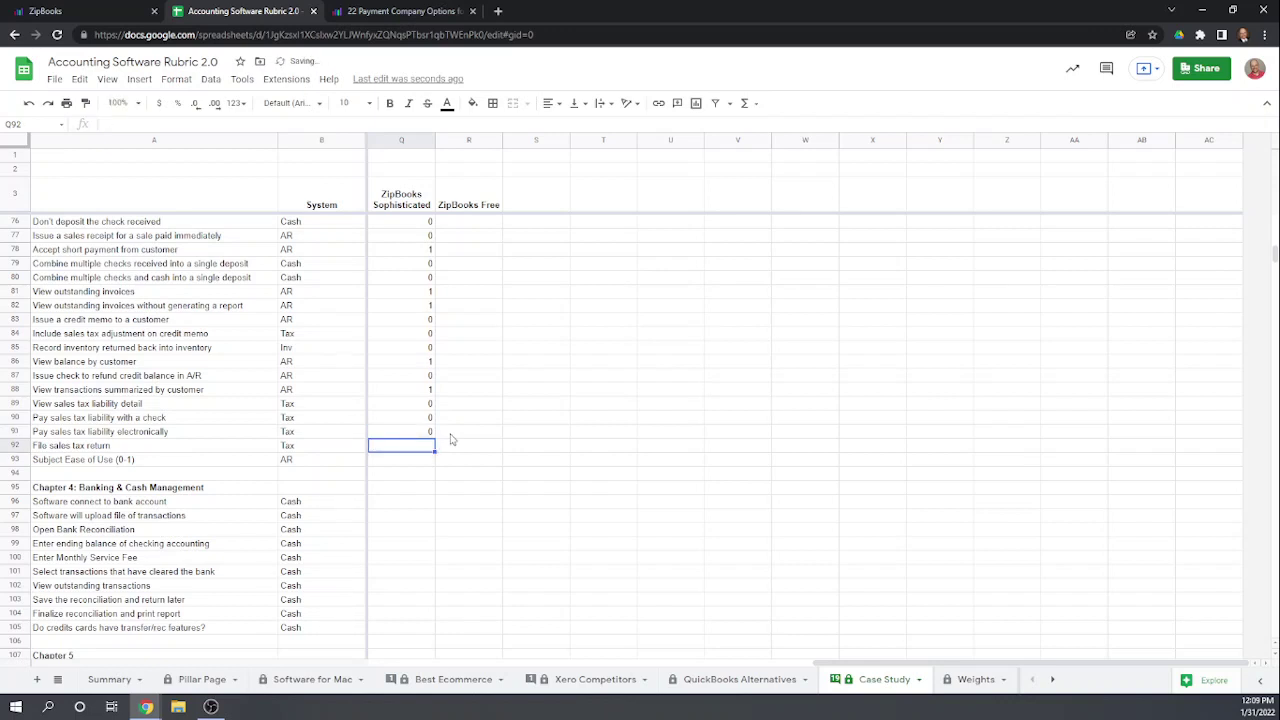
text(0)
key(Return)
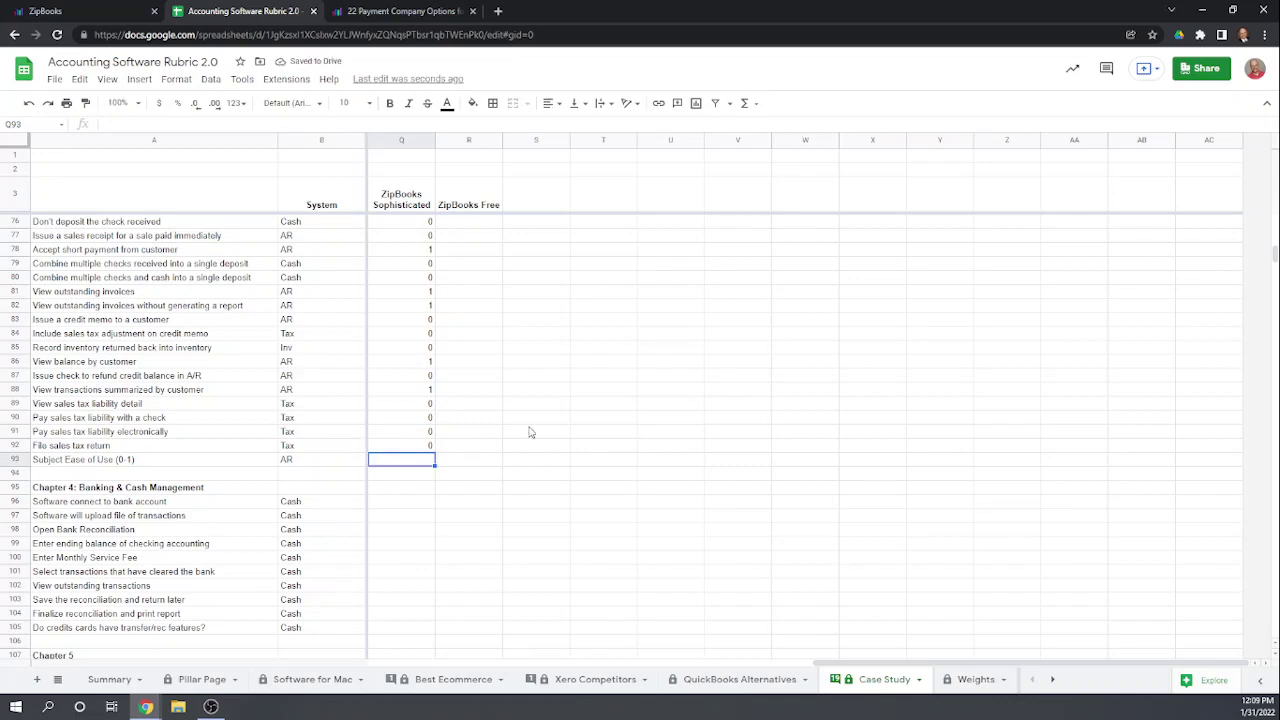
Step: Score Subject Ease of Use 0.8 in cell Q93
scroll(531, 432, up, 1)
scroll(531, 432, up, 5)
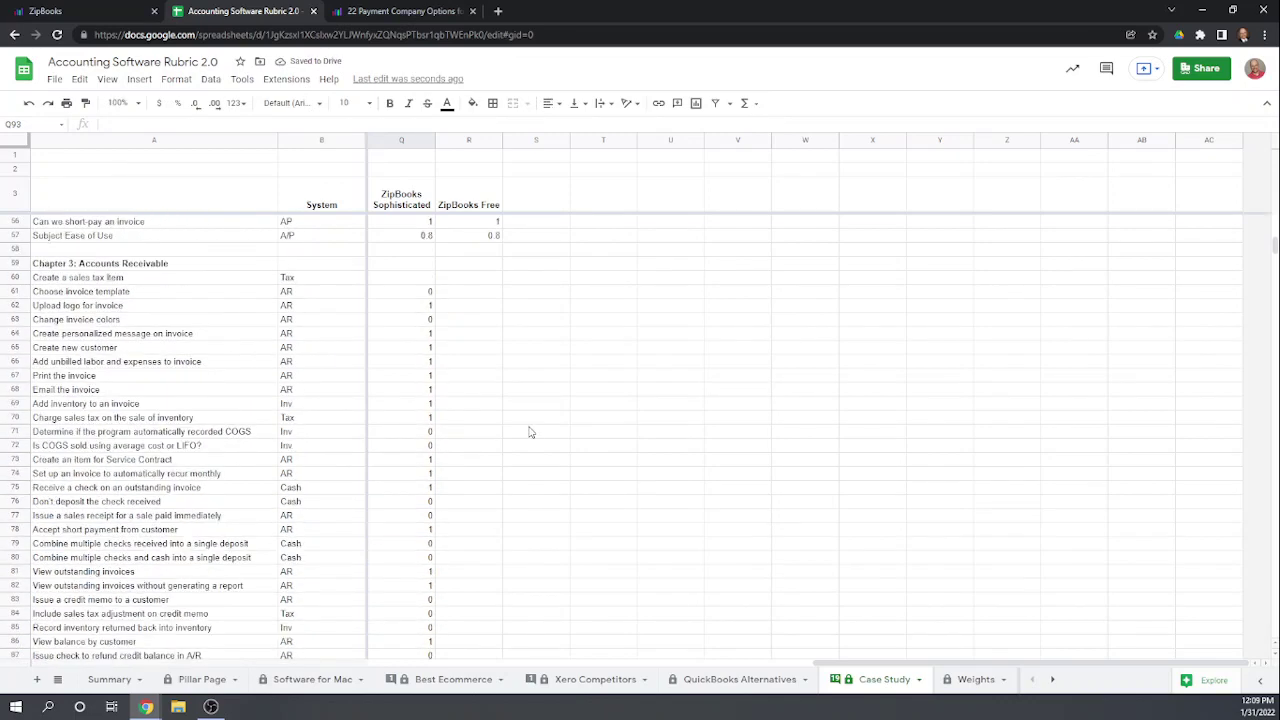
scroll(531, 432, up, 2)
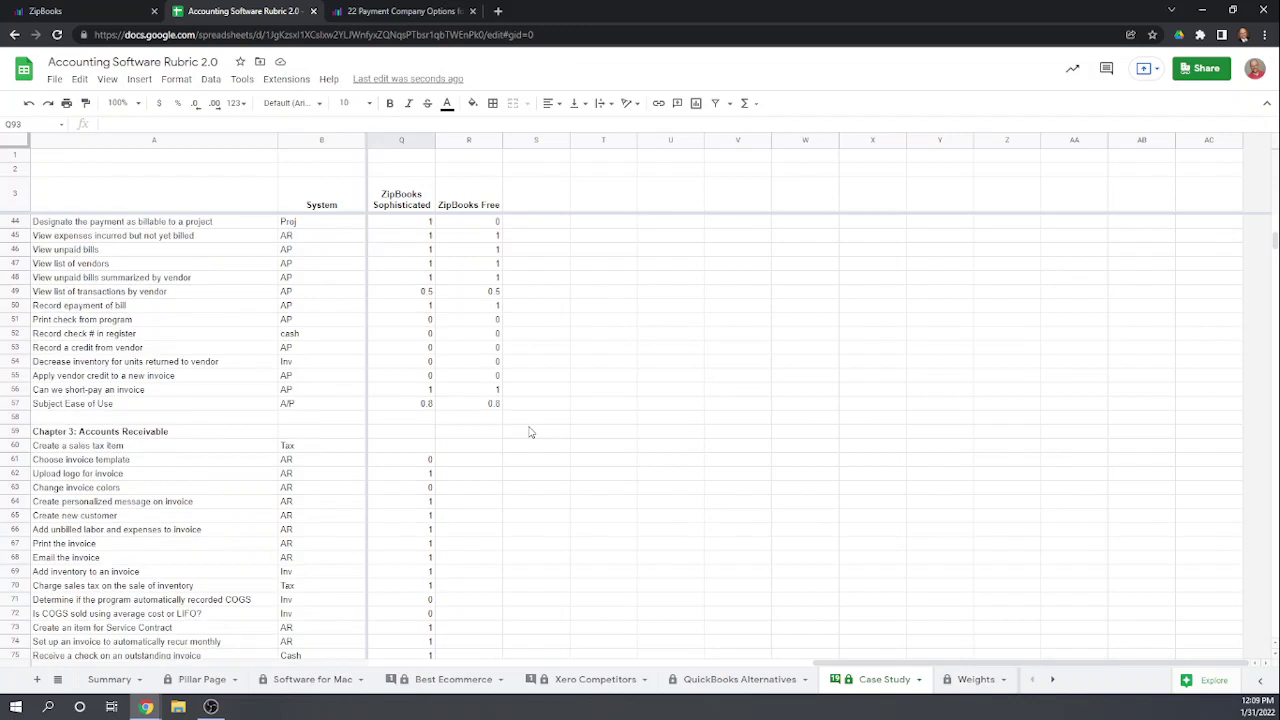
scroll(531, 432, down, 2)
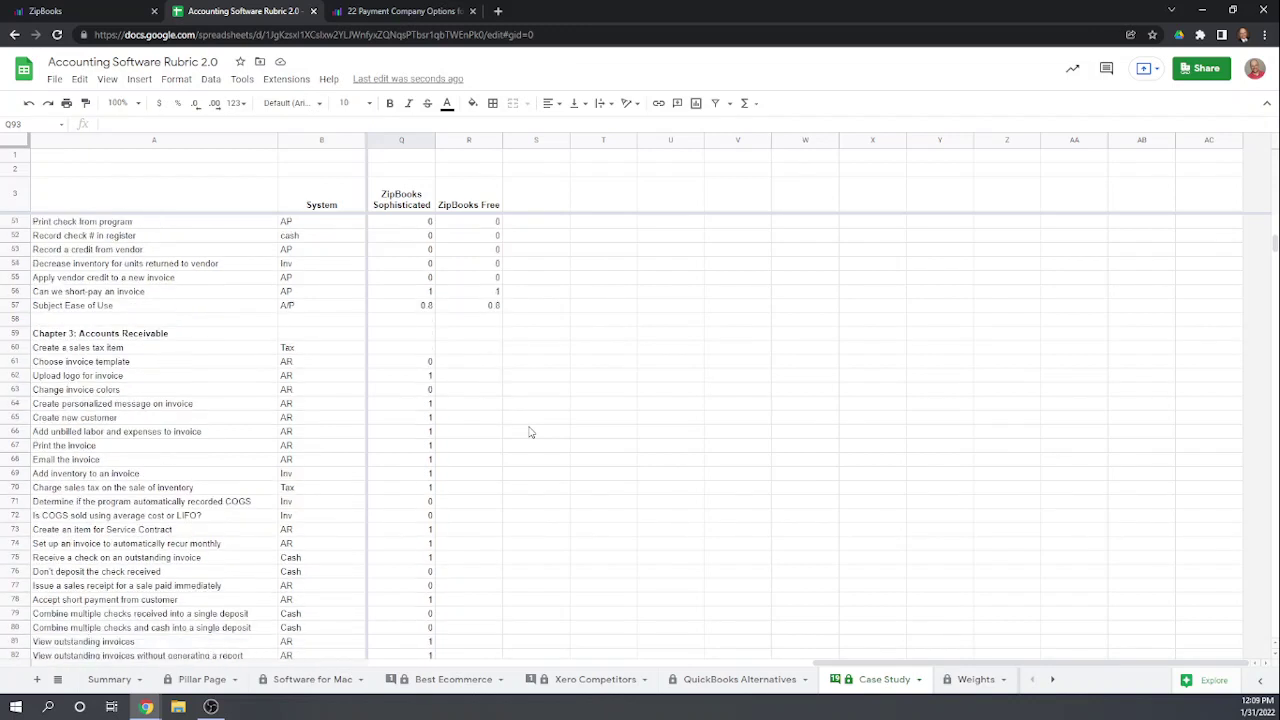
scroll(531, 432, down, 1)
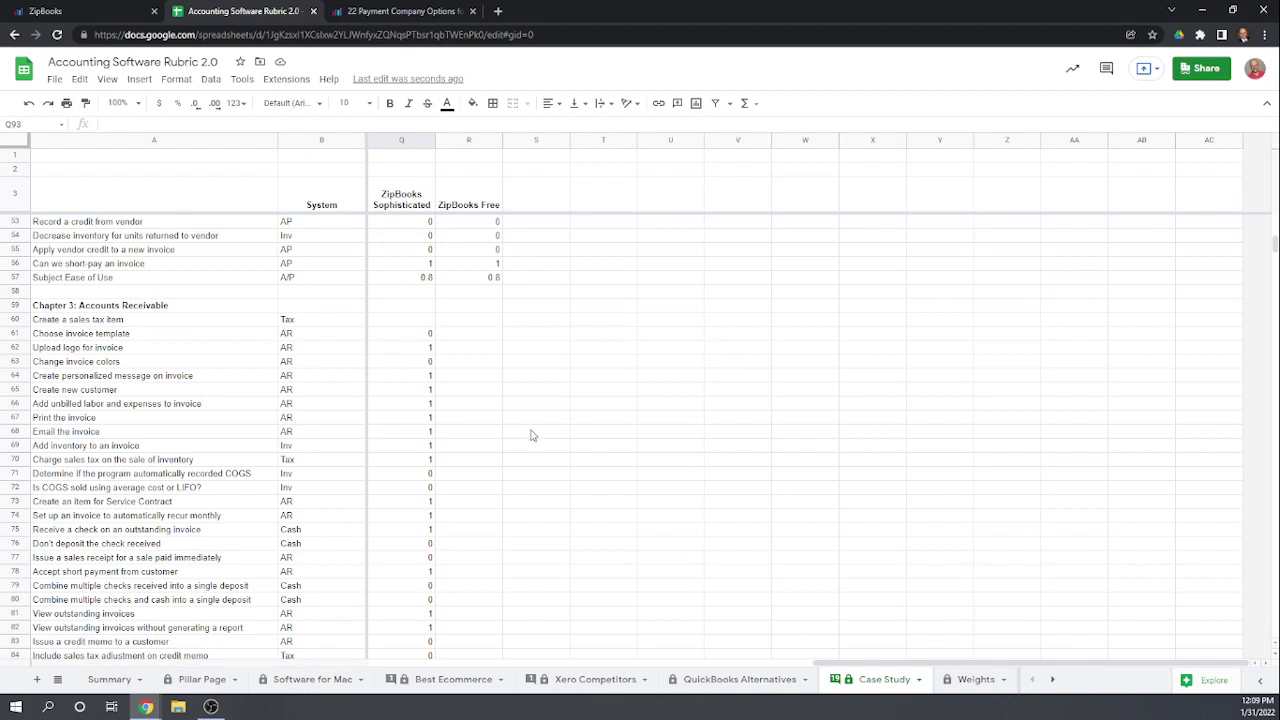
scroll(533, 435, down, 1)
scroll(533, 435, down, 6)
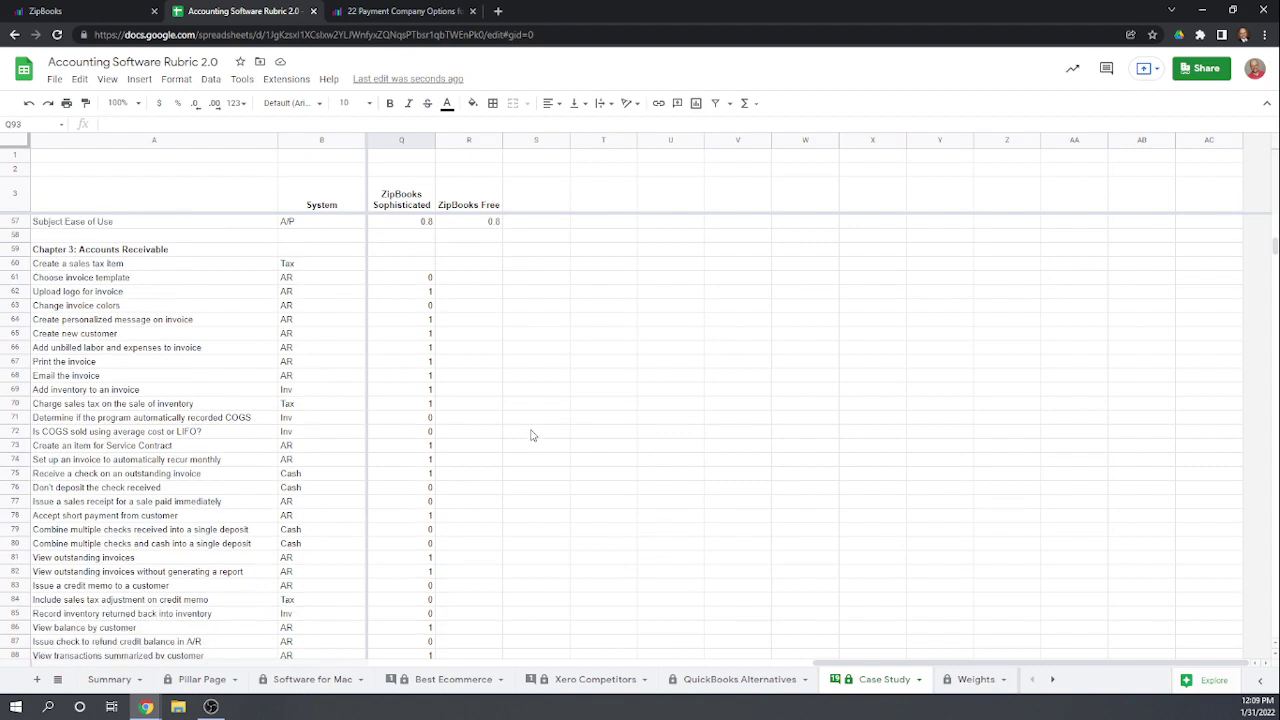
scroll(532, 435, down, 1)
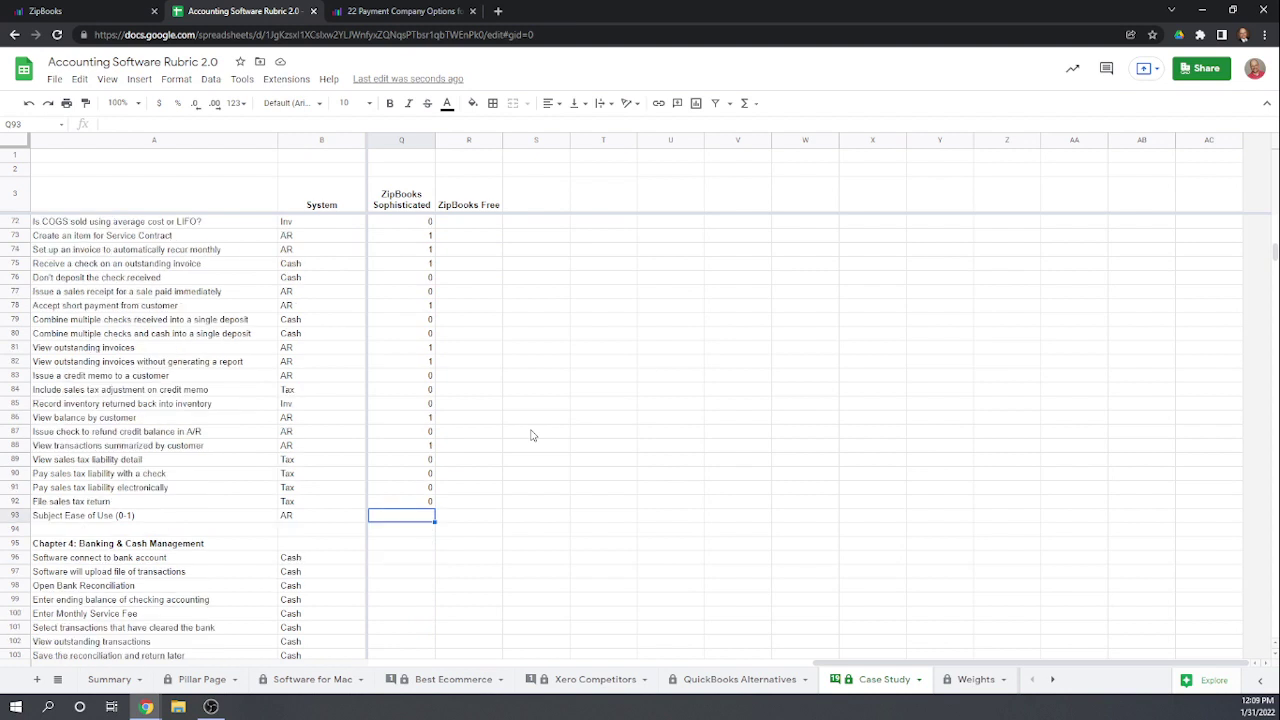
scroll(533, 435, down, 1)
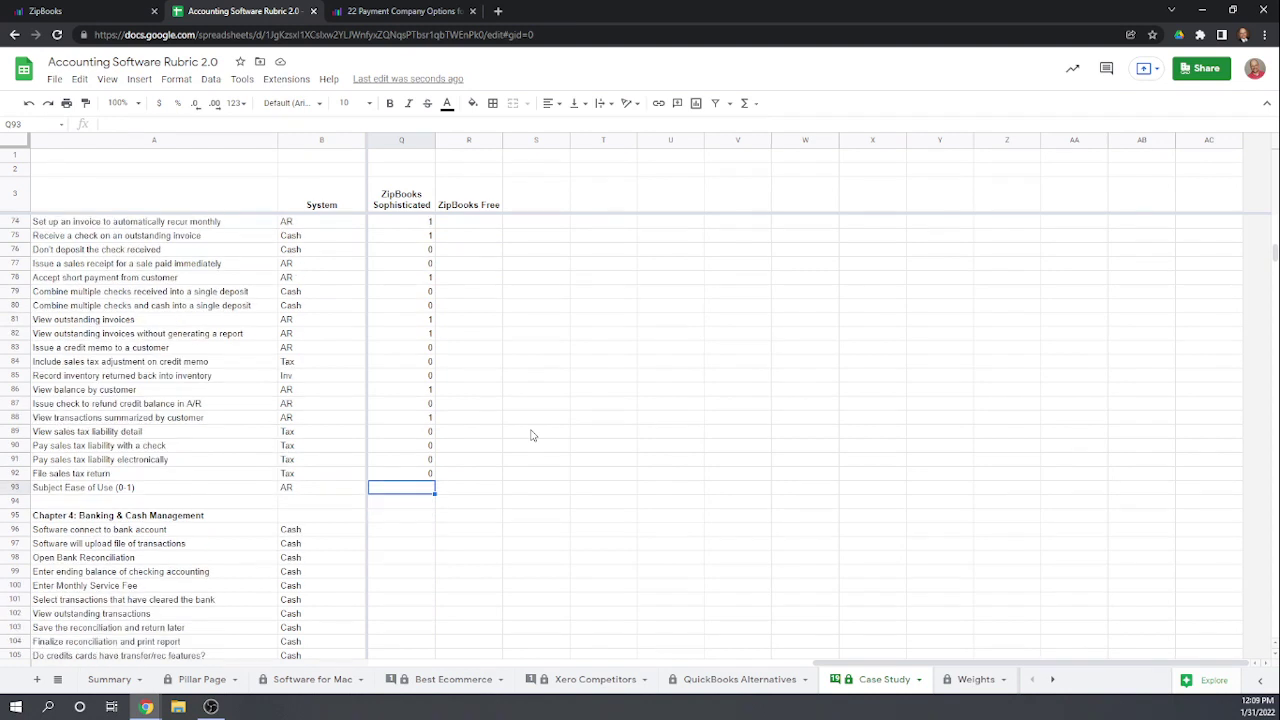
double_click(420, 488)
text(.8)
key(Return)
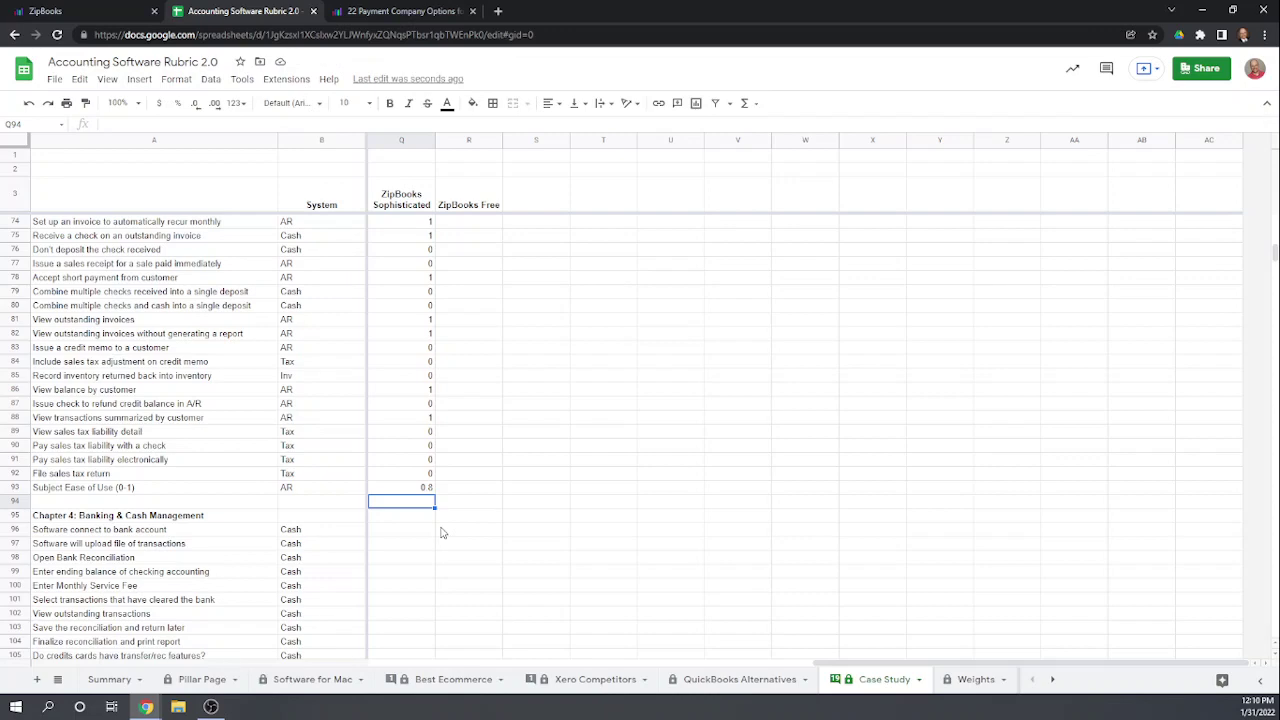
scroll(443, 533, up, 7)
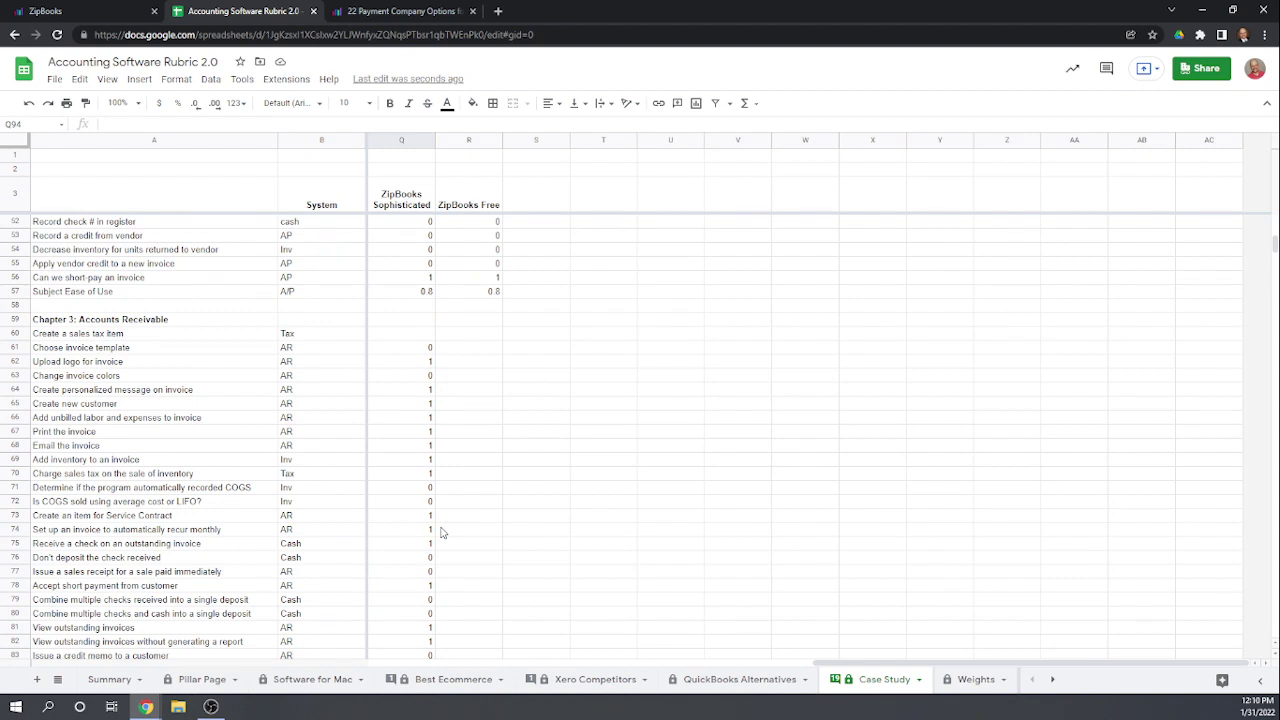